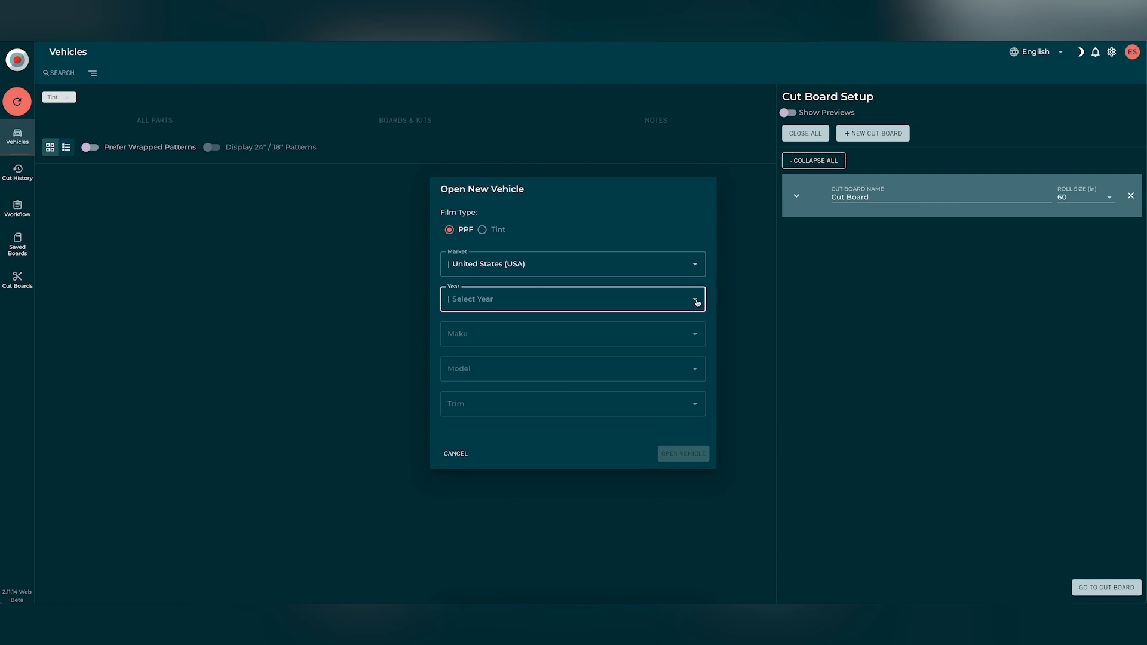
# - Set the new vehicle's year to 2022 and its make to Ford
pyautogui.click(696, 302)
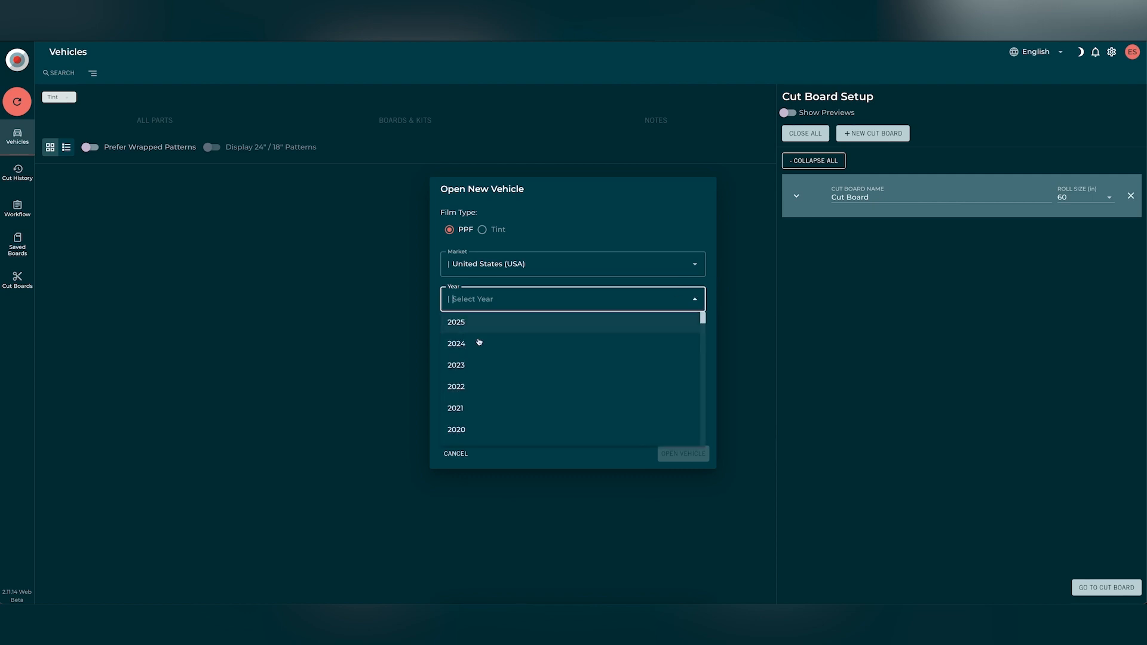
pyautogui.click(474, 387)
pyautogui.click(540, 335)
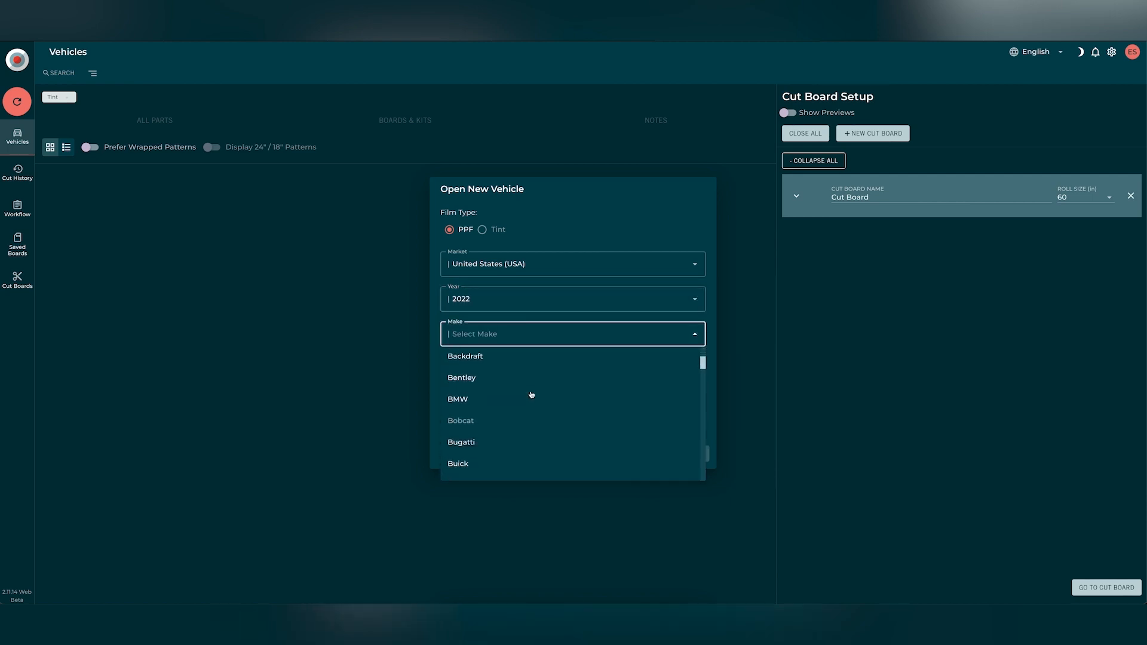
pyautogui.scroll(-5, 531, 394)
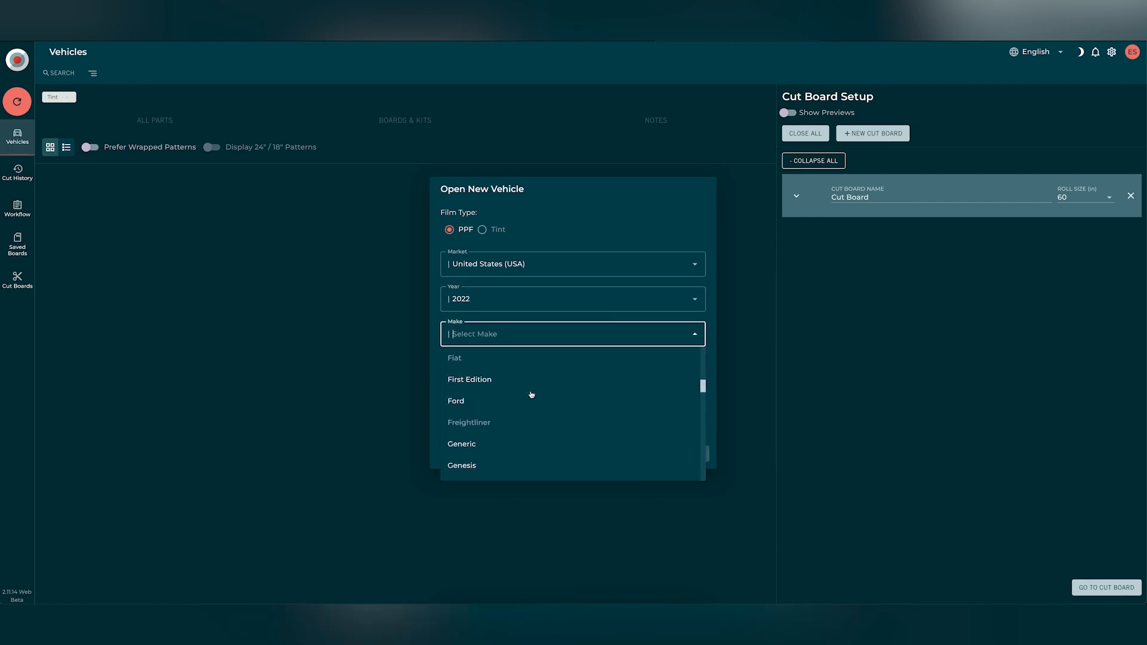
pyautogui.click(530, 401)
# - Choose the F-150 Super Crew model with XLT trim and open the vehicle's PPF patterns
pyautogui.click(552, 375)
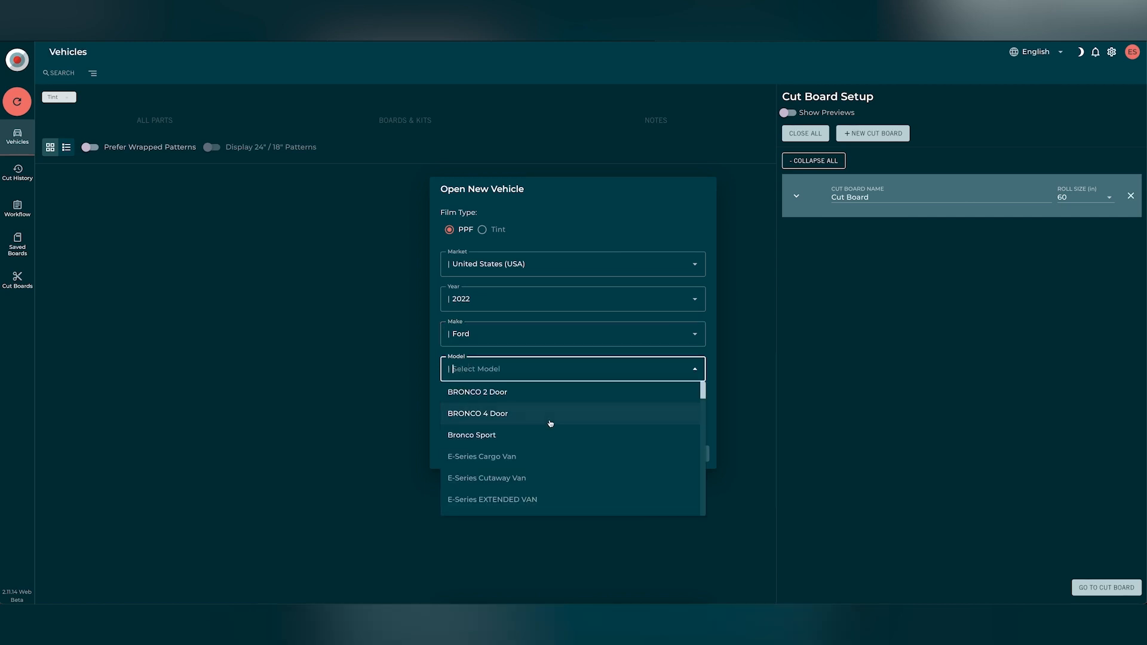
pyautogui.scroll(-5, 550, 423)
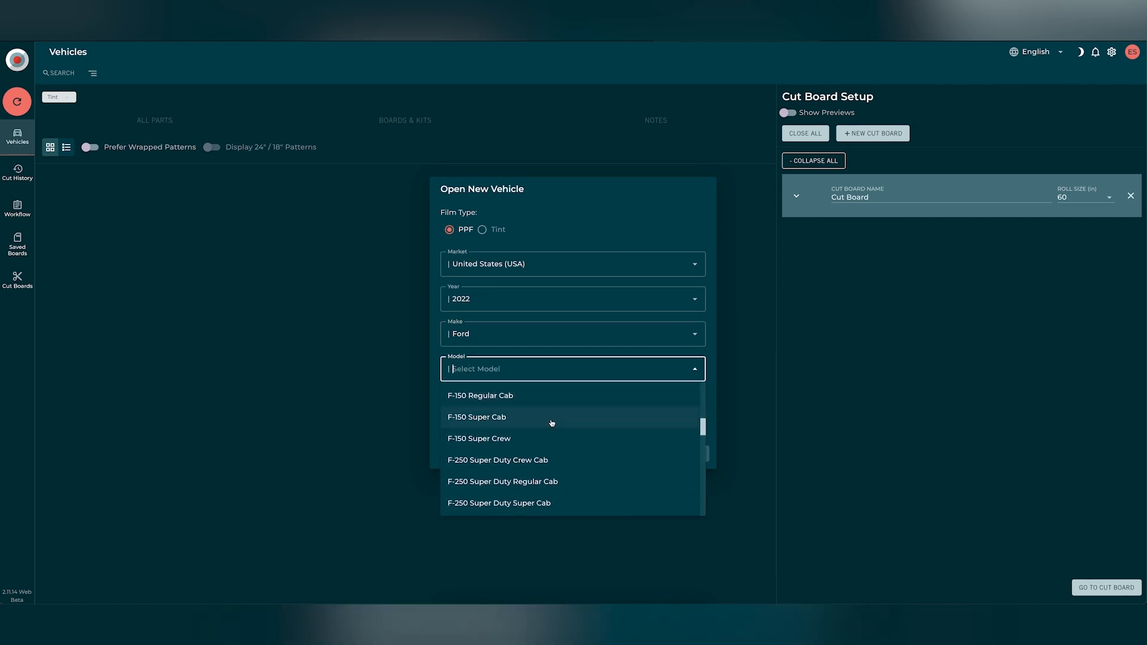
pyautogui.click(545, 440)
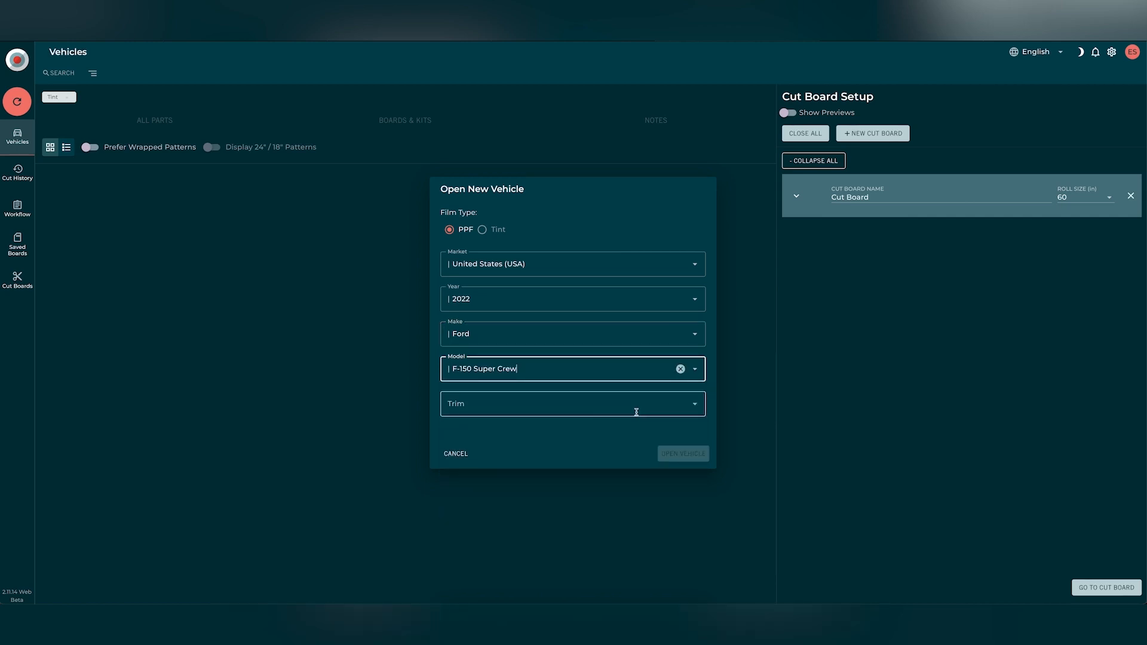
pyautogui.click(689, 404)
pyautogui.scroll(-5, 584, 490)
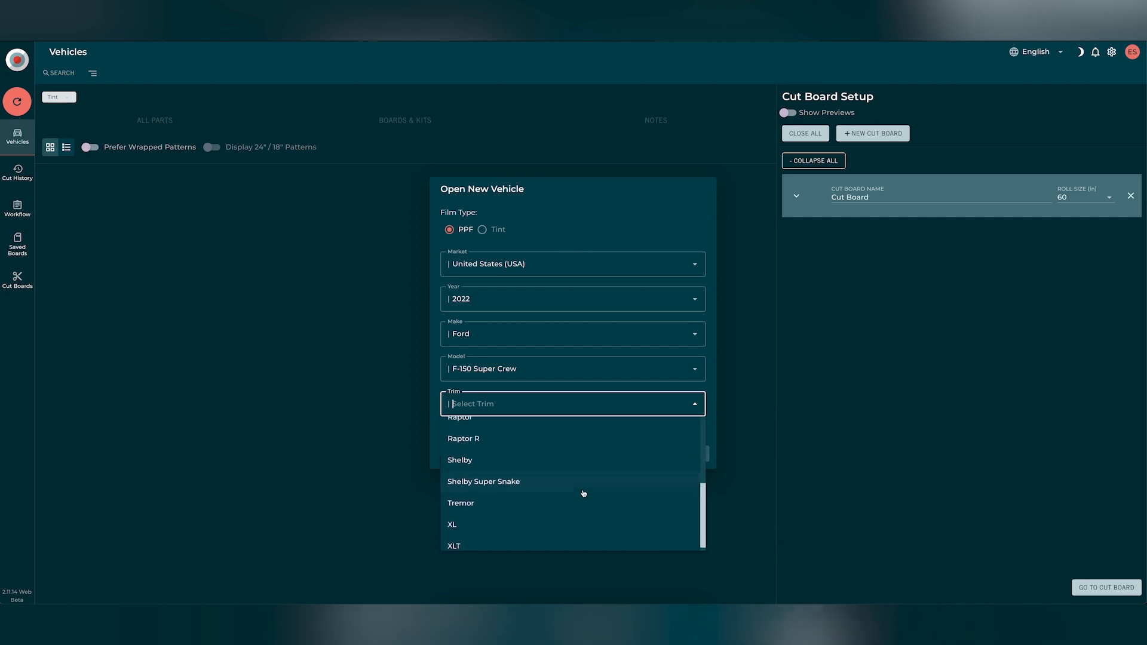
pyautogui.click(546, 544)
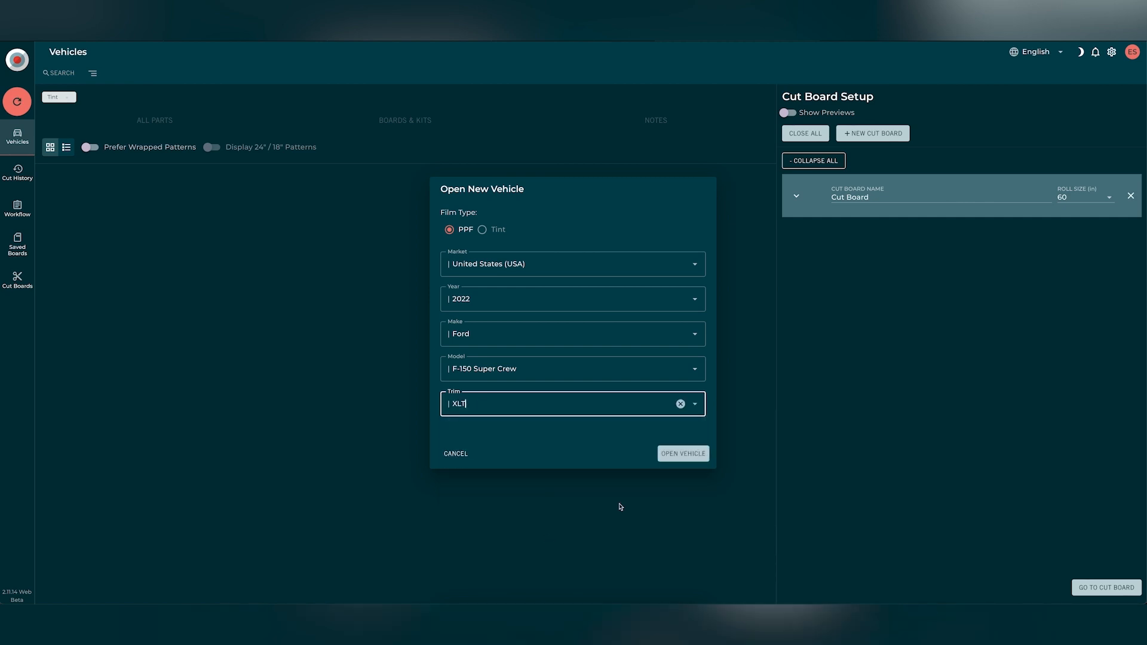
pyautogui.click(683, 455)
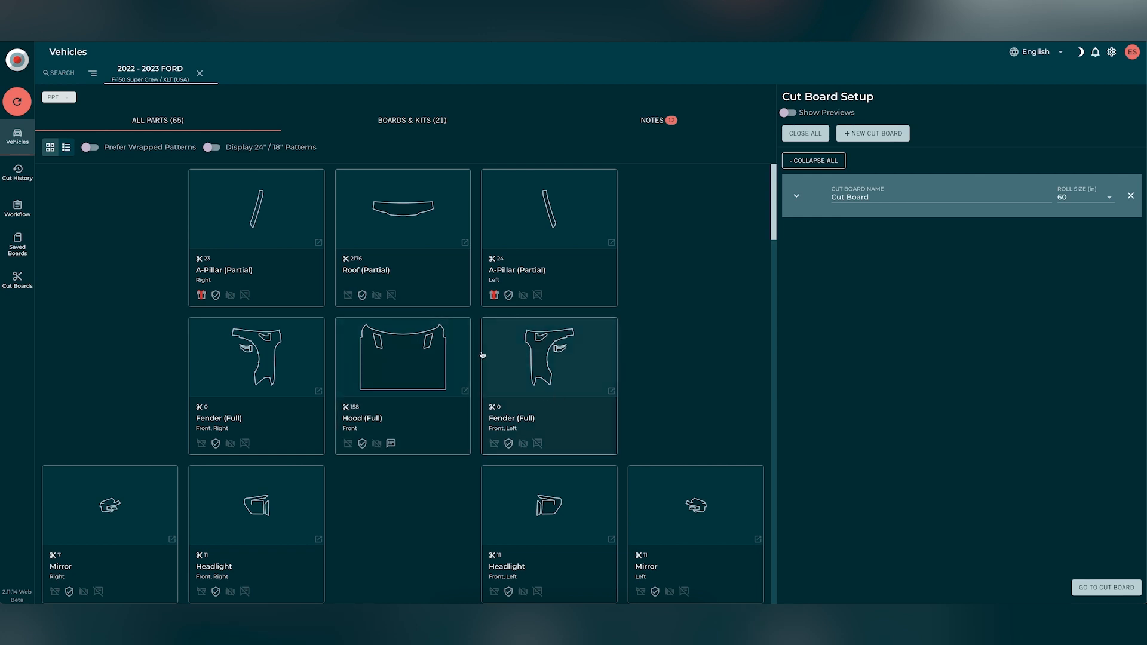
# - Look through all the individual part patterns available for the F-150 Super Crew XLT
pyautogui.scroll(-1, 473, 363)
pyautogui.scroll(-12, 474, 362)
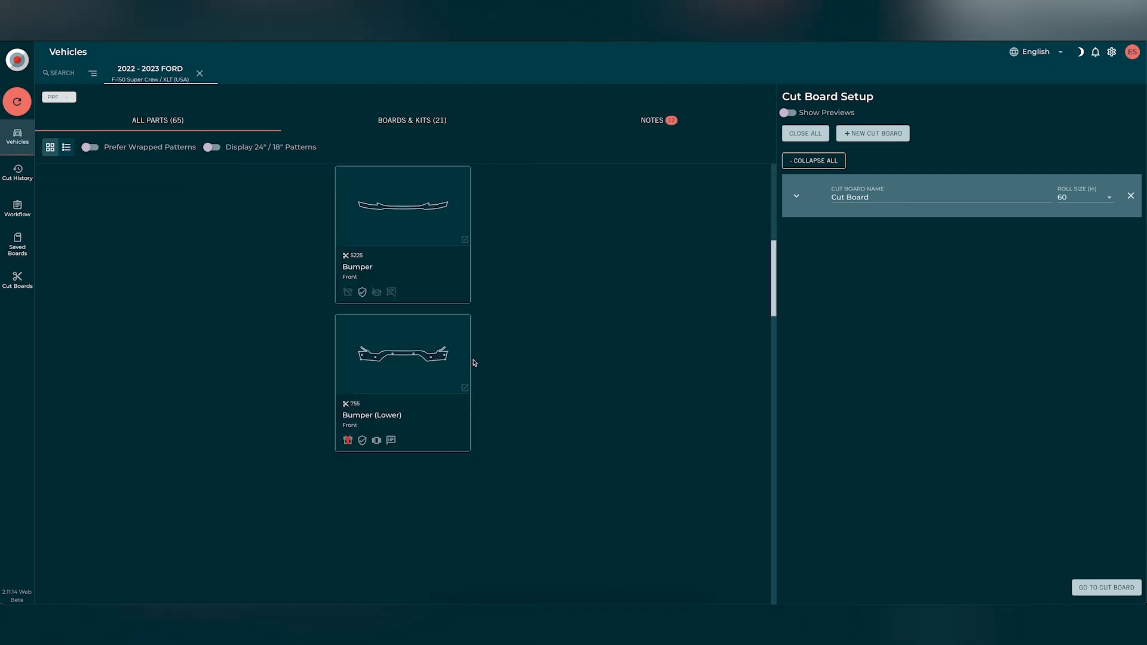
pyautogui.scroll(-10, 473, 363)
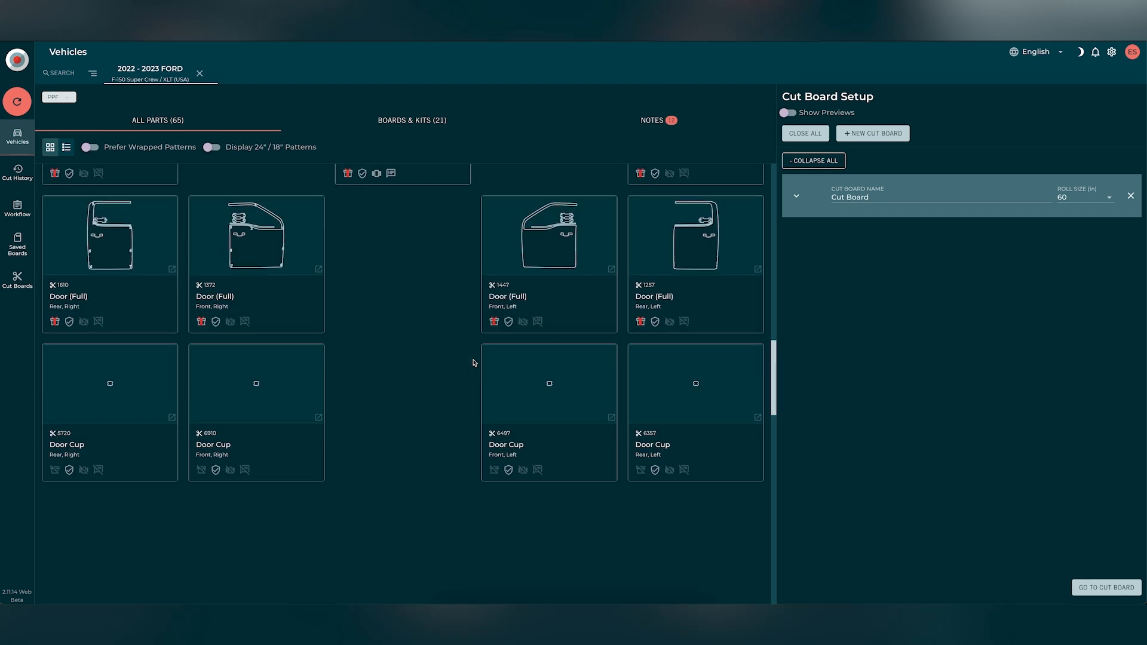
pyautogui.scroll(-10, 474, 362)
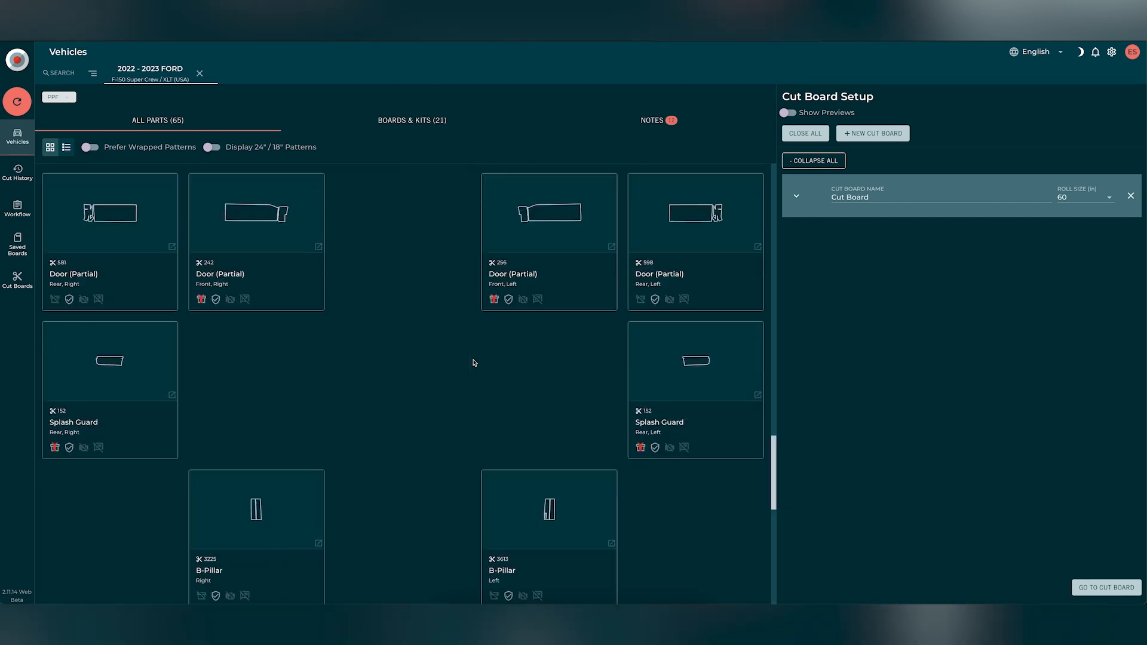
pyautogui.scroll(15, 474, 362)
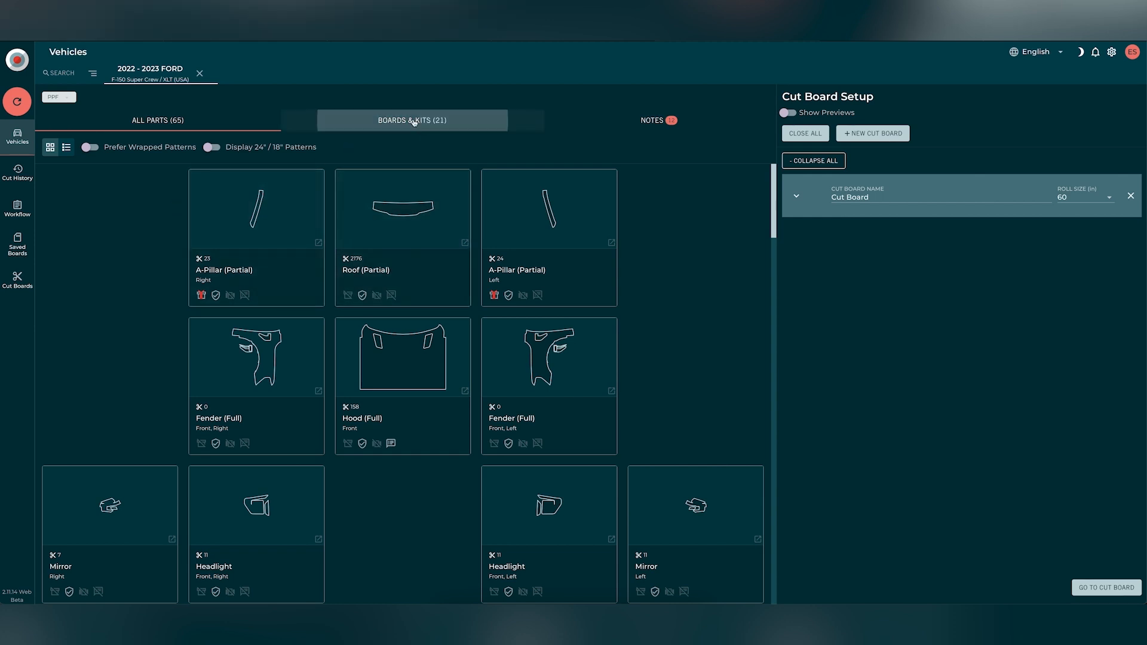
# - Review the pre-nested kits offered for the vehicle, from the hood and fender kits to Wear and Tear
pyautogui.click(435, 122)
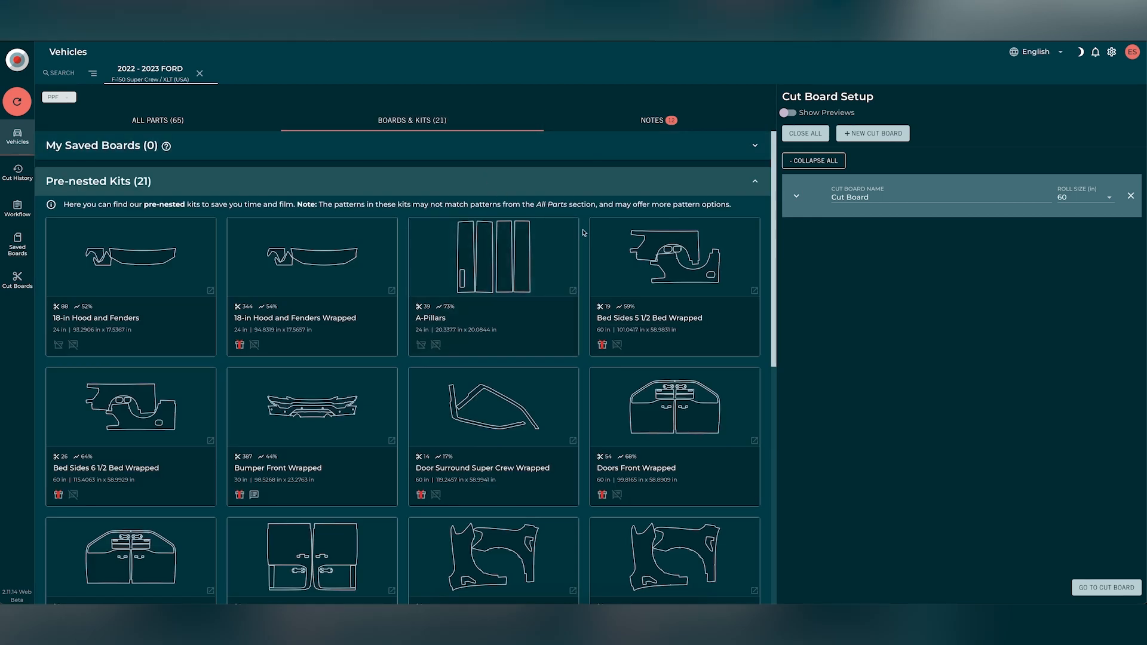
pyautogui.scroll(-1, 584, 232)
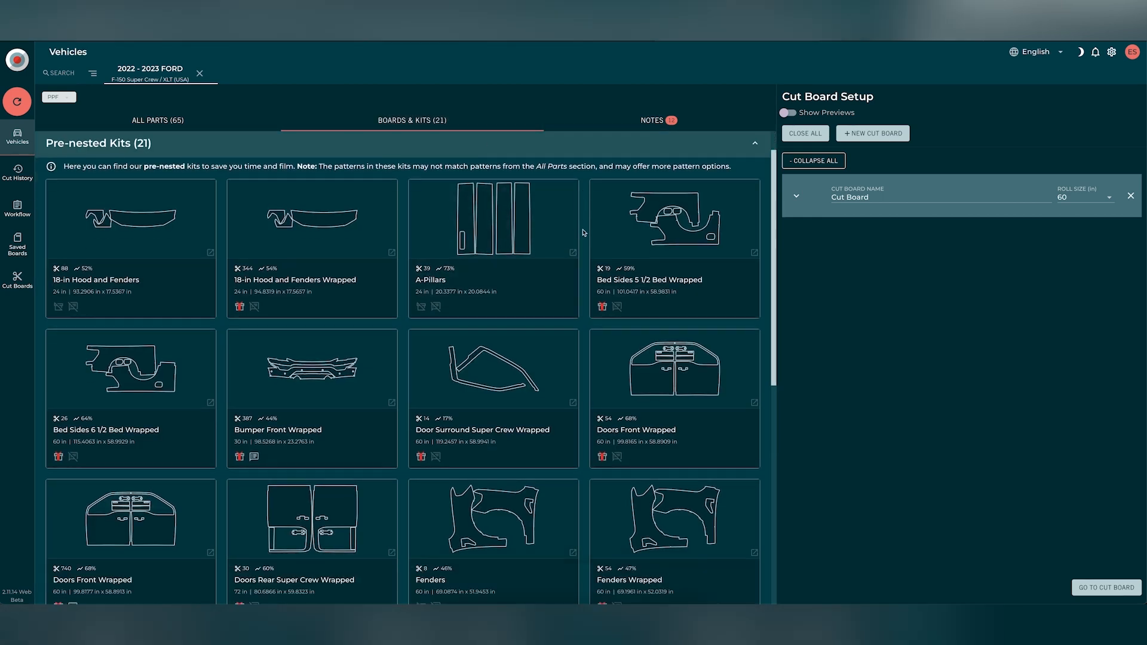
pyautogui.scroll(-2, 584, 232)
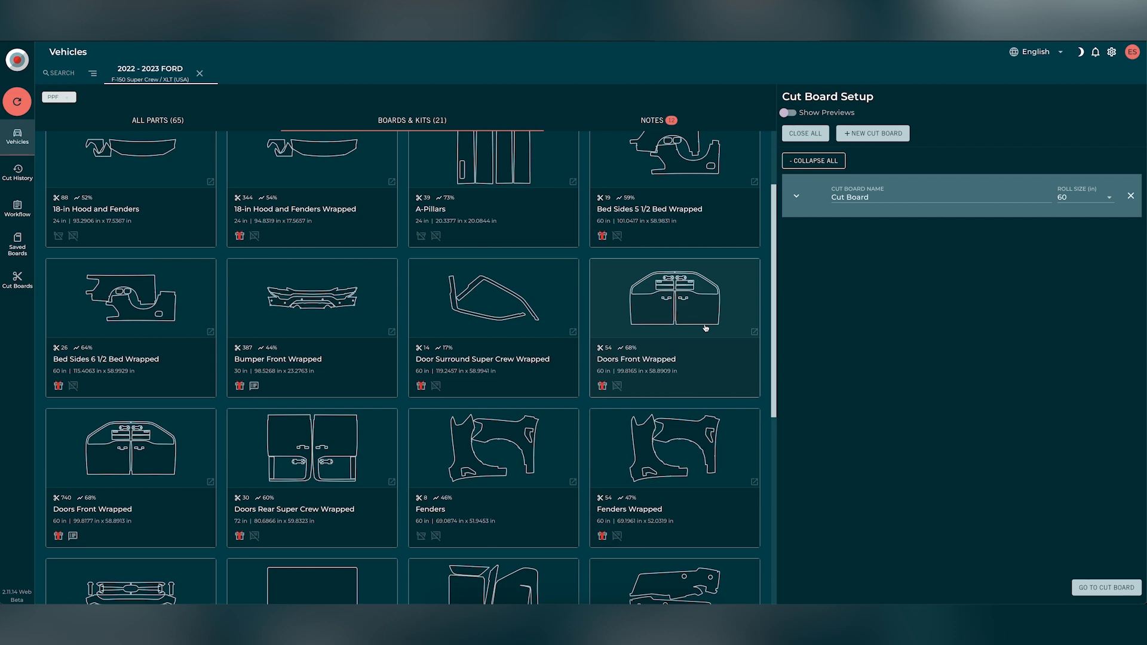
pyautogui.scroll(-5, 705, 328)
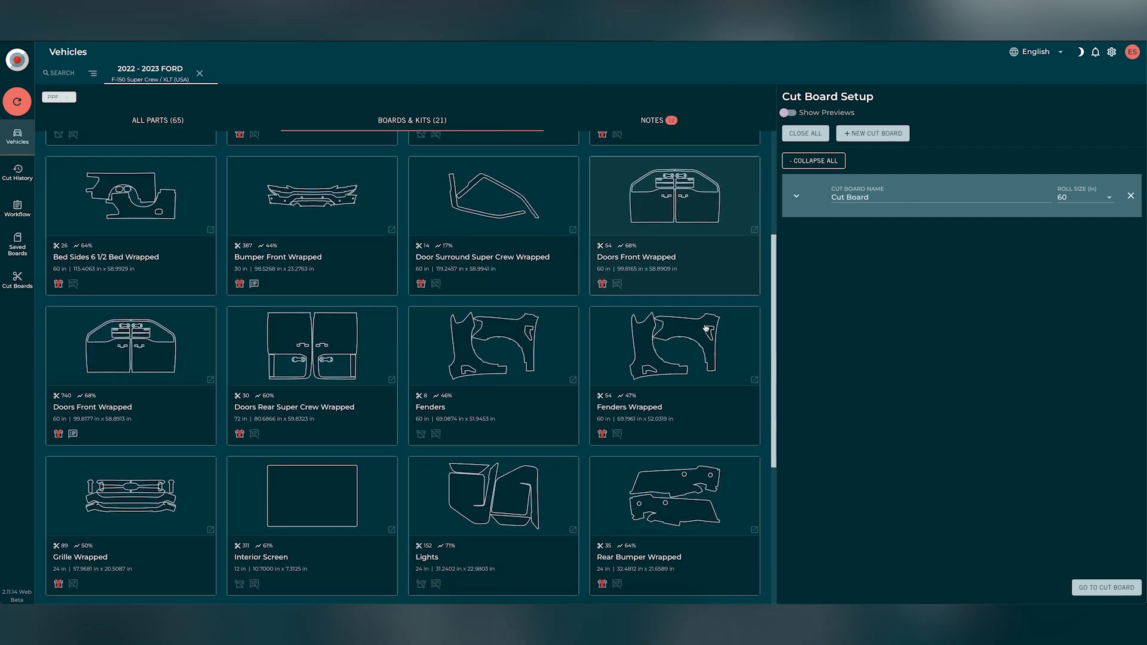
pyautogui.scroll(-3, 705, 328)
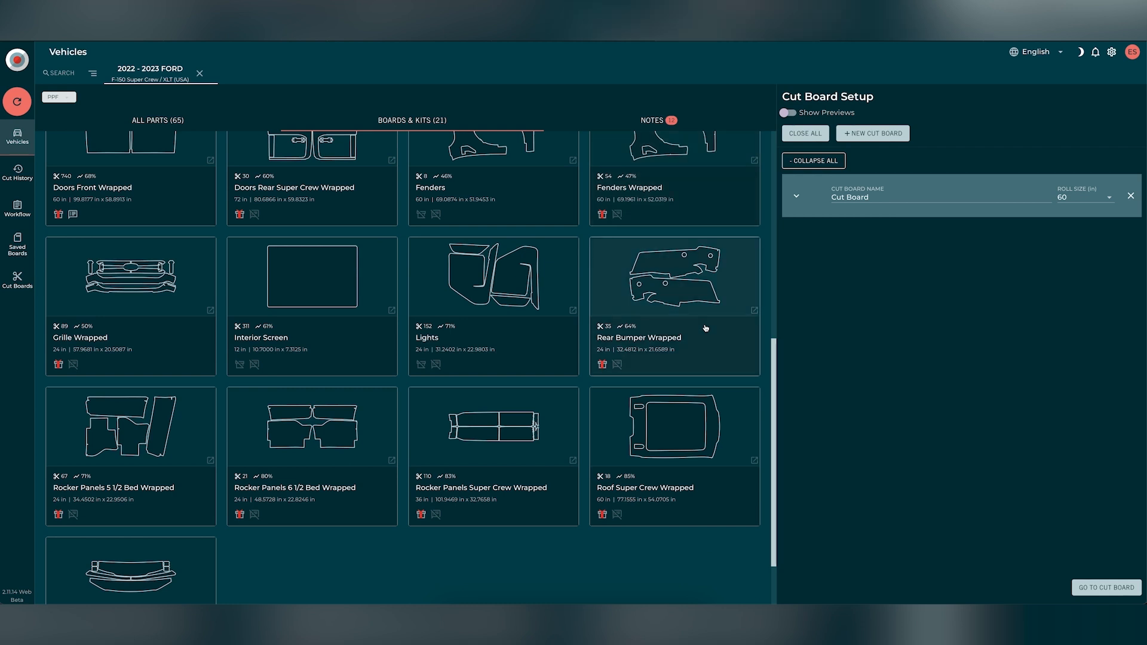
pyautogui.scroll(-3, 706, 327)
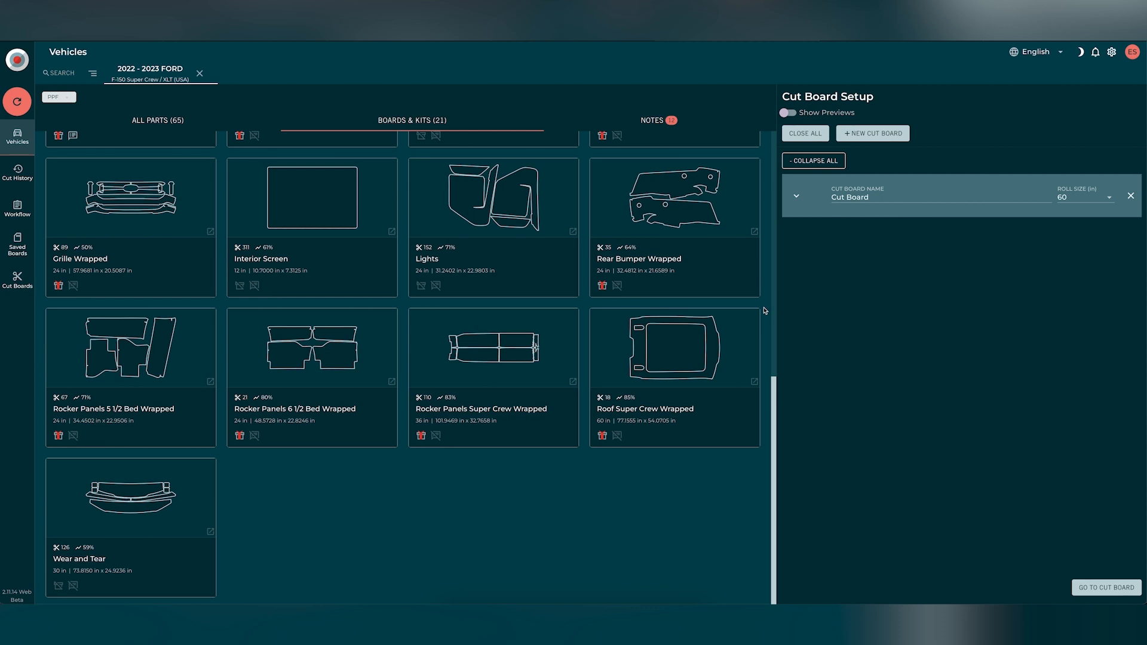
pyautogui.scroll(2, 765, 311)
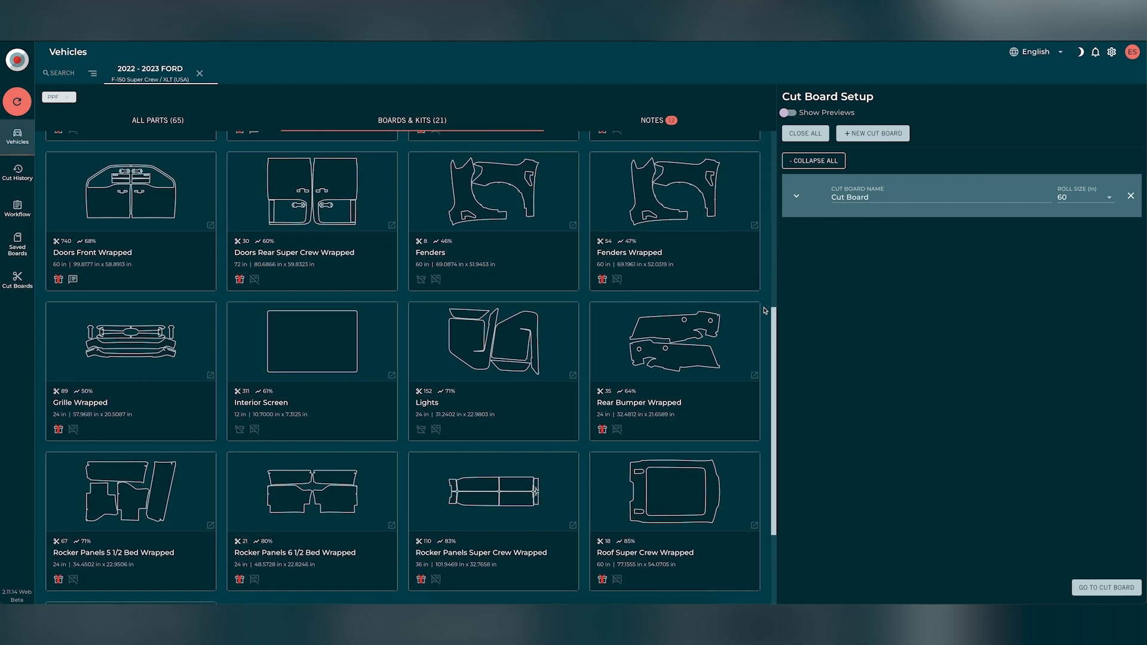
pyautogui.scroll(5, 765, 310)
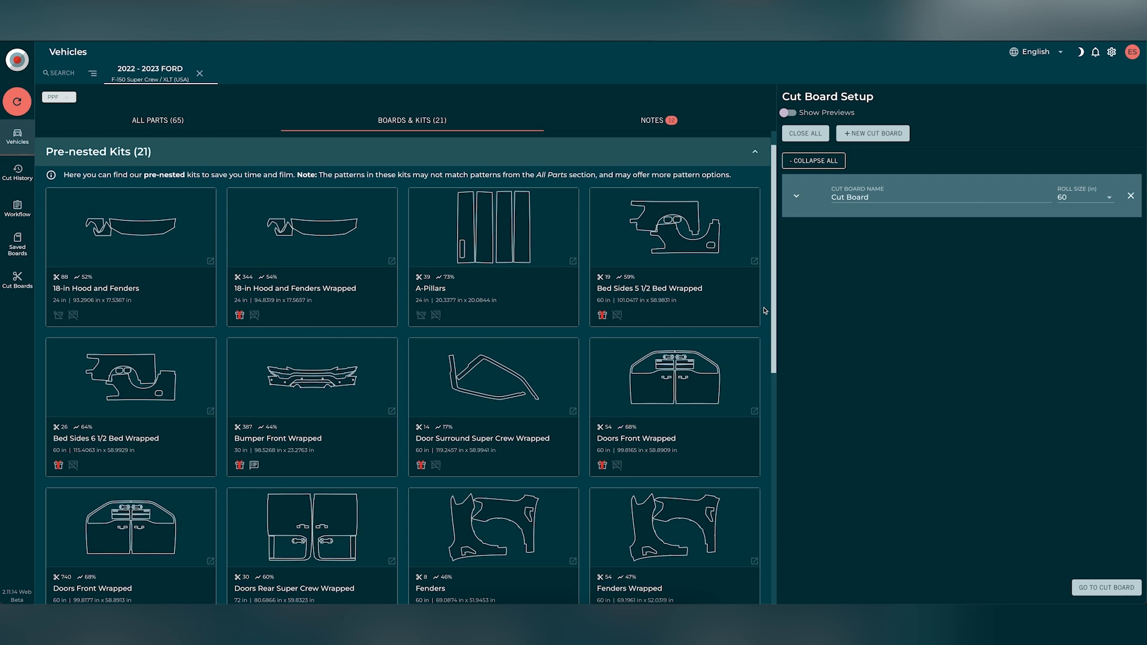
pyautogui.scroll(1, 765, 310)
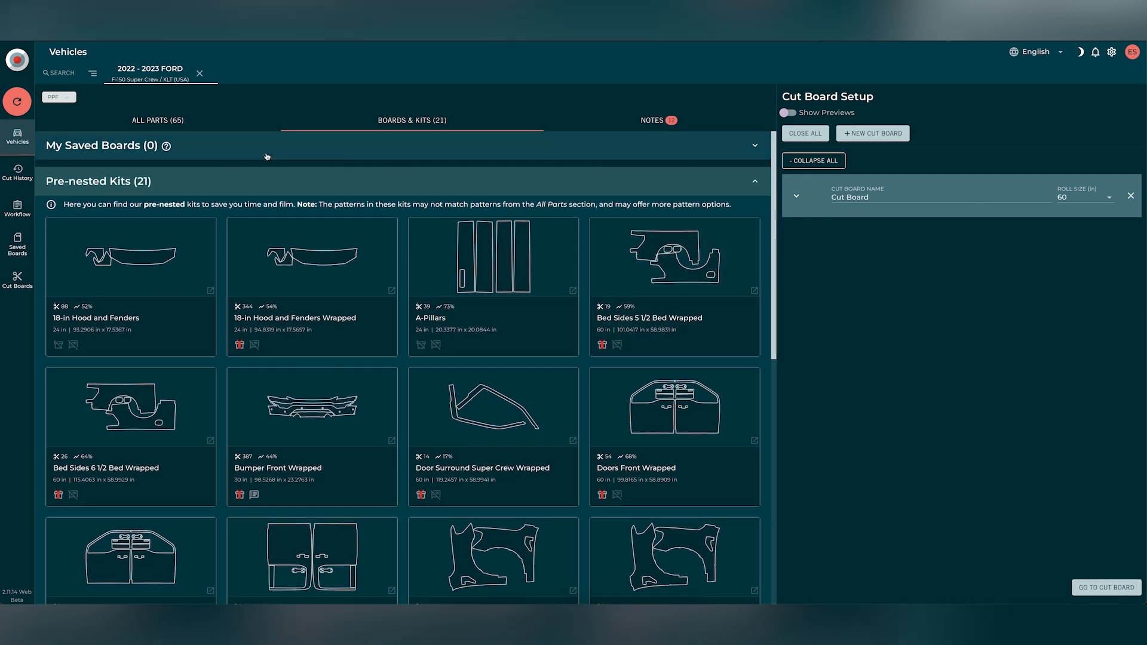
# - Return to the full parts list and examine the variants, details and notes of the Hood (Full) pattern
pyautogui.click(157, 120)
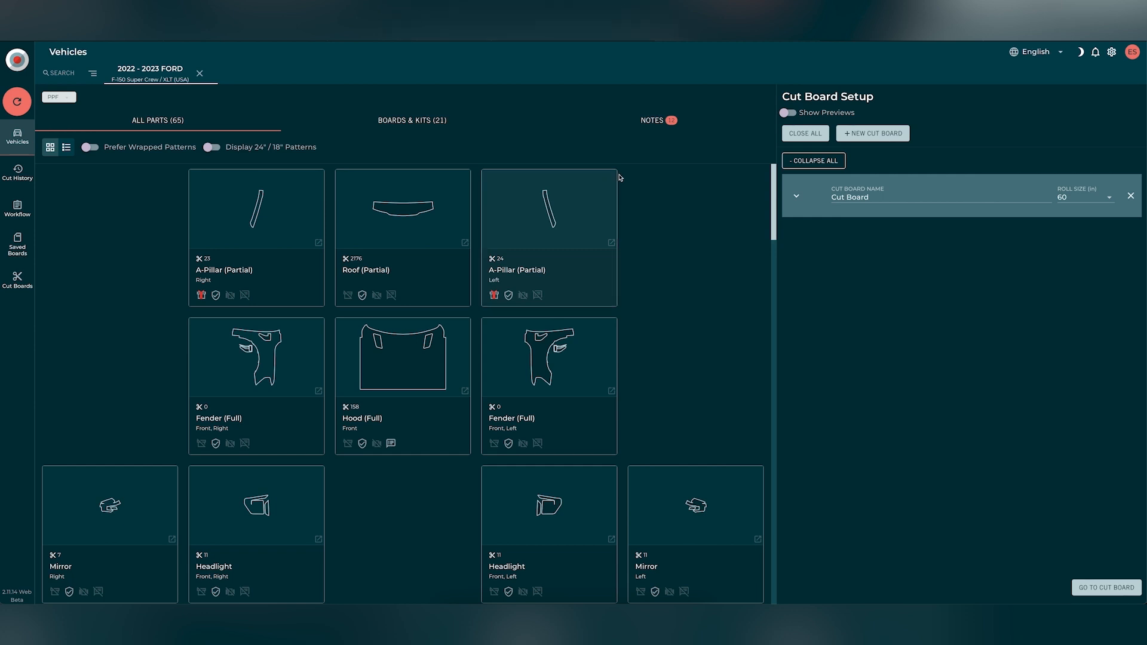
pyautogui.scroll(-1, 620, 180)
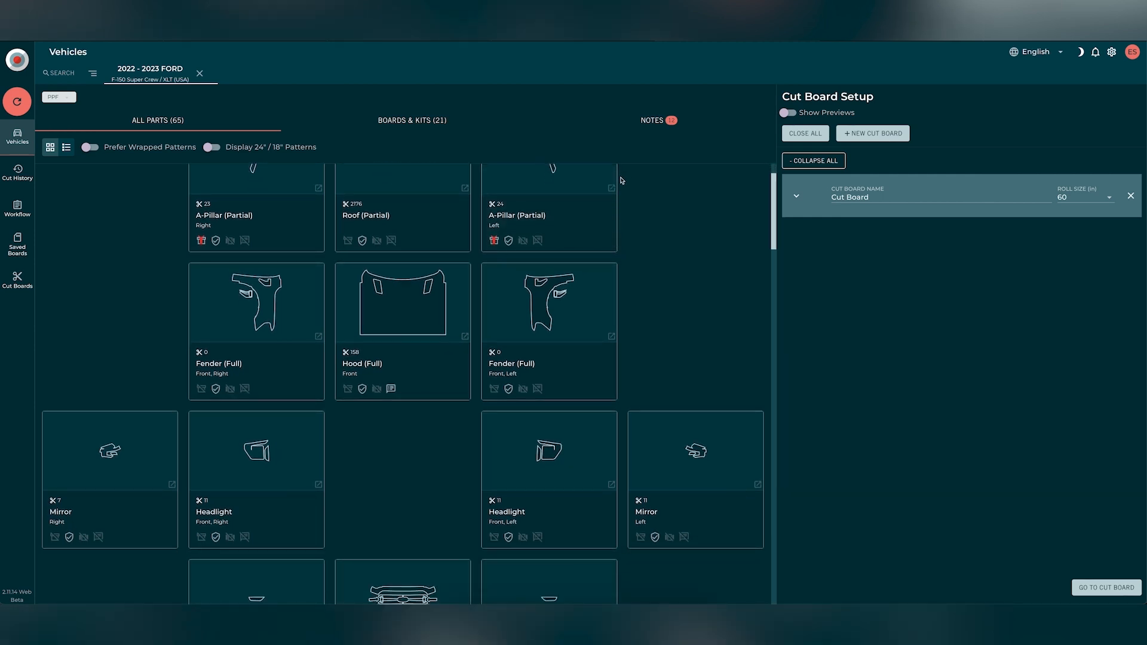
pyautogui.scroll(-1, 621, 180)
pyautogui.scroll(-1, 621, 180)
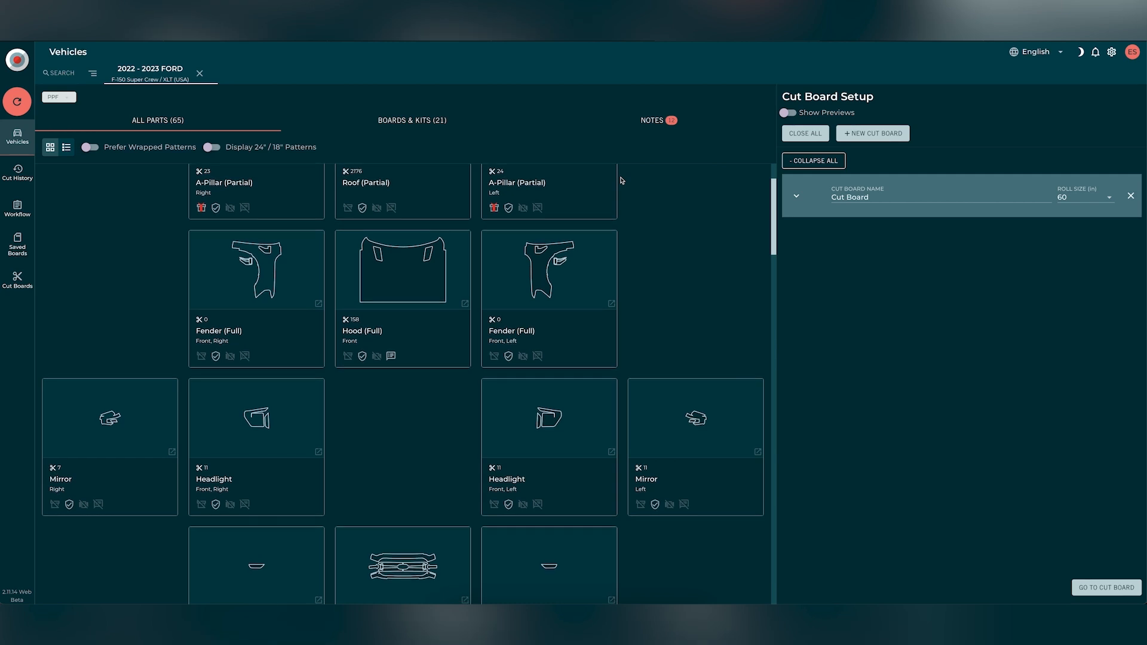
pyautogui.click(465, 303)
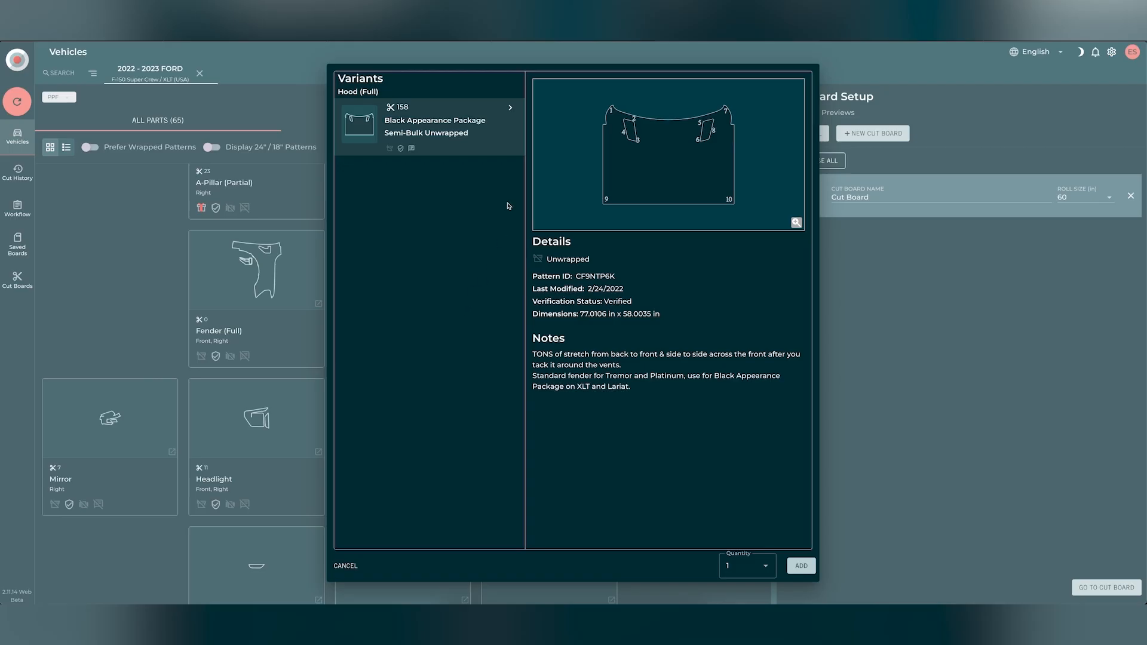
pyautogui.scroll(5, 604, 117)
pyautogui.click(345, 565)
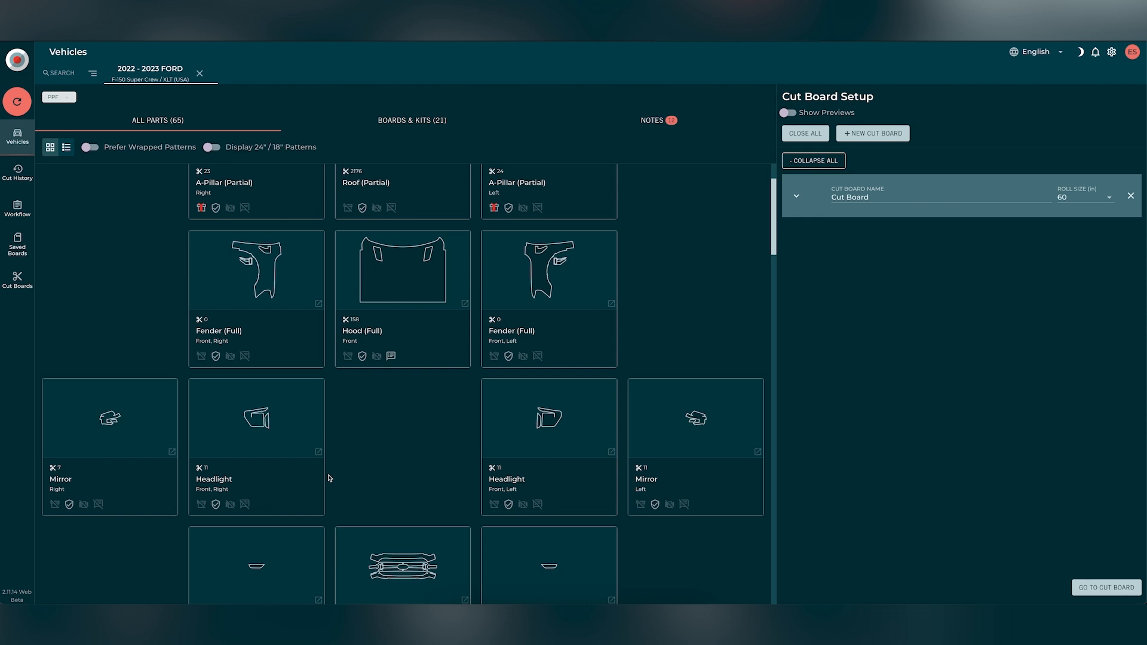
# - Compare the Fender (Full) variants, add the unwrapped front left and right fenders with quantity 1, and open the cut board
pyautogui.click(610, 304)
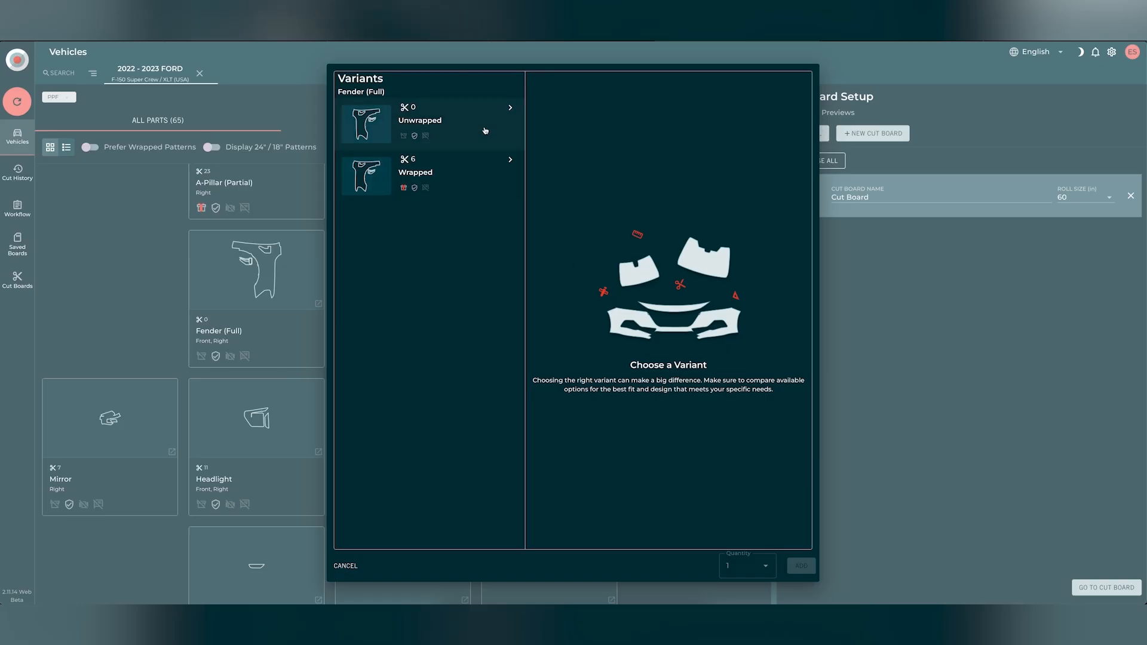
pyautogui.click(484, 174)
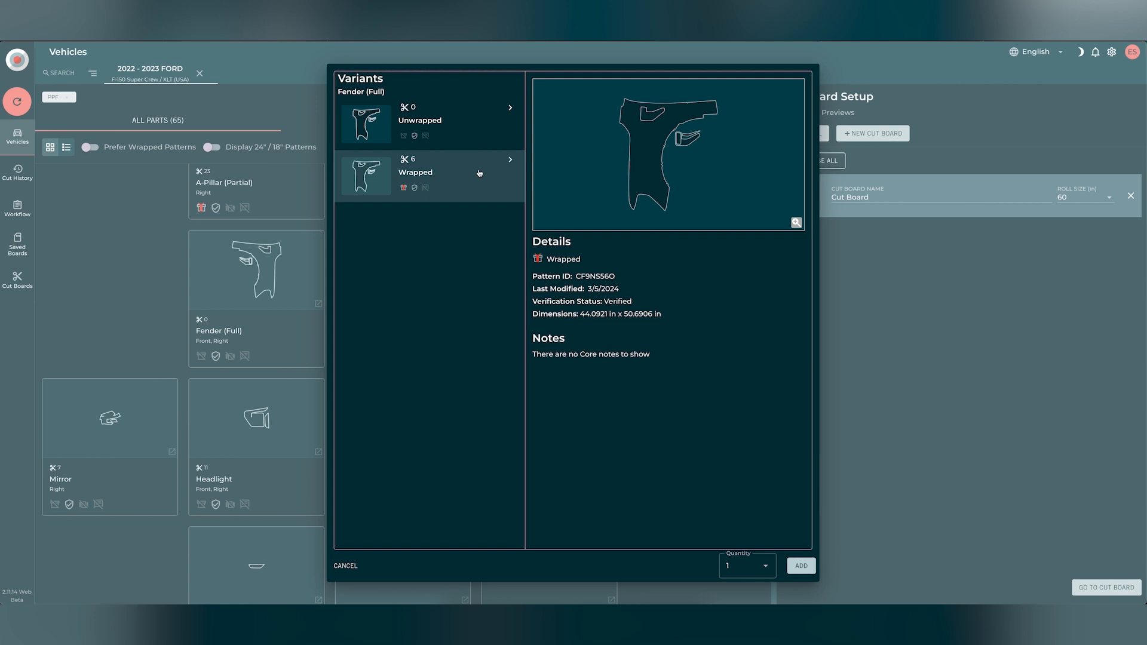
pyautogui.click(480, 127)
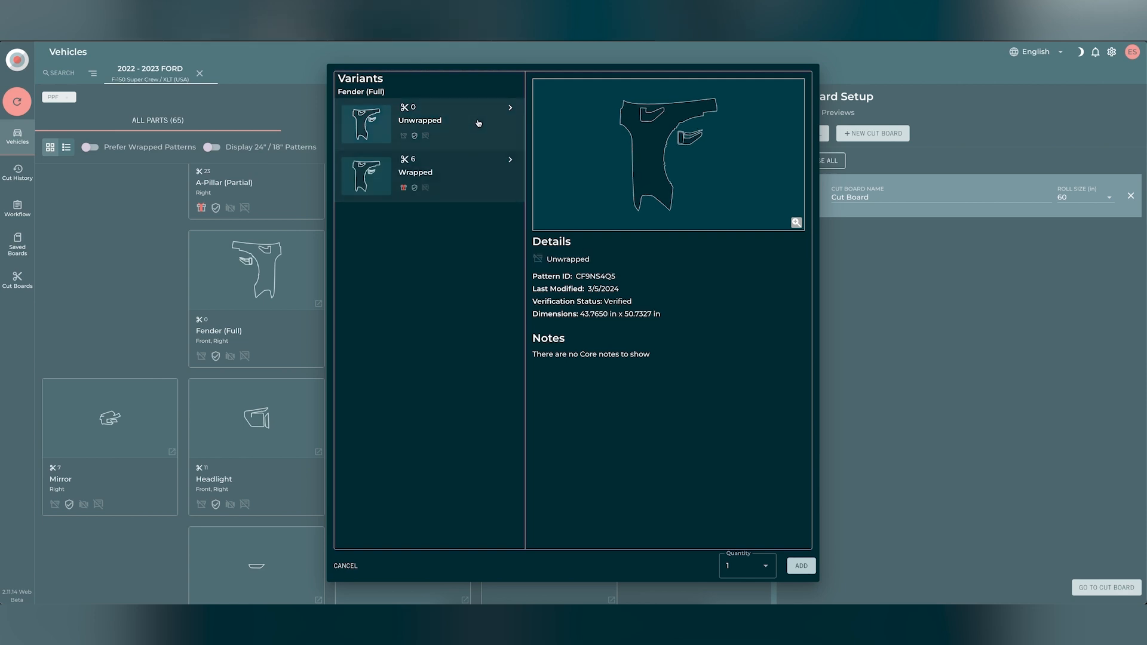
pyautogui.click(801, 566)
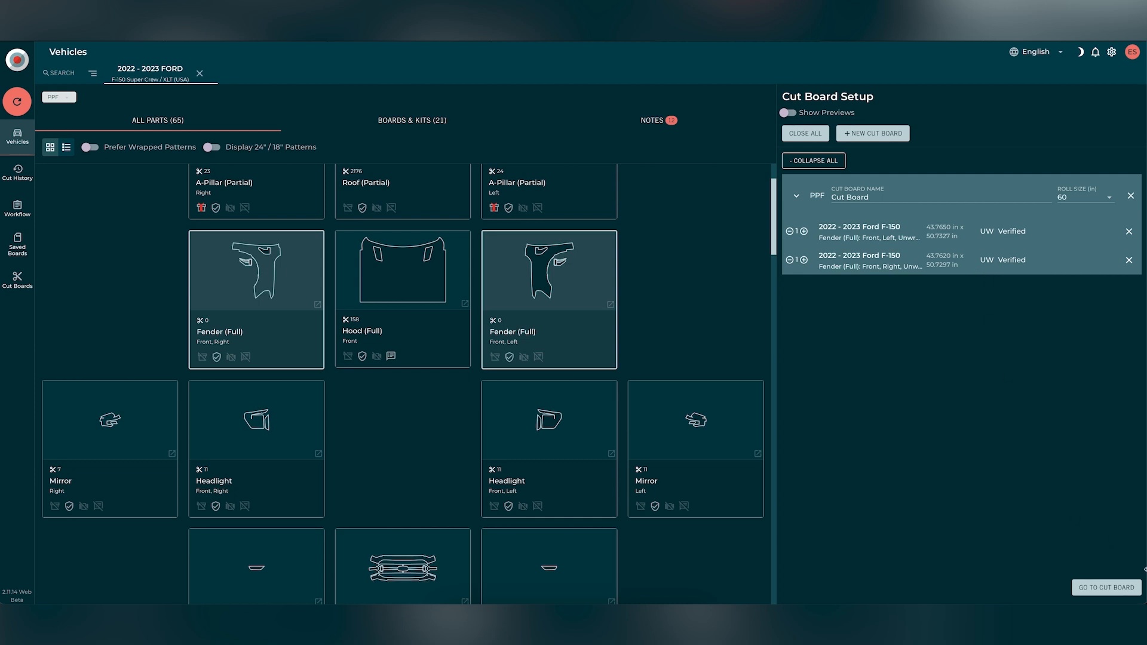
pyautogui.click(1103, 587)
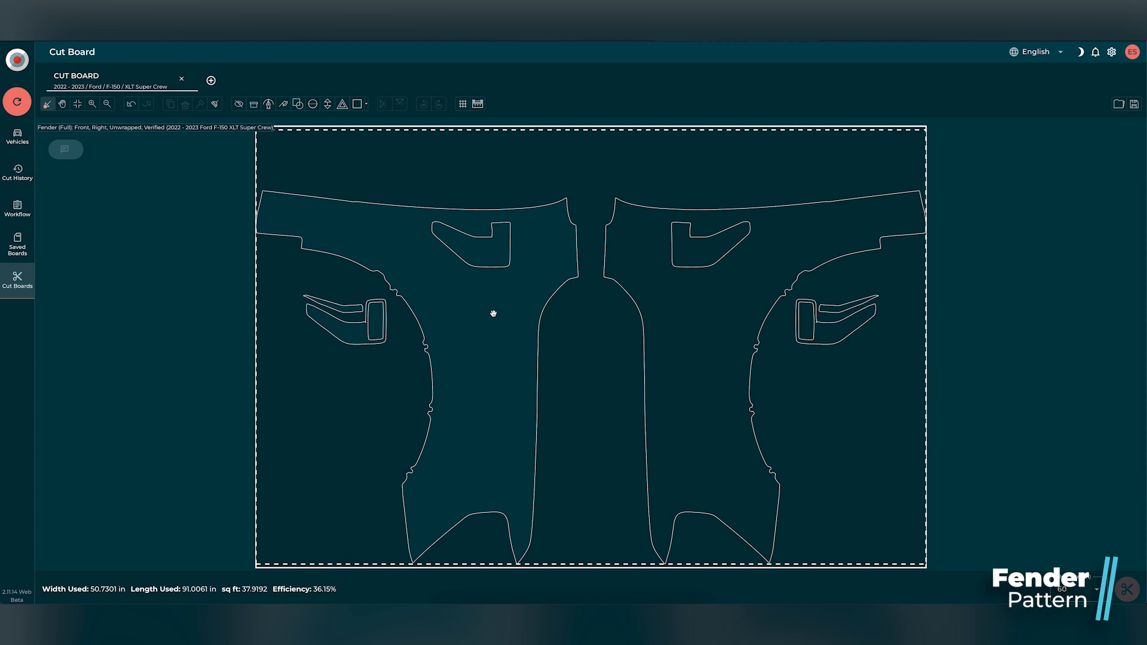
# - Move both full fender patterns slightly upward on the cut board and apply Shatter to them
pyautogui.moveTo(493, 314); pyautogui.dragTo(489, 294)
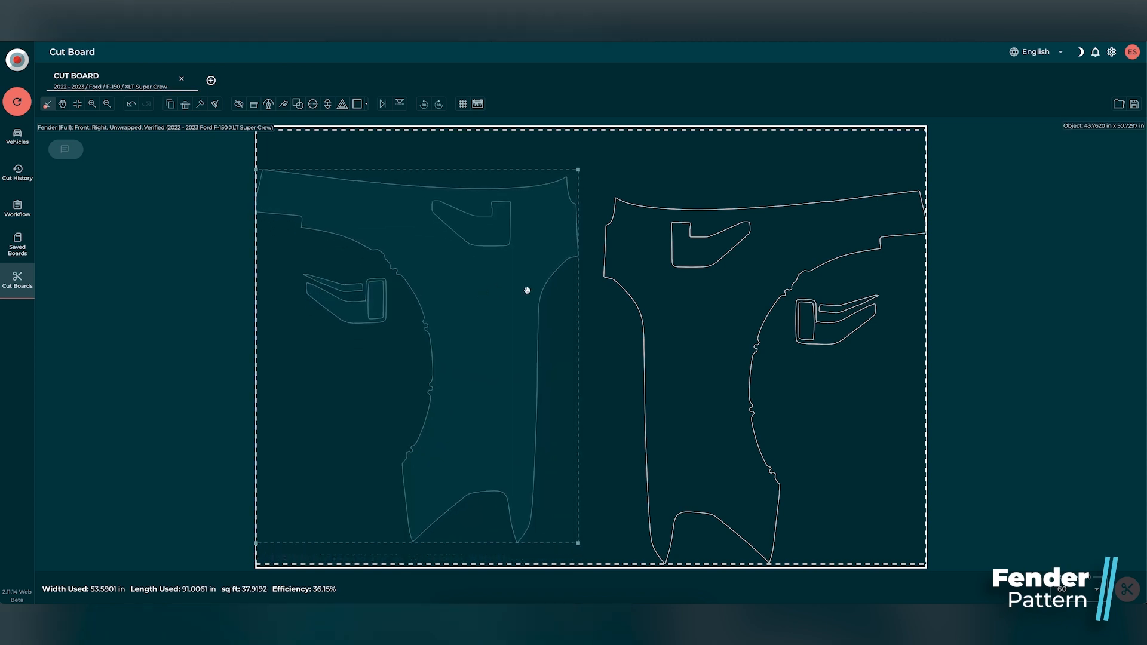
pyautogui.keyDown('shift'); pyautogui.click(681, 310); pyautogui.keyUp('shift')
pyautogui.moveTo(681, 309); pyautogui.dragTo(678, 297)
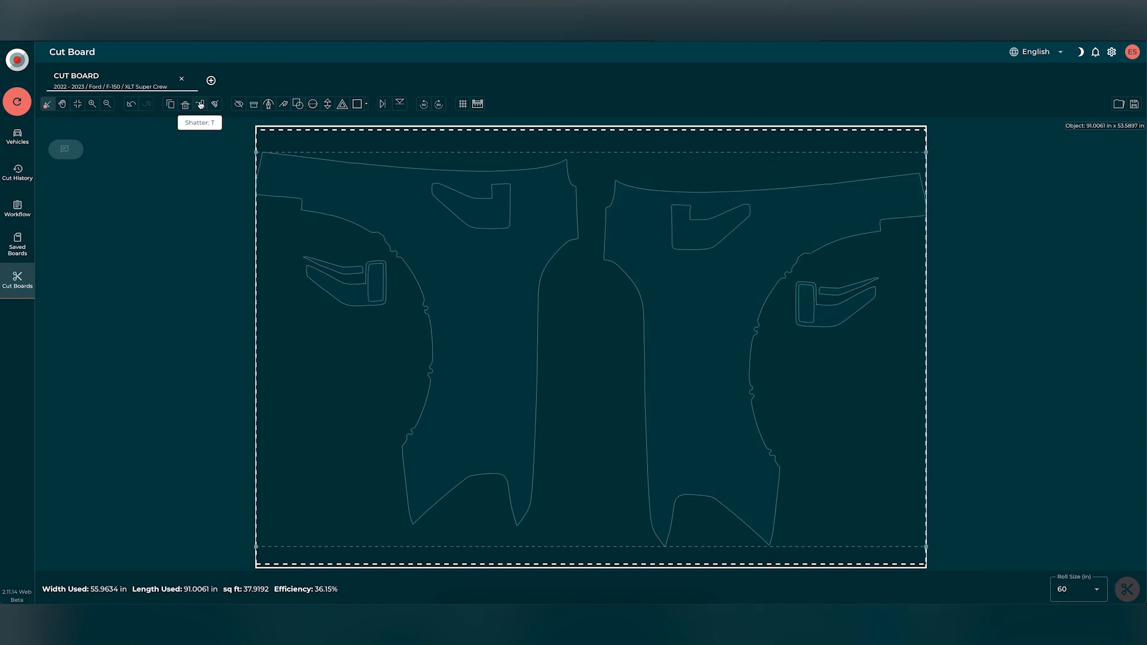
pyautogui.click(201, 104)
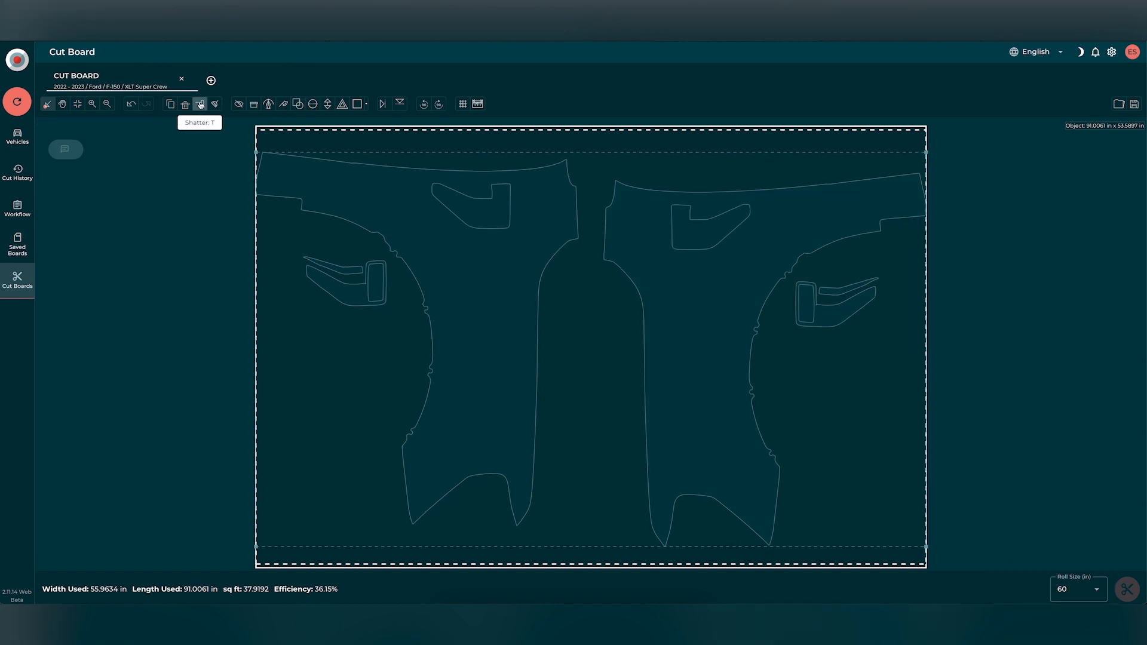
# - Delete the small loose insert pieces inside the right fender's wheel arch, leaving the fender outline and its vent cutout
pyautogui.click(353, 275)
pyautogui.moveTo(352, 275); pyautogui.dragTo(356, 262)
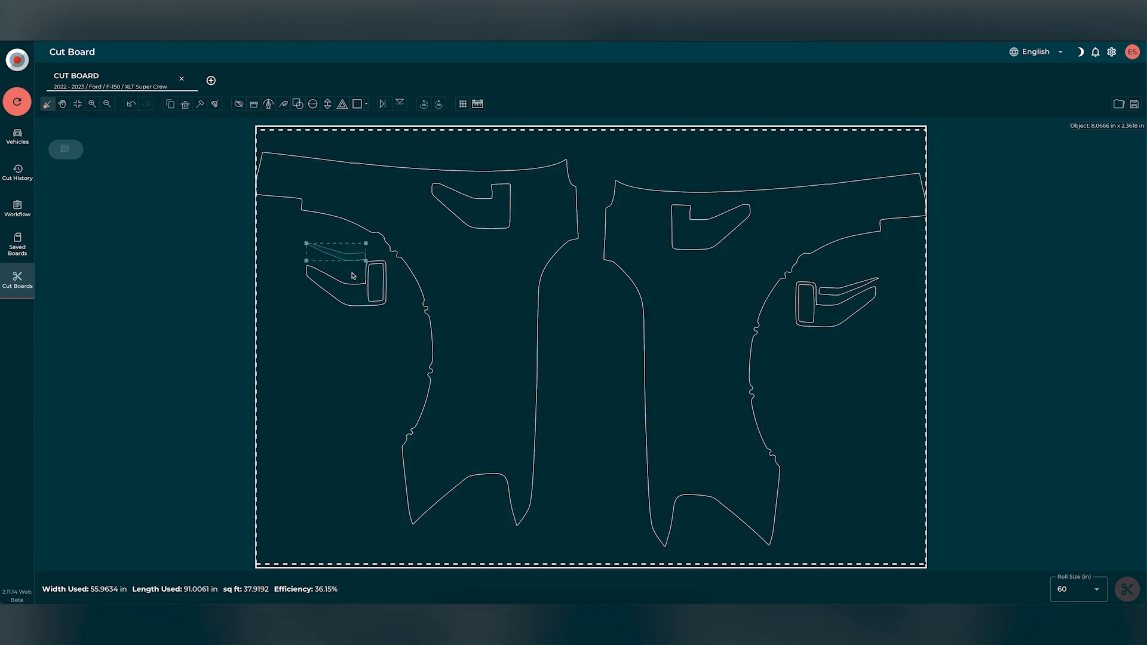
pyautogui.click(363, 286)
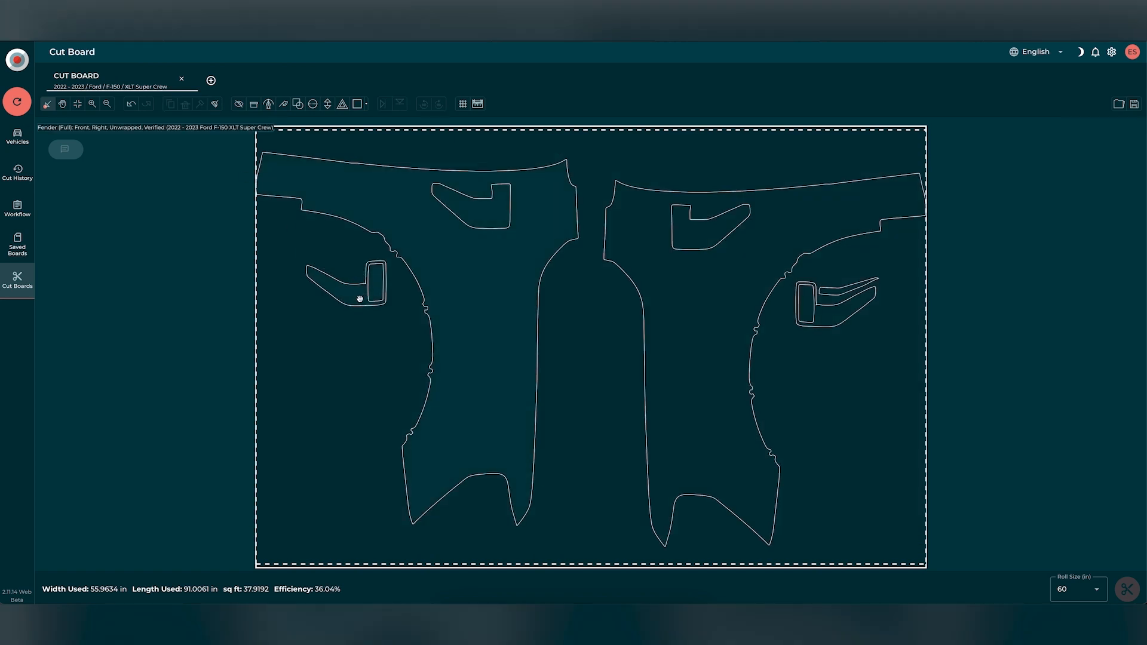
pyautogui.click(358, 296)
pyautogui.press('Delete')
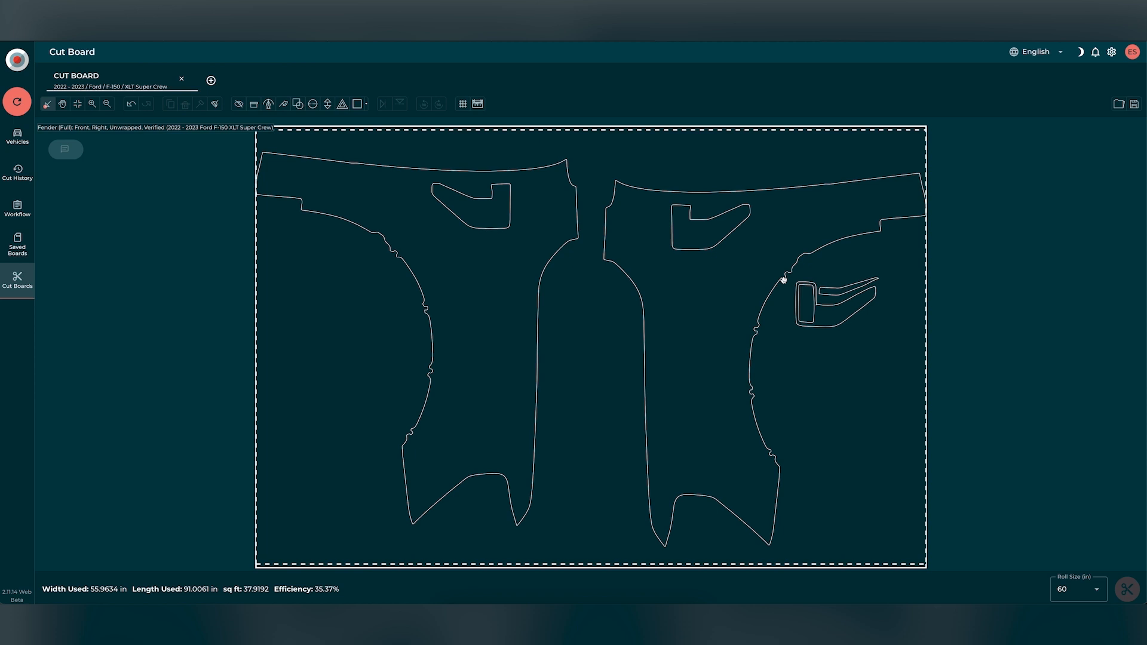
# - Delete the small loose insert pieces inside the left fender's wheel arch
pyautogui.click(834, 309)
pyautogui.press('Delete')
pyautogui.click(838, 294)
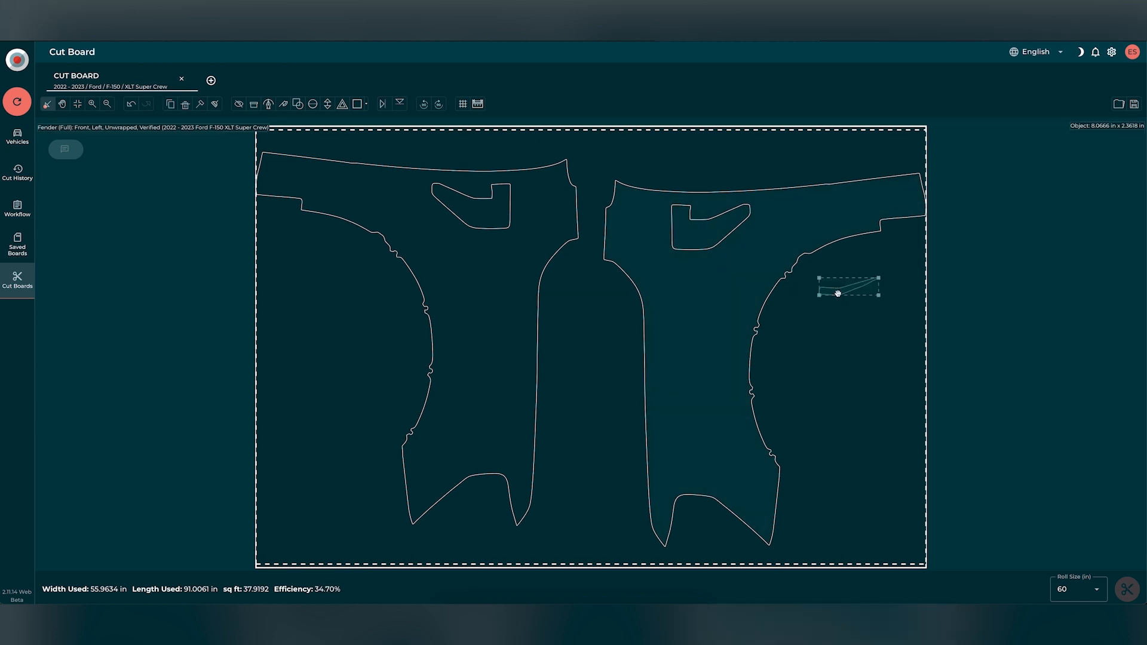
pyautogui.press('Delete')
# - Move the left fender well away from the right fender to open a wide gap between them on the cut board
pyautogui.moveTo(707, 269); pyautogui.dragTo(899, 266)
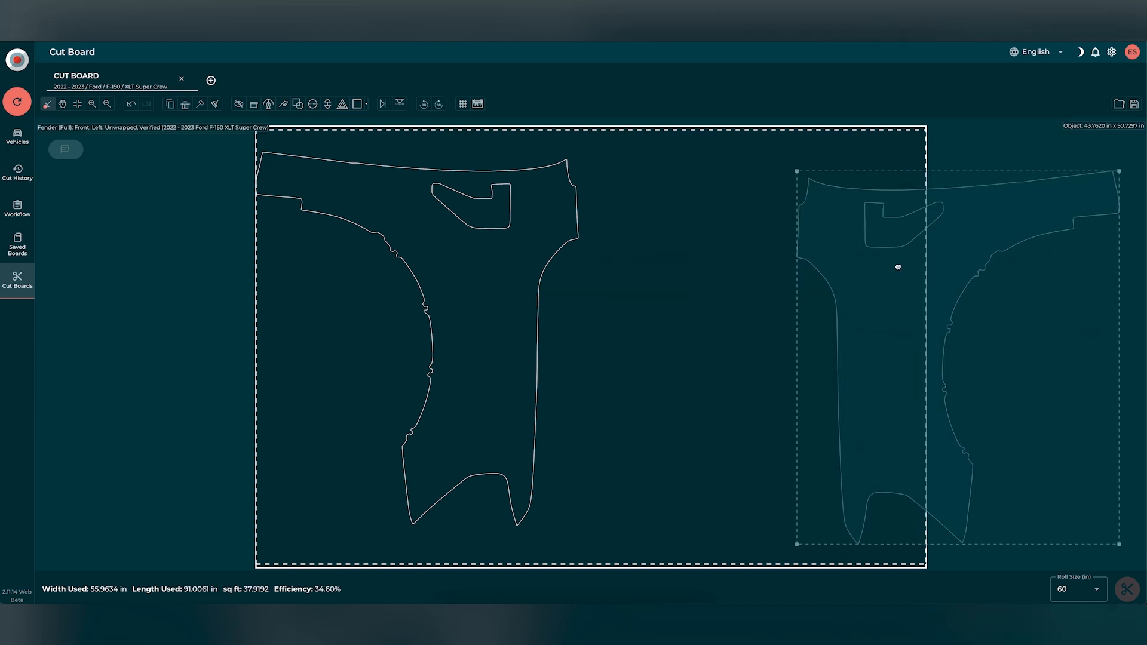
pyautogui.keyDown('shift'); pyautogui.click(515, 235); pyautogui.keyUp('shift')
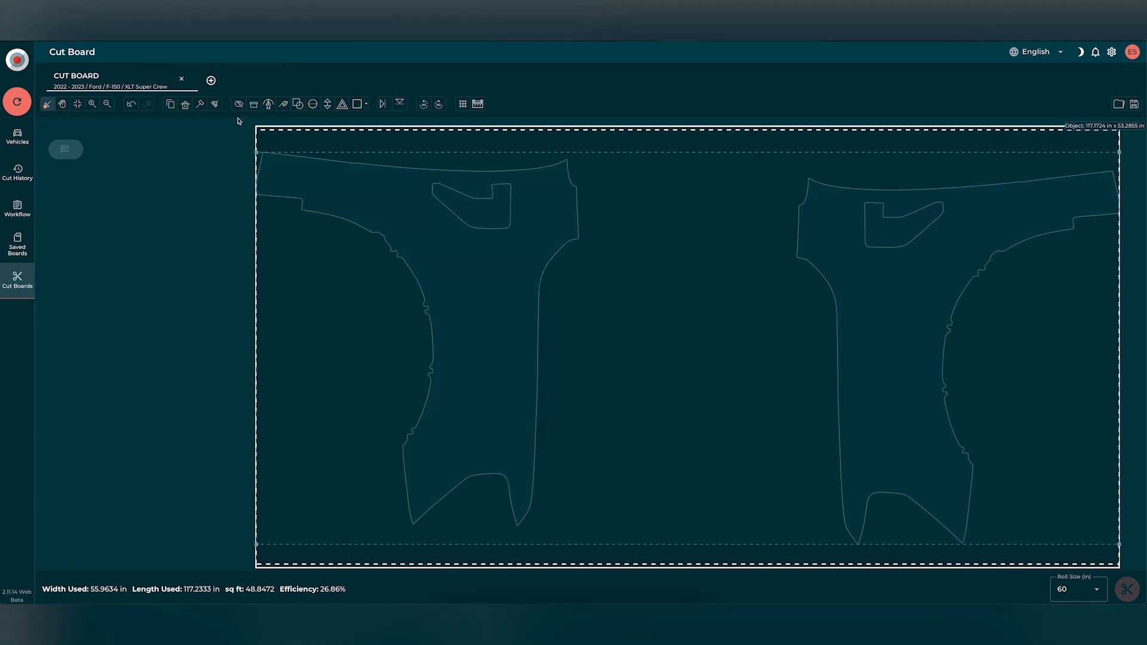
pyautogui.click(362, 228)
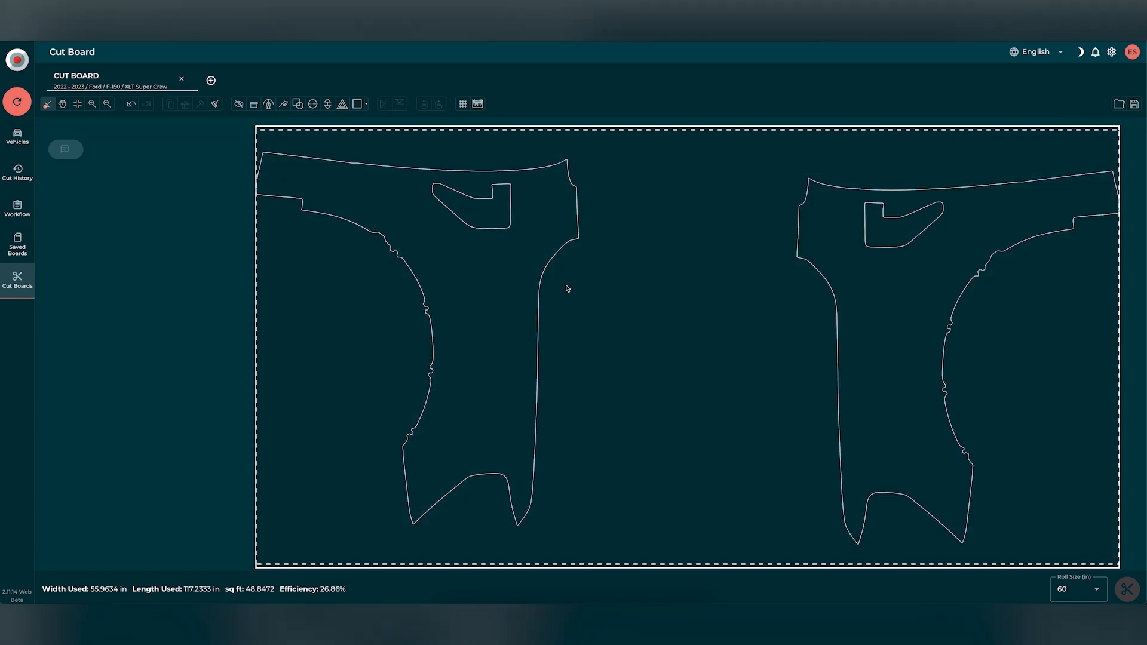
# - Rotate the right fender 90 degrees counterclockwise and place it clear of the cut board's starting edge
pyautogui.click(481, 262)
pyautogui.moveTo(581, 155); pyautogui.dragTo(362, 285)
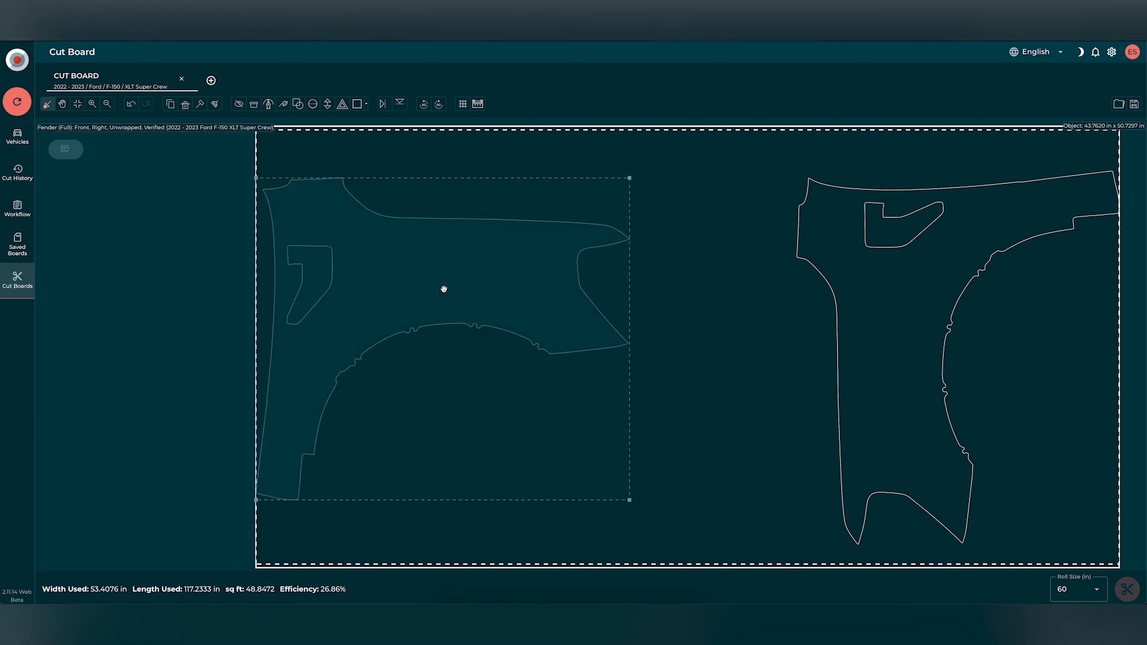
pyautogui.click(469, 291)
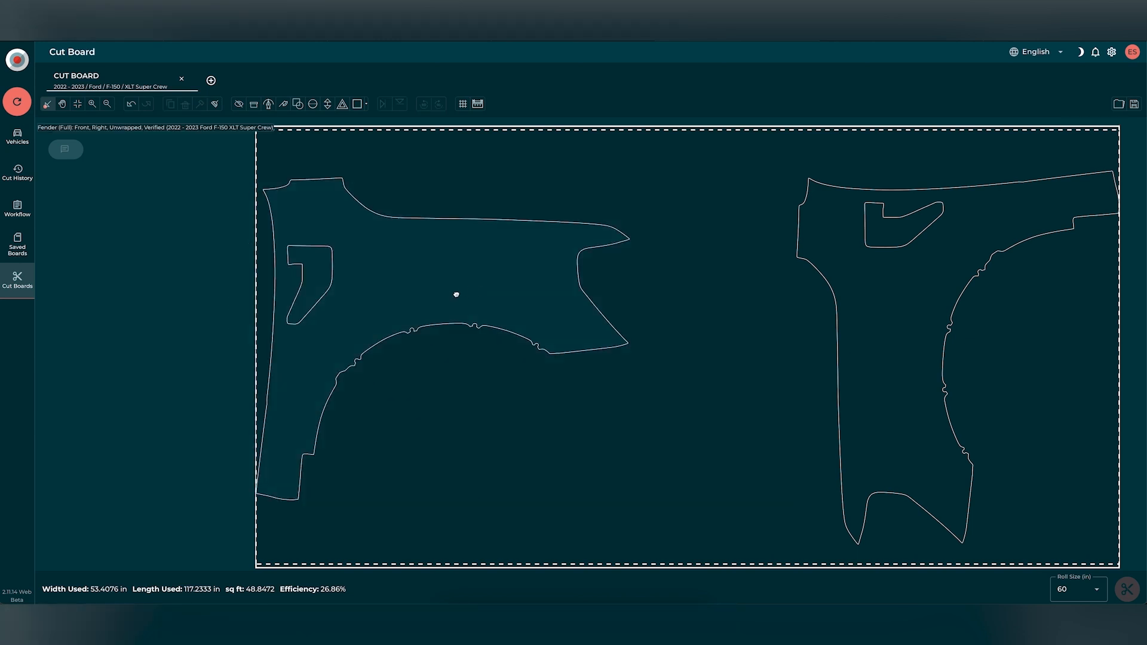
pyautogui.moveTo(455, 295); pyautogui.dragTo(504, 296)
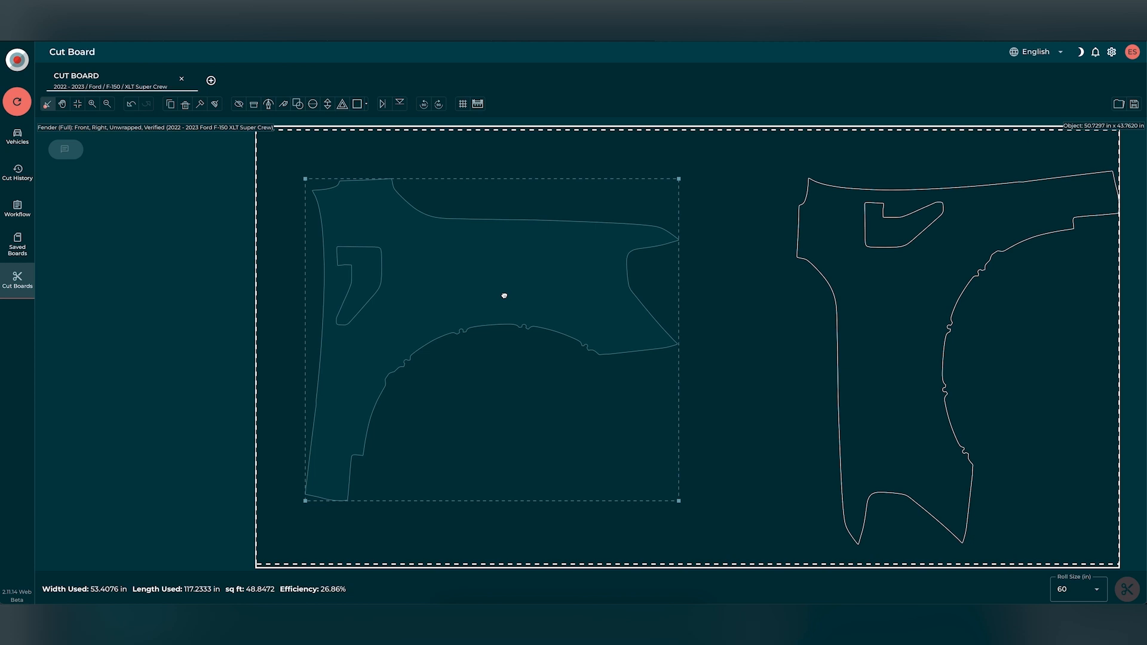
pyautogui.scroll(-2, 479, 180)
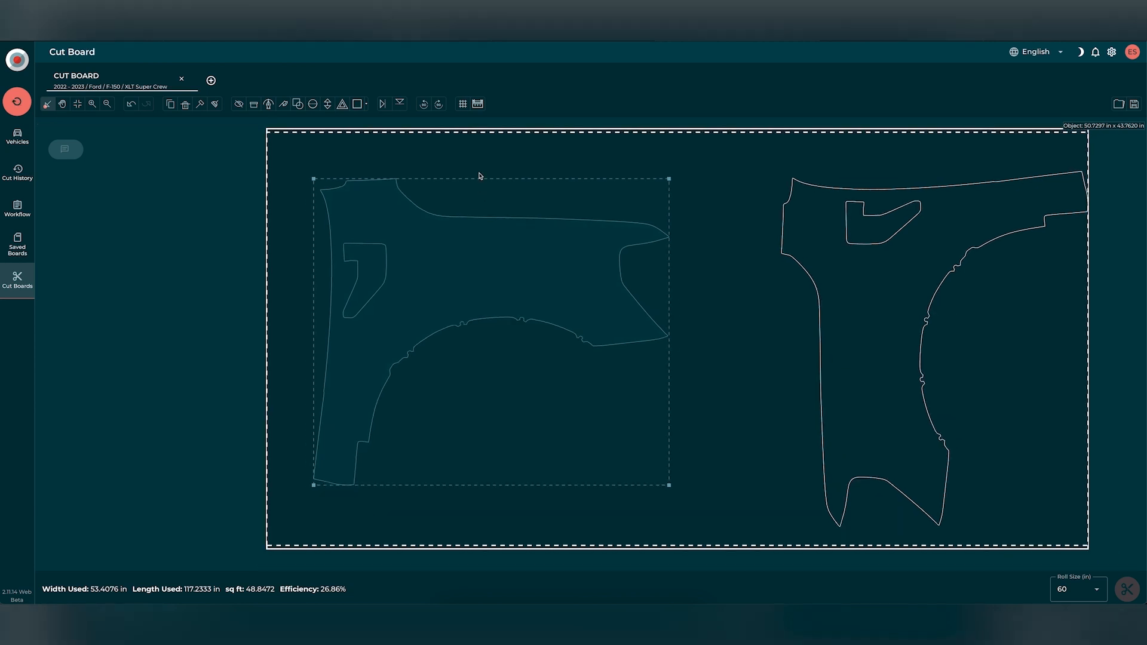
pyautogui.click(479, 179)
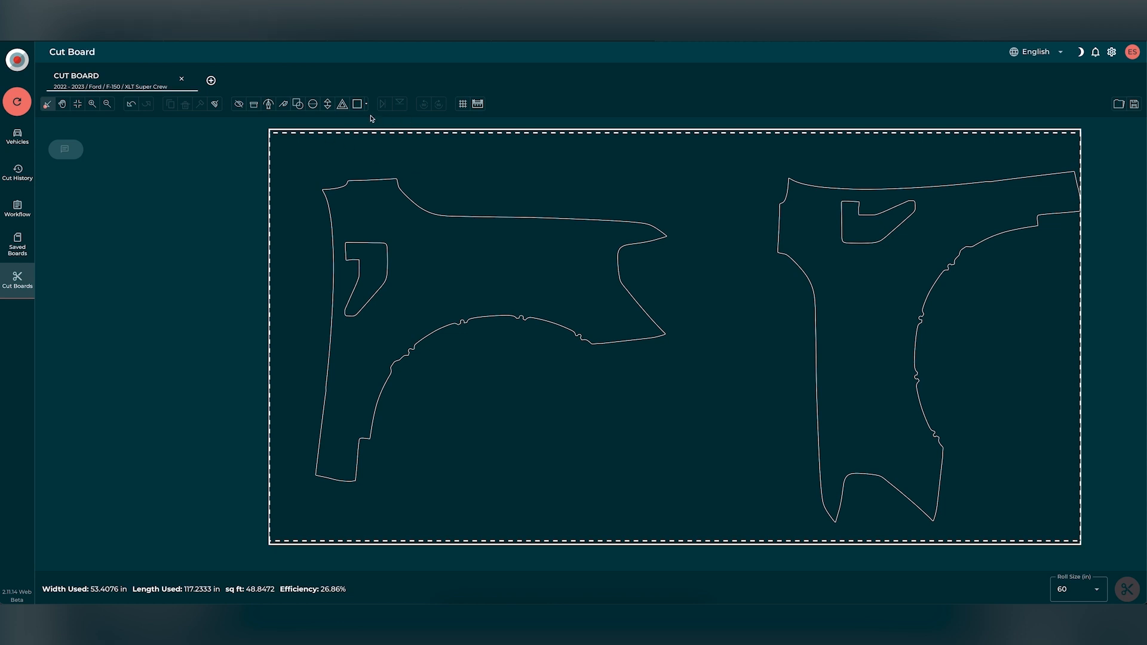
# - Wrap the short upper edge of the right fender with a wrap depth of 1/4 inch
pyautogui.click(255, 105)
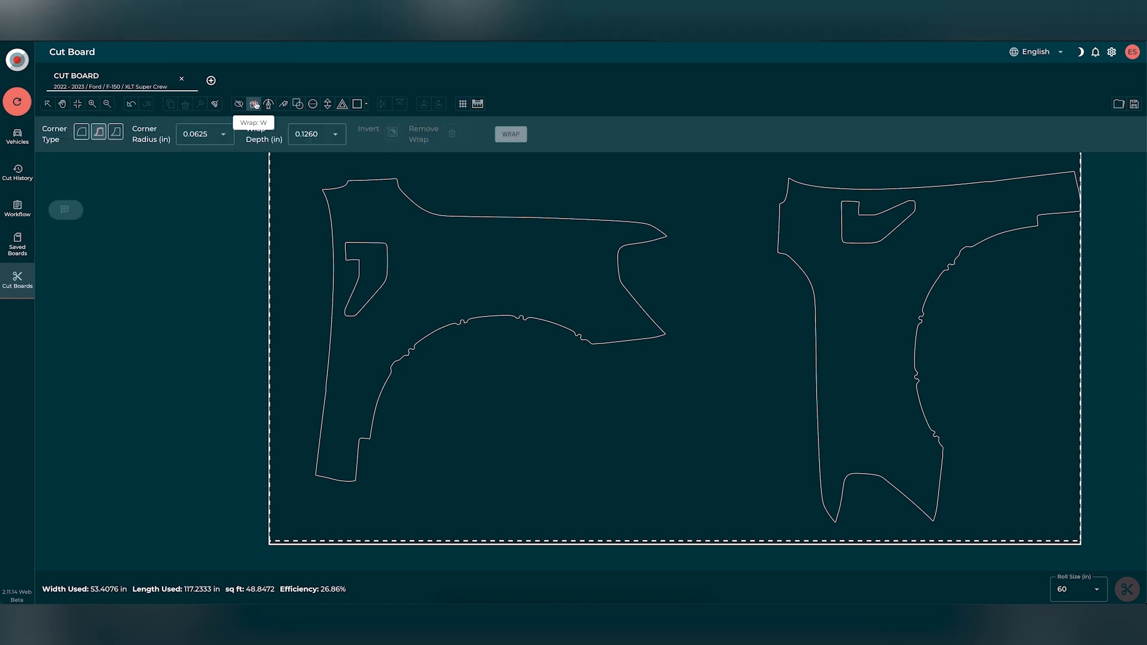
pyautogui.click(337, 138)
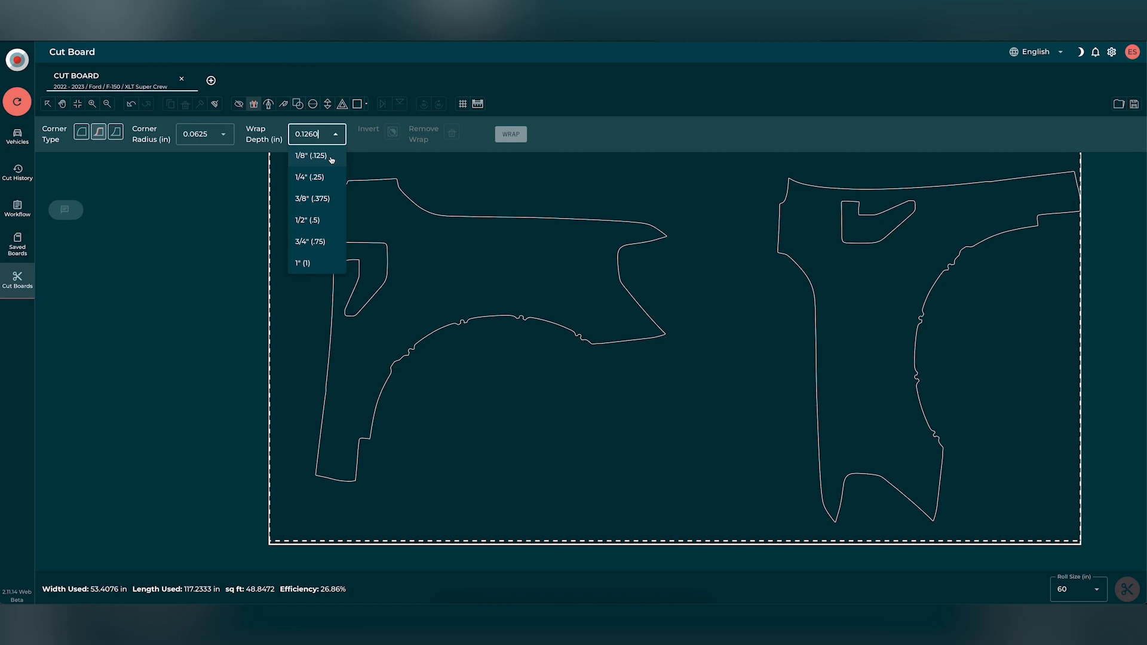
pyautogui.click(333, 179)
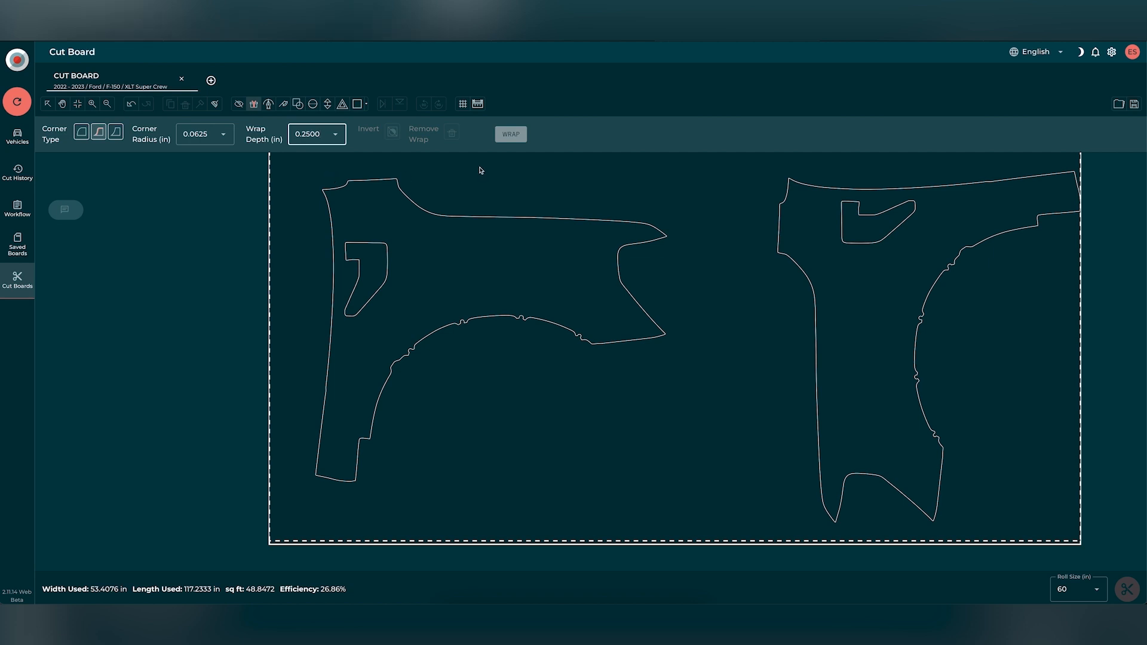
pyautogui.click(323, 190)
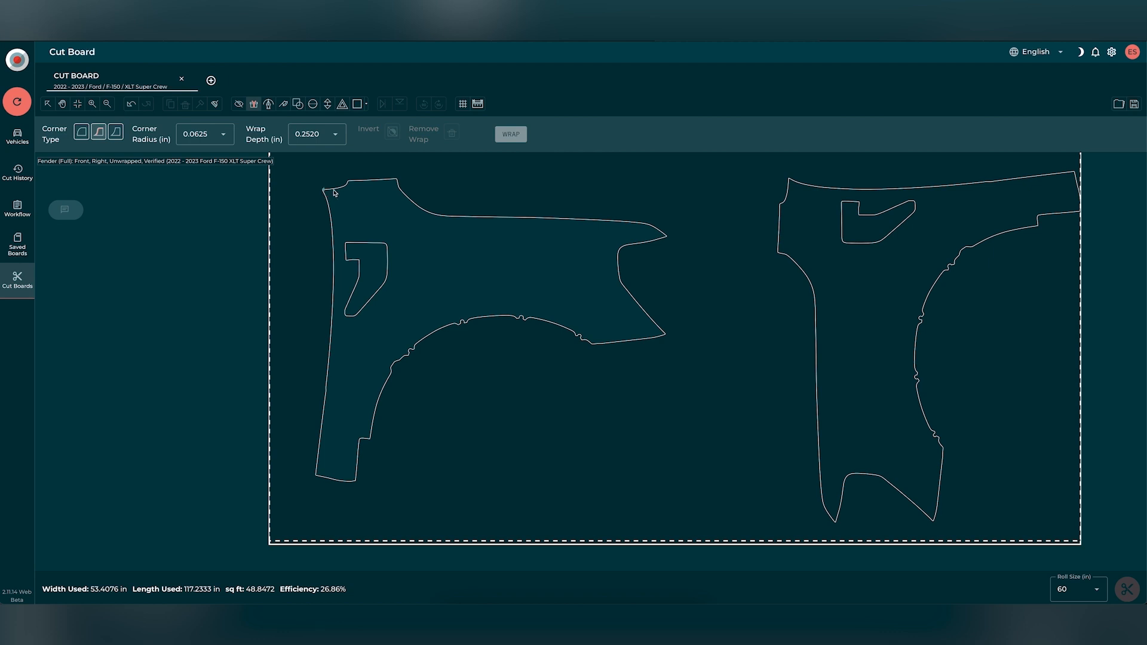
pyautogui.click(395, 182)
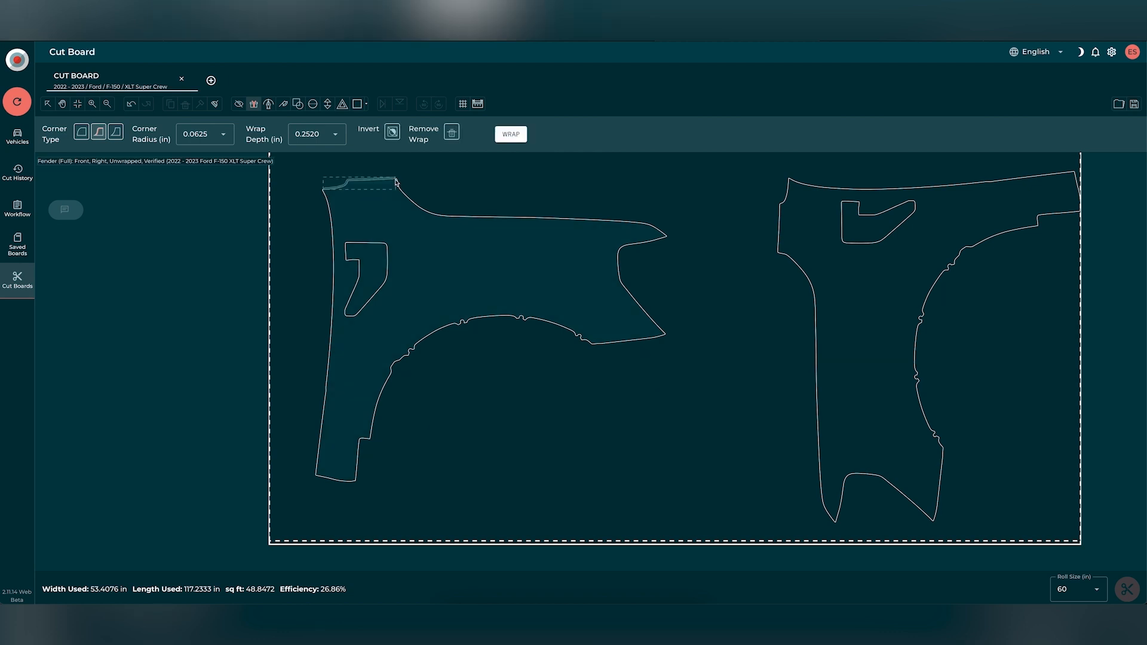
pyautogui.click(517, 139)
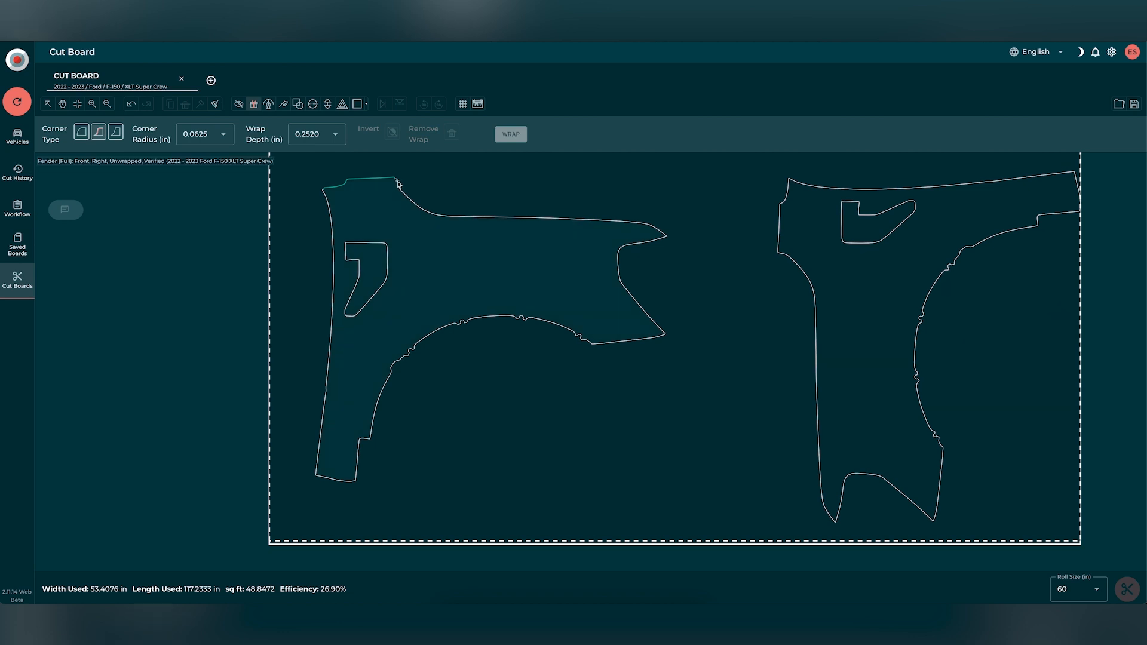
# - Wrap the right fender's long upper edge and its notched end using the same 1/4 inch depth
pyautogui.click(668, 237)
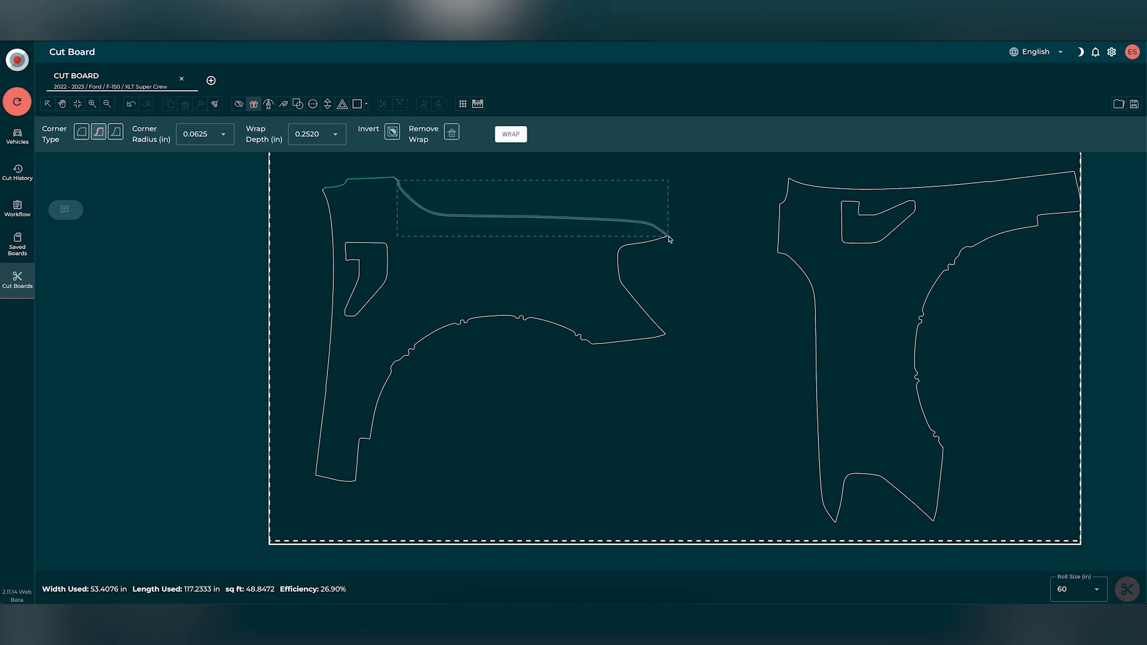
pyautogui.click(512, 137)
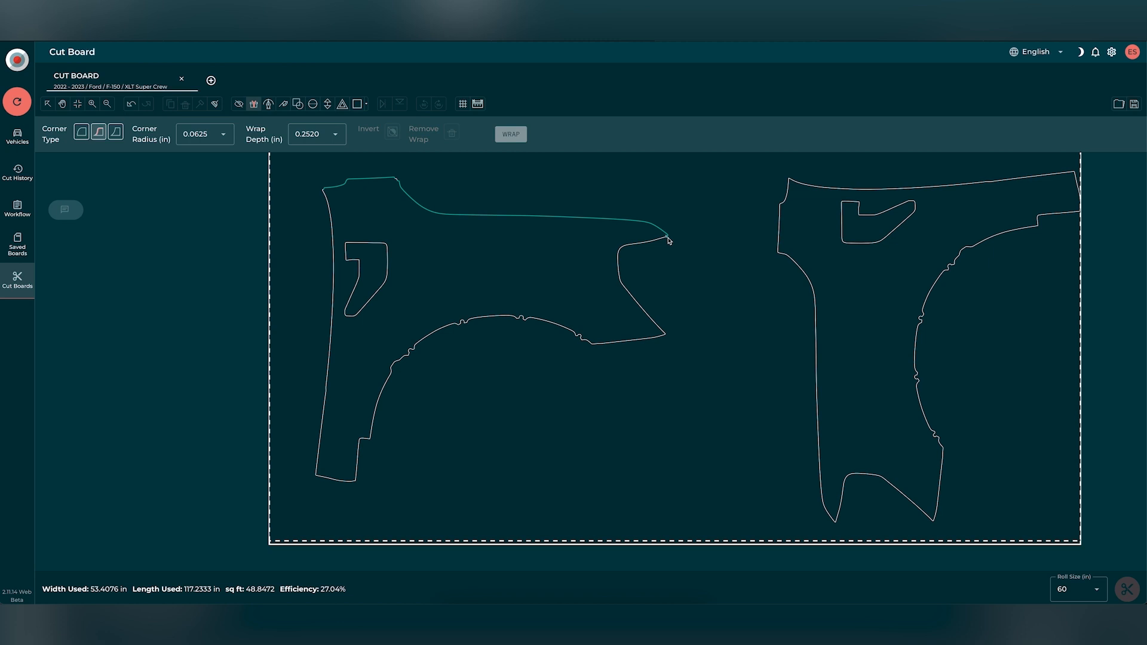
pyautogui.click(668, 335)
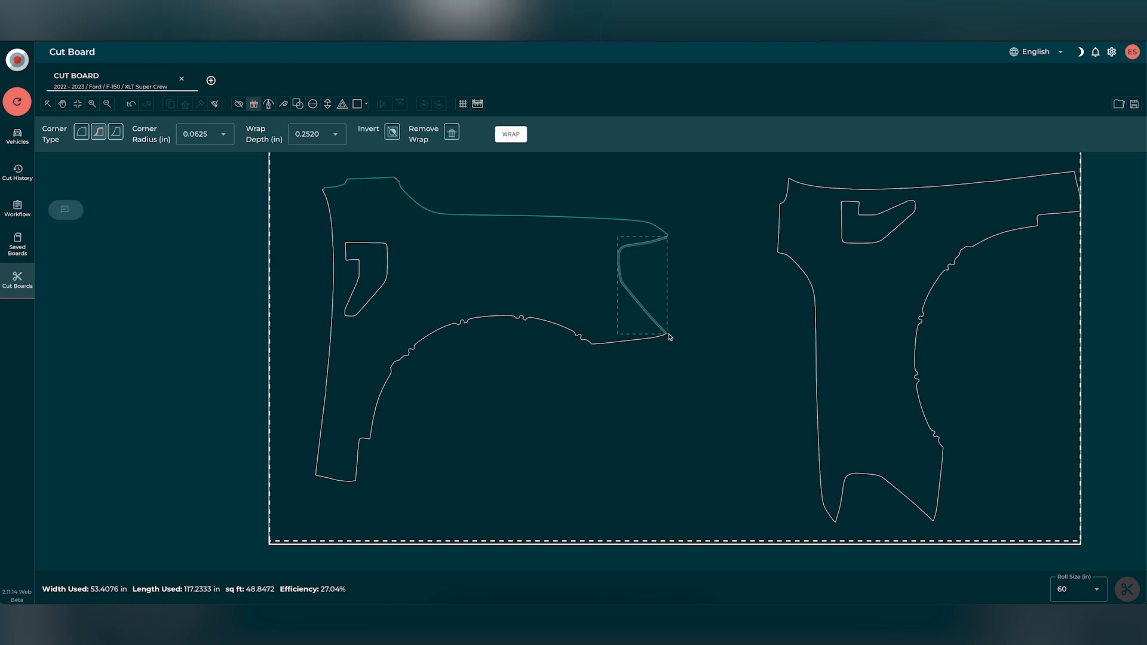
pyautogui.click(512, 135)
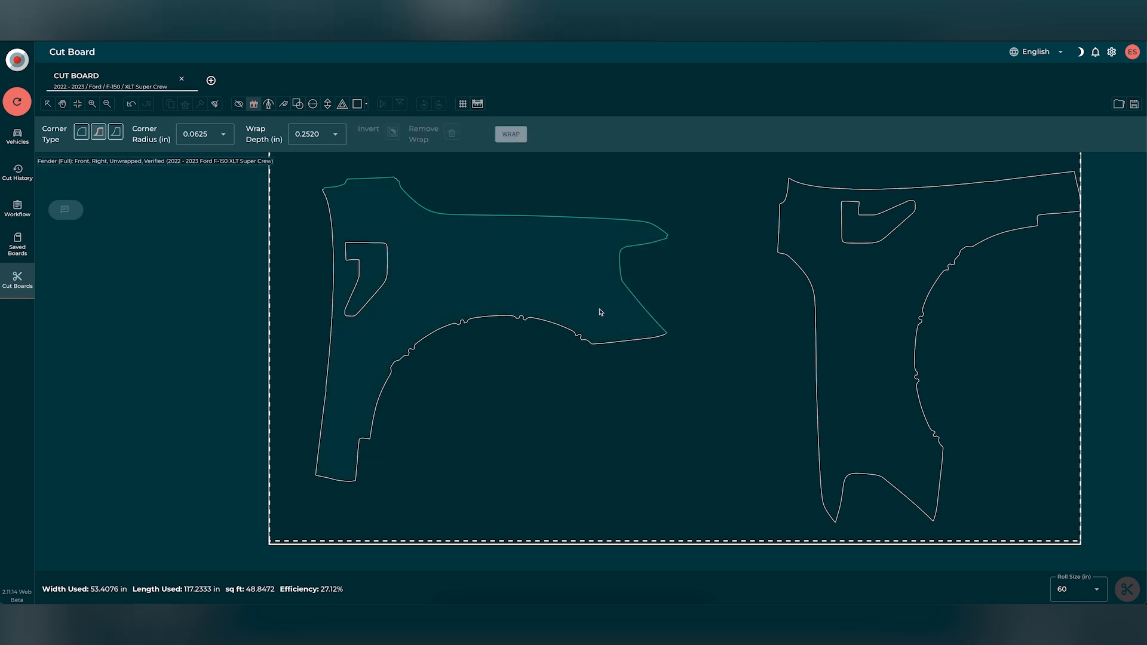
# - Wrap the short edge between the right fender's lower tip and the wheel arch with a depth of 1/8 inch
pyautogui.click(596, 346)
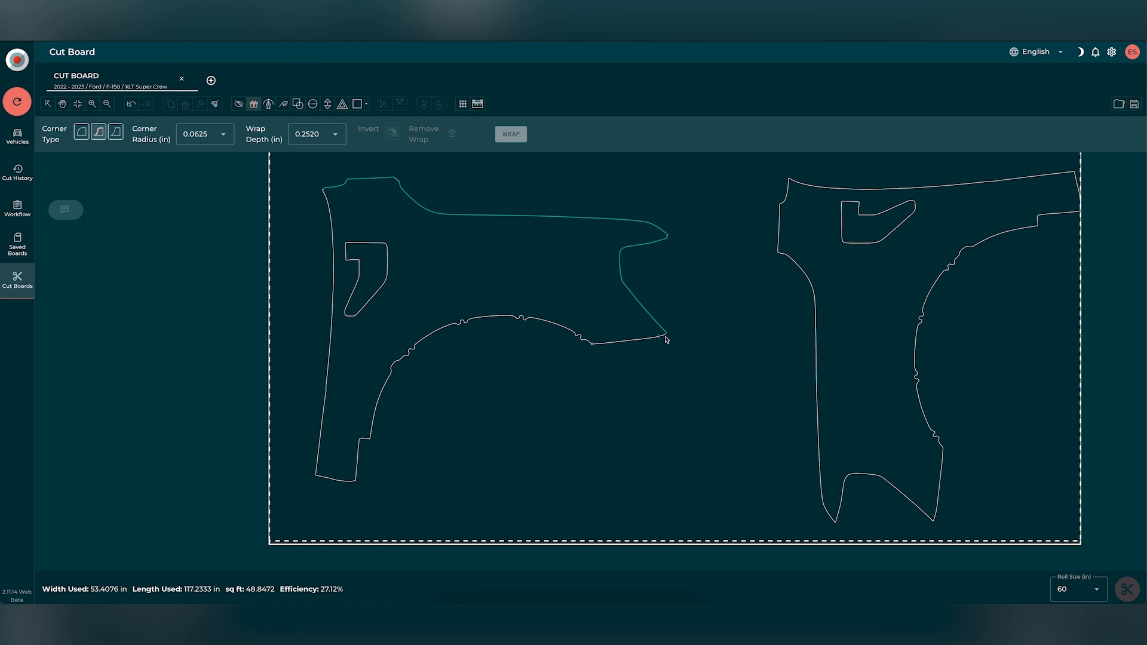
pyautogui.click(668, 339)
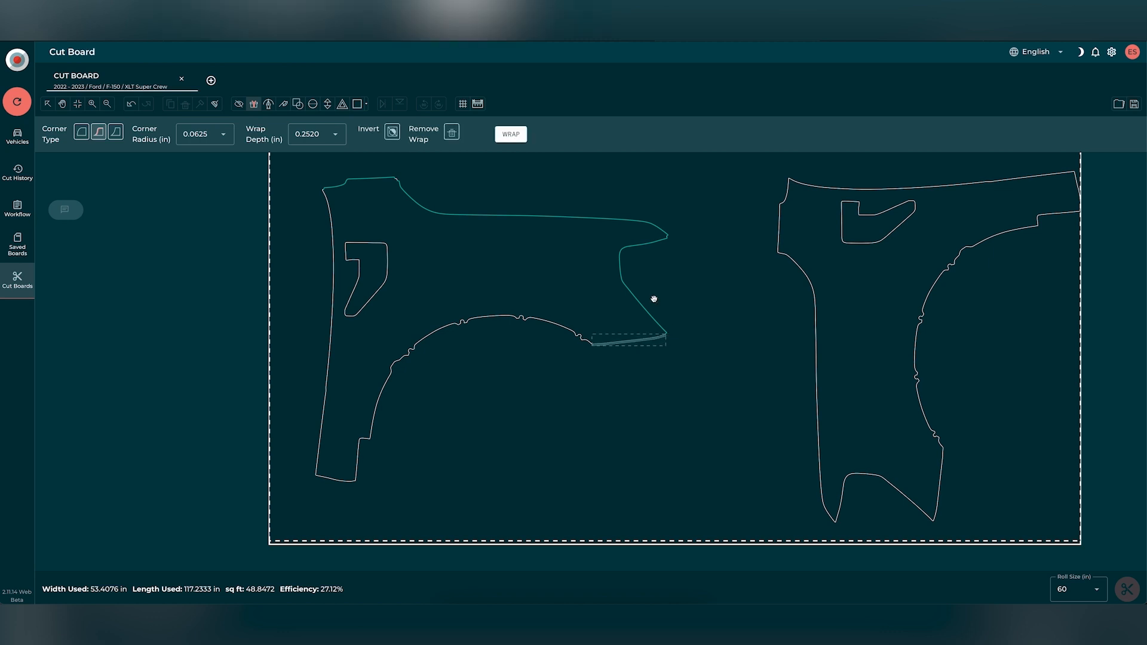
pyautogui.click(336, 135)
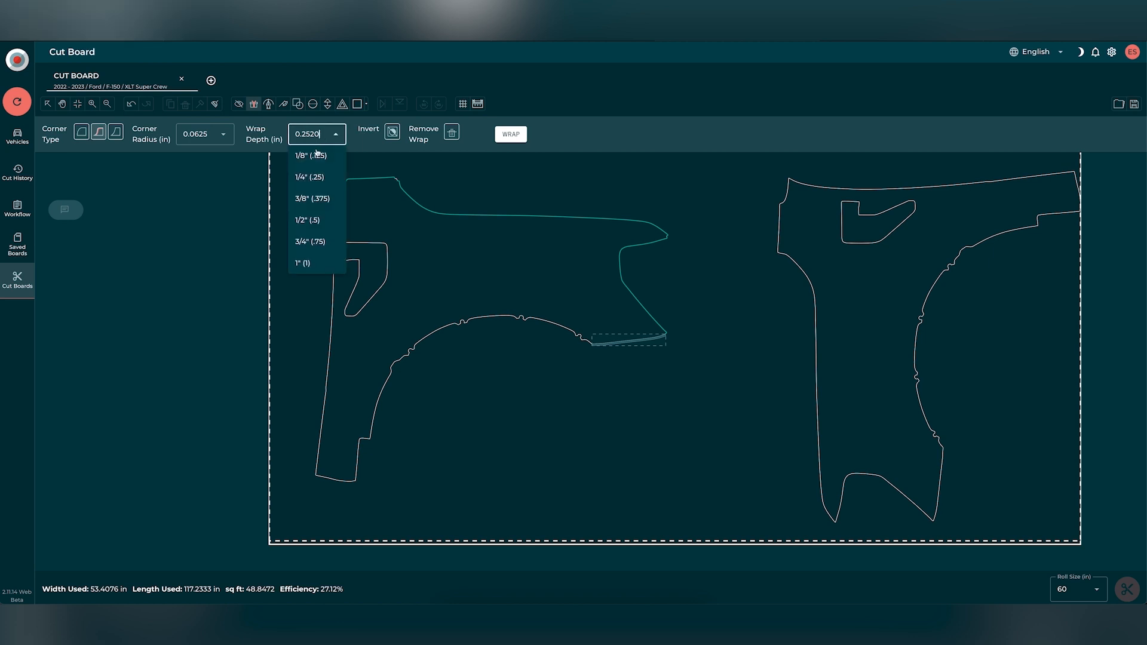
pyautogui.click(312, 155)
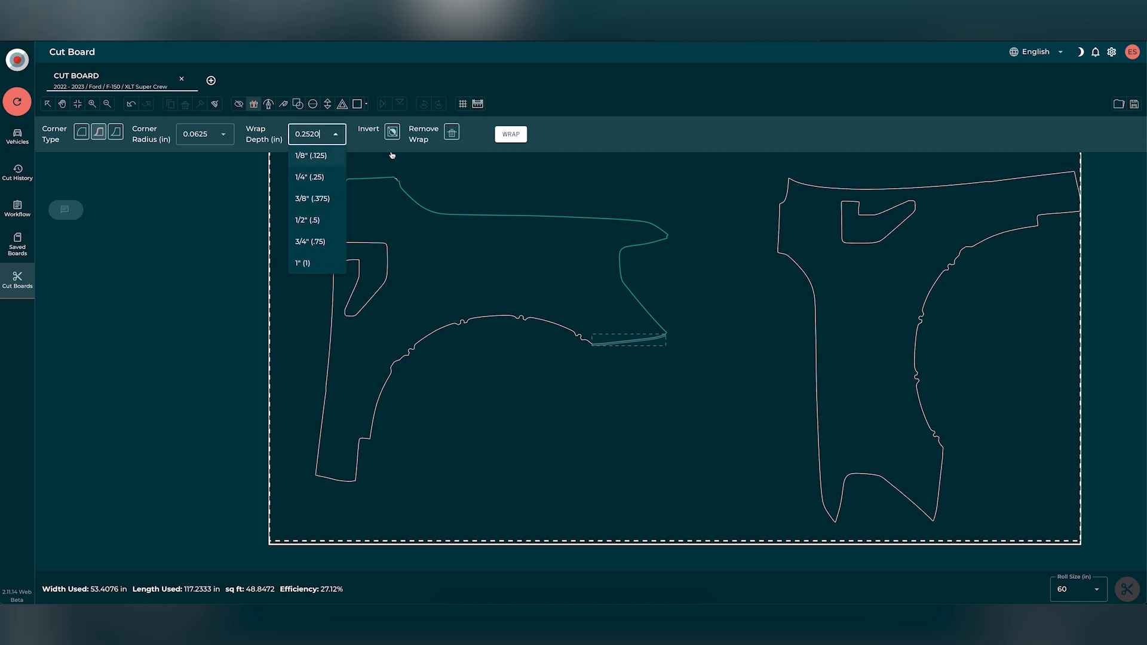
pyautogui.click(516, 136)
pyautogui.click(518, 137)
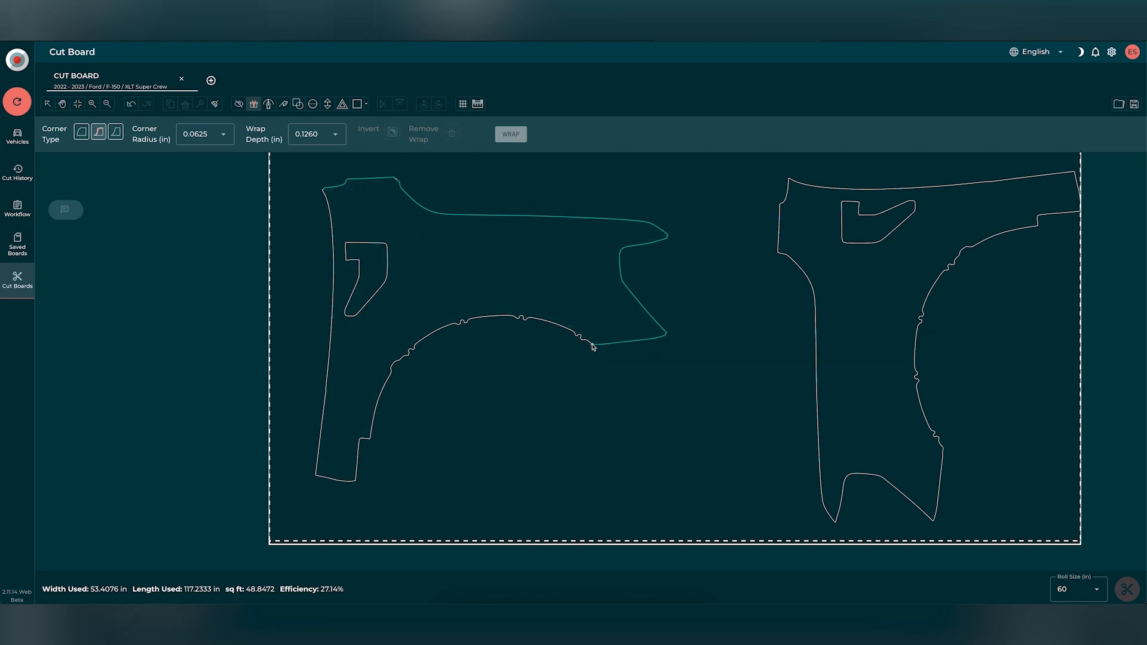
# - Wrap the right fender's entire wheel arch edge with a depth of 1/2 inch
pyautogui.click(371, 442)
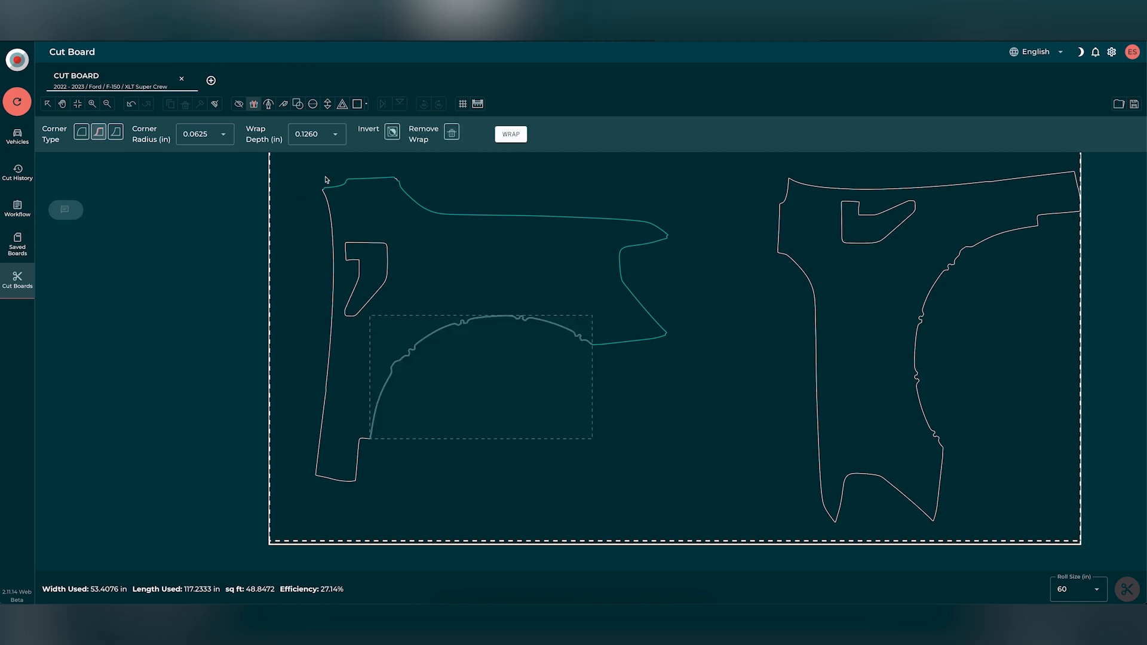
pyautogui.click(334, 140)
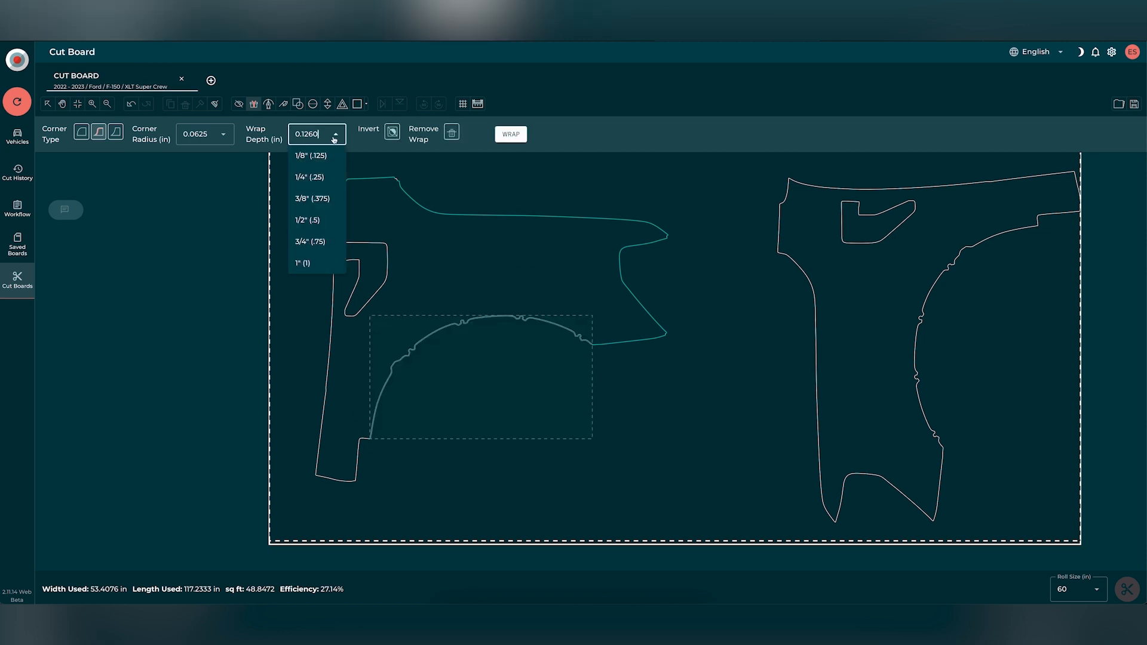
pyautogui.click(313, 220)
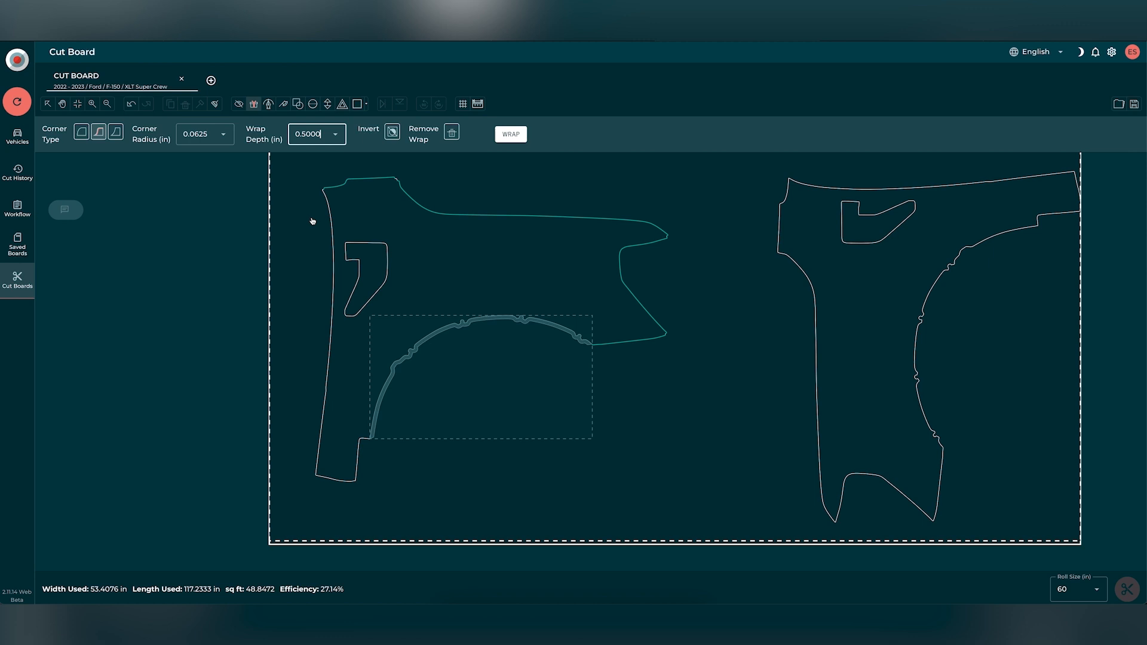
pyautogui.click(513, 138)
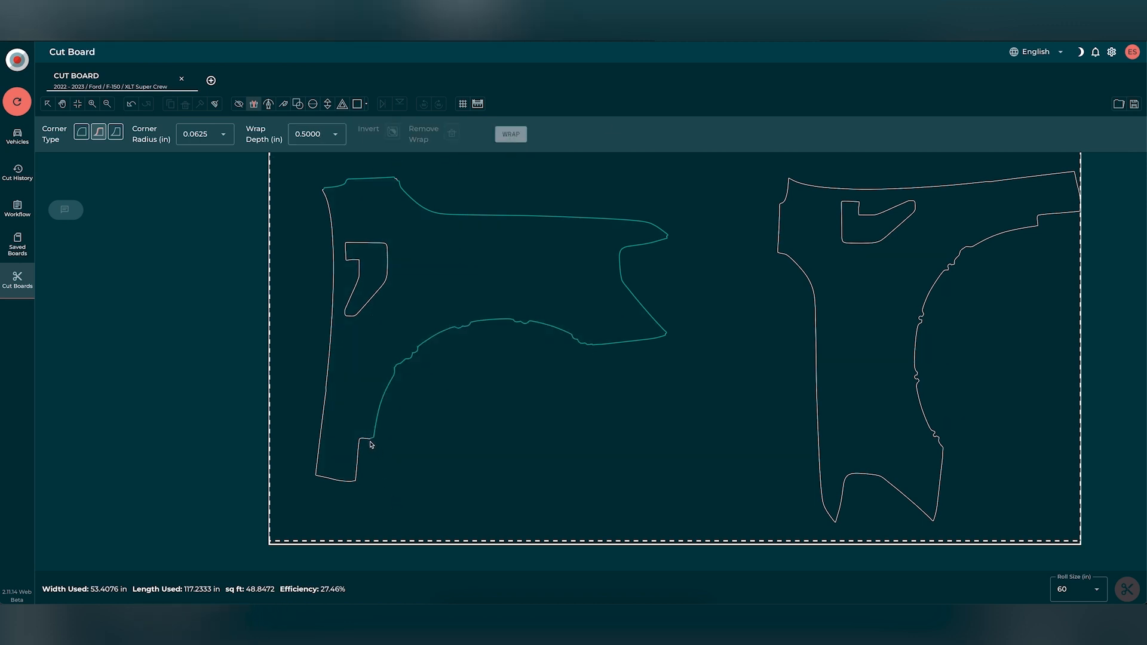
# - Wrap the stepped edge below the right fender's wheel arch with a depth of 1/4 inch
pyautogui.click(357, 478)
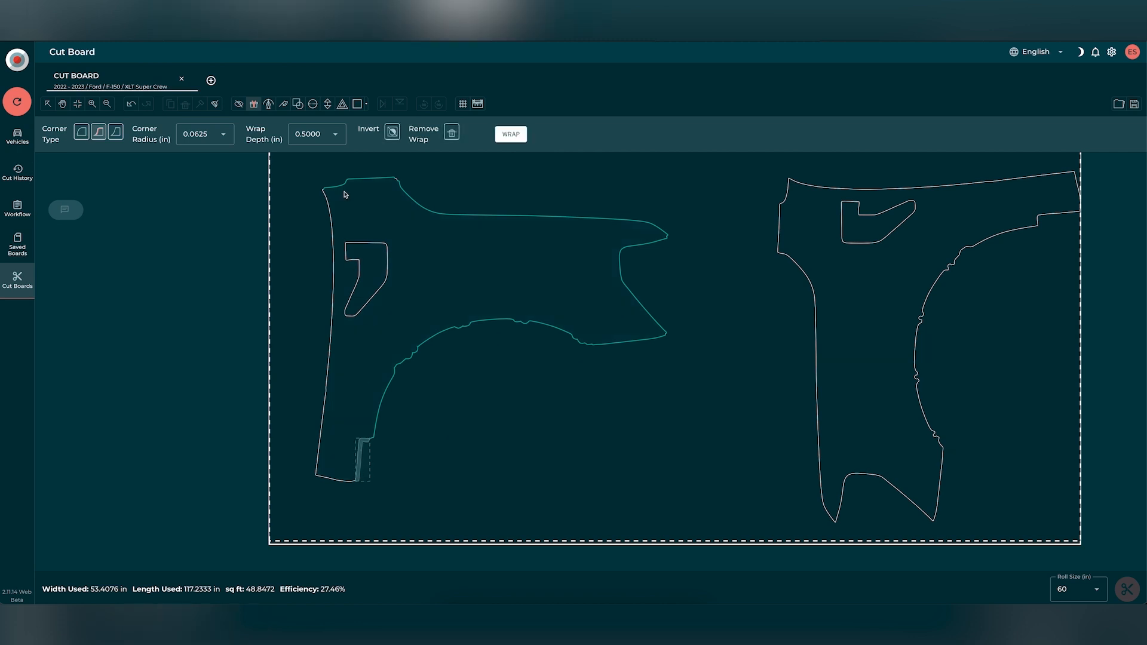
pyautogui.click(332, 138)
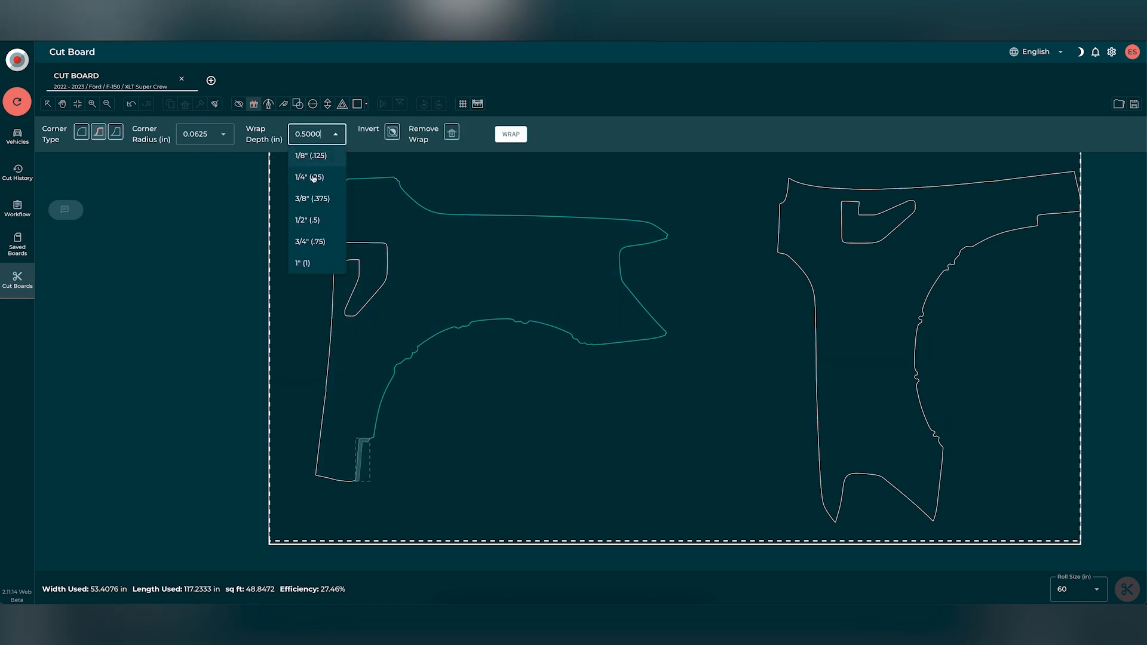
pyautogui.click(315, 177)
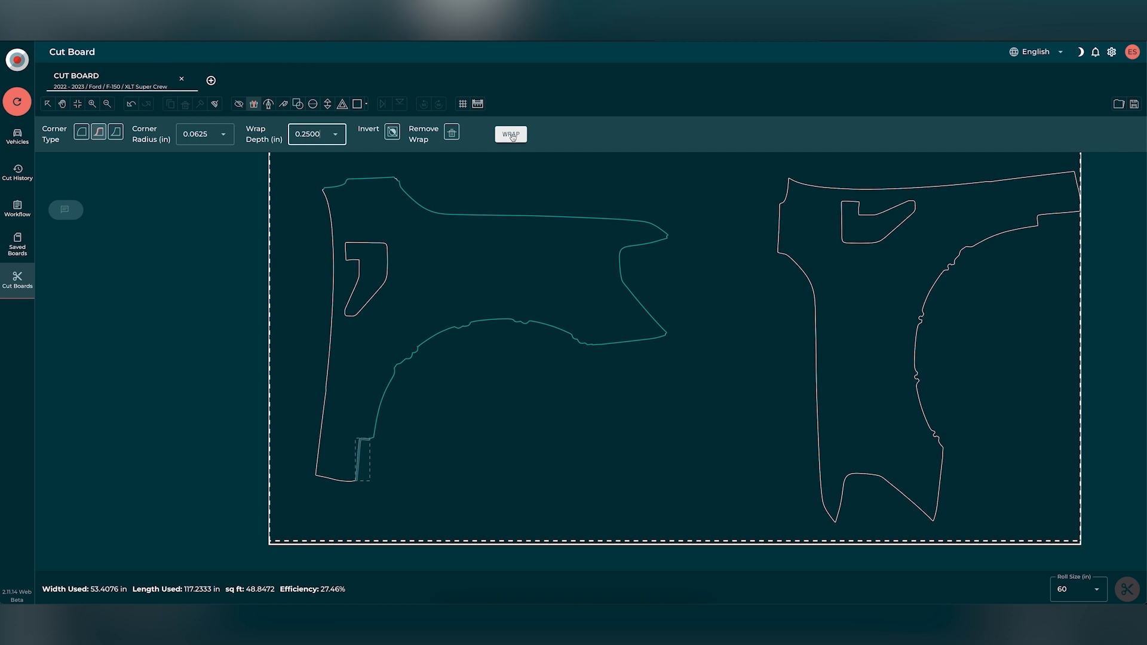
pyautogui.click(512, 136)
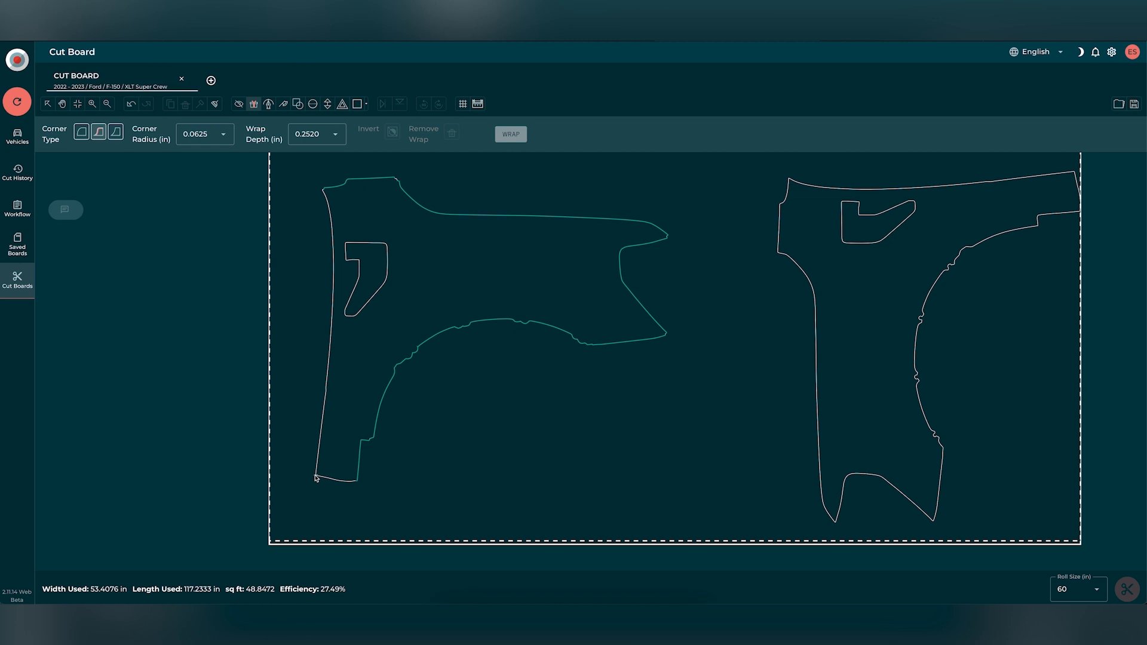
# - Wrap the right fender's long, slightly curved side edge, opposite the notched end, with a depth of 1/4 inch
pyautogui.click(323, 195)
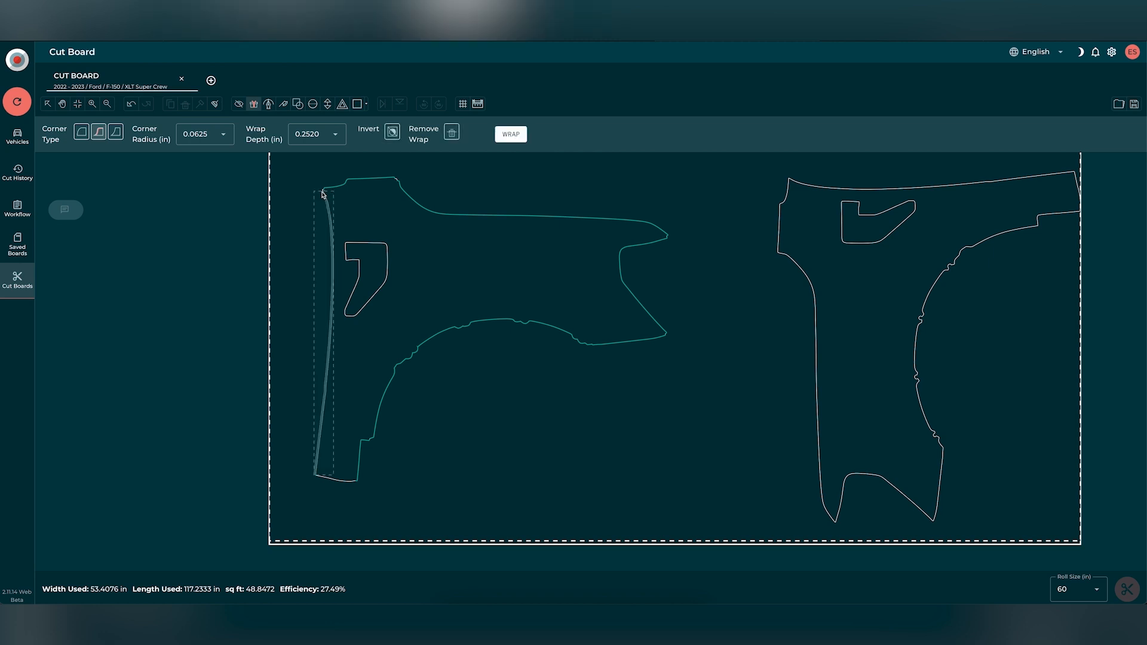
pyautogui.click(511, 135)
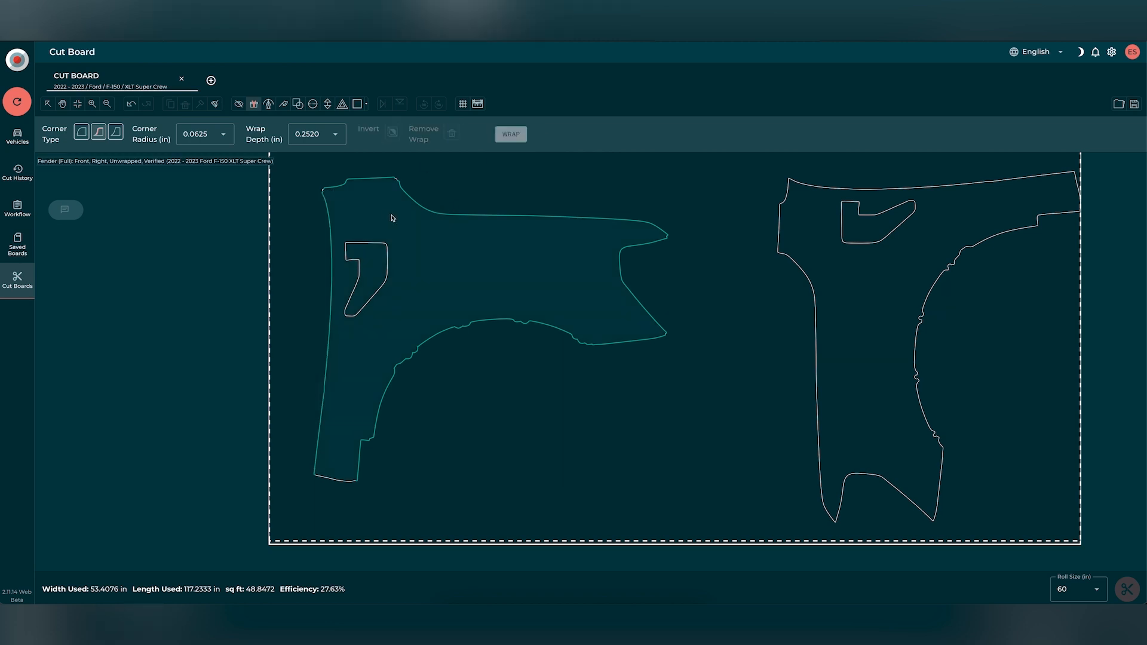
pyautogui.click(47, 104)
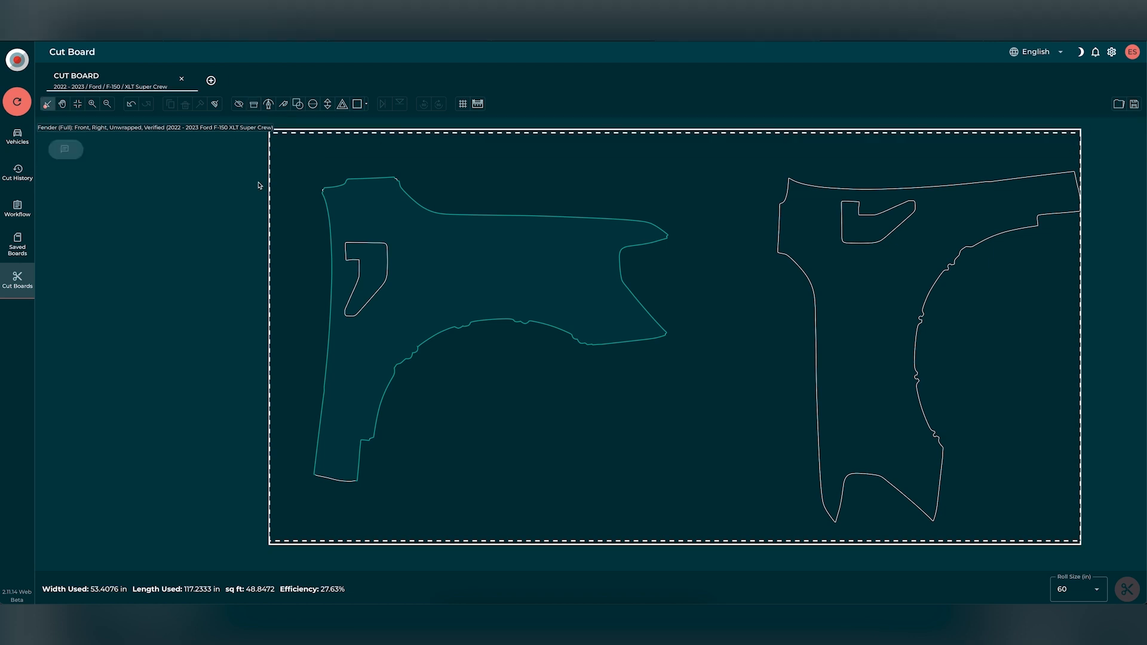
# - Rotate the right fender about 90 degrees counterclockwise so its notched end points up, and move it into the board's lower-left corner
pyautogui.click(361, 185)
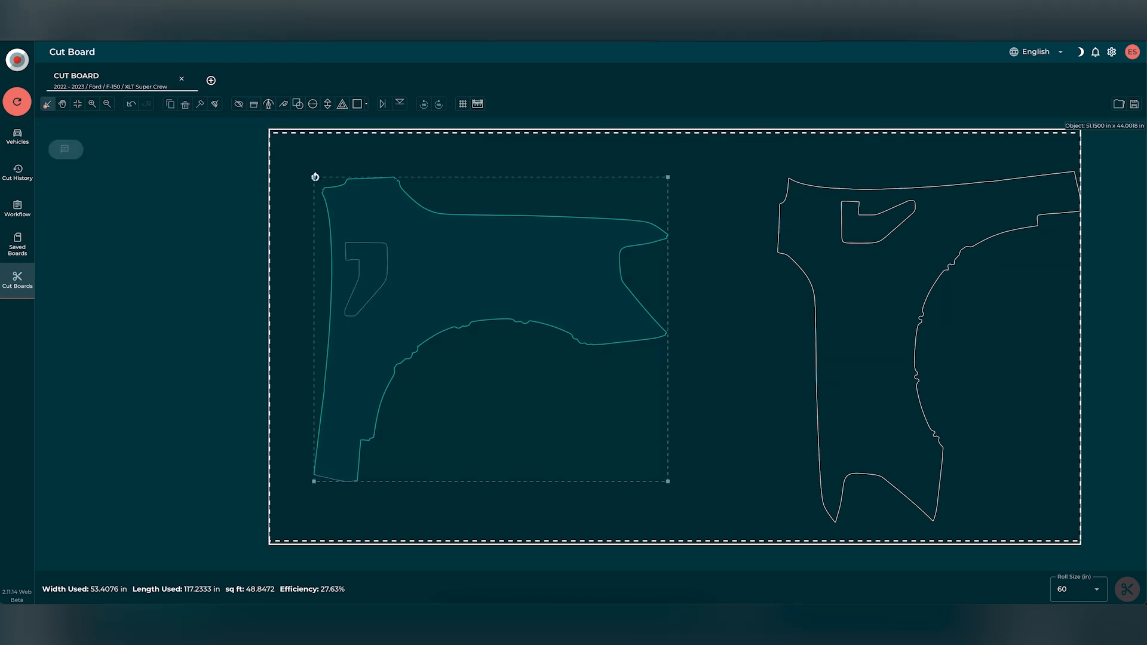
pyautogui.moveTo(316, 222); pyautogui.dragTo(328, 243)
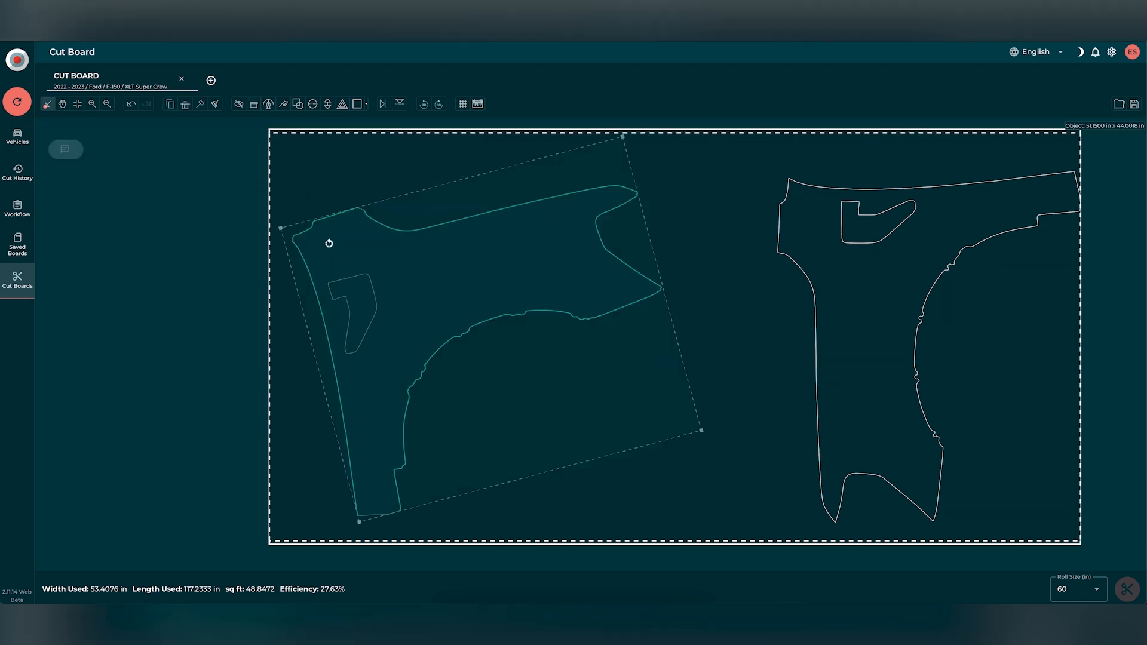
pyautogui.moveTo(357, 279); pyautogui.dragTo(483, 360)
pyautogui.scroll(2, 374, 289)
pyautogui.scroll(5, 484, 362)
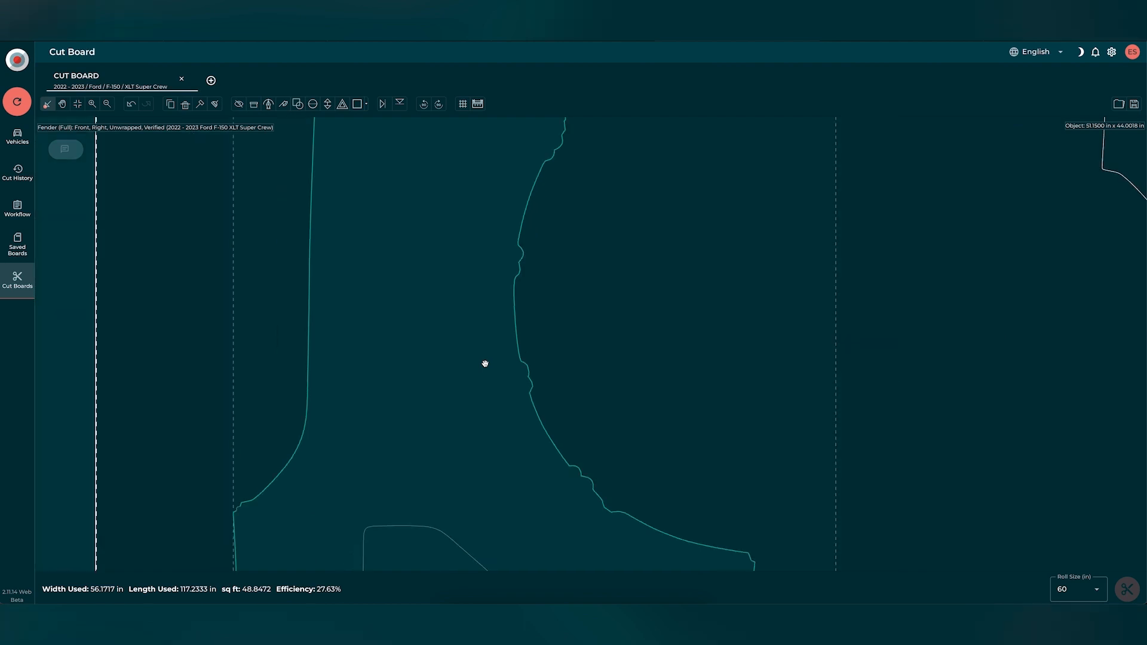
pyautogui.scroll(-8, 485, 363)
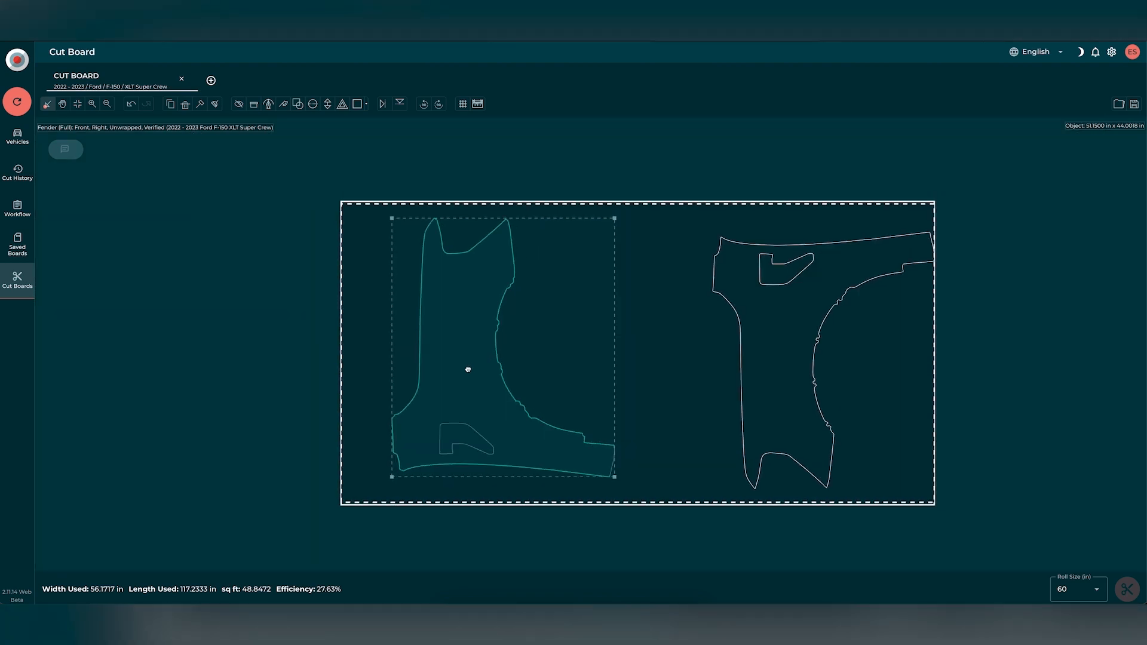
pyautogui.click(449, 380)
pyautogui.moveTo(447, 380); pyautogui.dragTo(387, 419)
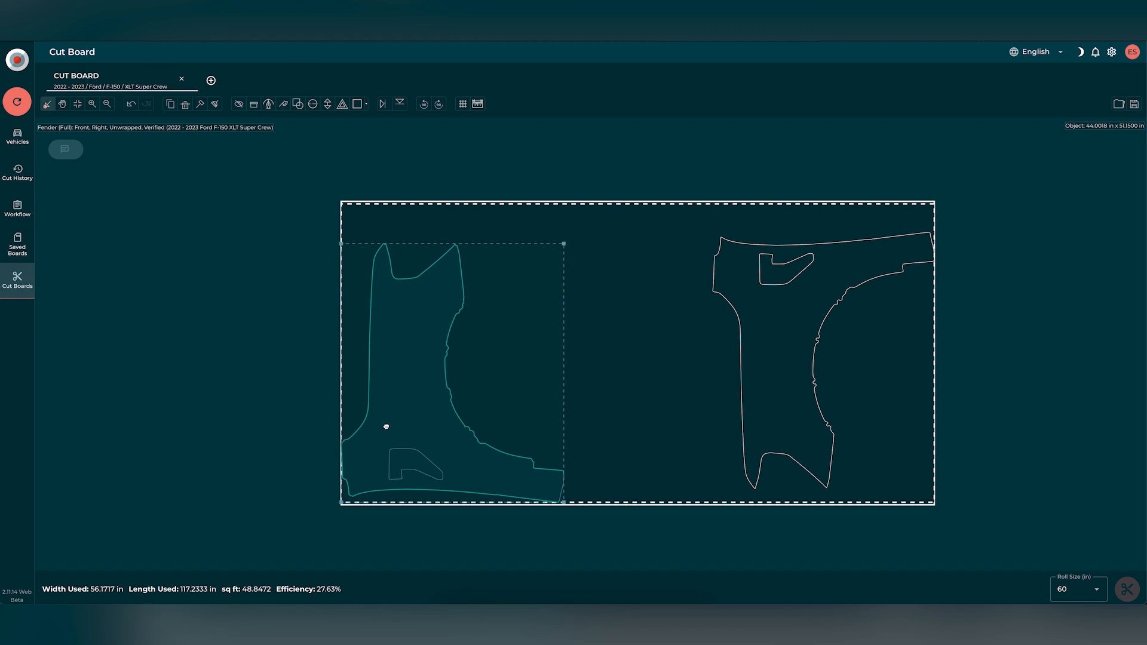
# - Move the left fender closer to the right fender and rotate it about 90 degrees clockwise so its notched end faces the right fender
pyautogui.keyDown('shift'); pyautogui.click(776, 361); pyautogui.keyUp('shift')
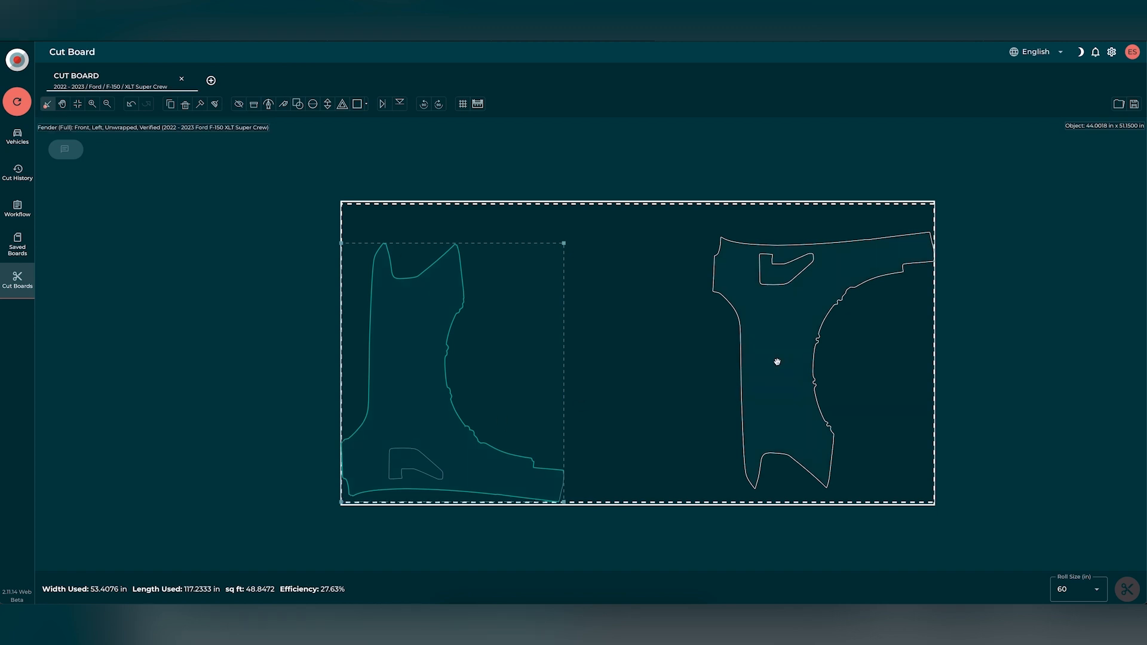
pyautogui.click(884, 339)
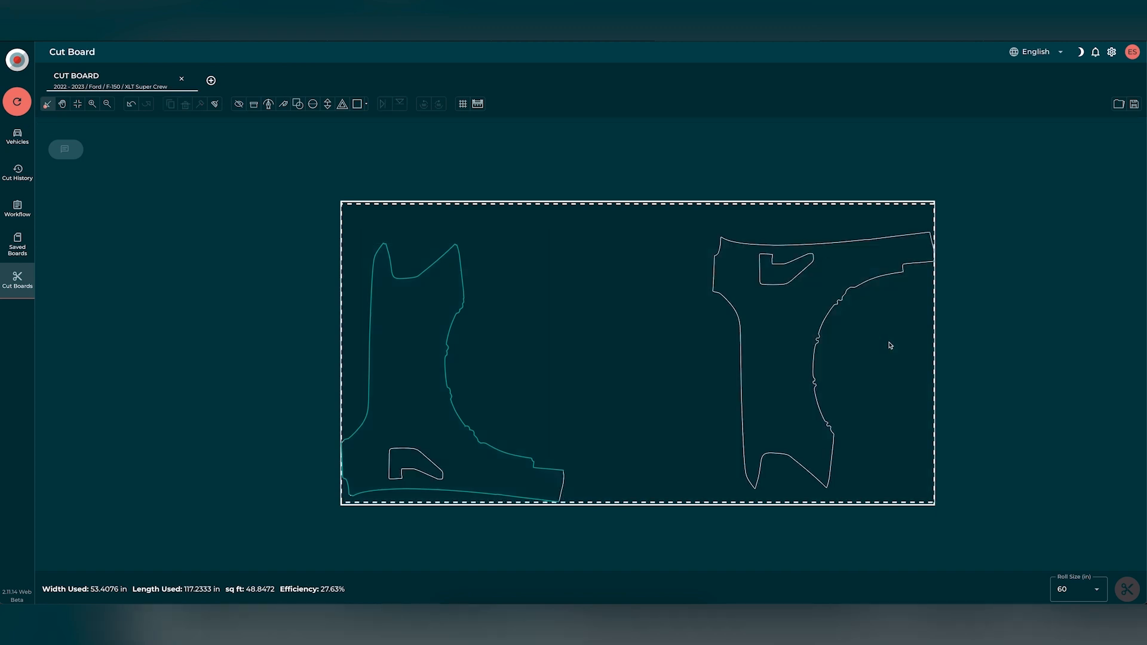
pyautogui.click(809, 330)
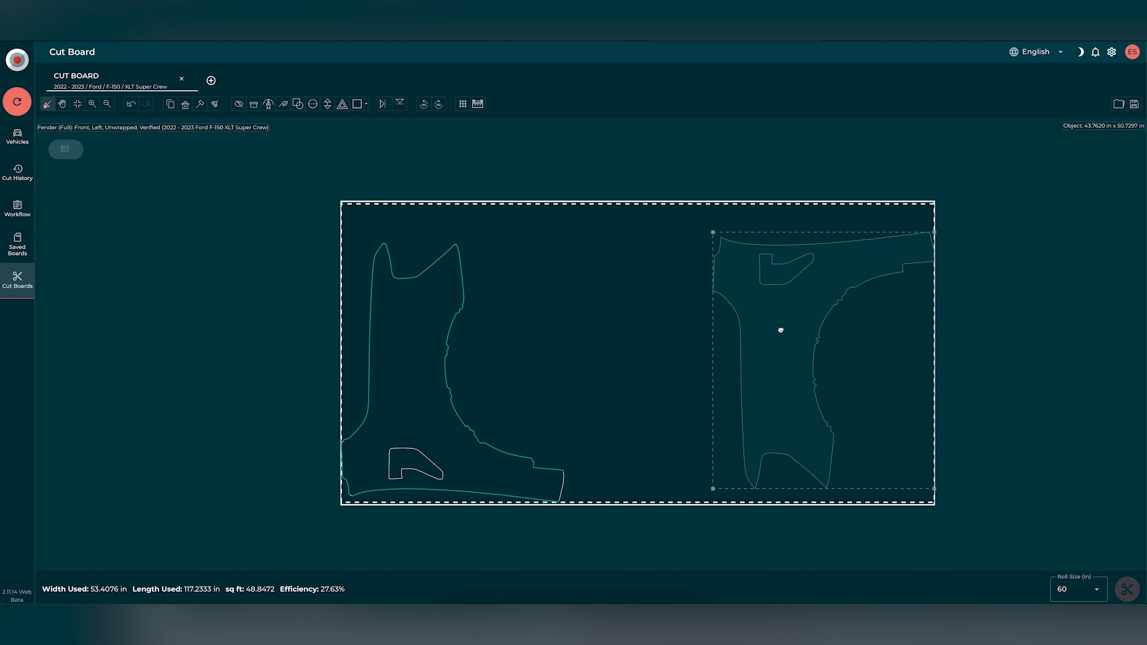
pyautogui.click(717, 317)
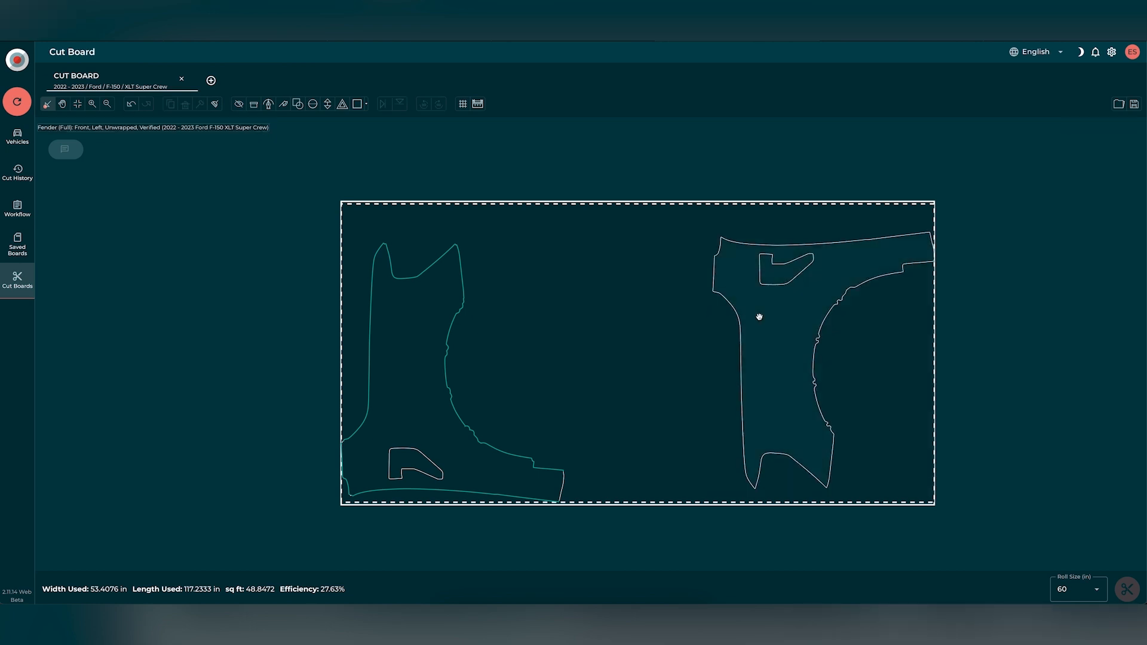
pyautogui.moveTo(761, 317); pyautogui.dragTo(622, 302)
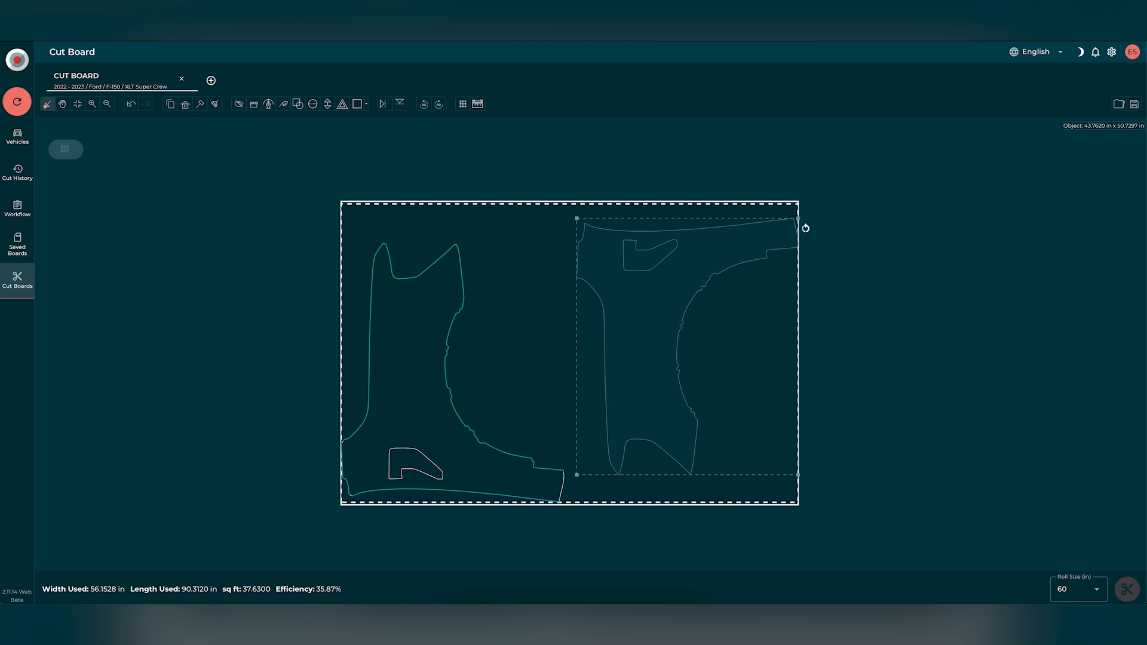
pyautogui.moveTo(806, 225); pyautogui.dragTo(716, 362)
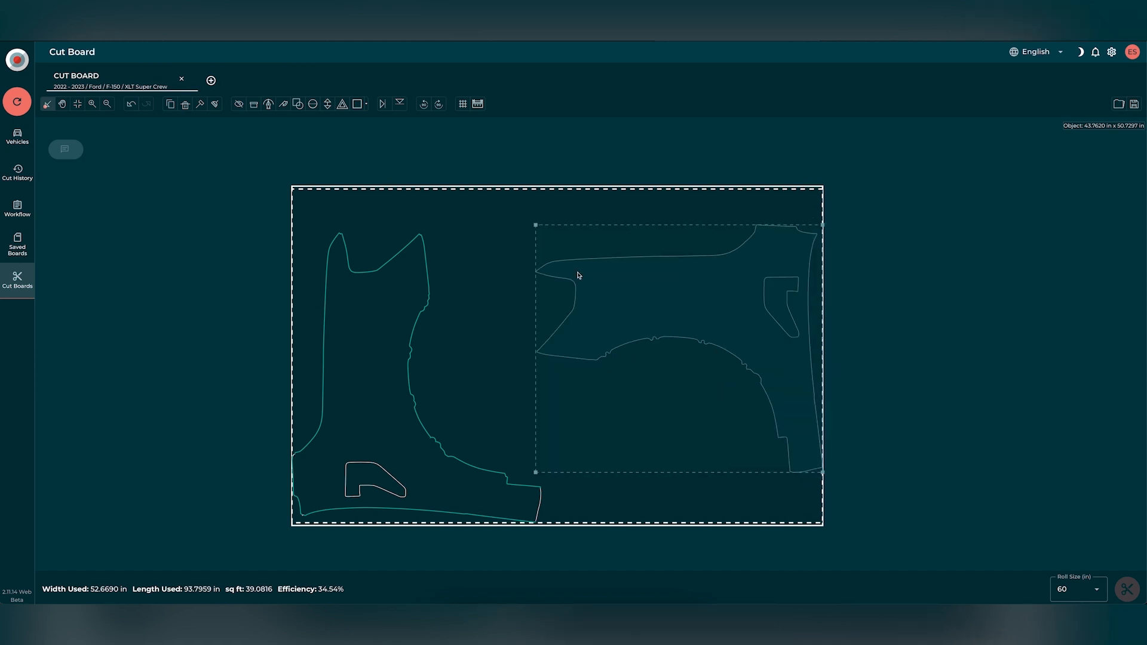
pyautogui.click(503, 247)
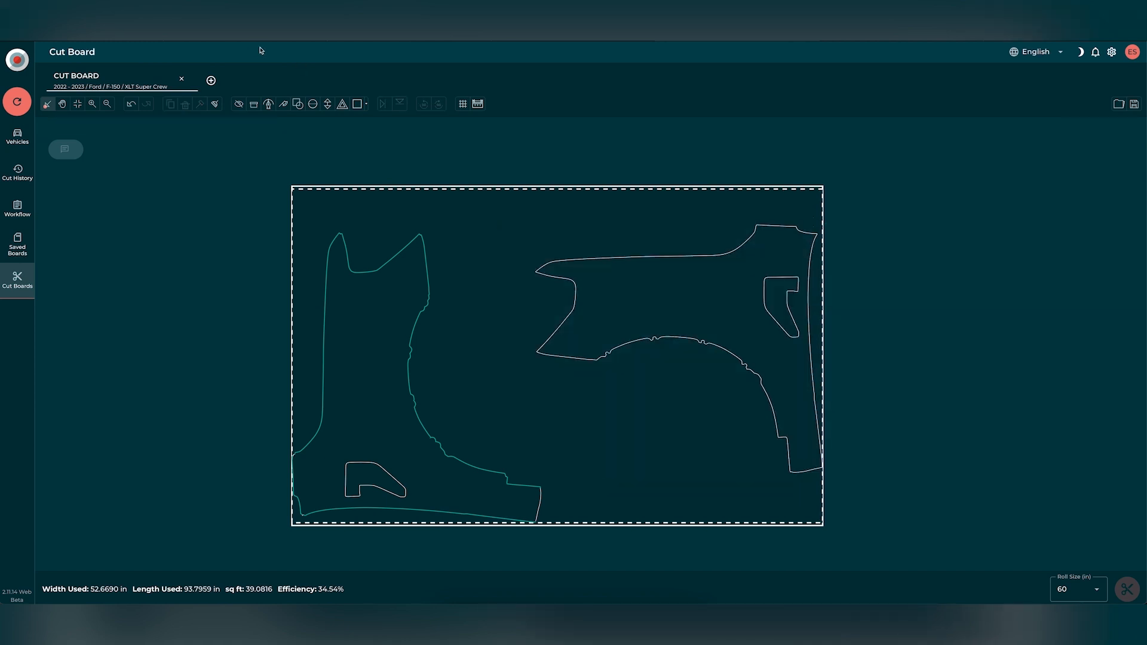
# - Wrap the left fender's short stepped edge at its upper corner with a depth of 1/4 inch
pyautogui.click(254, 104)
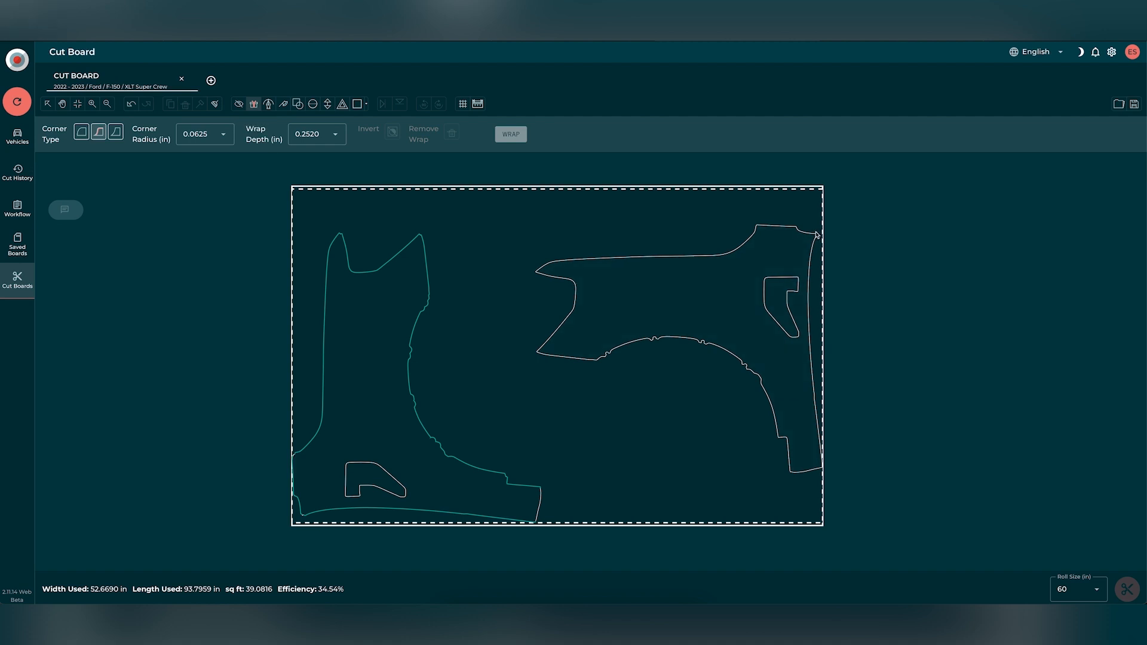
pyautogui.click(759, 228)
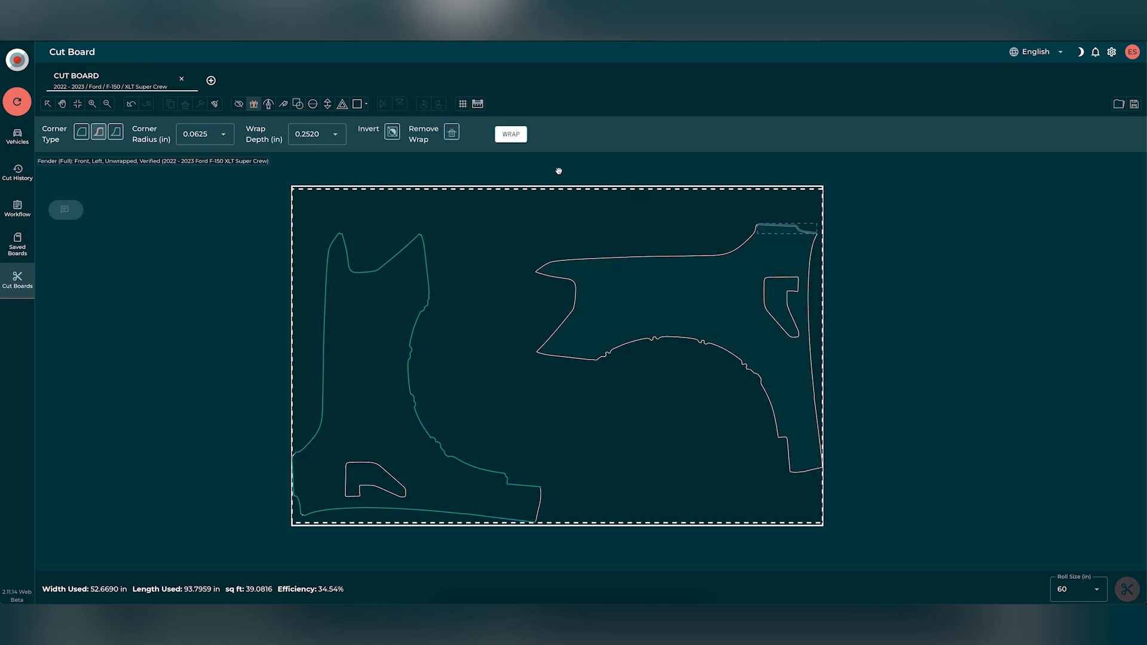
pyautogui.click(510, 135)
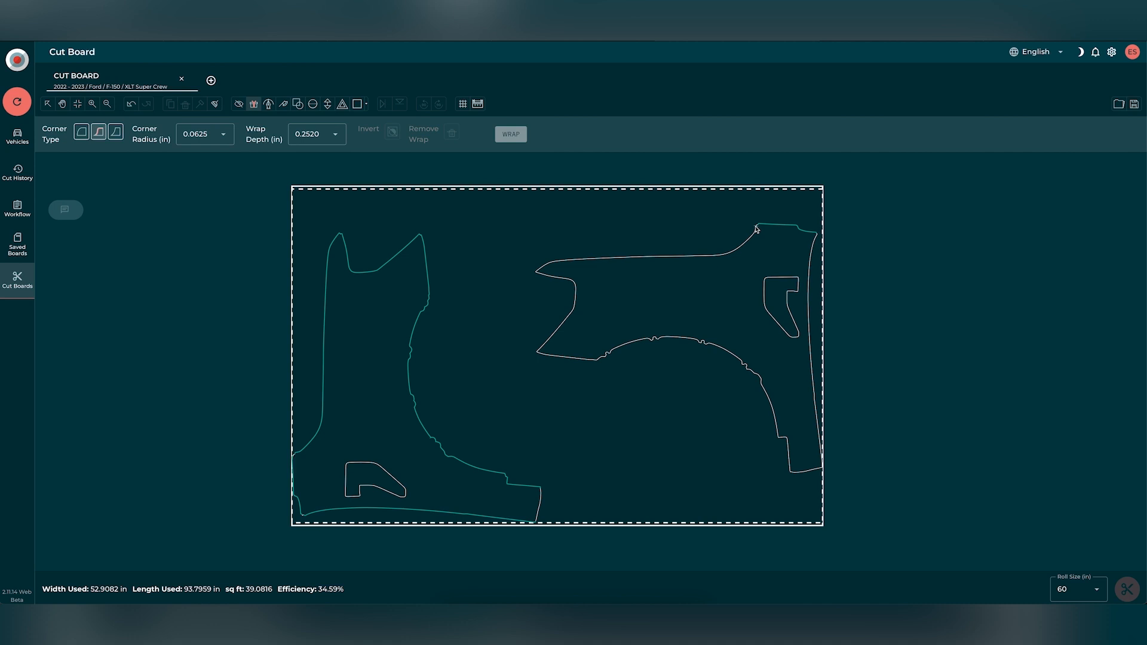
# - Wrap the left fender's long upper edge and its notched end using the same 1/4 inch depth
pyautogui.click(536, 273)
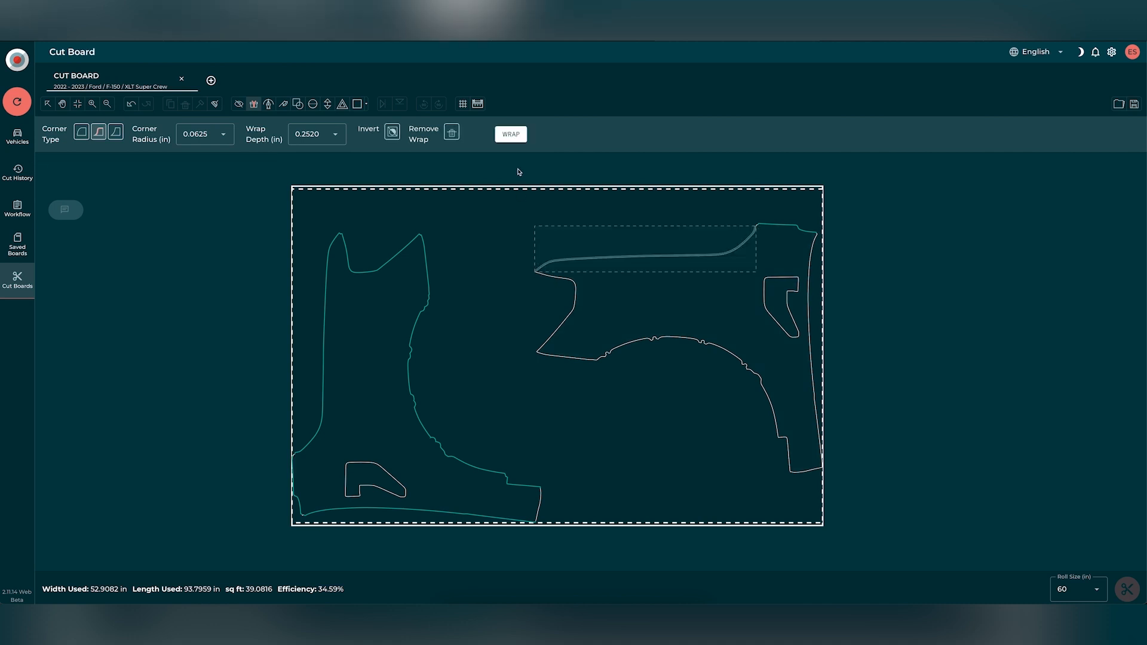
pyautogui.click(510, 134)
pyautogui.click(567, 280)
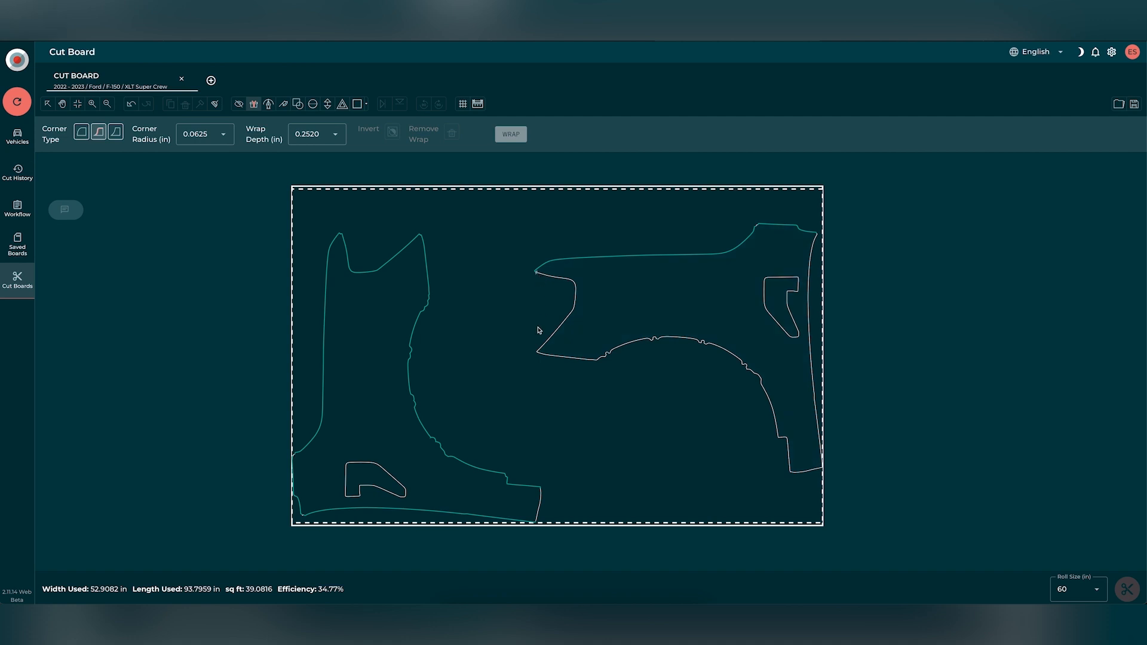
pyautogui.click(537, 353)
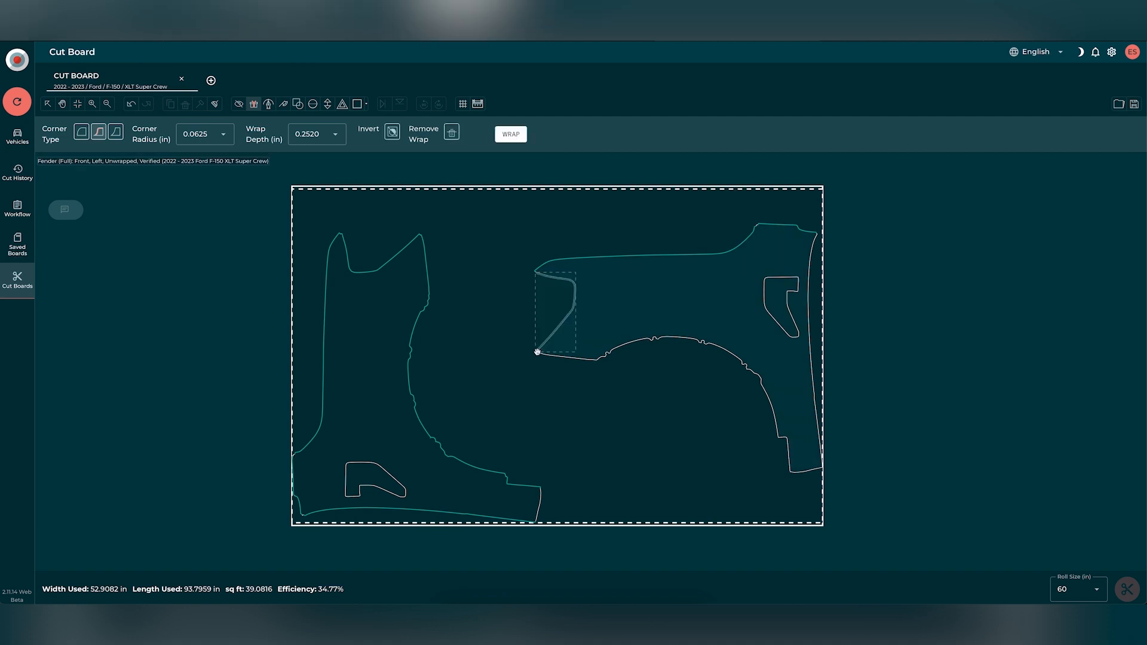
pyautogui.click(517, 137)
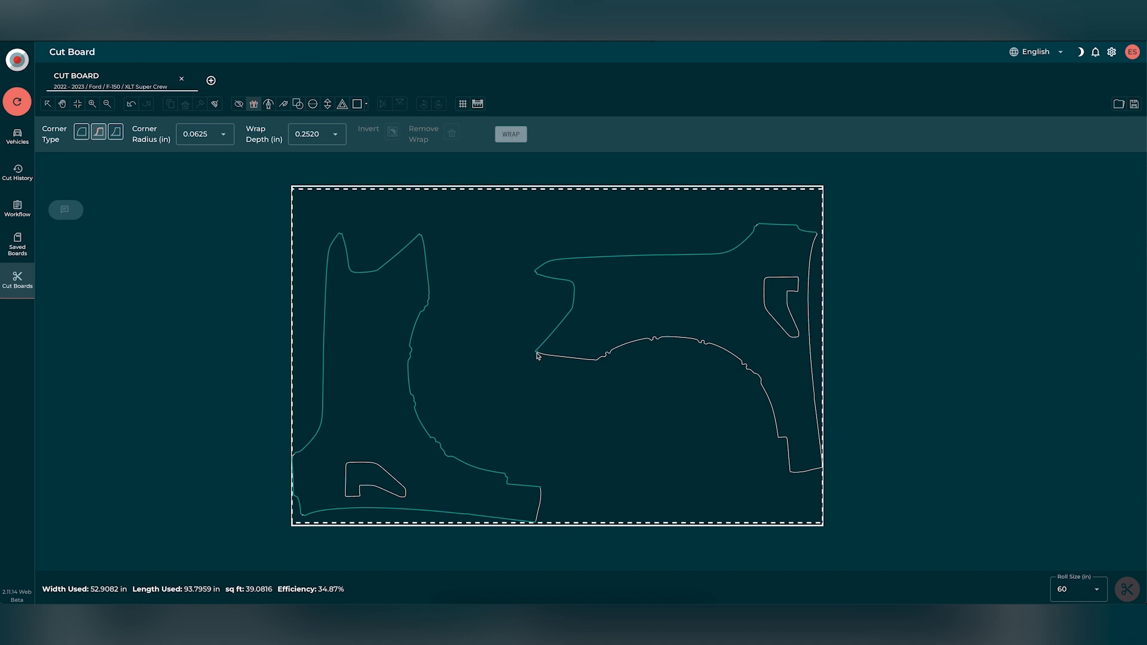
# - Wrap the short edge between the left fender's lower tip and the wheel arch with a depth of 1/8 inch
pyautogui.click(598, 359)
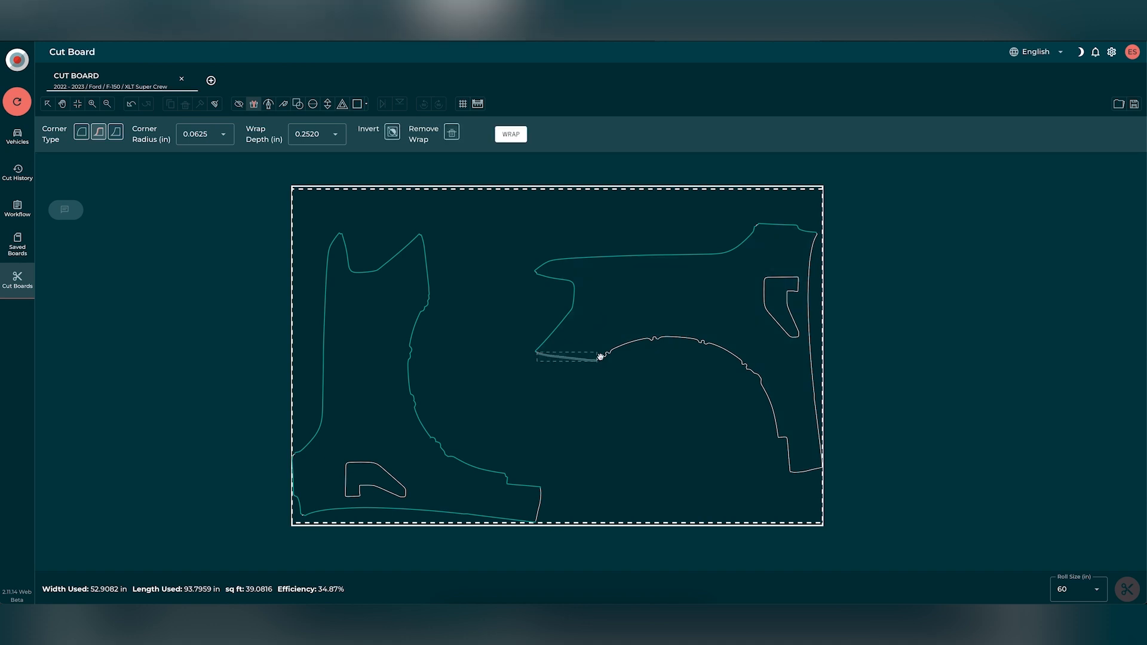
pyautogui.click(337, 136)
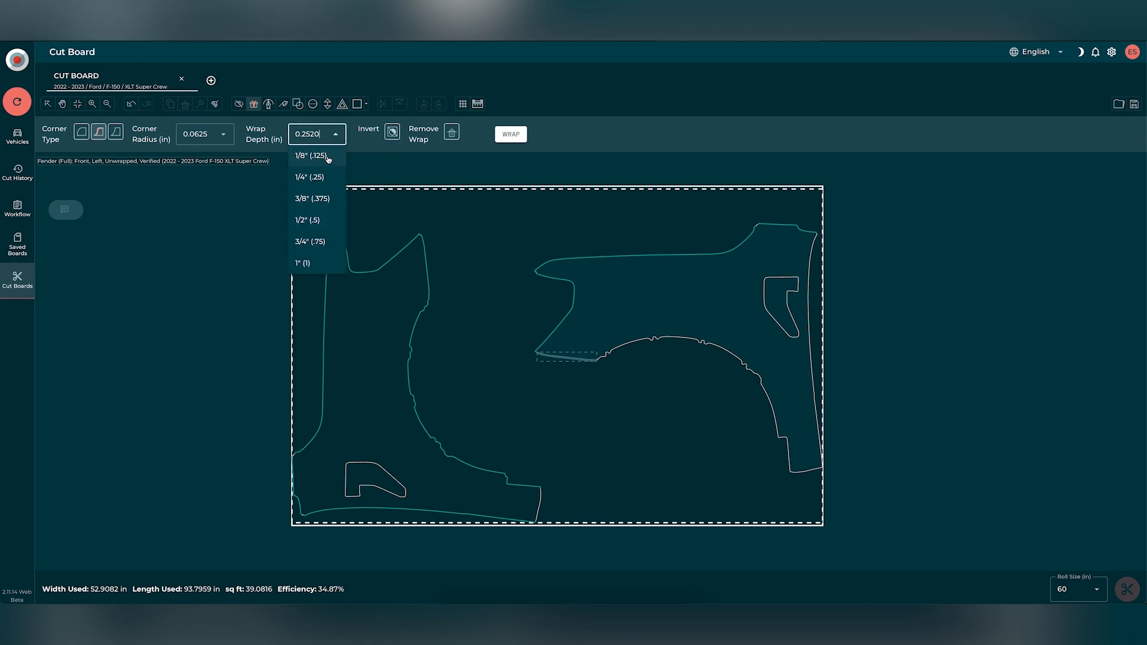
pyautogui.click(313, 154)
pyautogui.click(510, 135)
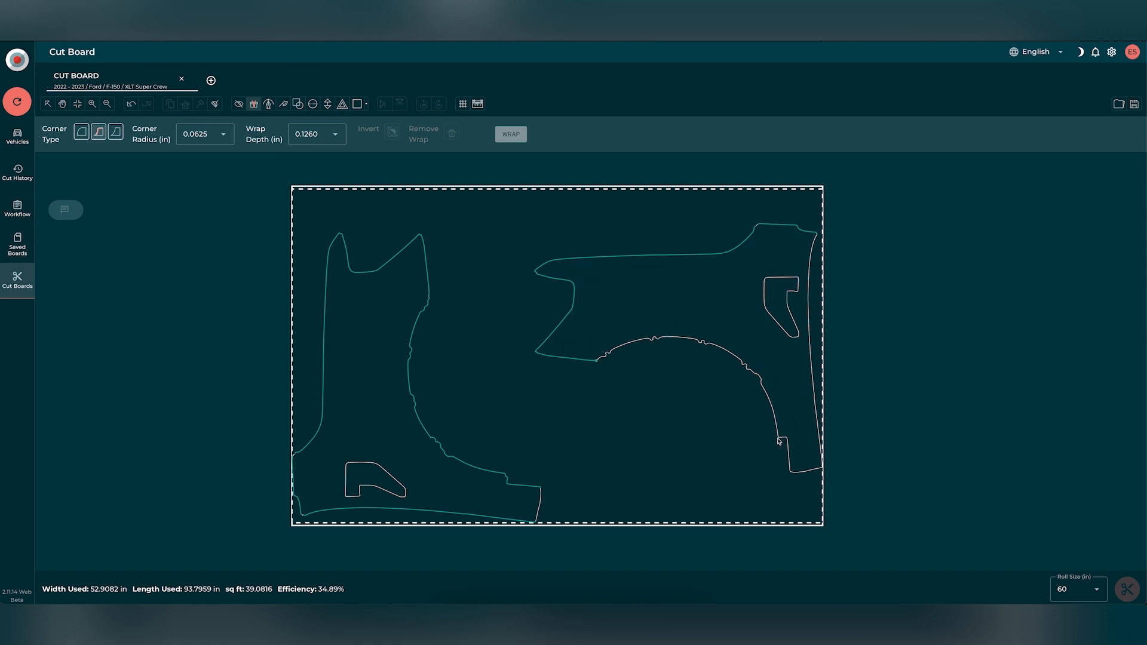
# - Wrap the left fender's entire wheel arch edge with a depth of 1/2 inch
pyautogui.moveTo(778, 441); pyautogui.dragTo(597, 335)
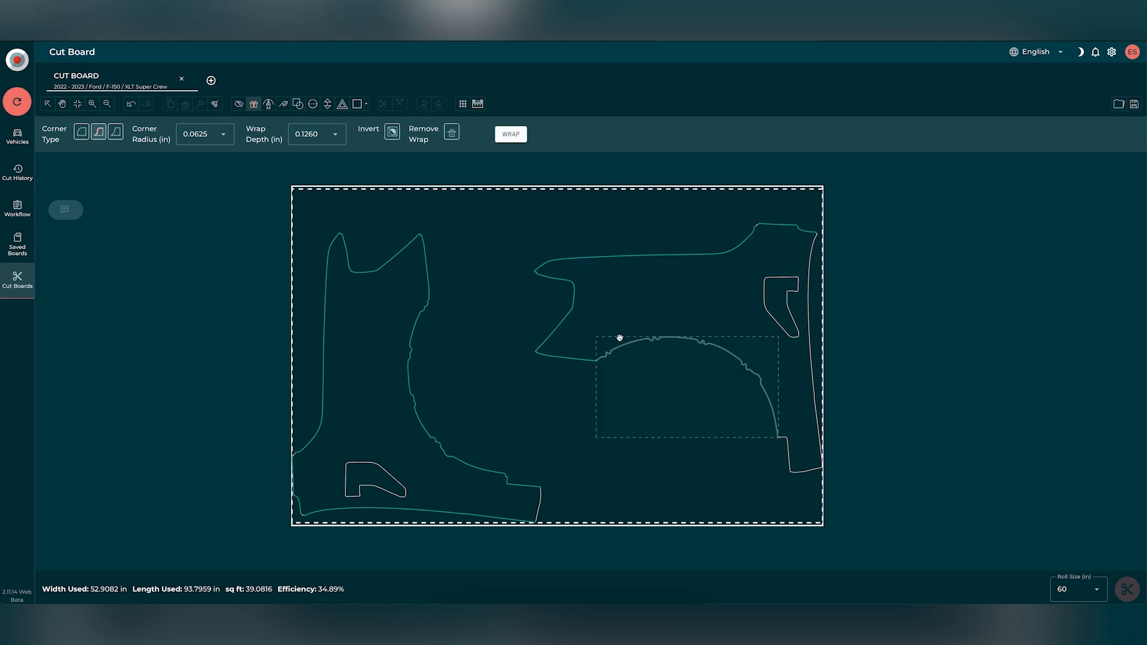
pyautogui.click(330, 135)
pyautogui.click(329, 176)
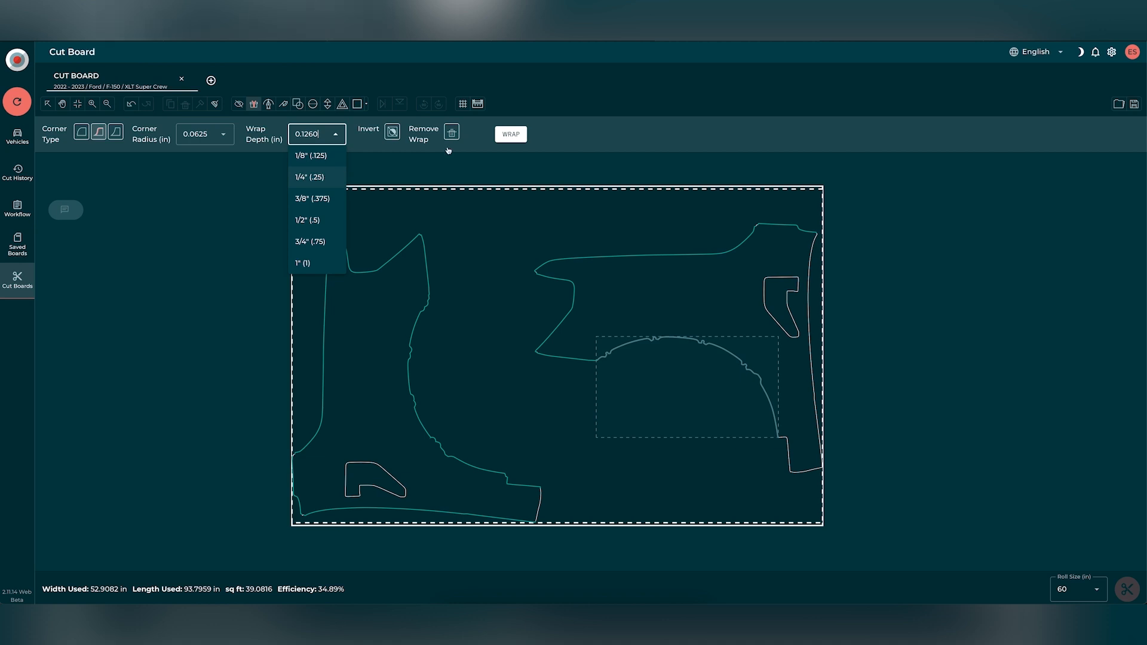
pyautogui.click(330, 133)
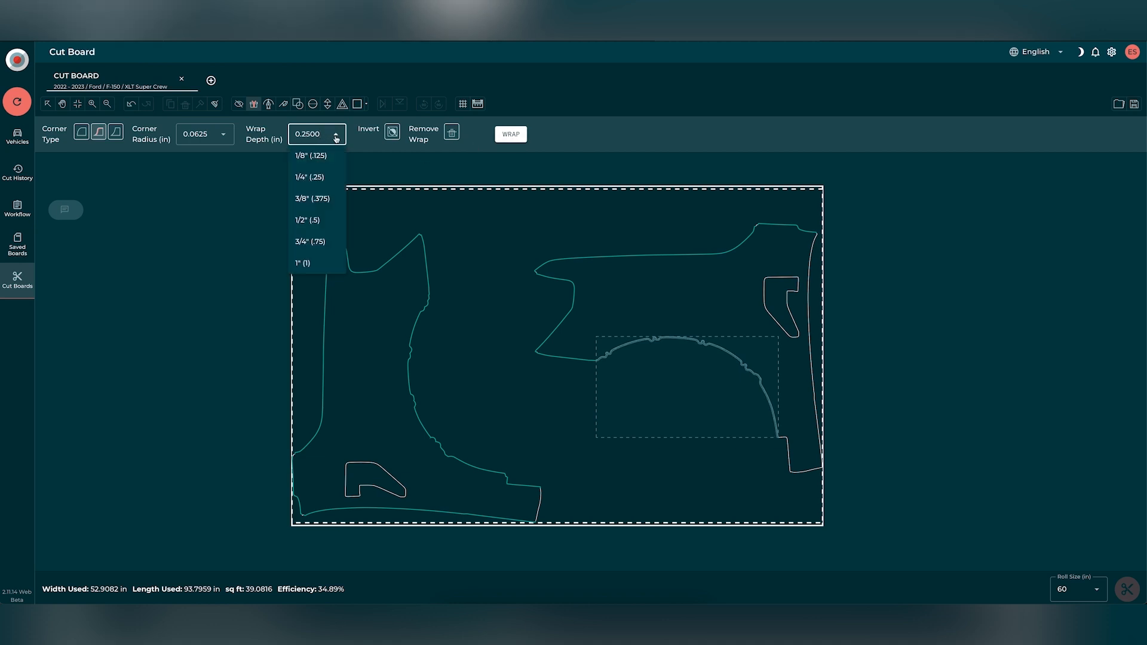
pyautogui.click(319, 219)
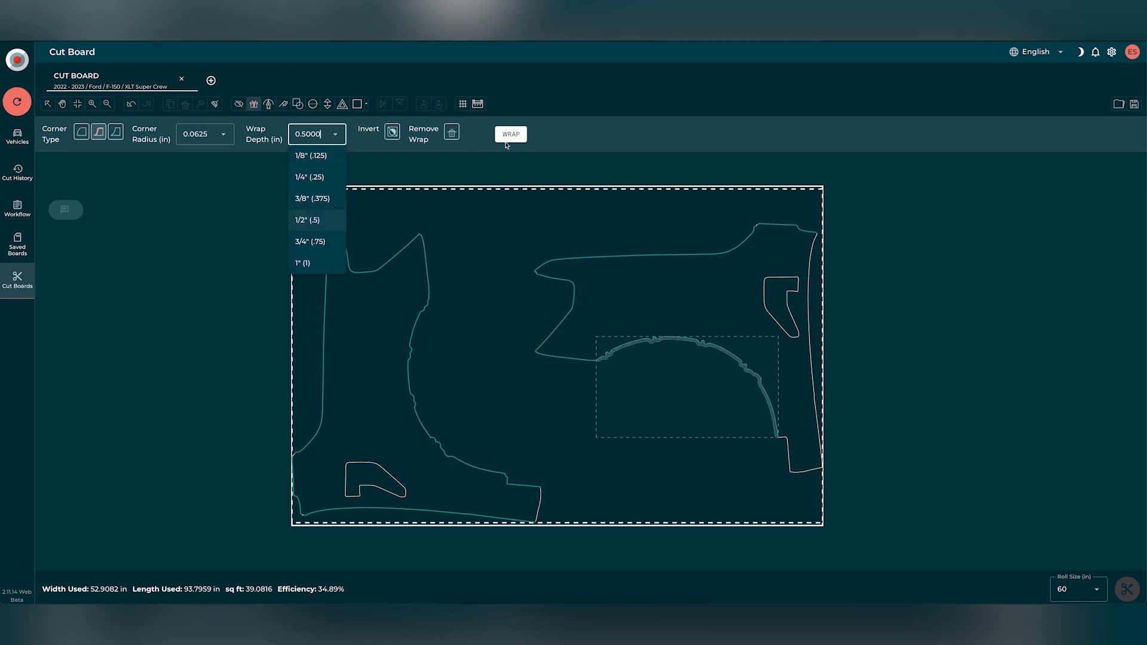
pyautogui.click(512, 135)
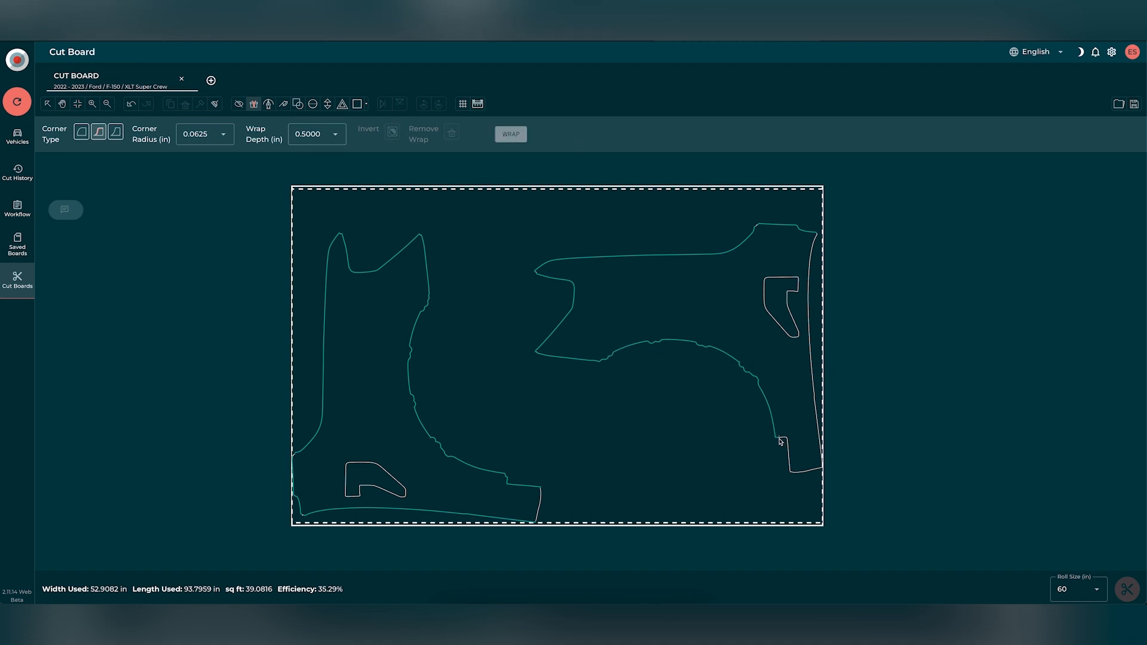
# - Wrap the left fender's stepped edge below the wheel arch and its long outer side edge with a depth of 1/4 inch
pyautogui.click(790, 475)
pyautogui.click(323, 142)
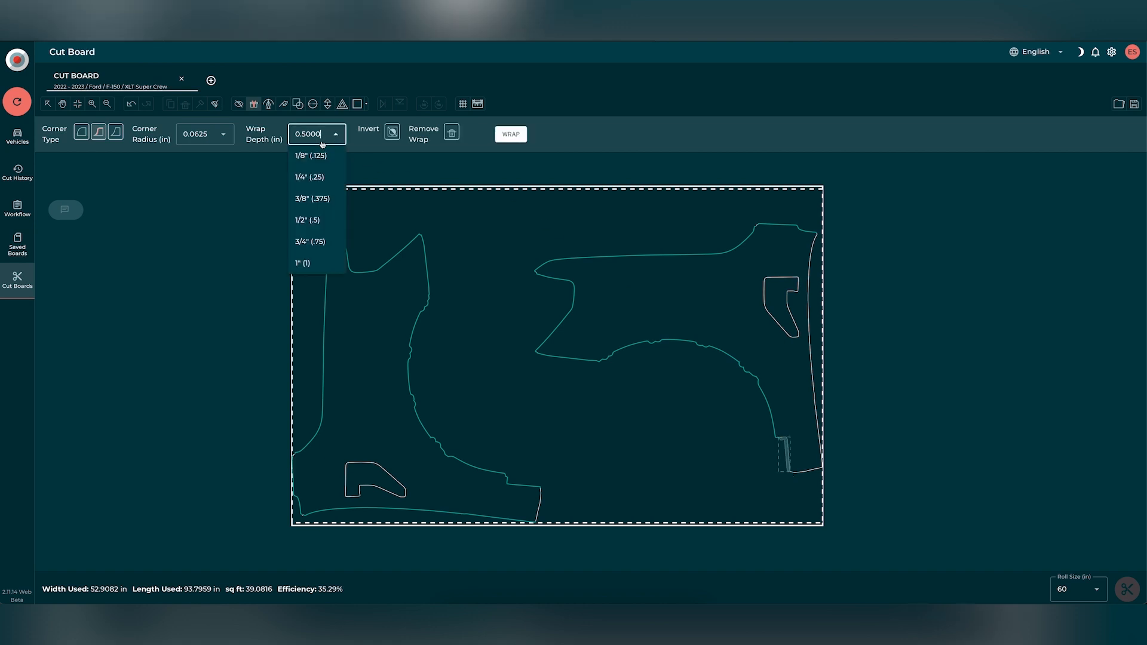
pyautogui.click(309, 177)
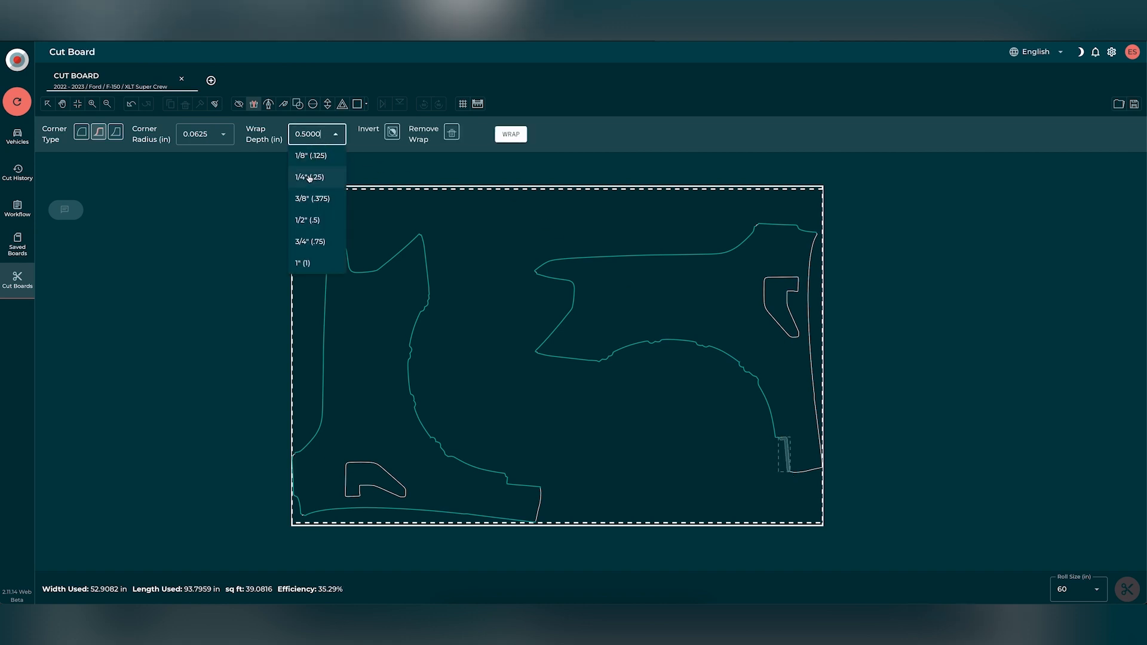
pyautogui.click(515, 139)
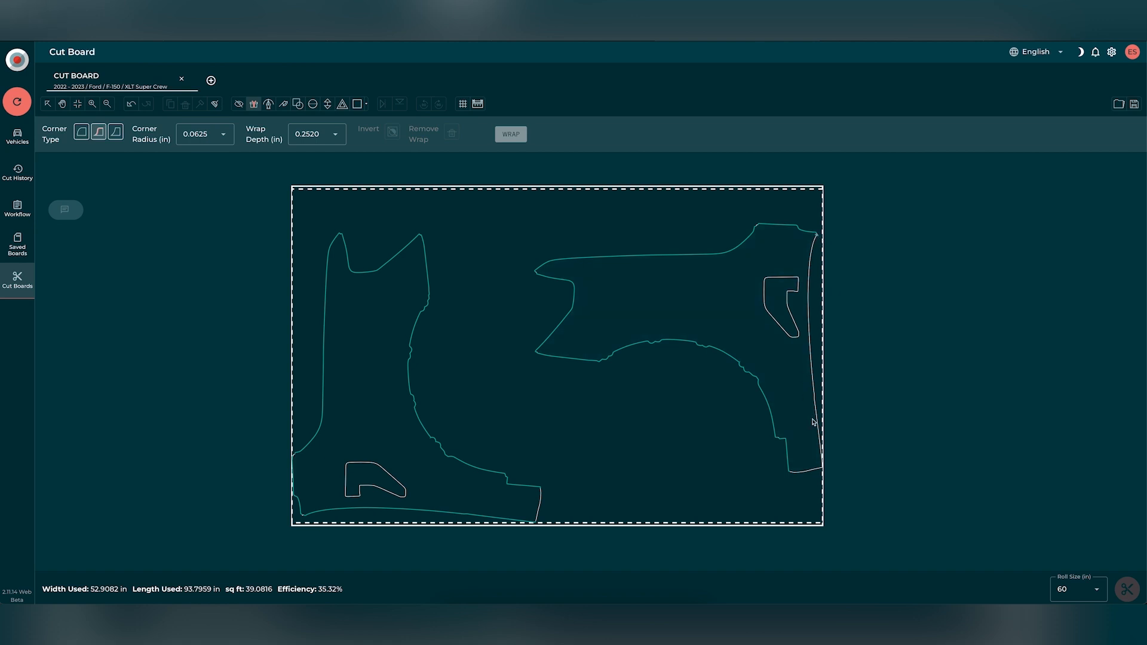
pyautogui.click(824, 470)
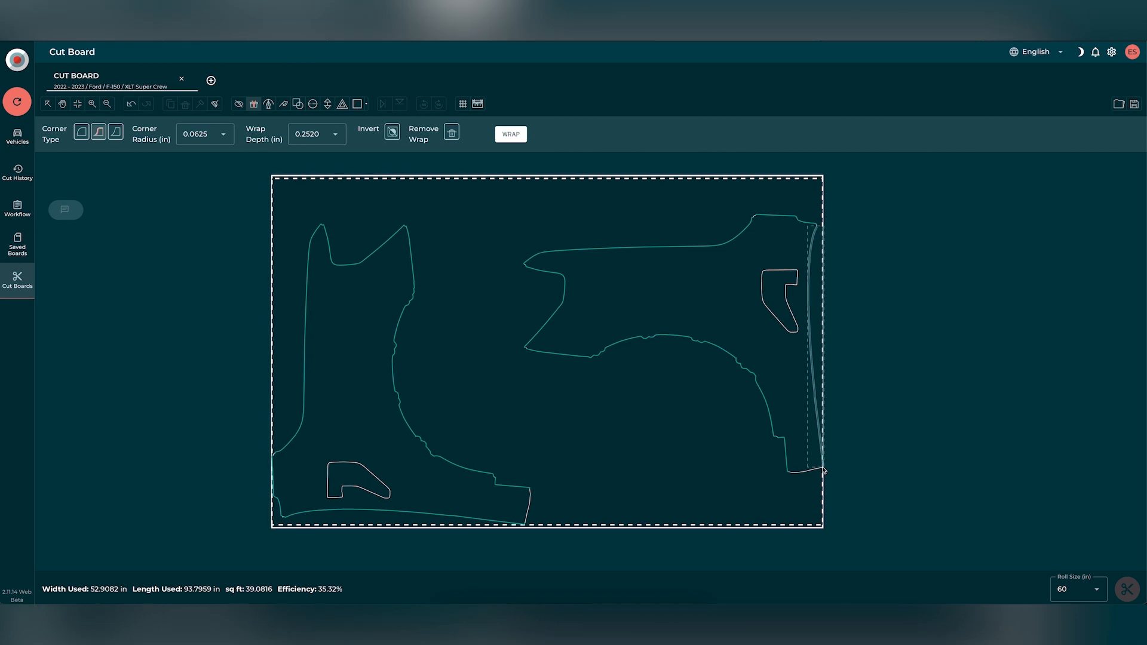
pyautogui.click(503, 133)
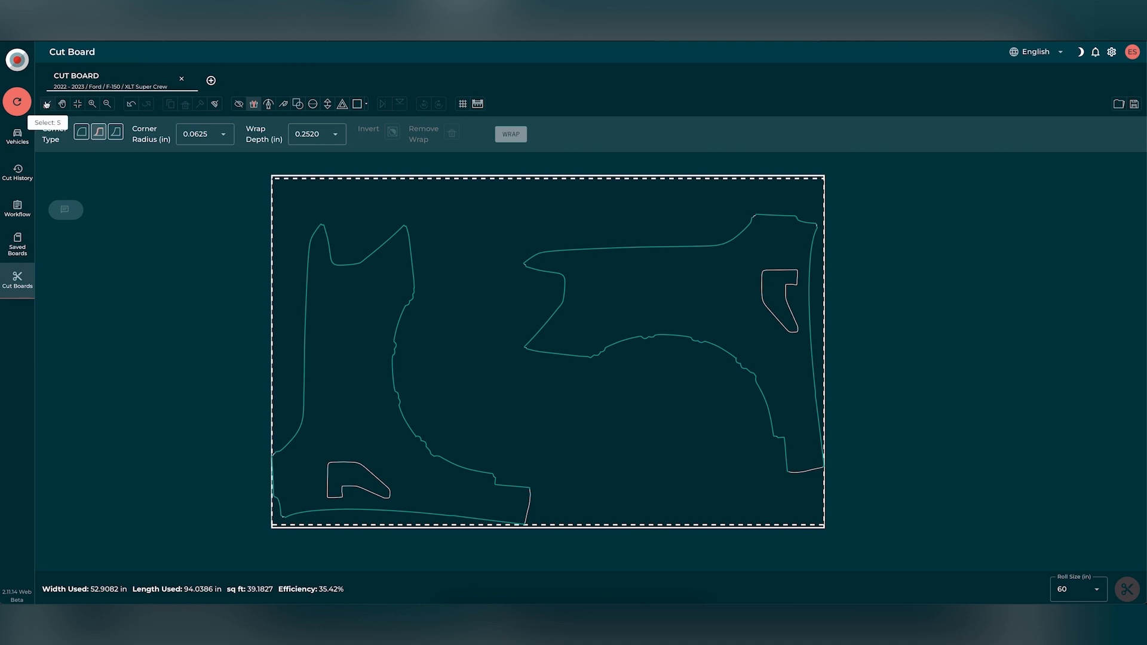
# - Move the left fender closer to the right fender and rotate it clockwise so their wheel arches nest compactly
pyautogui.click(46, 104)
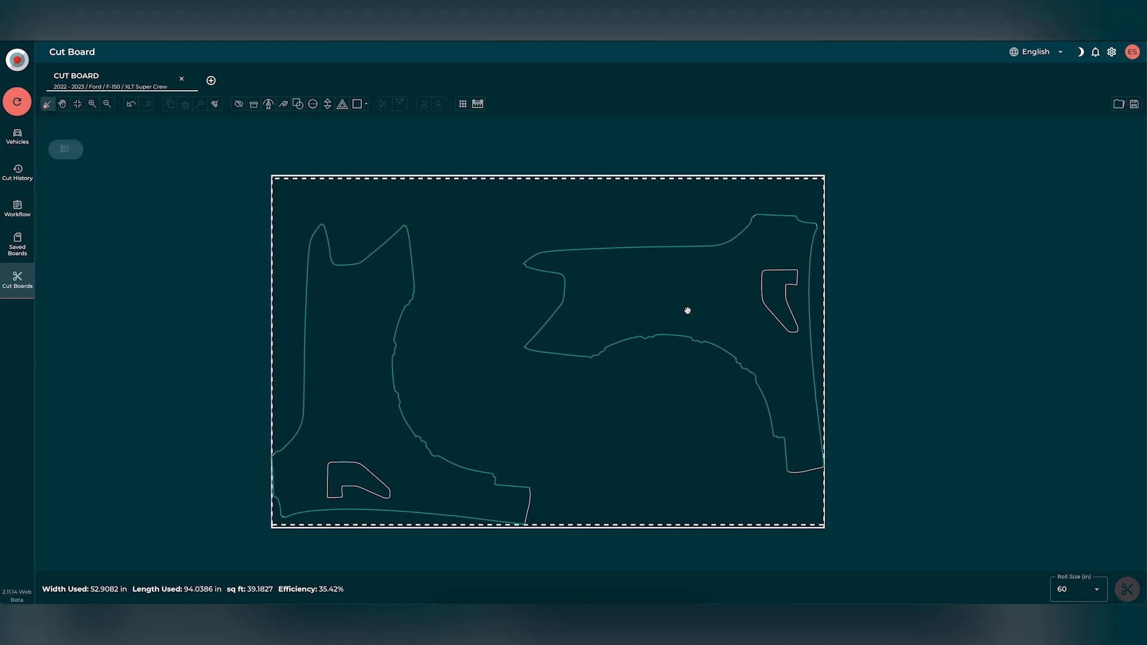
pyautogui.moveTo(688, 311); pyautogui.dragTo(585, 304)
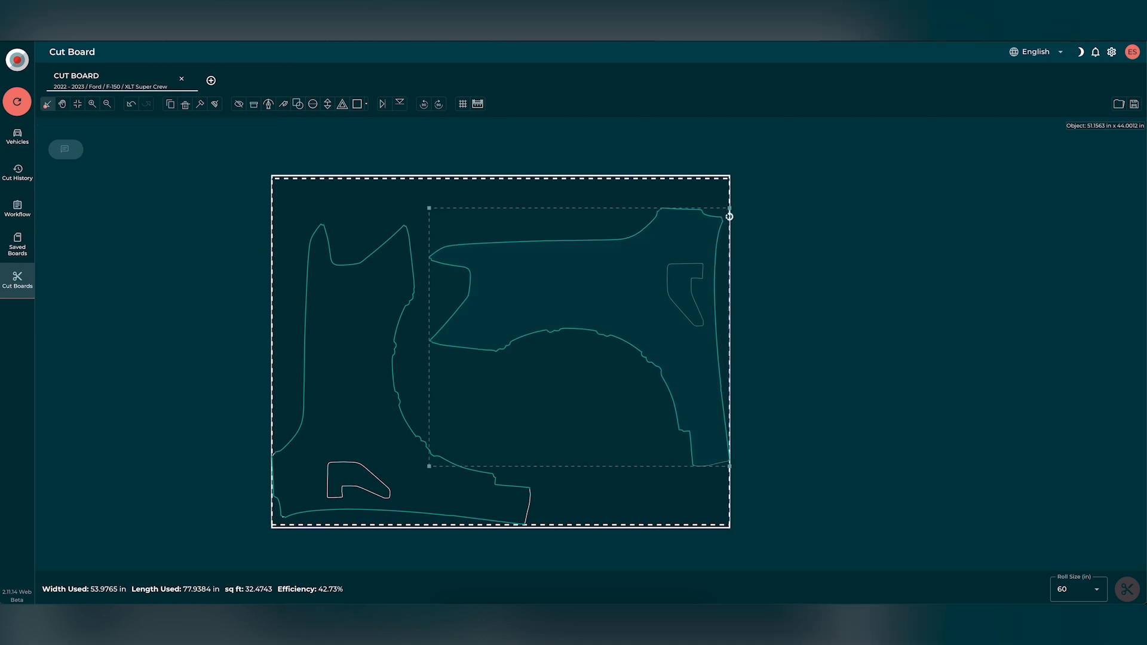
pyautogui.moveTo(730, 231); pyautogui.dragTo(729, 247)
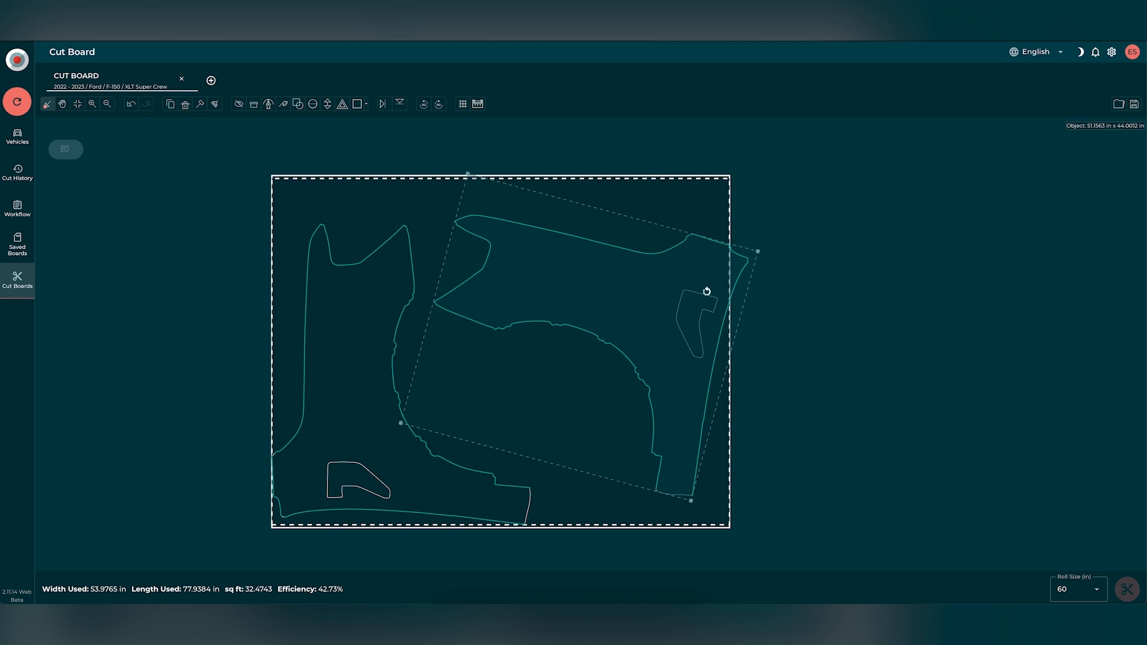
pyautogui.moveTo(698, 297); pyautogui.dragTo(694, 304)
pyautogui.click(594, 304)
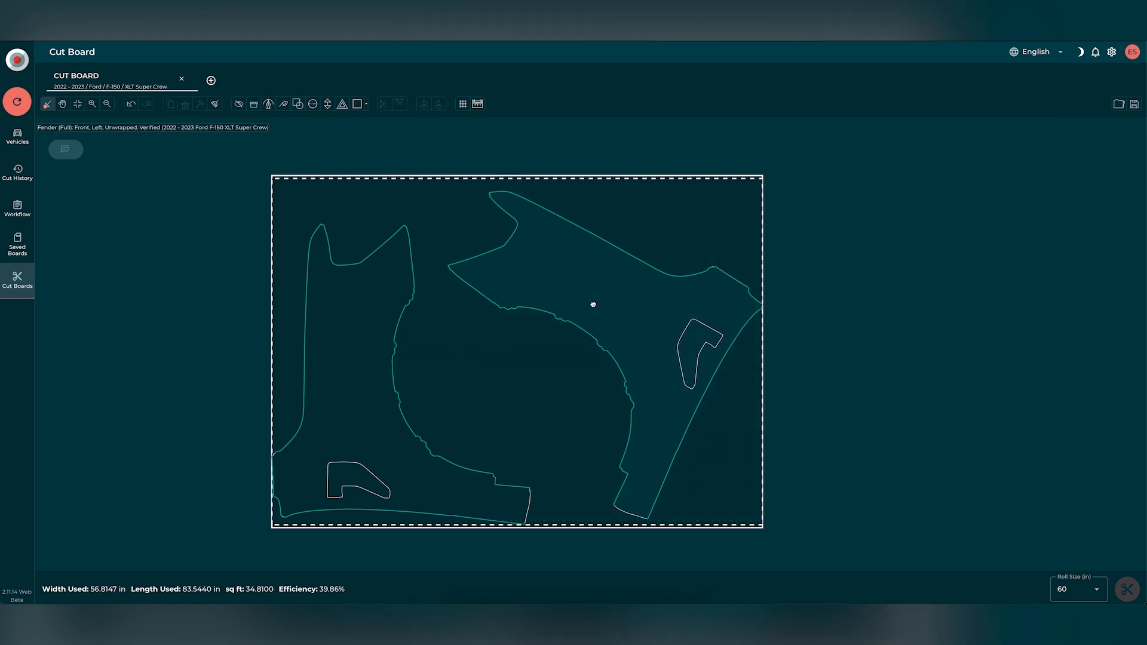
pyautogui.click(550, 290)
pyautogui.click(538, 291)
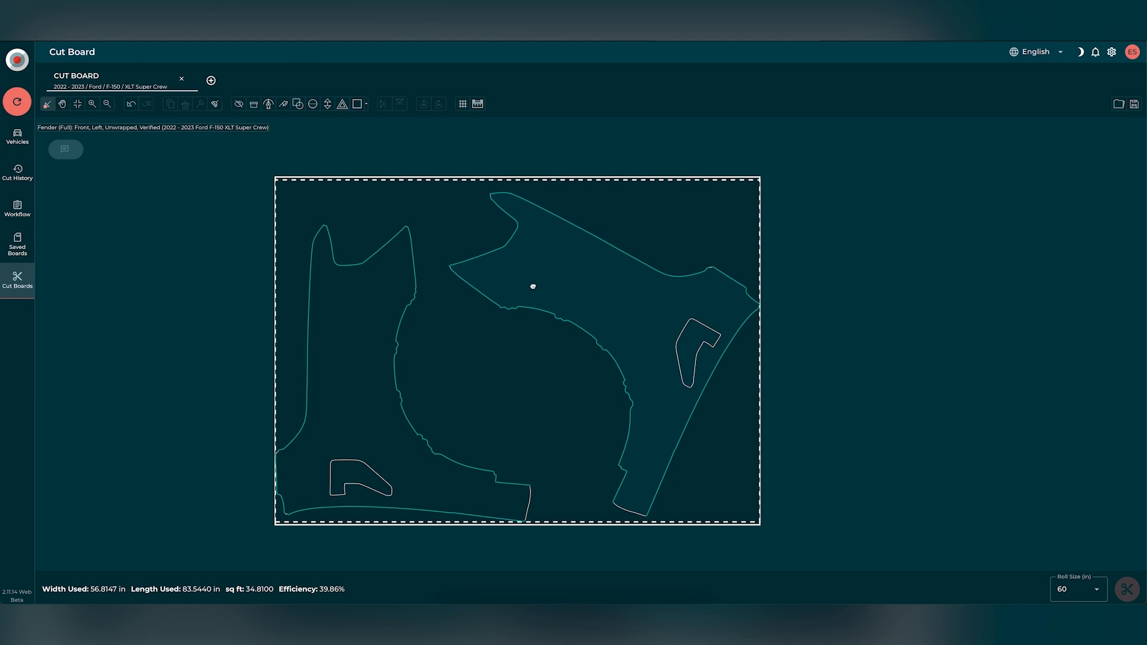
pyautogui.moveTo(518, 285)
pyautogui.mouseDown()
pyautogui.moveTo(497, 281)
pyautogui.moveTo(510, 287)
pyautogui.mouseUp()
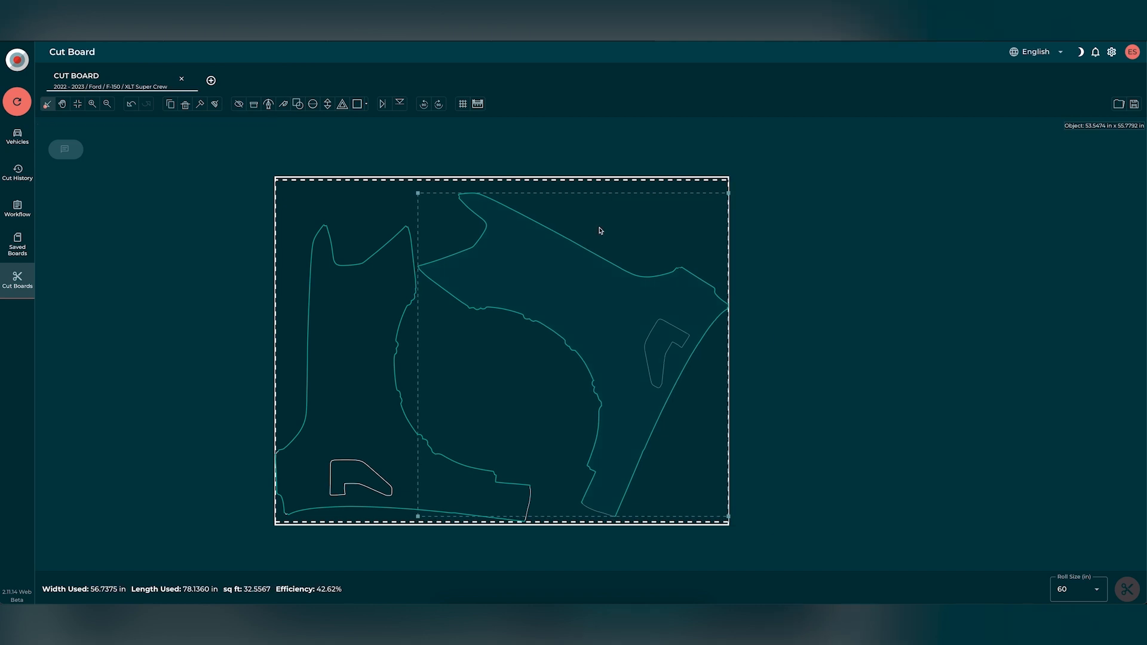
pyautogui.click(601, 232)
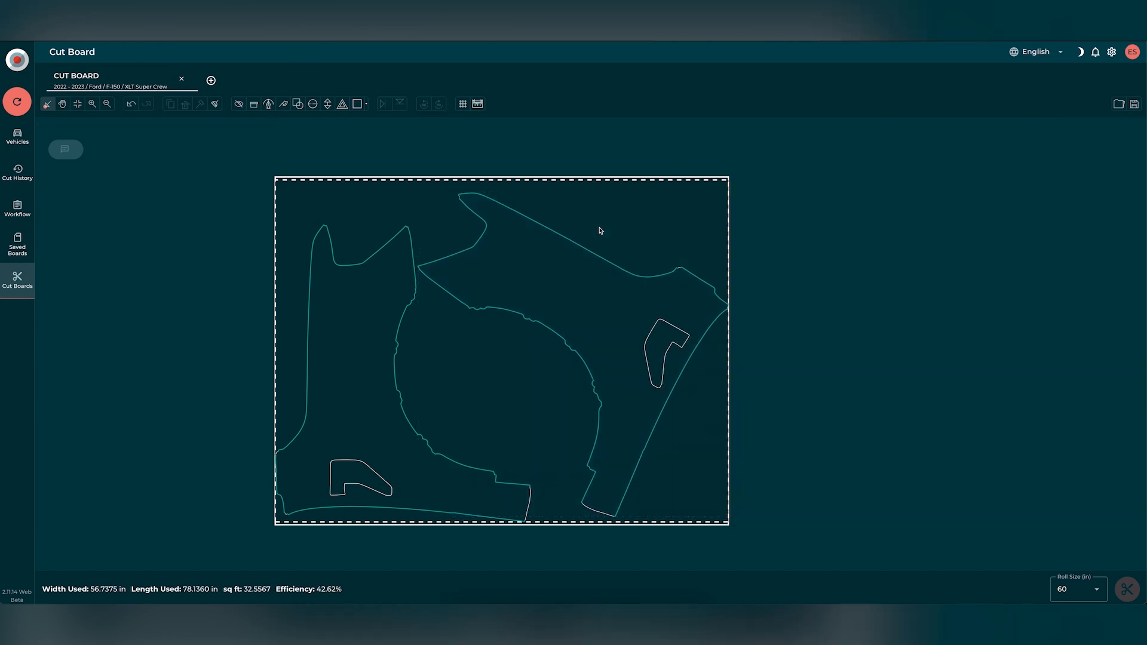
# - Hide the small inner cutout shapes on both the right and left fender patterns
pyautogui.click(239, 105)
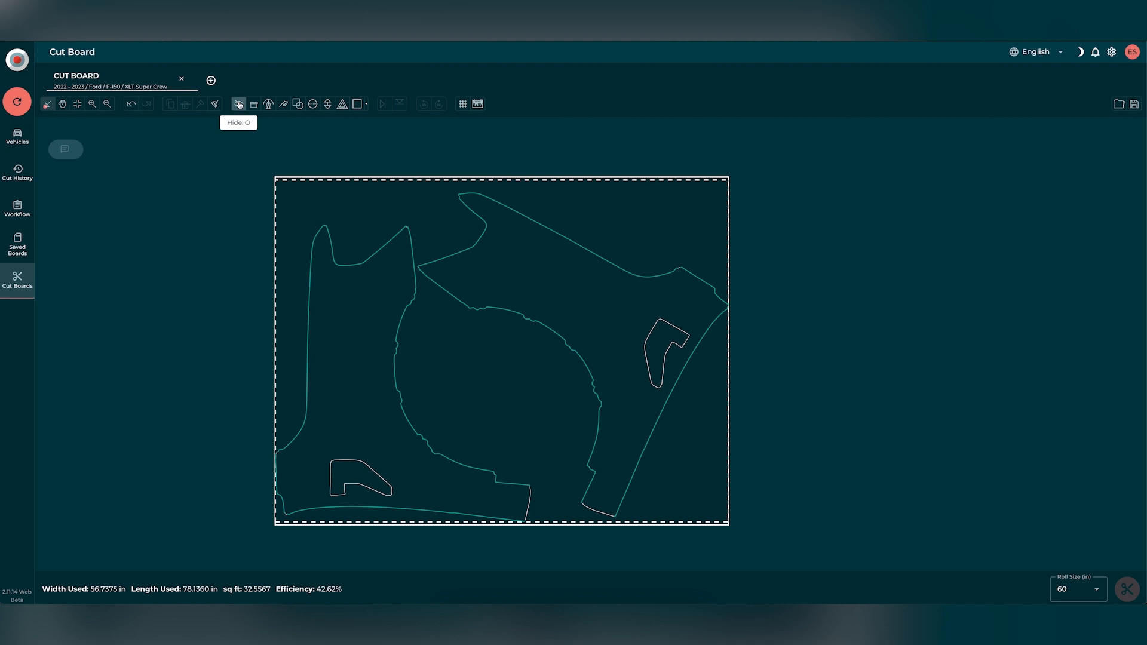
pyautogui.click(349, 476)
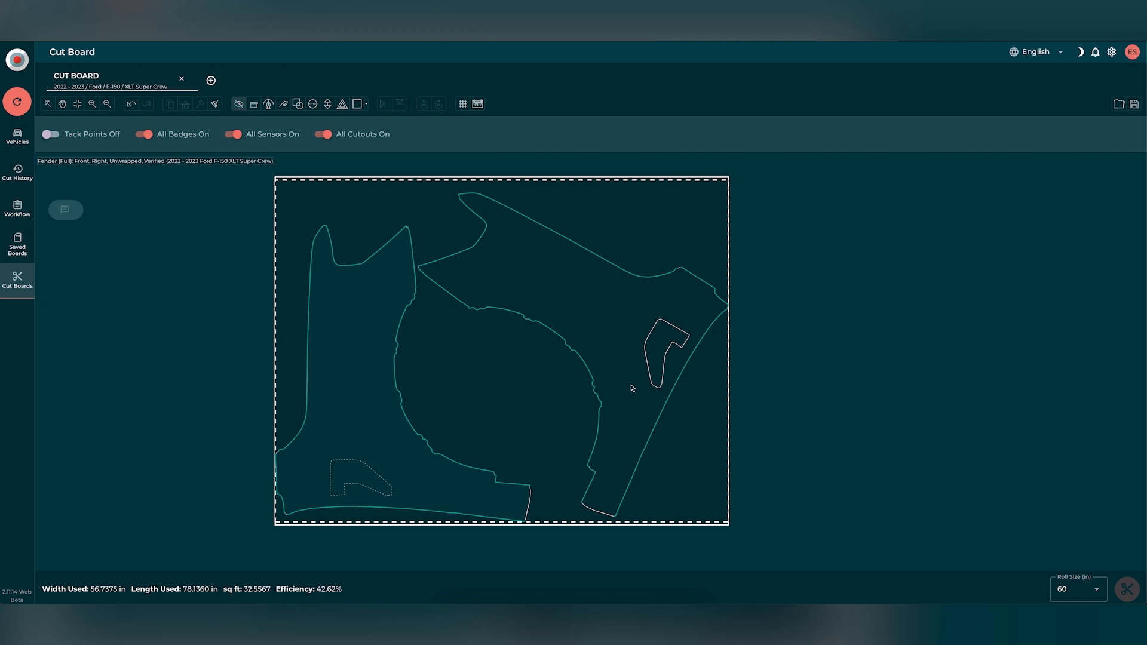
pyautogui.click(662, 342)
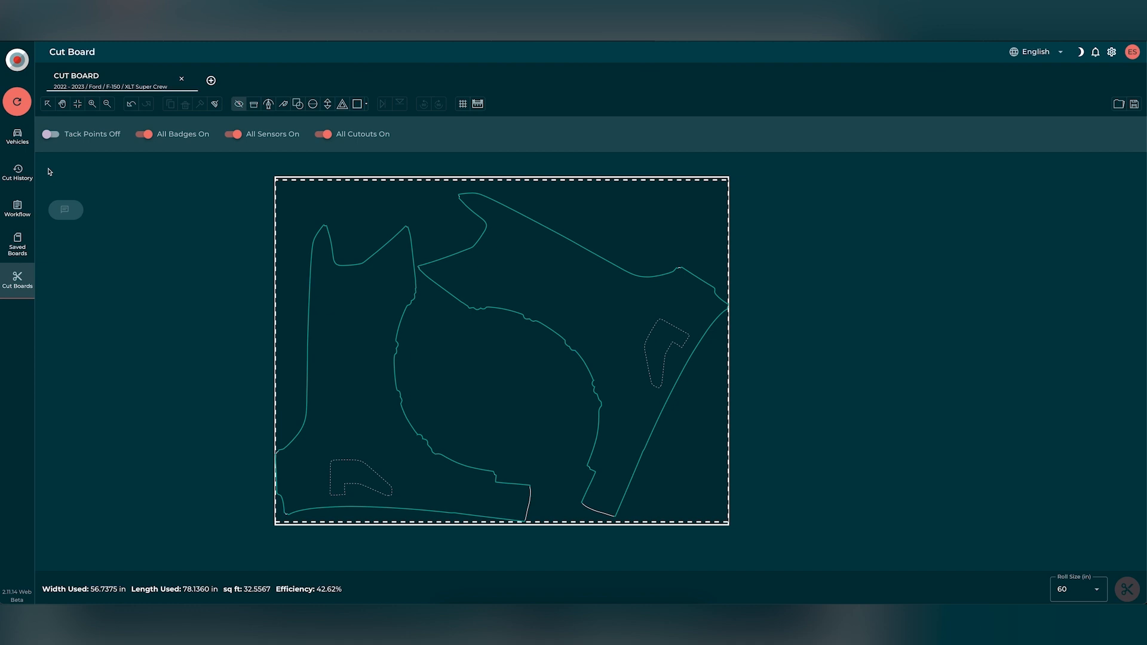
# - Return to the vehicle's parts list and create a second, empty cut board
pyautogui.click(17, 135)
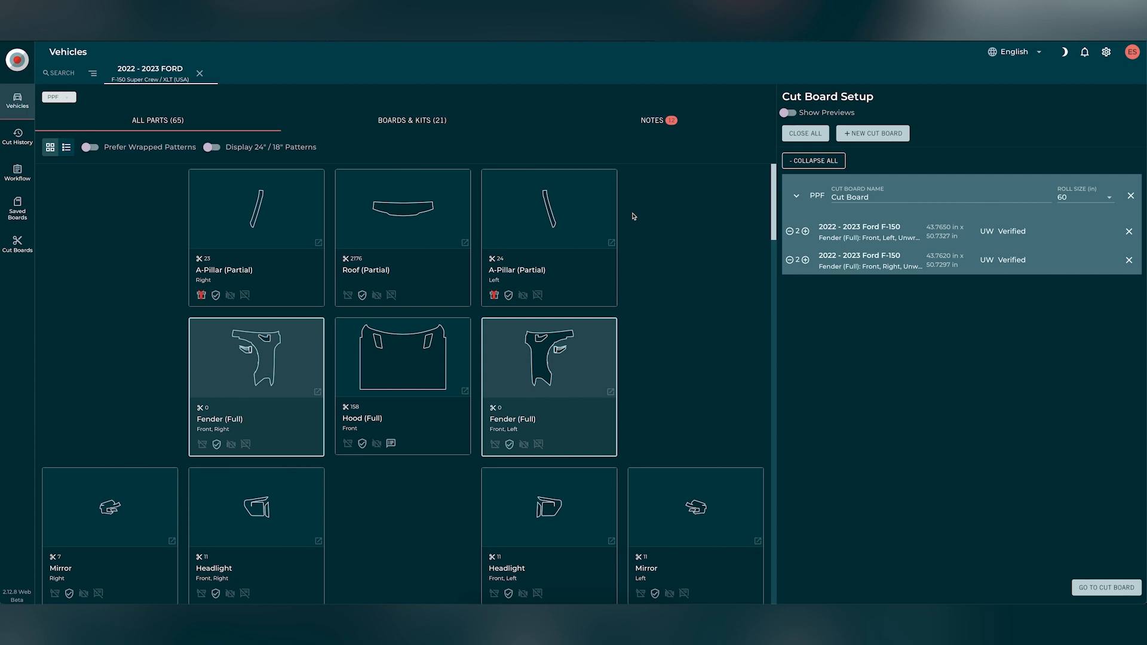
pyautogui.scroll(-3, 634, 216)
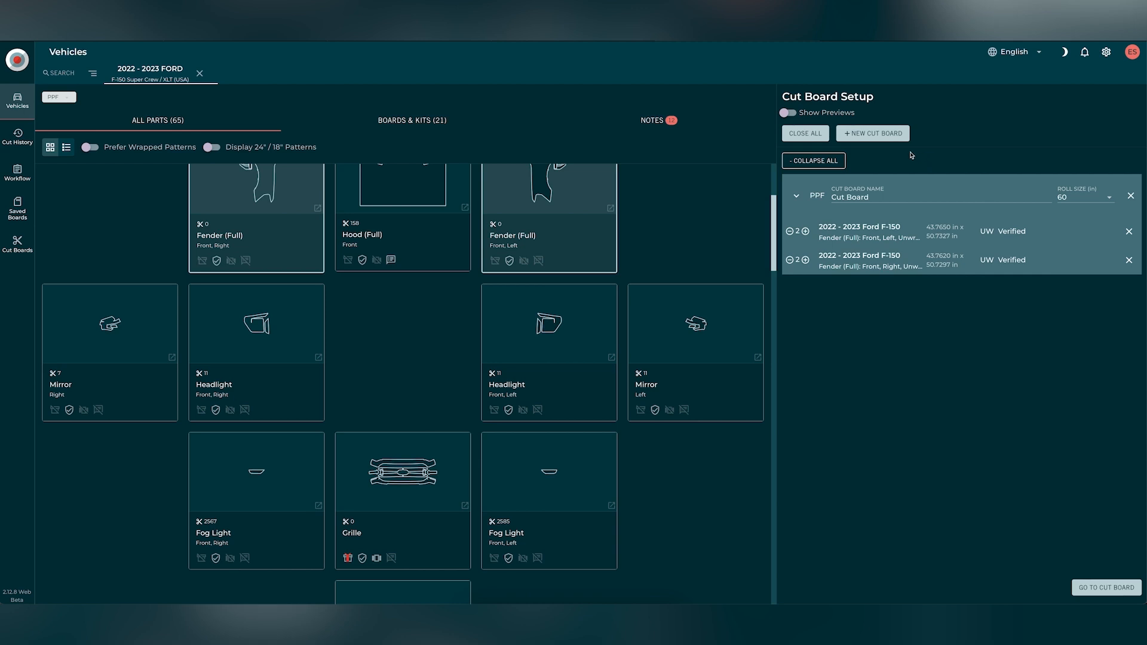
pyautogui.click(874, 135)
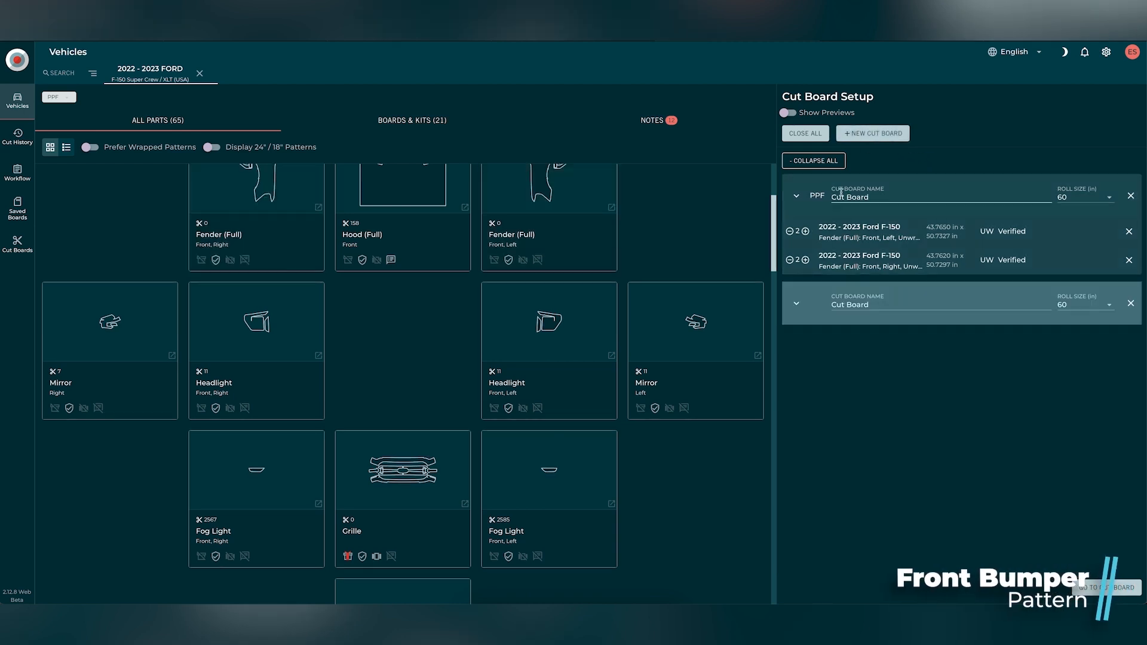
# - Add one copy of the front Bumper pattern's Wrapped variant to the new cut board
pyautogui.scroll(-3, 470, 324)
pyautogui.scroll(-2, 469, 326)
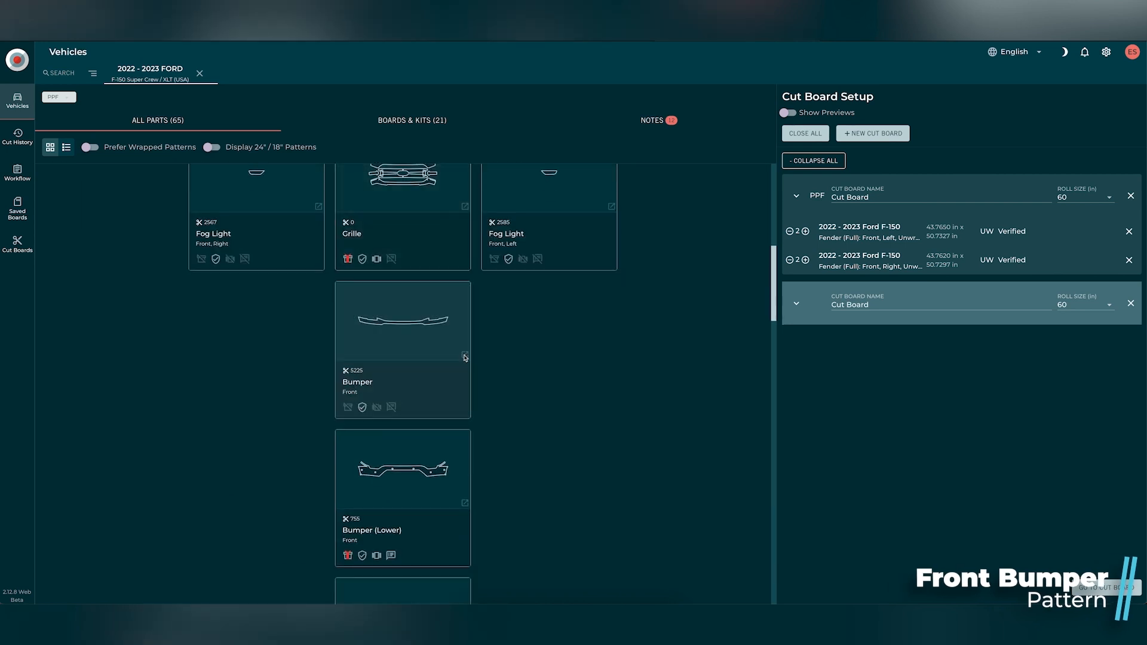
pyautogui.click(461, 359)
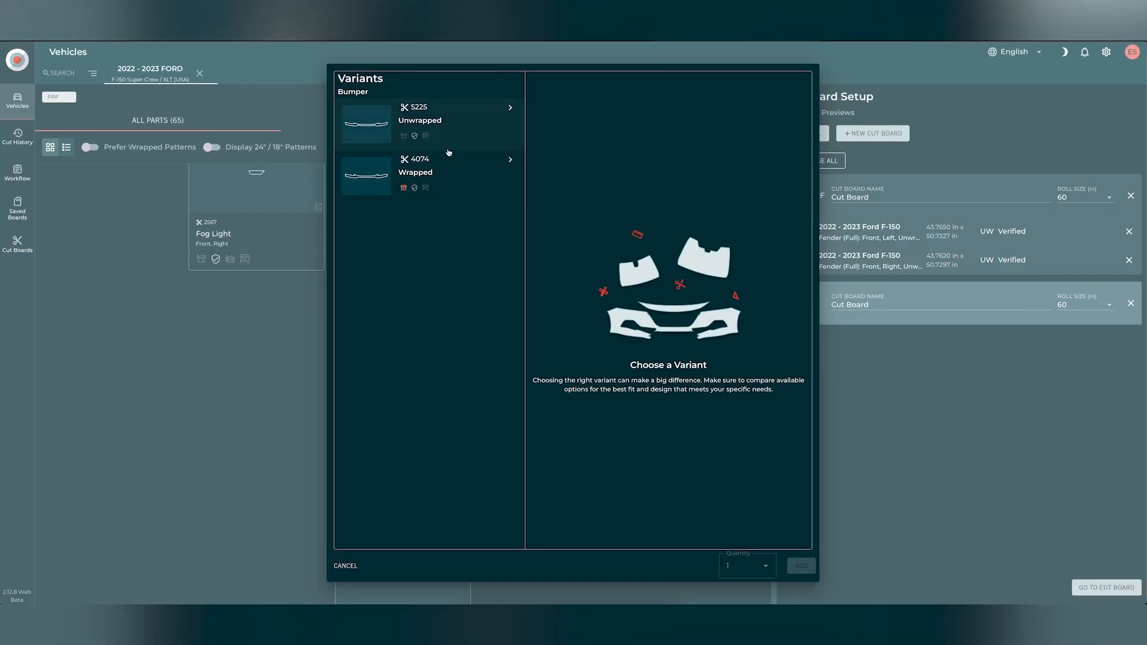
pyautogui.click(480, 181)
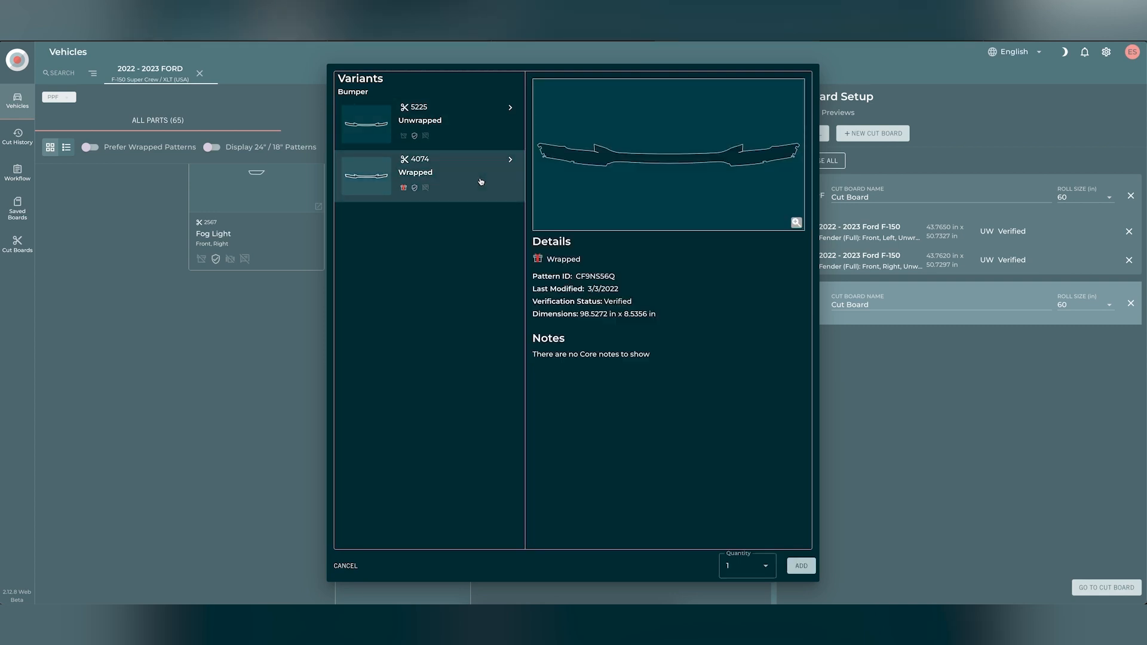
pyautogui.click(801, 567)
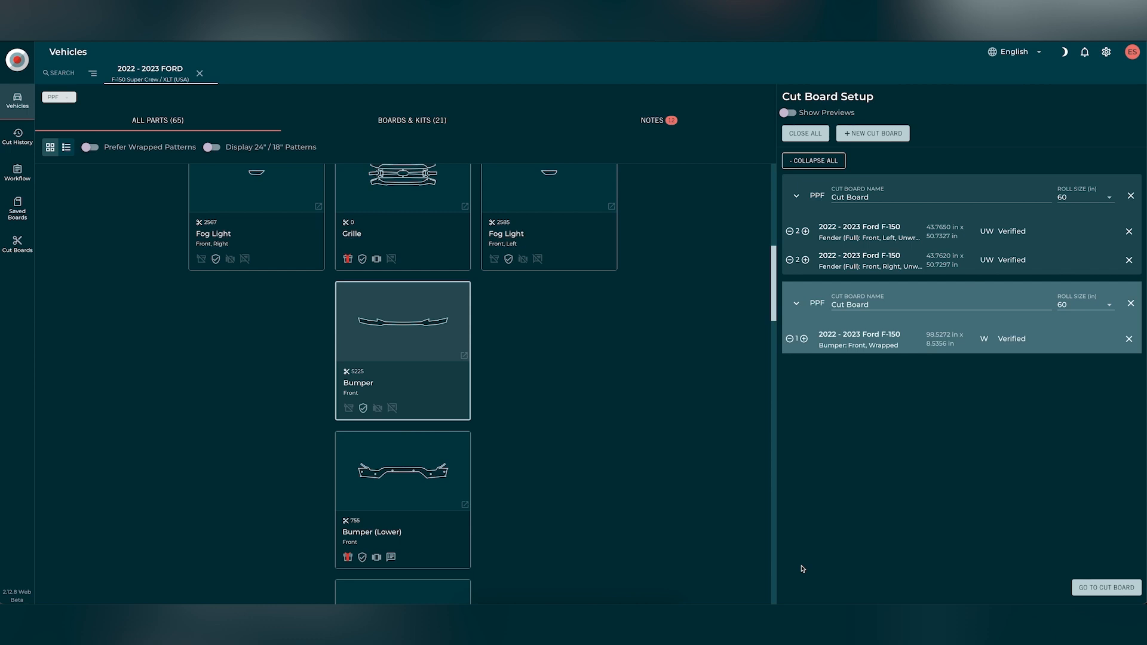
# - Add the front Bumper (Lower) pattern in the With 4 Sensors Wrapped variant to the new cut board
pyautogui.scroll(-1, 471, 454)
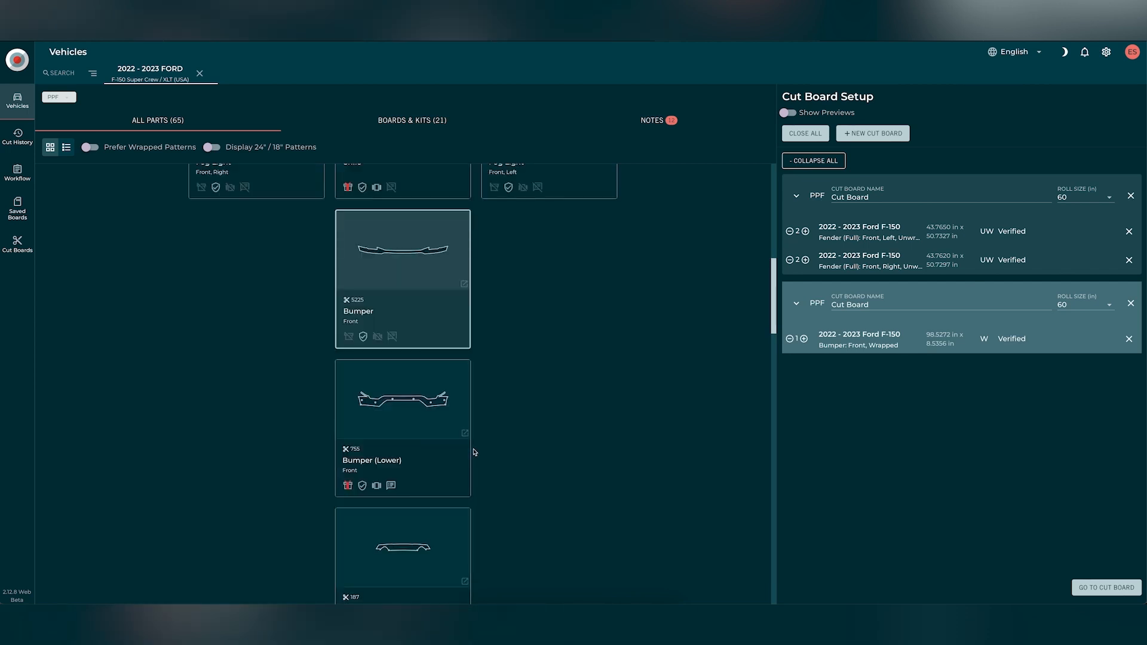
pyautogui.moveTo(444, 433)
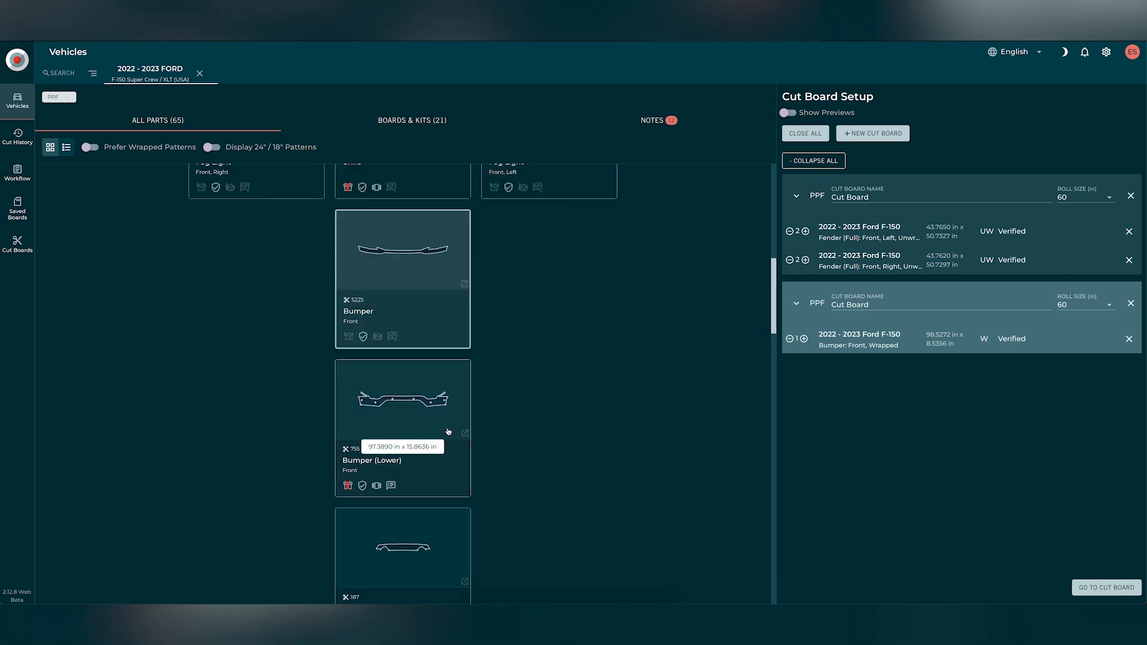
pyautogui.click(463, 436)
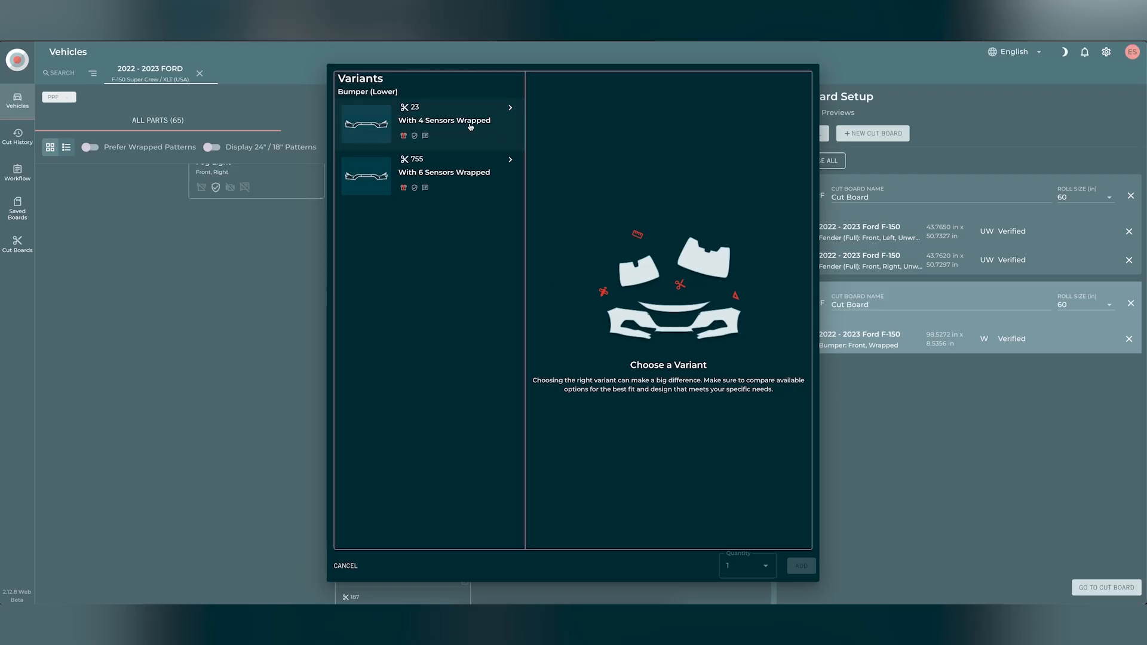
pyautogui.click(461, 123)
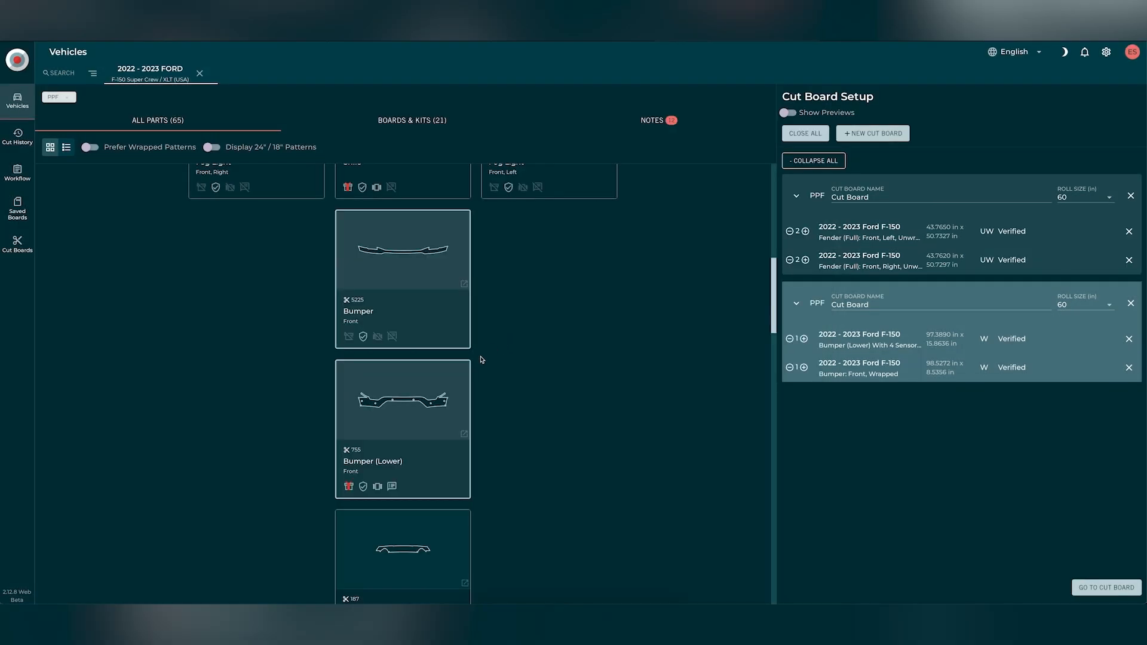
# - Add the rear Bumper's Without Dual Exhaust Wrapped variant and open the boards for editing
pyautogui.scroll(-5, 473, 367)
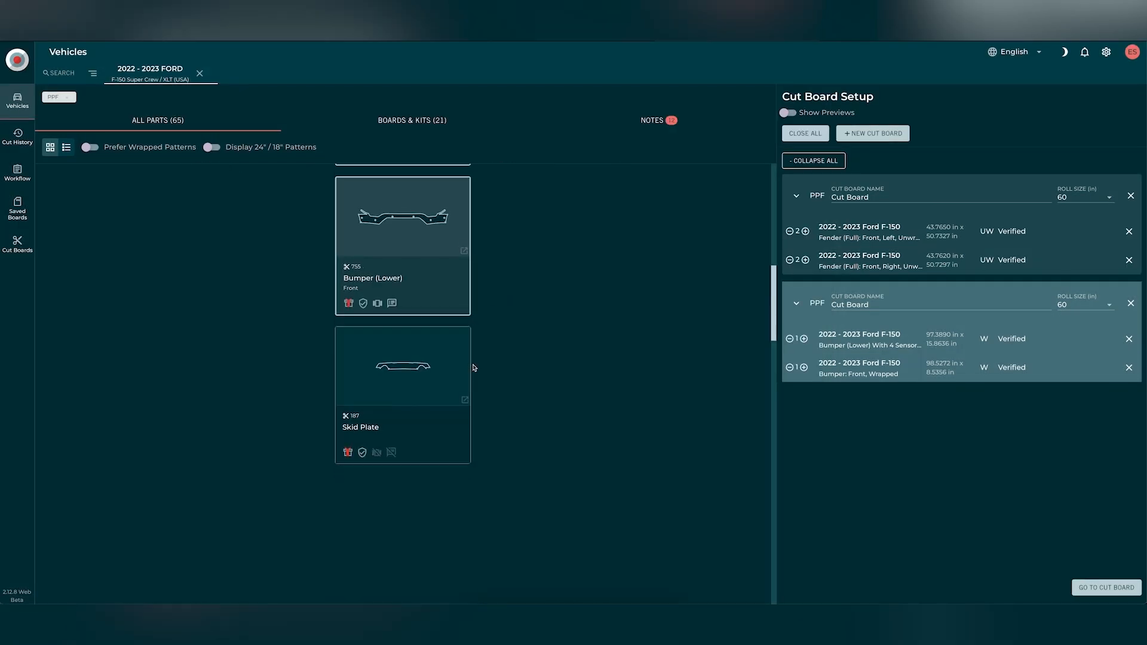
pyautogui.scroll(-10, 474, 367)
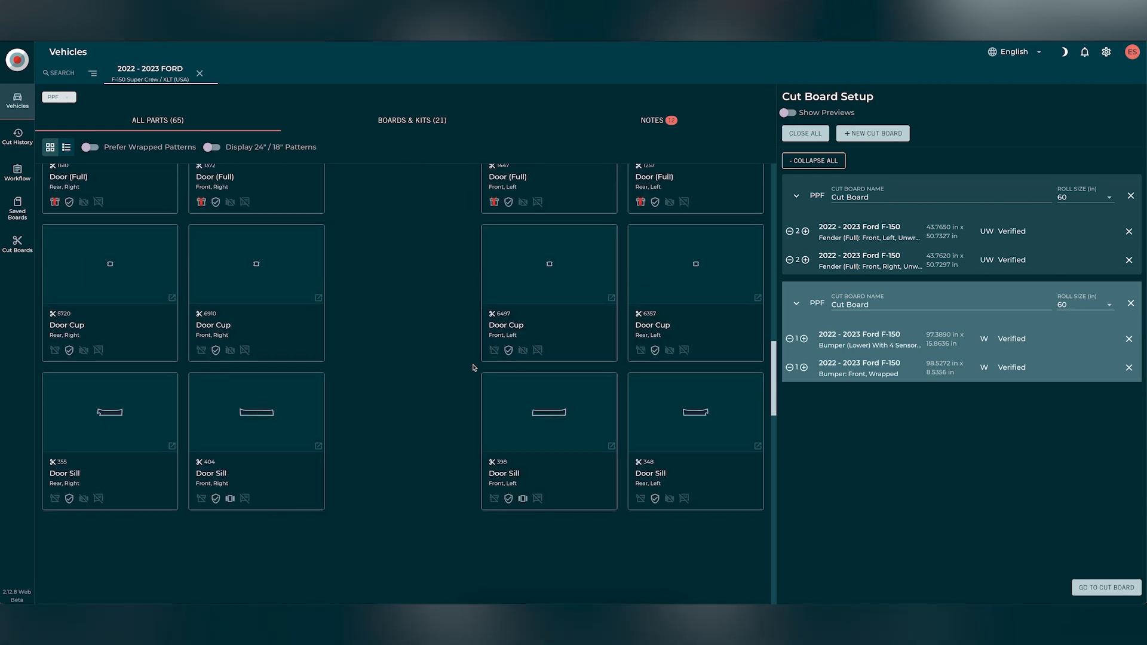
pyautogui.scroll(-5, 473, 367)
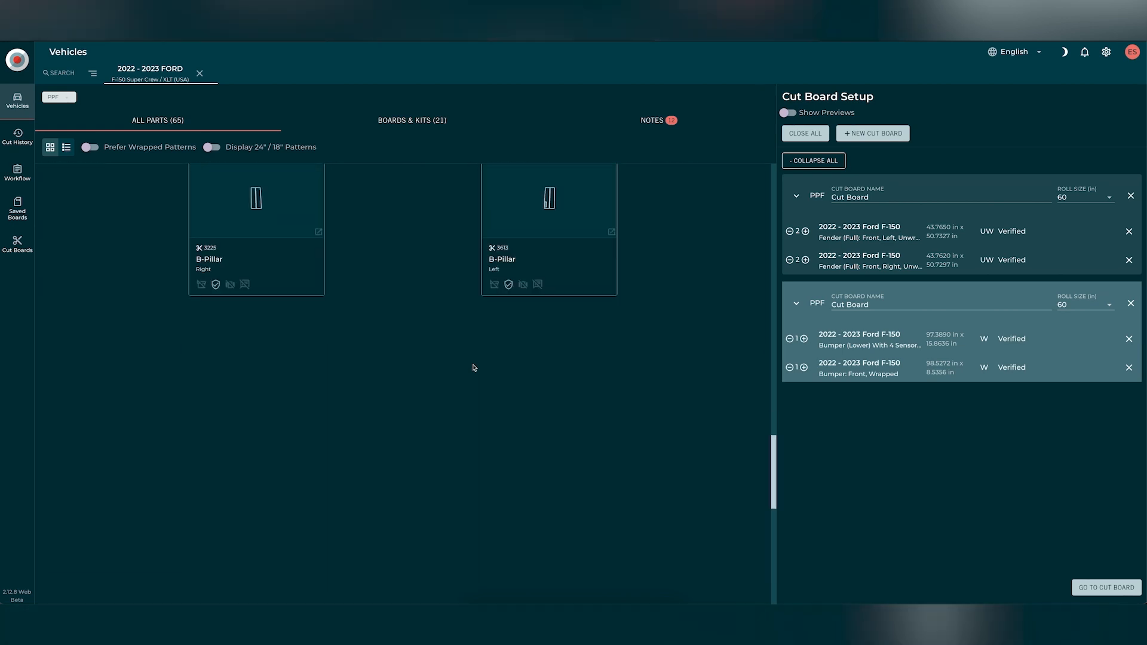
pyautogui.scroll(-10, 473, 368)
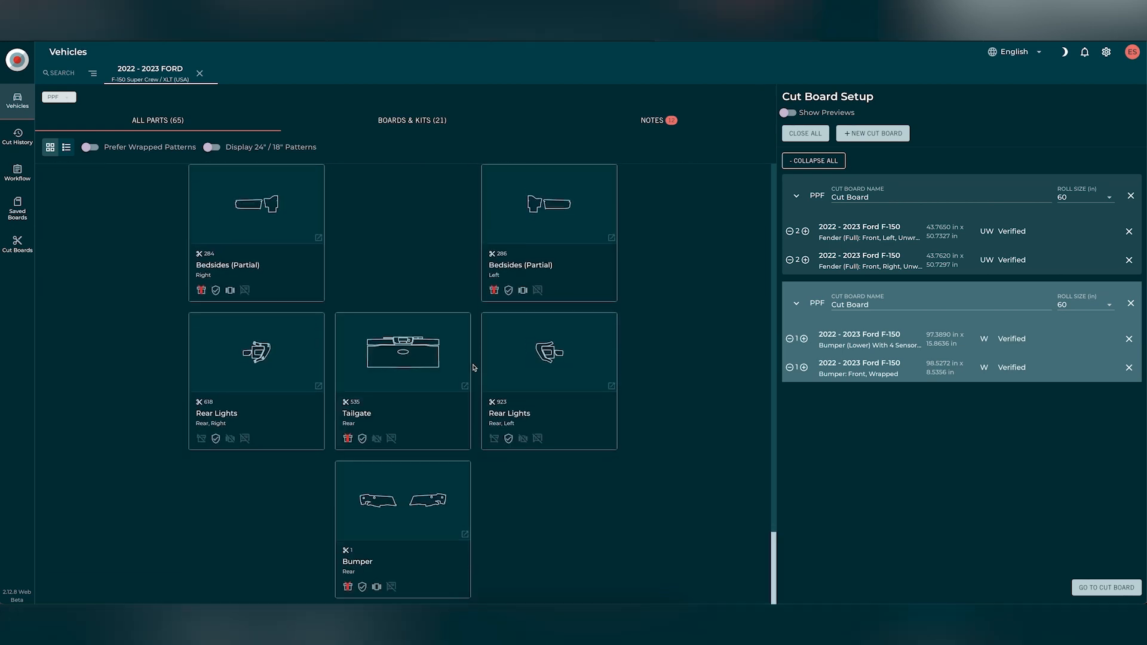
pyautogui.click(465, 537)
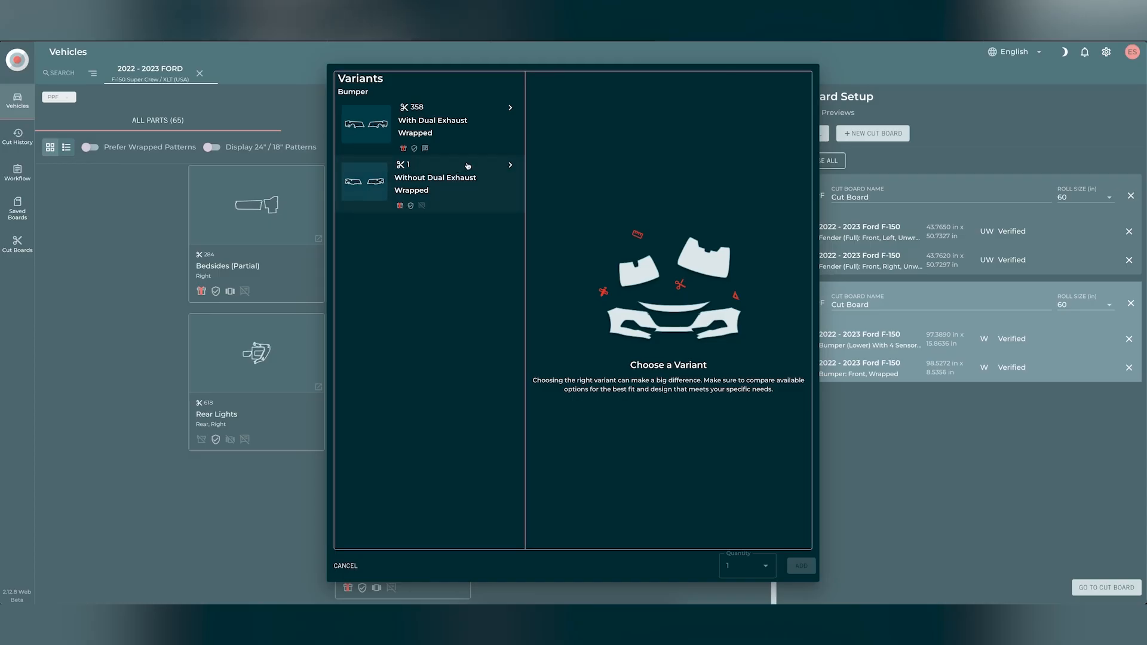
pyautogui.click(464, 185)
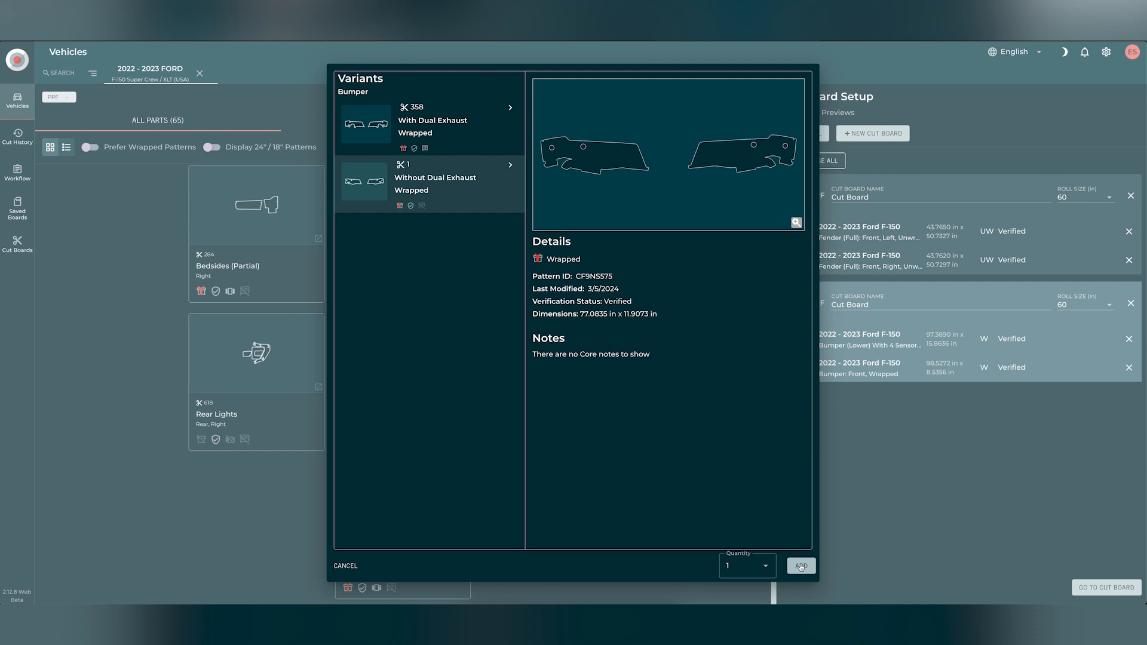
pyautogui.click(801, 566)
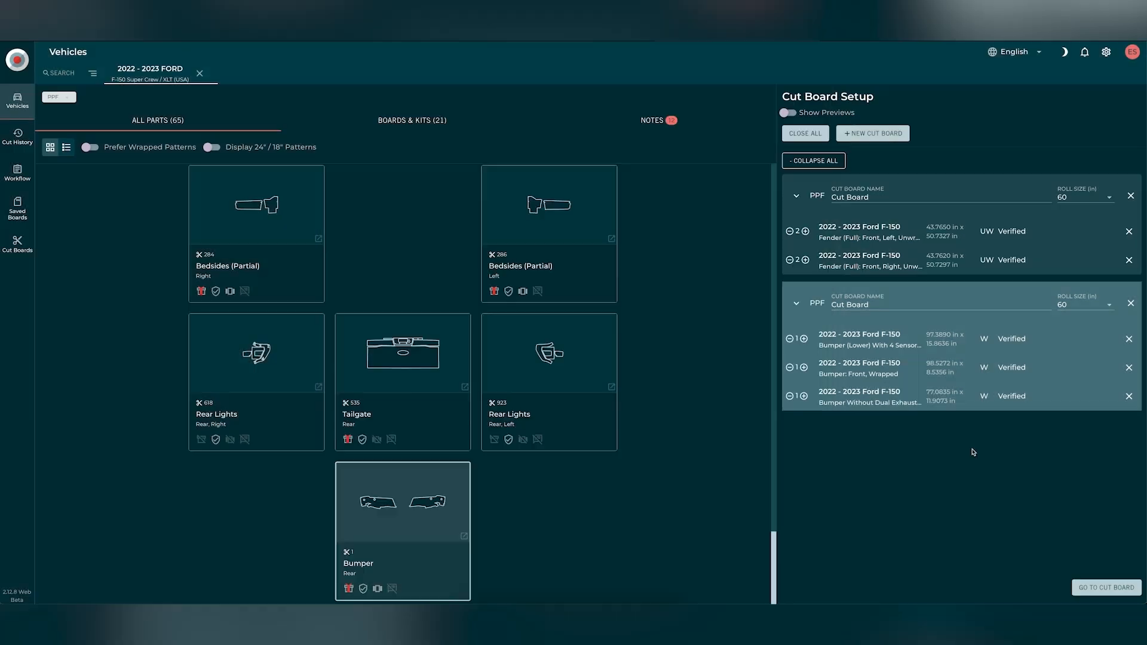
pyautogui.click(1106, 588)
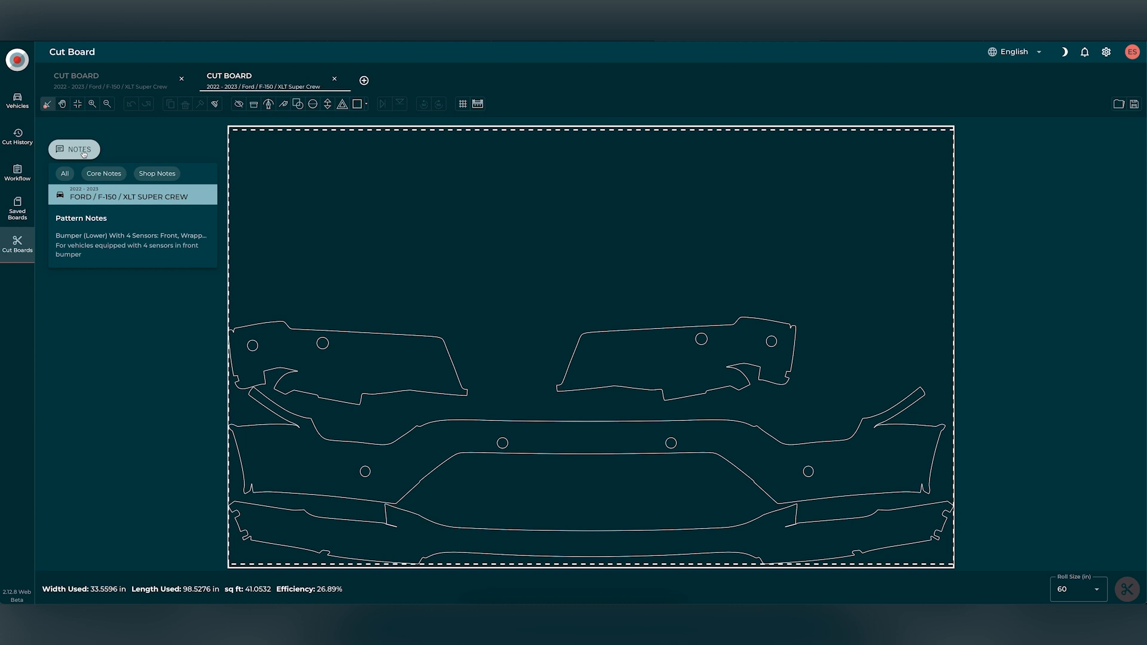
# - Review the core notes and shop notes for the bumper patterns, and close the notes
pyautogui.click(99, 180)
pyautogui.click(157, 174)
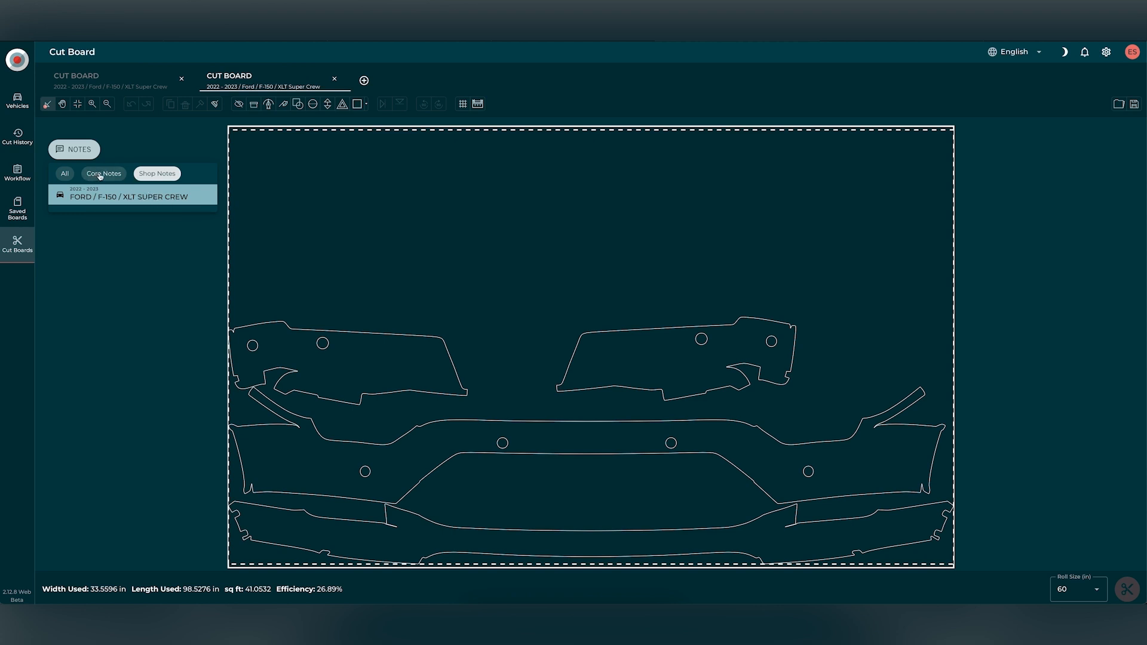
pyautogui.click(77, 150)
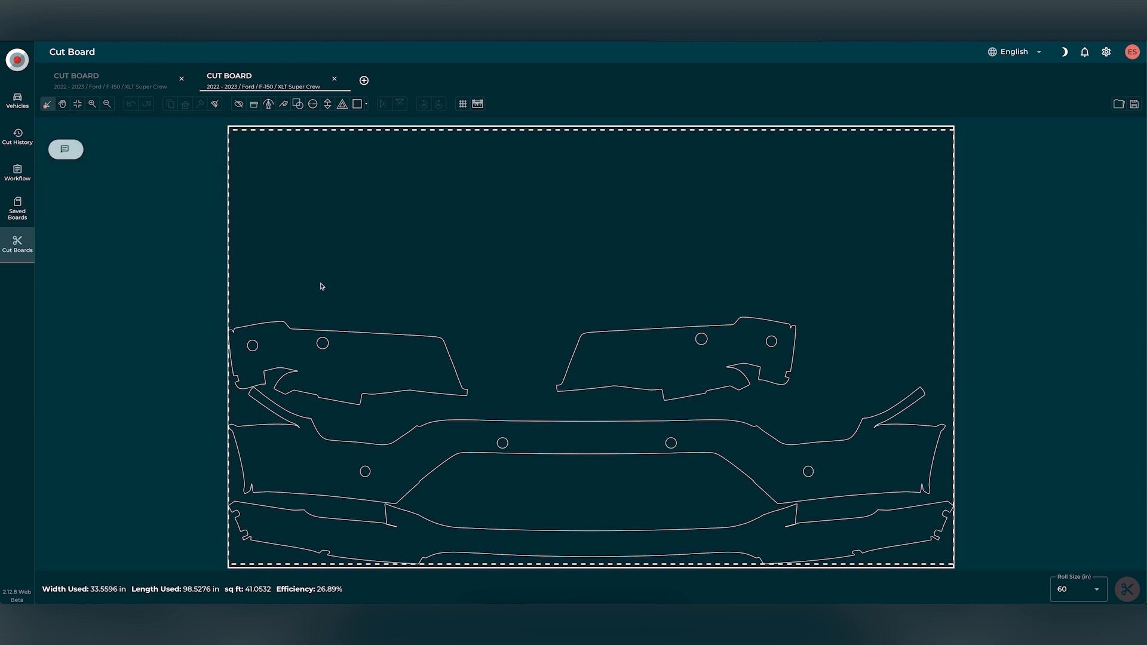
# - Spread the rear bumper pieces, the lower front bumper and the front bumper apart vertically to leave working space between them
pyautogui.moveTo(362, 358); pyautogui.dragTo(416, 231)
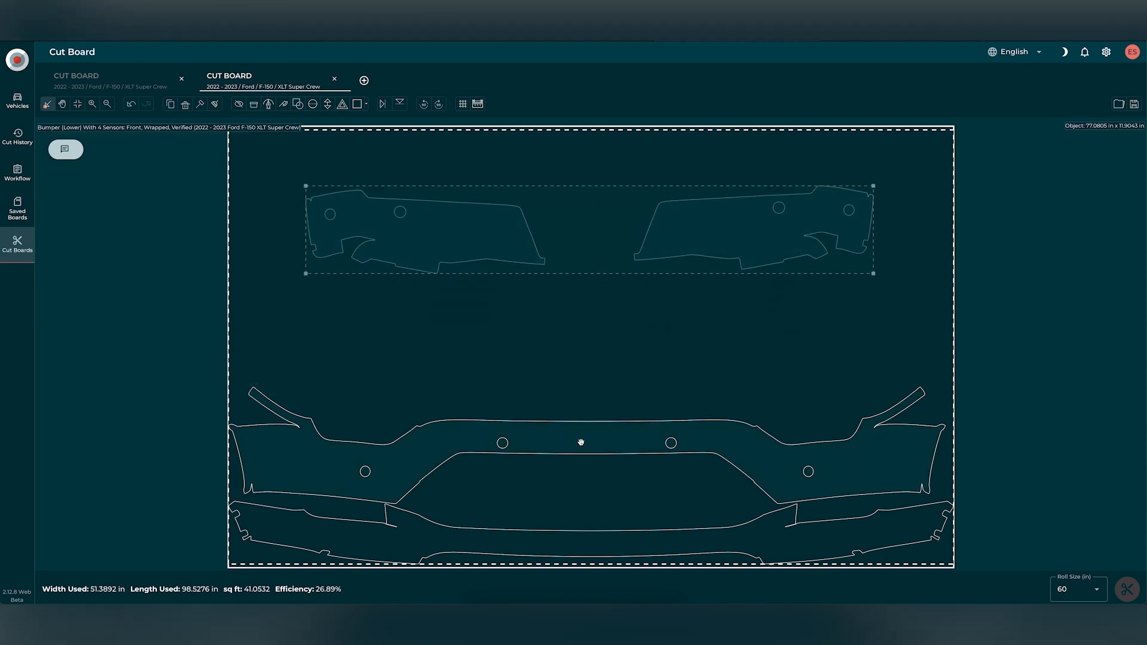
pyautogui.click(583, 423)
pyautogui.moveTo(583, 422); pyautogui.dragTo(583, 343)
pyautogui.scroll(-3, 585, 375)
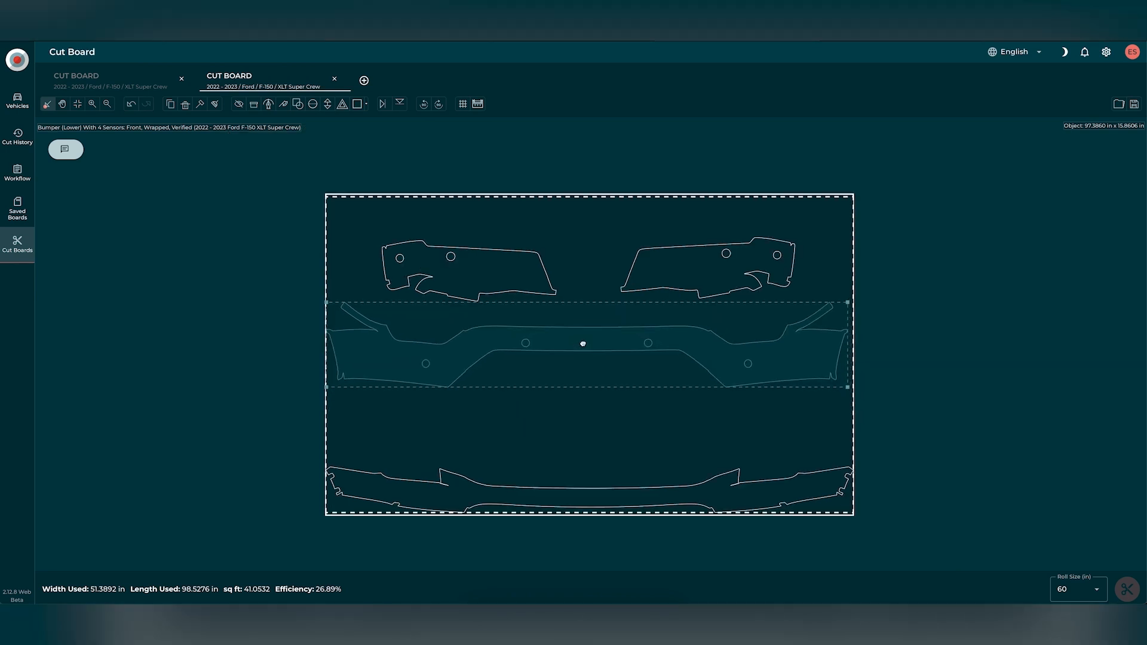
pyautogui.click(585, 488)
pyautogui.moveTo(585, 489); pyautogui.dragTo(585, 464)
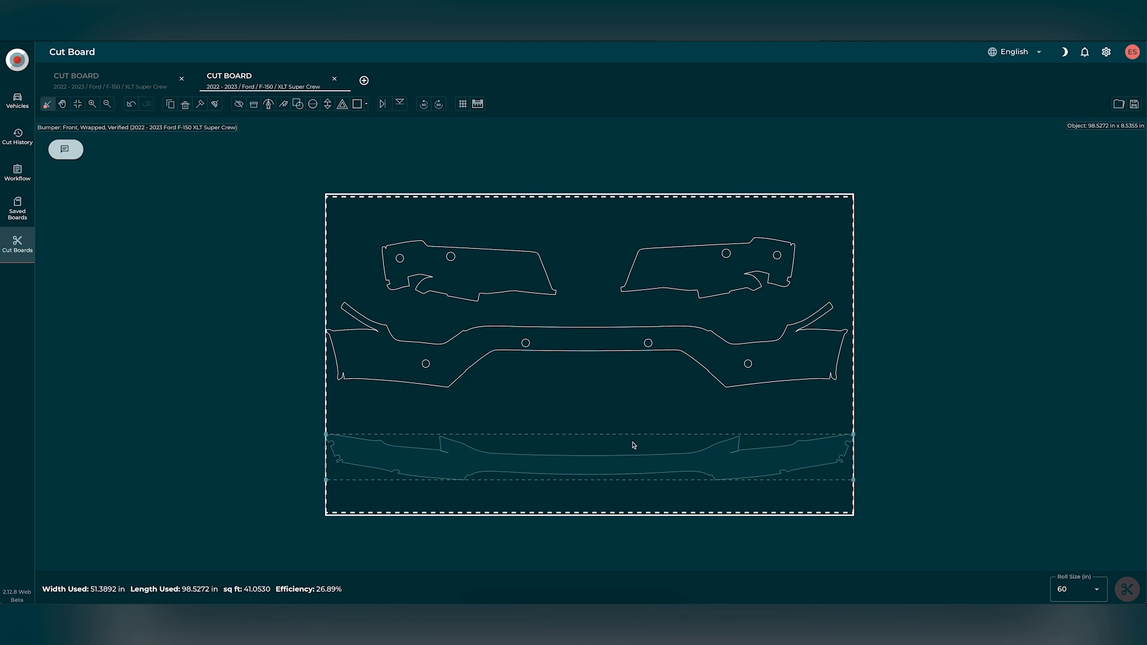
# - Edit the front bumper's nodes and delete the nodes at the inner end of the left relief cut
pyautogui.click(419, 421)
pyautogui.click(454, 462)
pyautogui.click(269, 106)
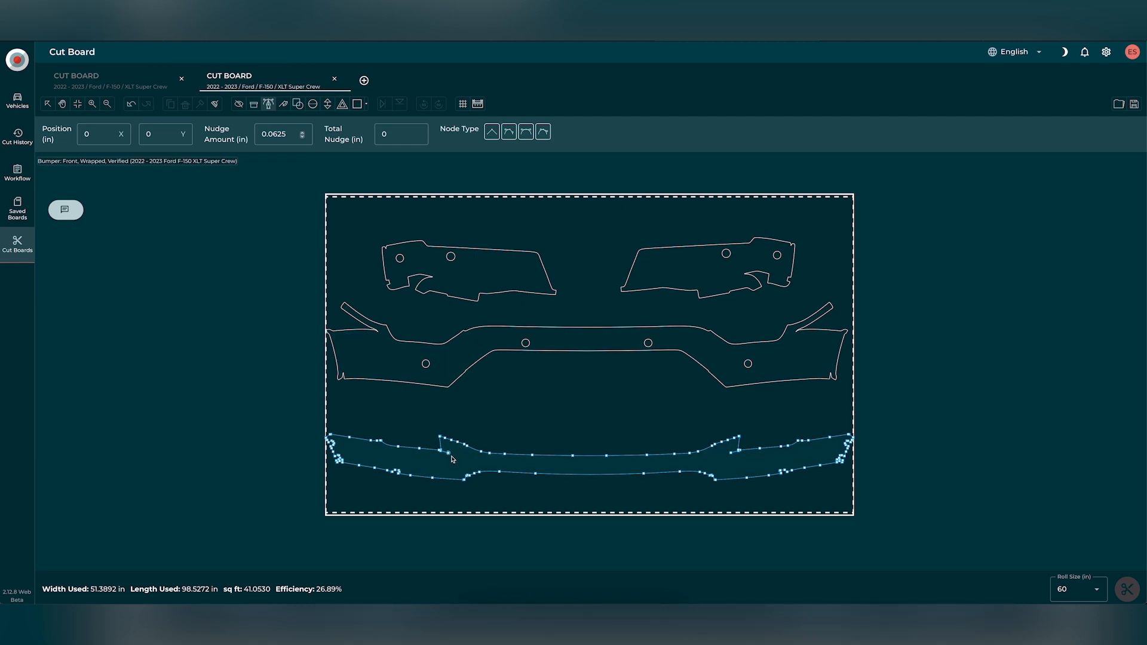
pyautogui.scroll(5, 452, 458)
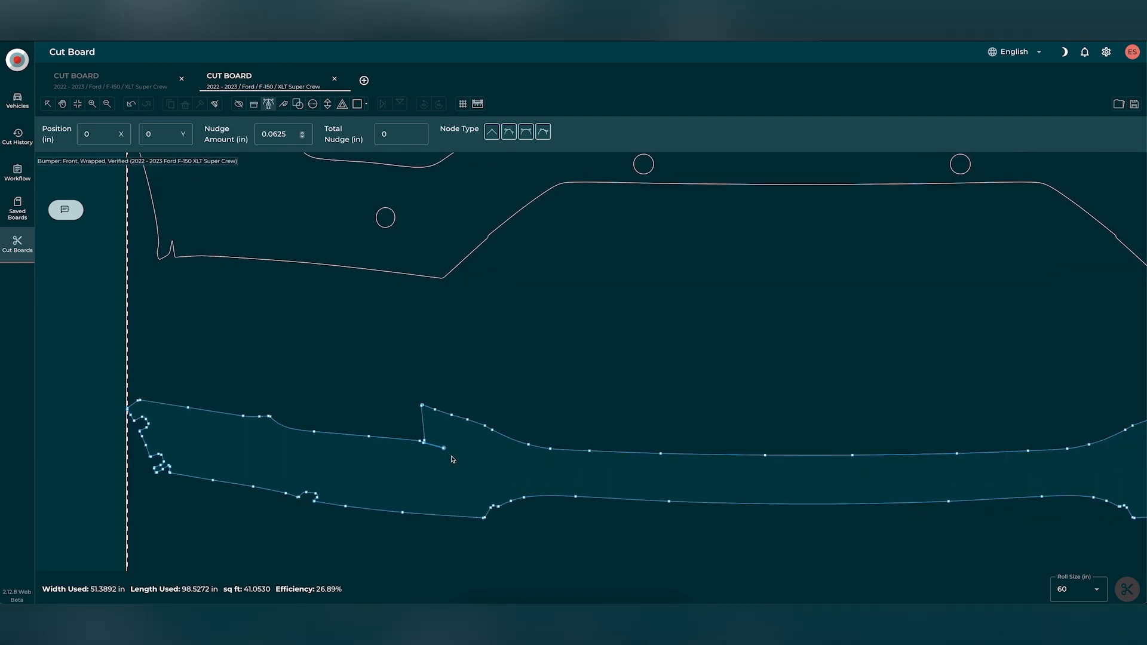
pyautogui.scroll(1, 452, 458)
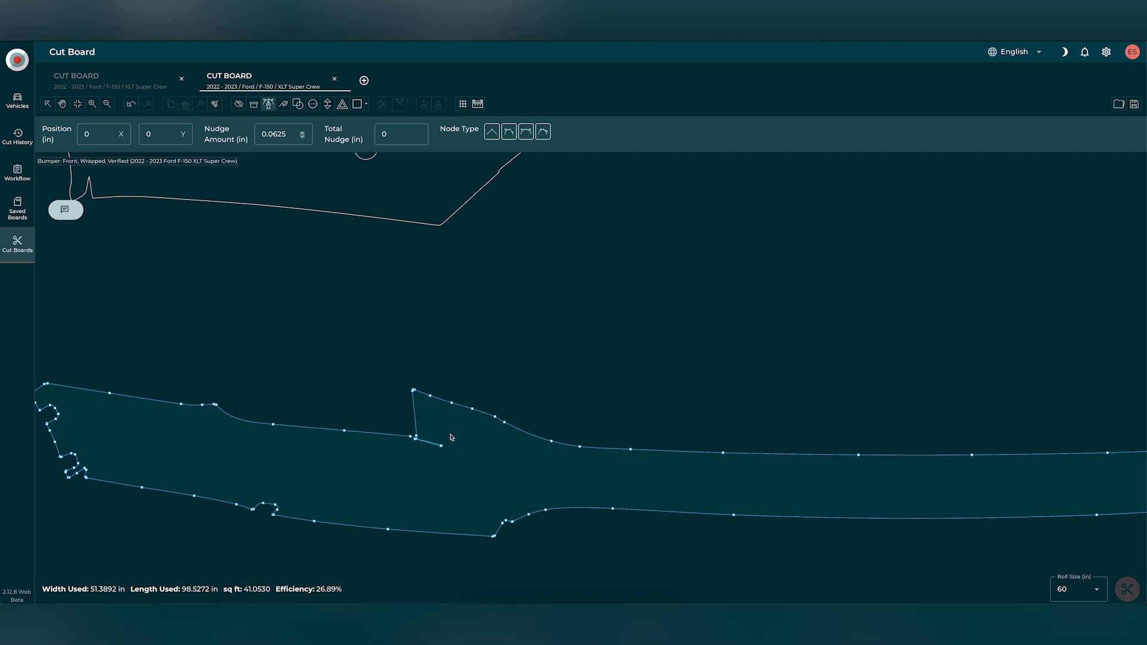
pyautogui.moveTo(451, 434); pyautogui.dragTo(420, 456)
pyautogui.press('Delete')
# - Delete the two remaining nodes at the mouth of the front bumper's left relief cut to close it off
pyautogui.scroll(5, 417, 445)
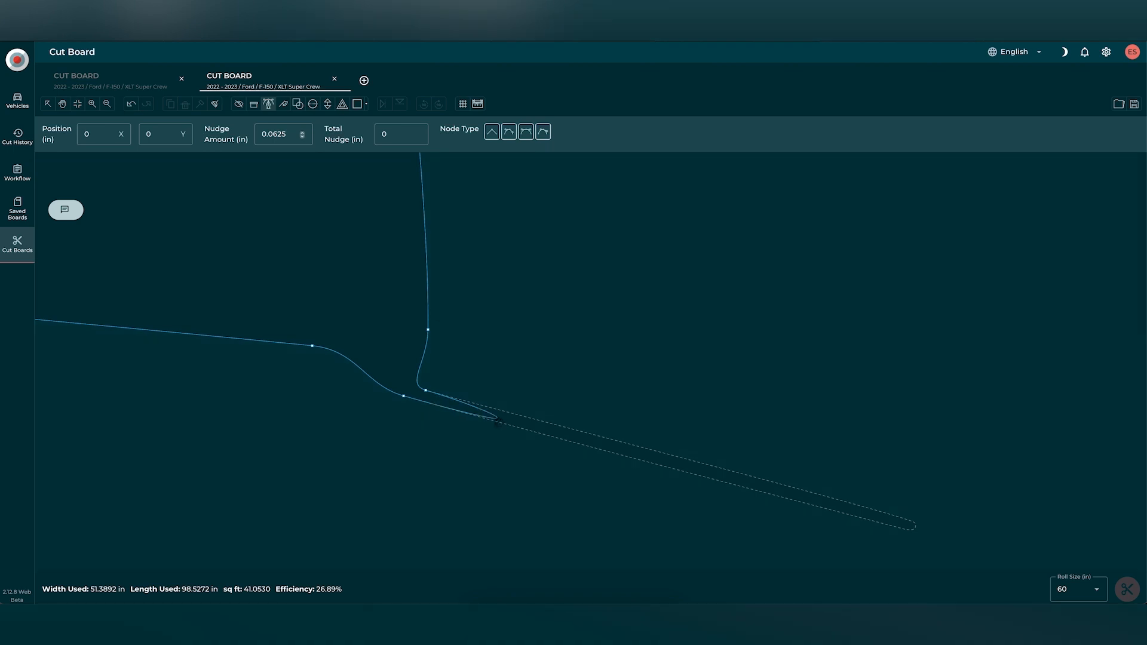
pyautogui.click(425, 392)
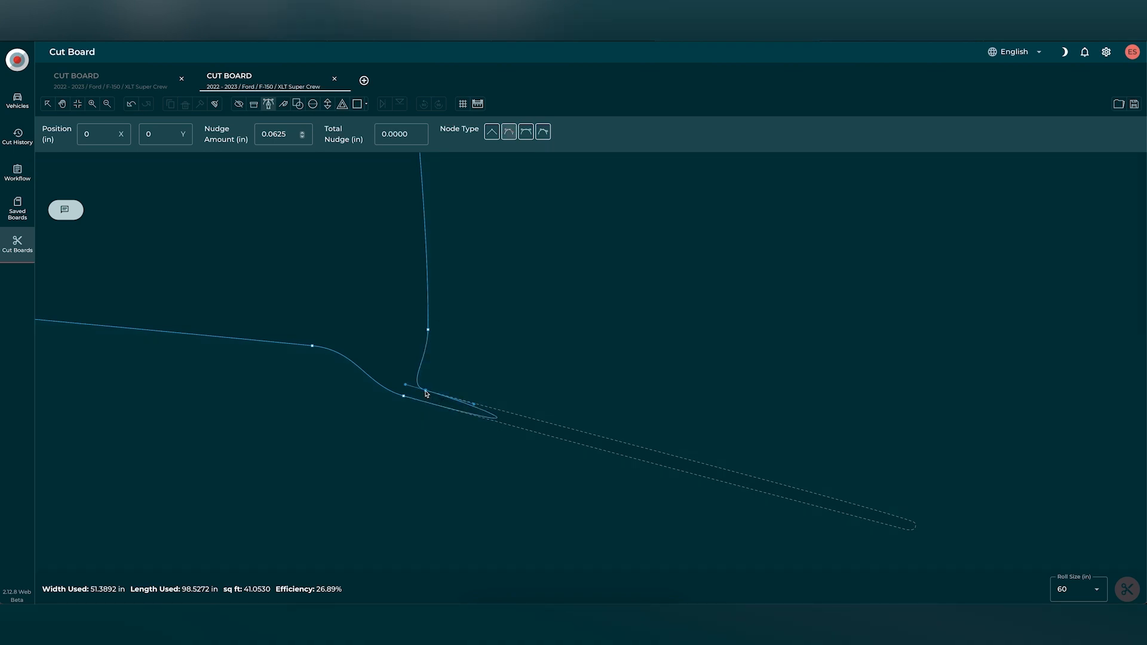
pyautogui.press('Delete')
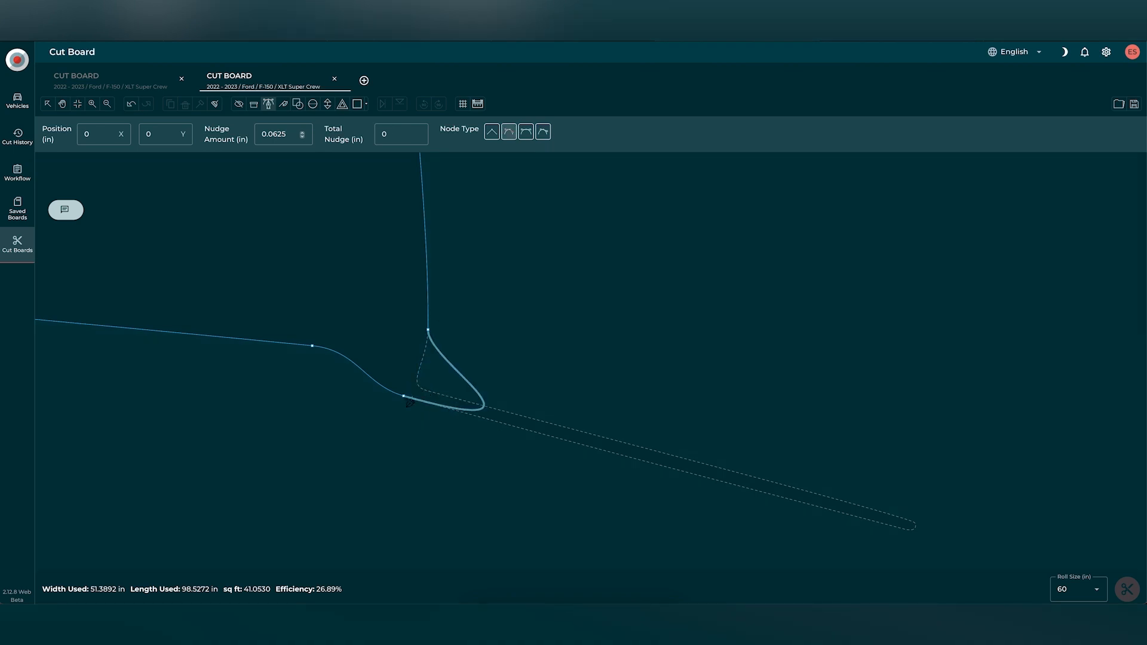
pyautogui.click(402, 397)
pyautogui.press('Delete')
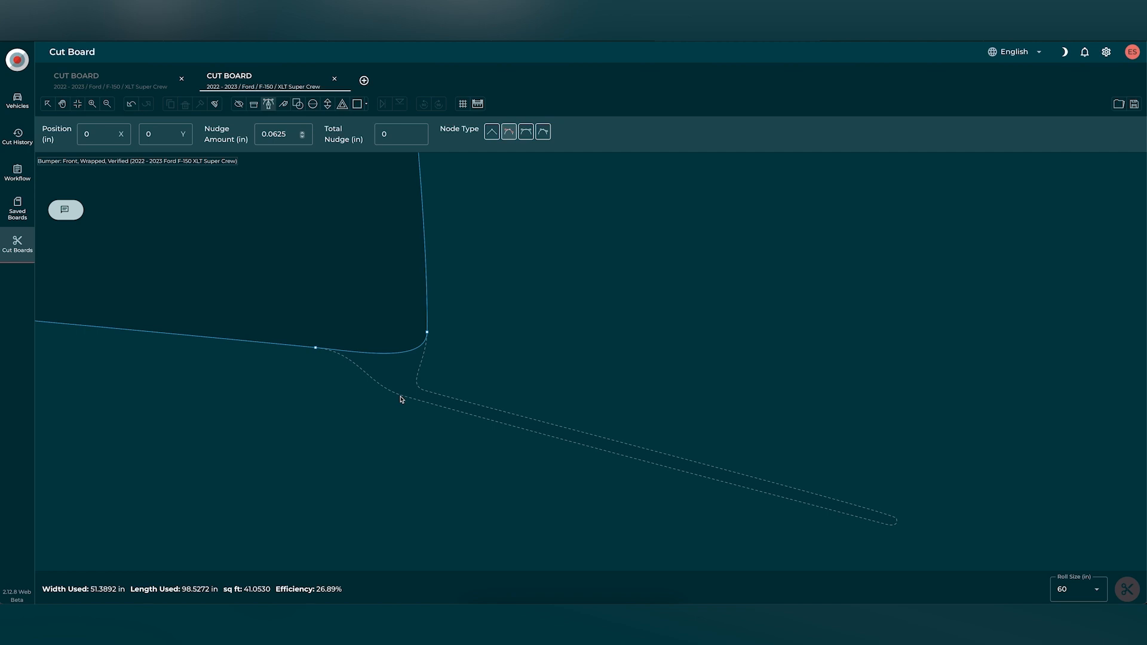
# - Remove the front bumper's right relief cut by deleting all of its nodes beside the right notch
pyautogui.scroll(-5, 361, 395)
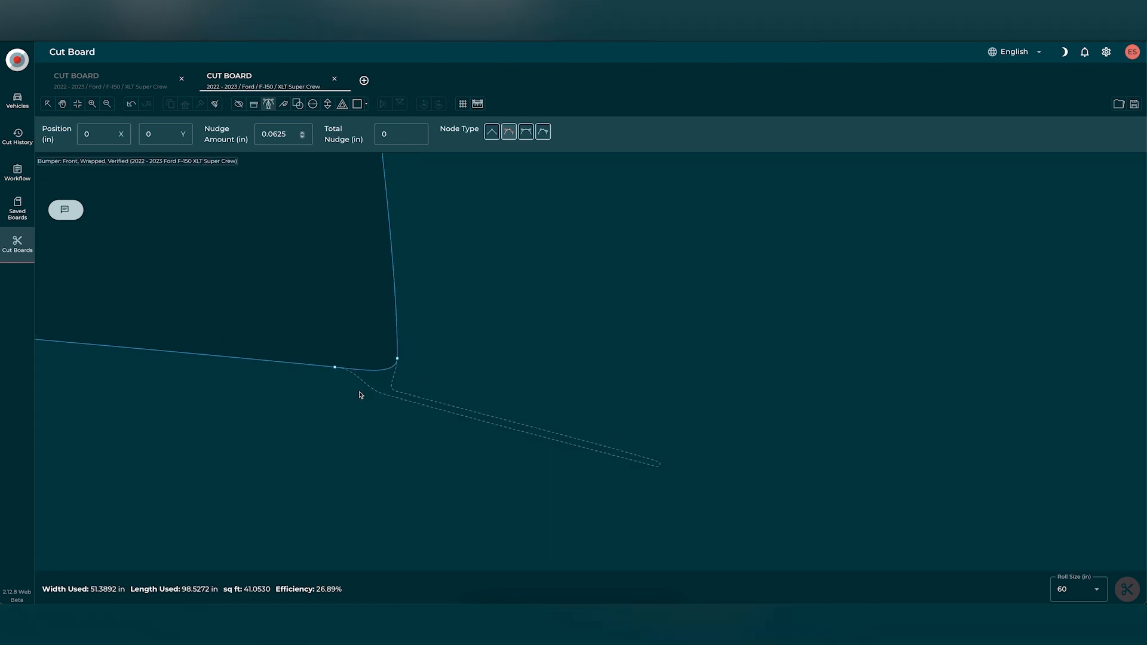
pyautogui.scroll(-5, 361, 394)
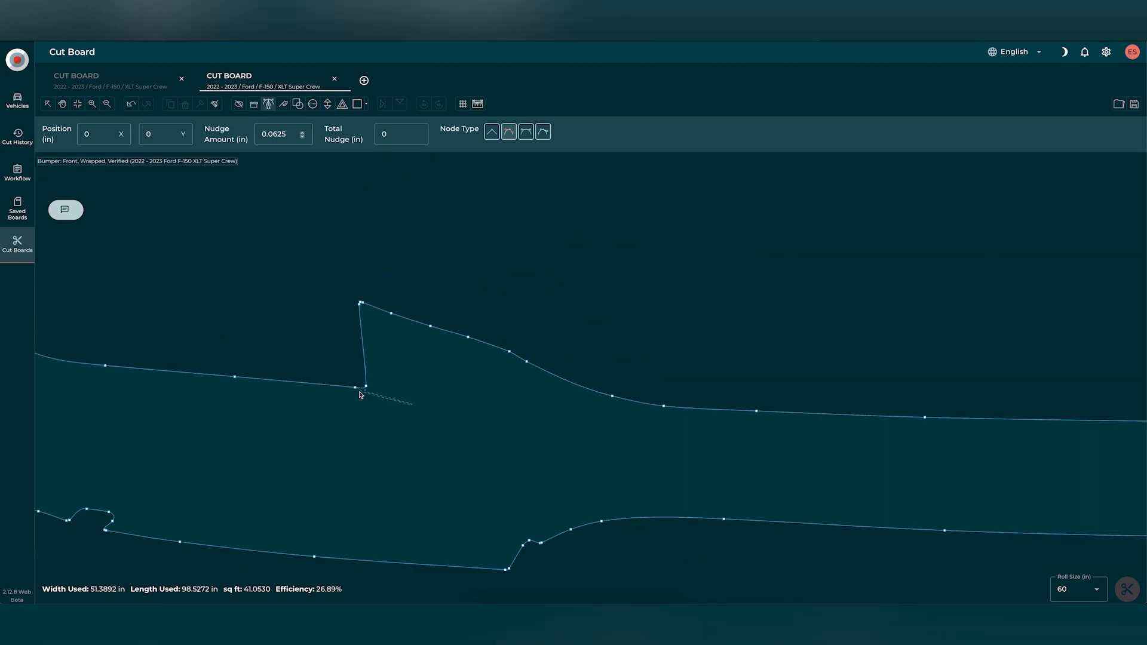
pyautogui.scroll(-5, 361, 395)
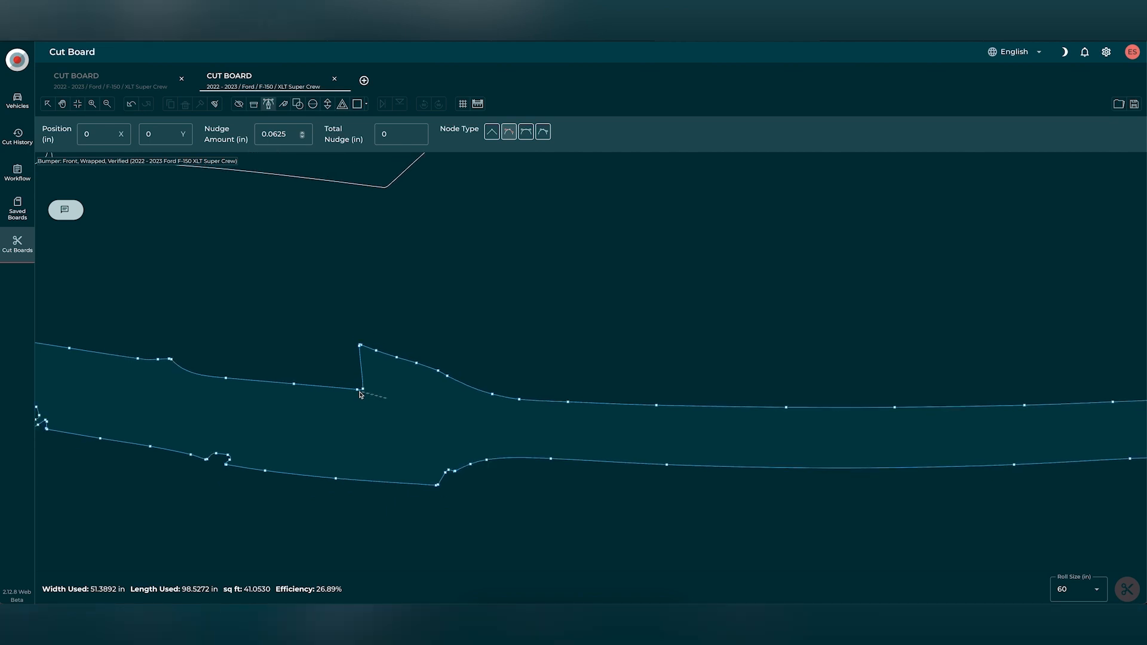
pyautogui.scroll(-3, 361, 394)
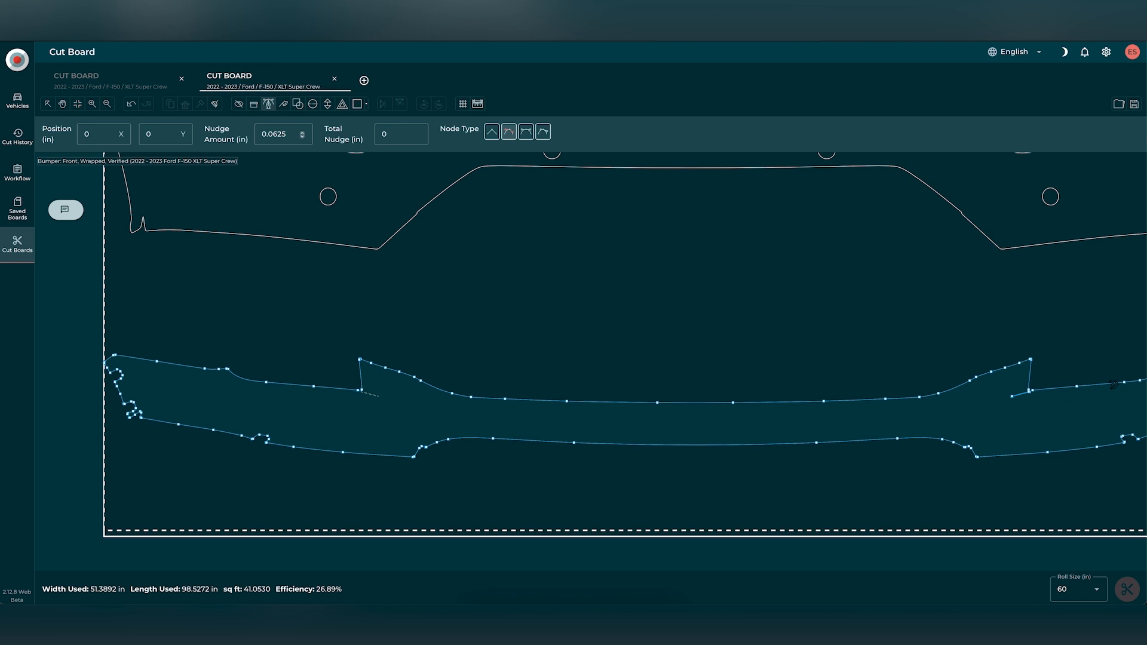
pyautogui.scroll(3, 783, 392)
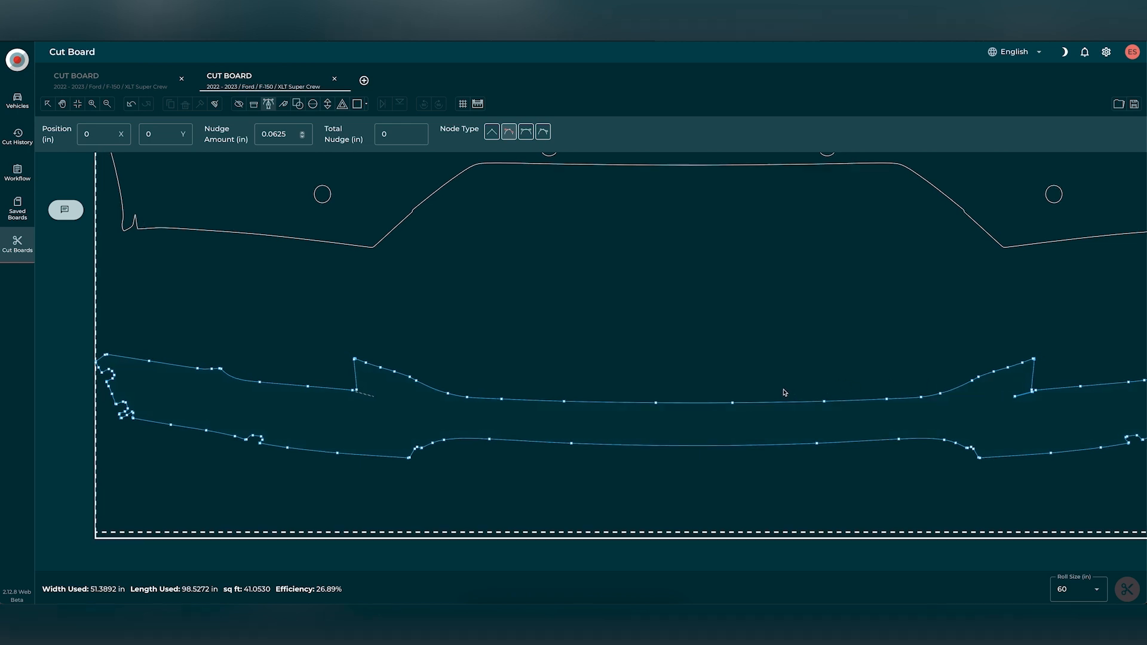
pyautogui.scroll(2, 603, 374)
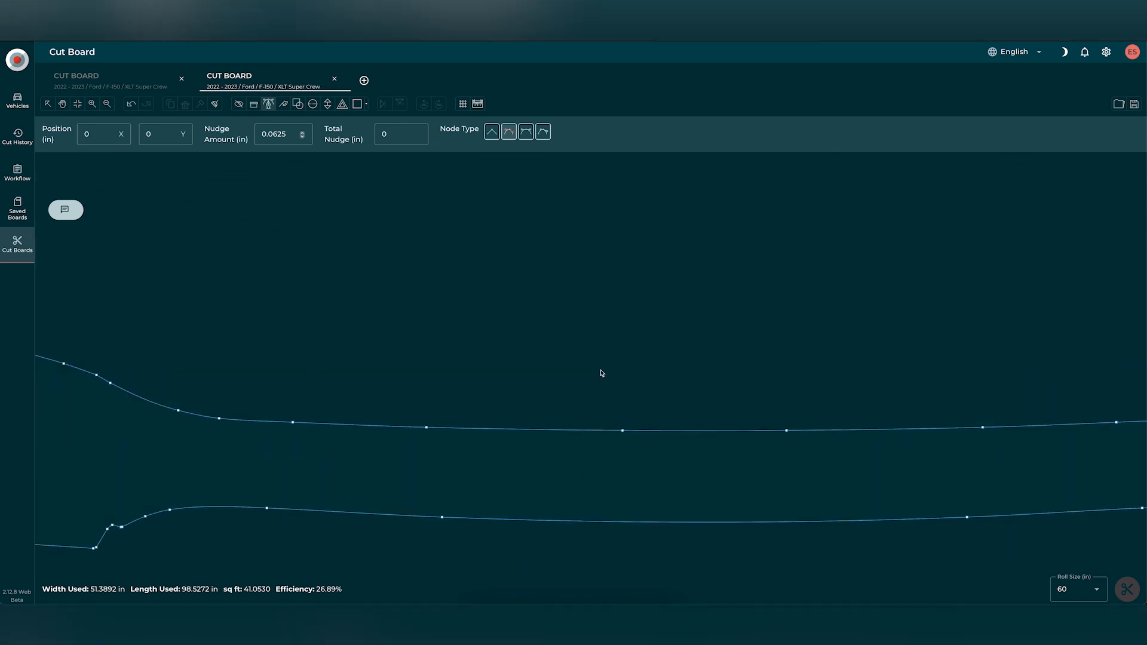
pyautogui.scroll(-4, 602, 374)
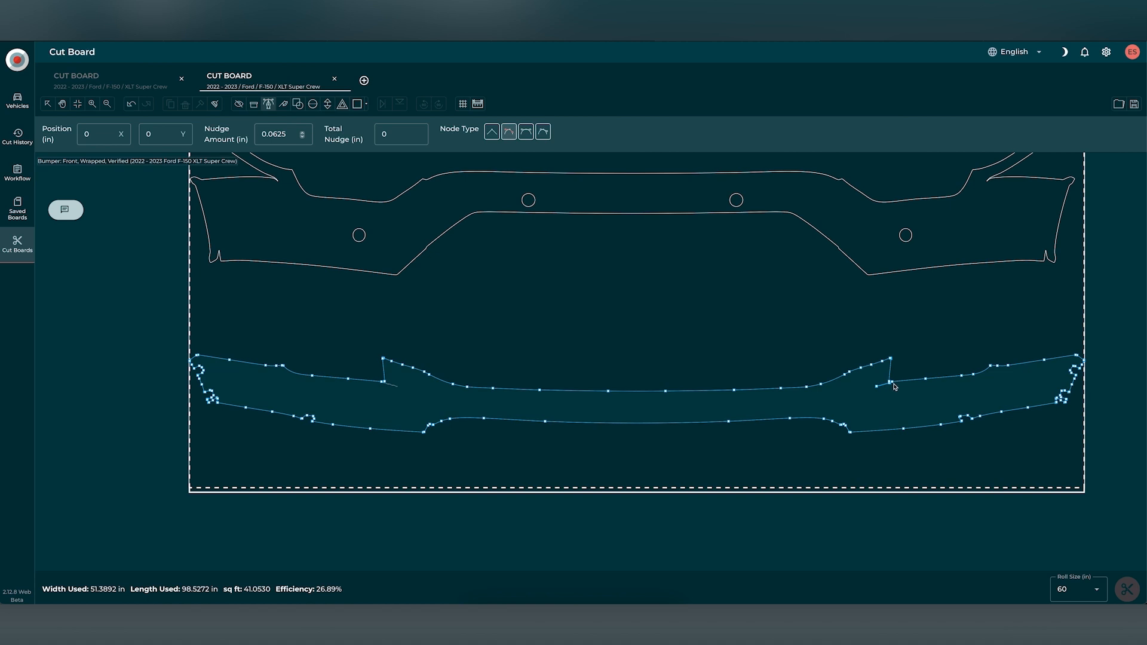
pyautogui.scroll(5, 884, 384)
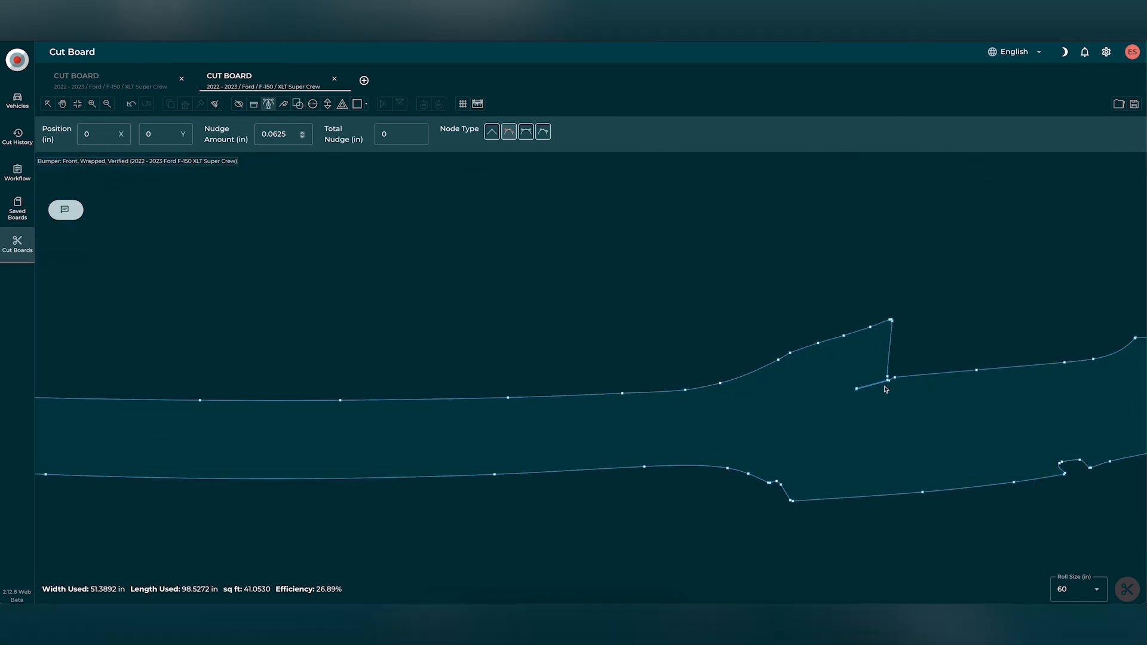
pyautogui.scroll(2, 886, 389)
pyautogui.moveTo(819, 360); pyautogui.dragTo(894, 398)
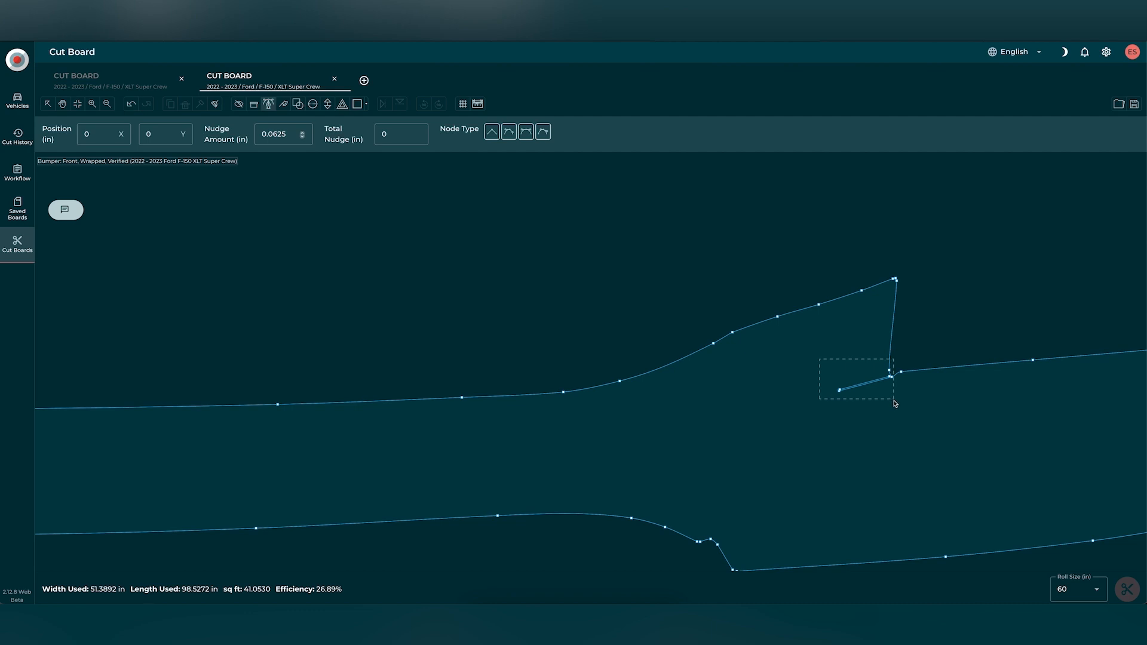
pyautogui.moveTo(893, 401); pyautogui.dragTo(852, 402)
pyautogui.press('Delete')
pyautogui.moveTo(895, 379); pyautogui.dragTo(890, 380)
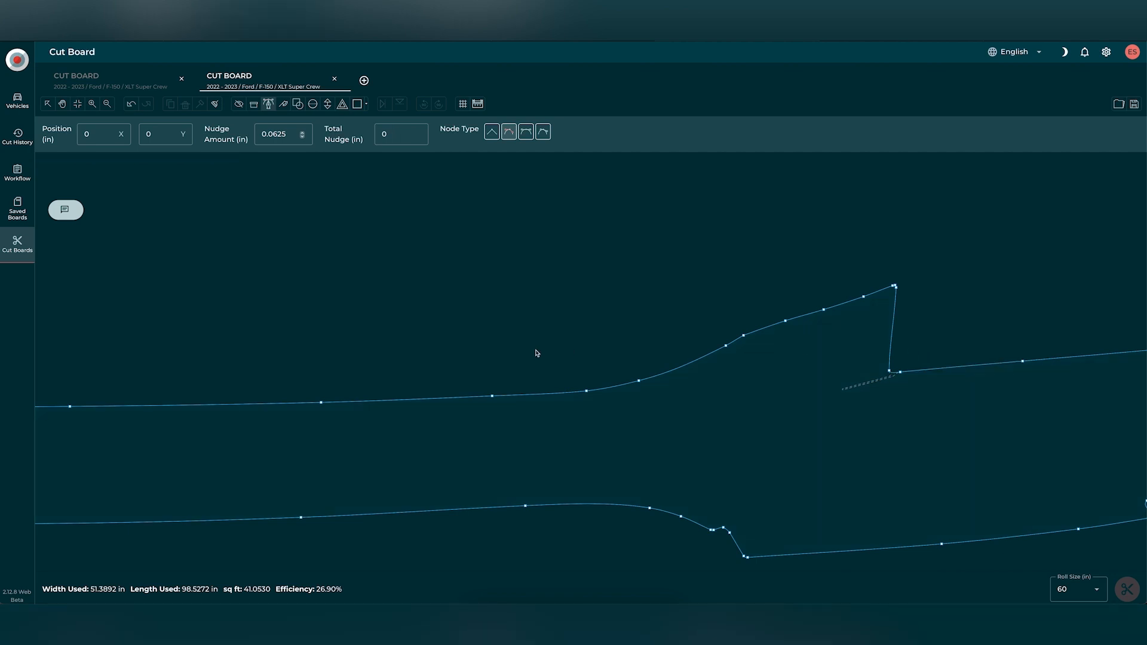
# - Wrap the front bumper's upper right outer edge with a 0.2520 in wrap depth and 0.0625 in corner radius
pyautogui.scroll(-5, 531, 359)
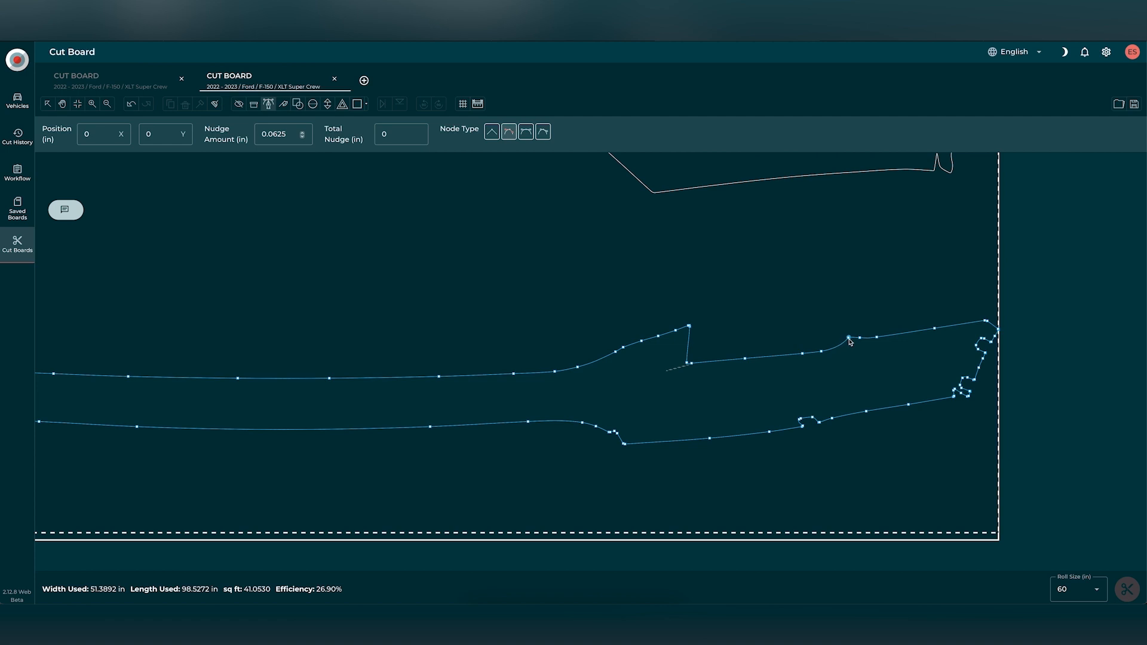
pyautogui.click(253, 104)
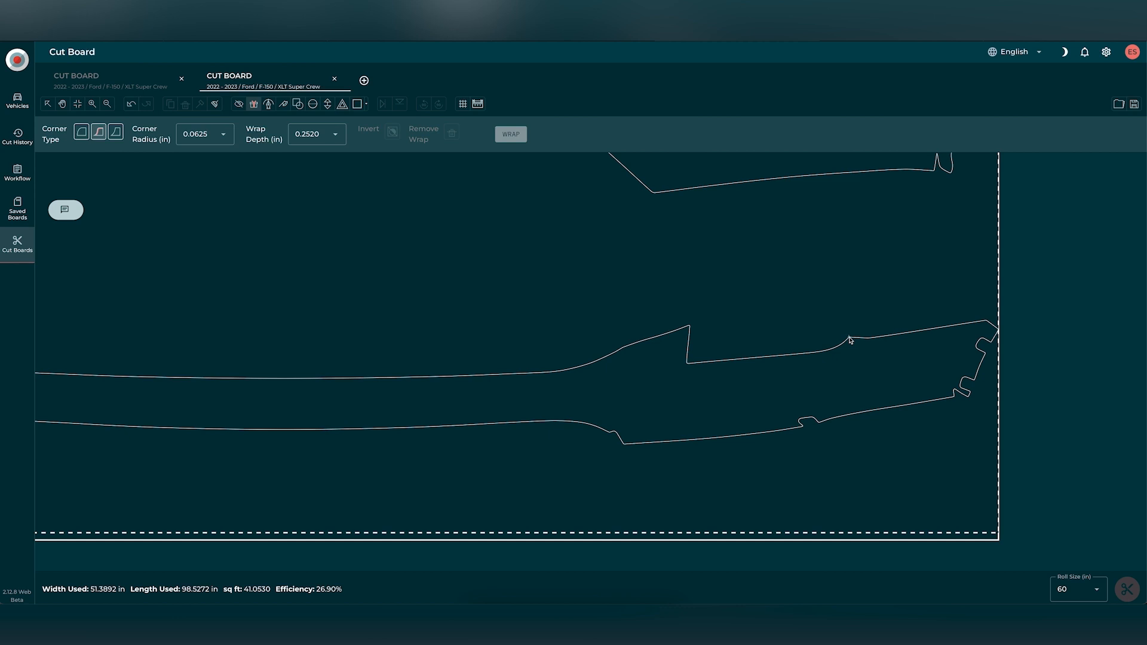
pyautogui.click(987, 322)
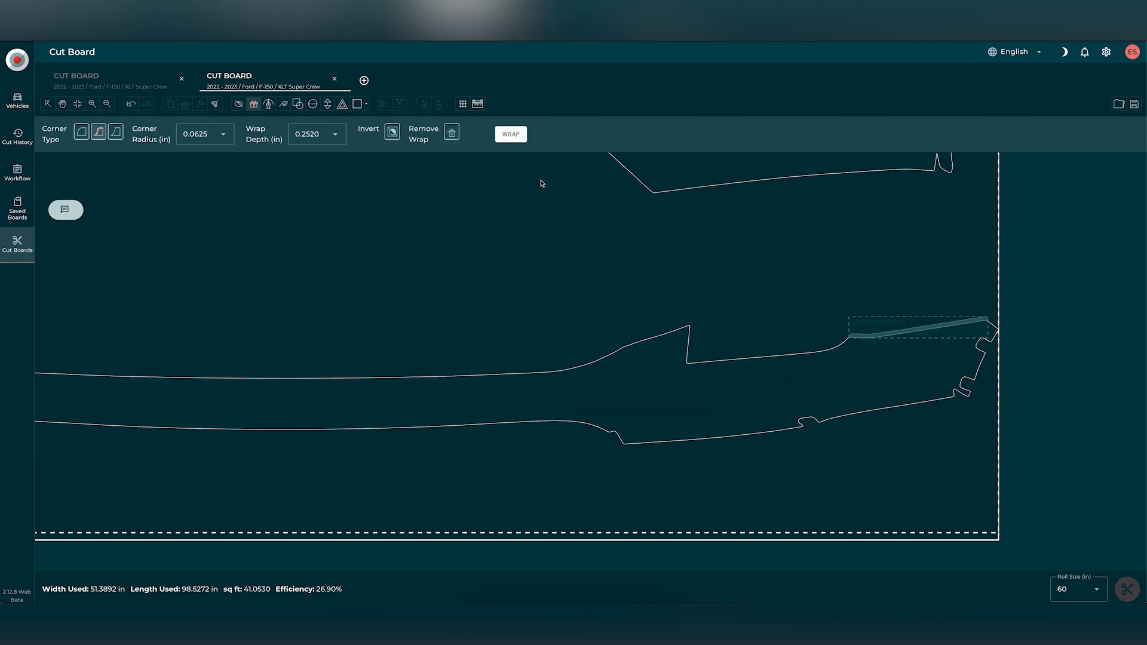
pyautogui.click(511, 135)
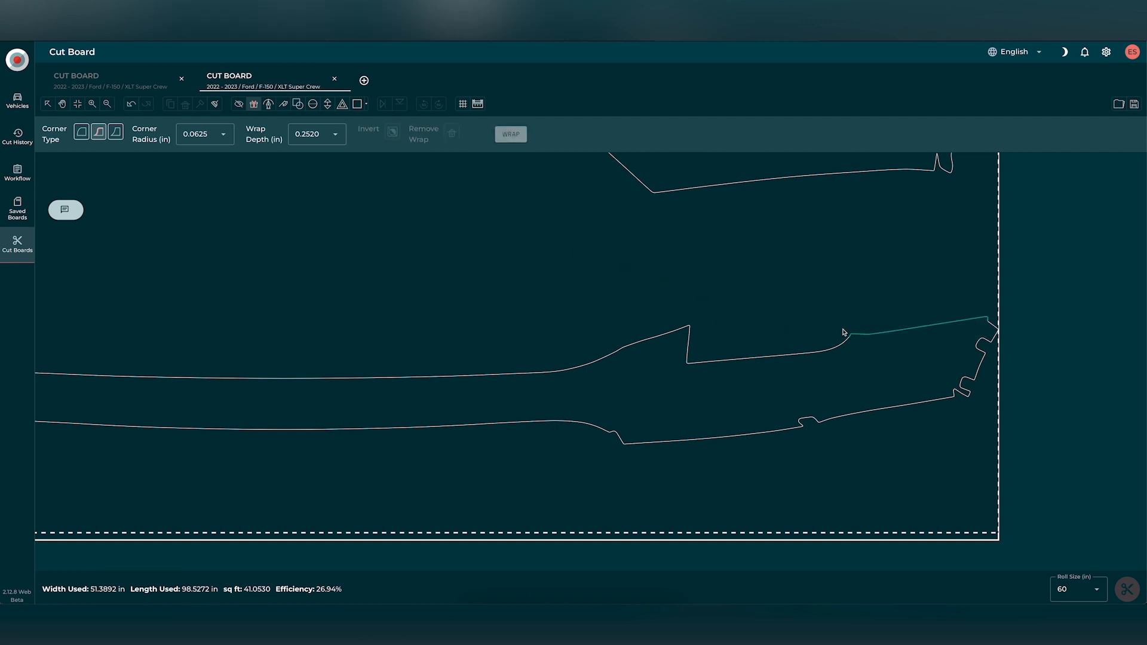
# - Wrap the matching upper left outer edge of the front bumper with the same 0.2520 in depth
pyautogui.scroll(-5, 824, 334)
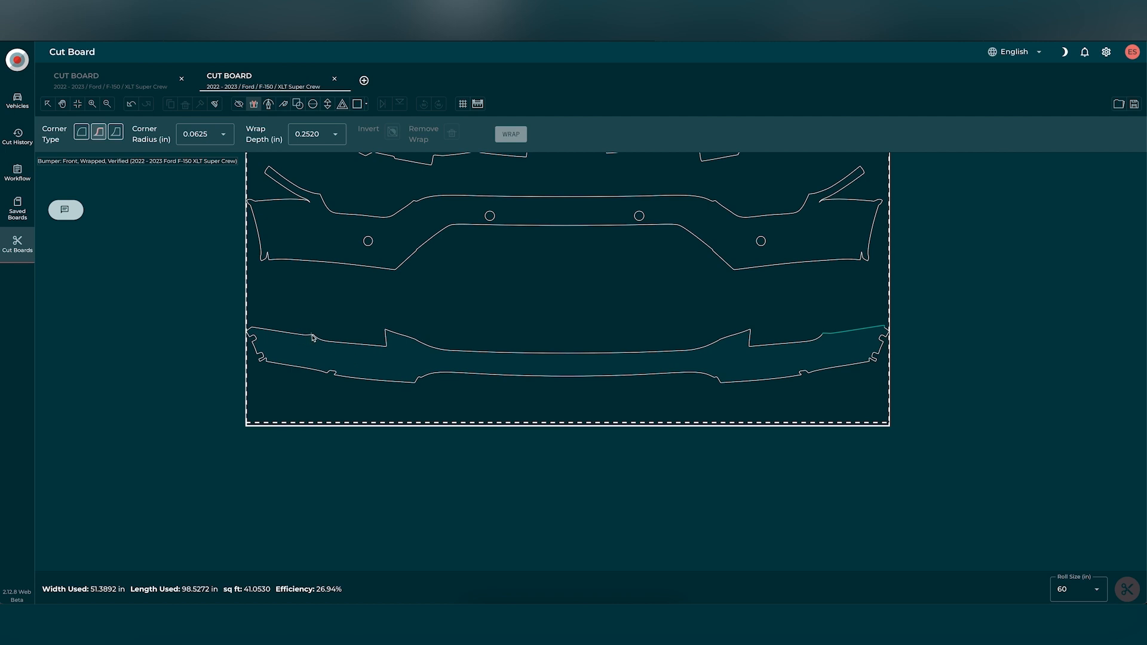
pyautogui.click(251, 332)
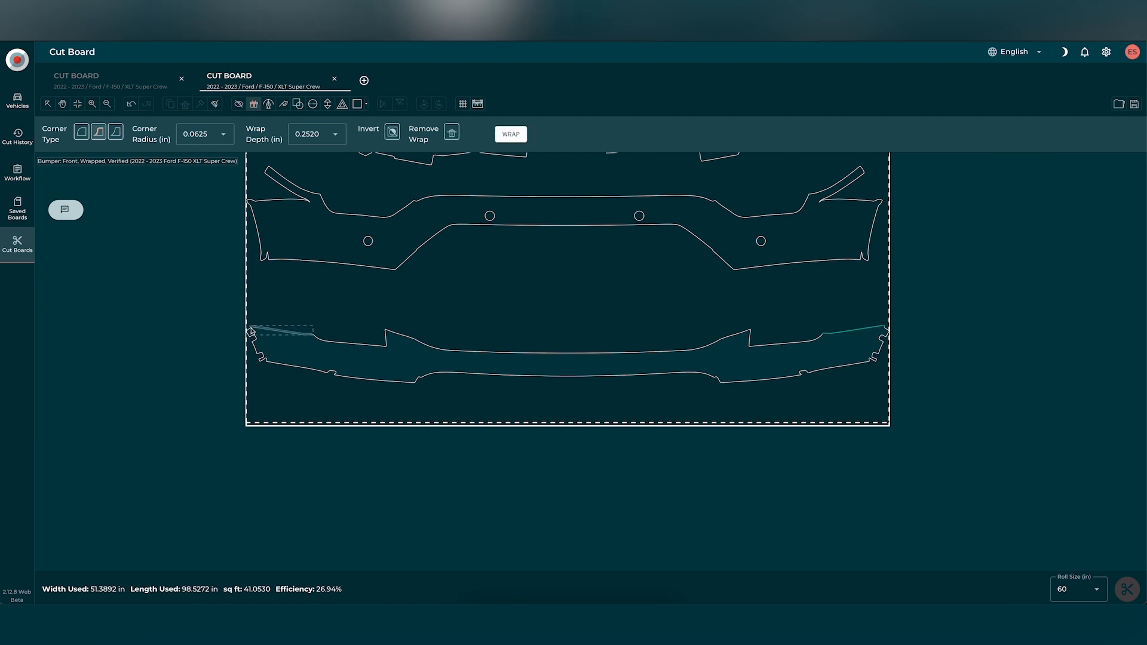
pyautogui.click(508, 135)
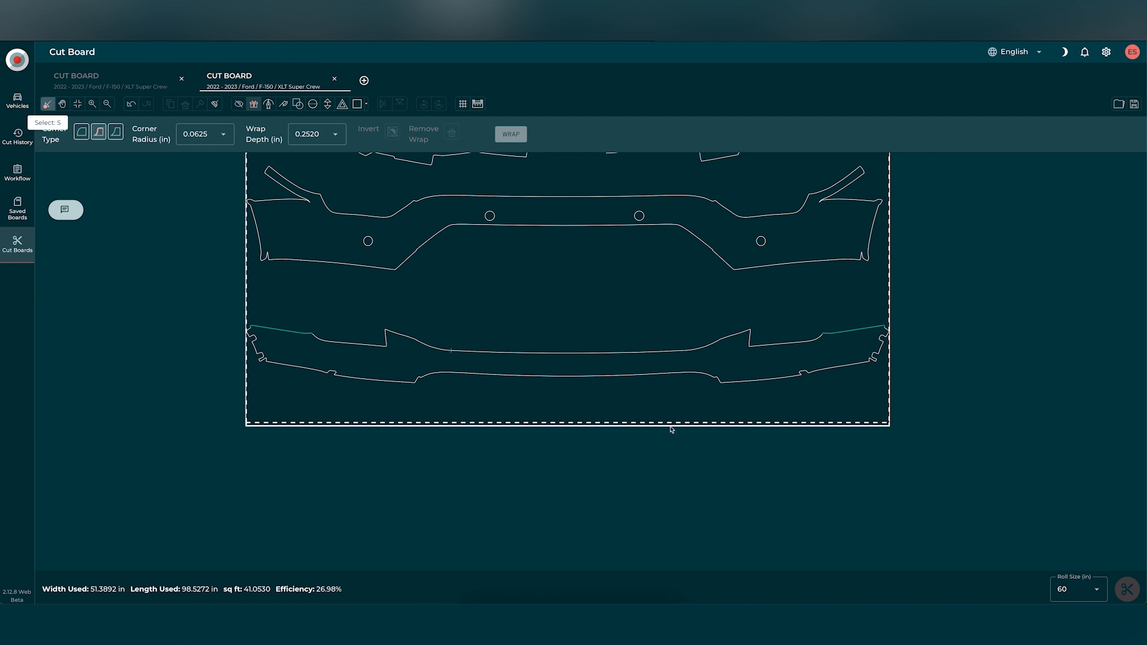
# - Move the front bumper down to the board's lower margin, shift the lower front bumper down above it, and clear the selection
pyautogui.click(48, 105)
pyautogui.moveTo(574, 374); pyautogui.dragTo(571, 411)
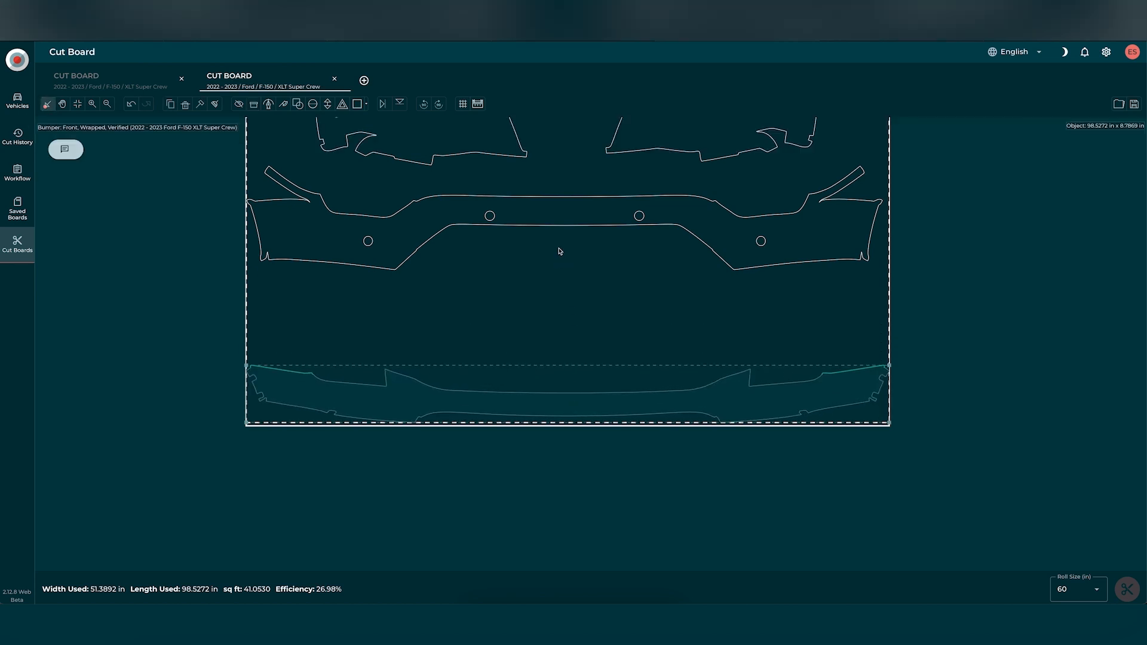
pyautogui.moveTo(555, 210); pyautogui.dragTo(551, 255)
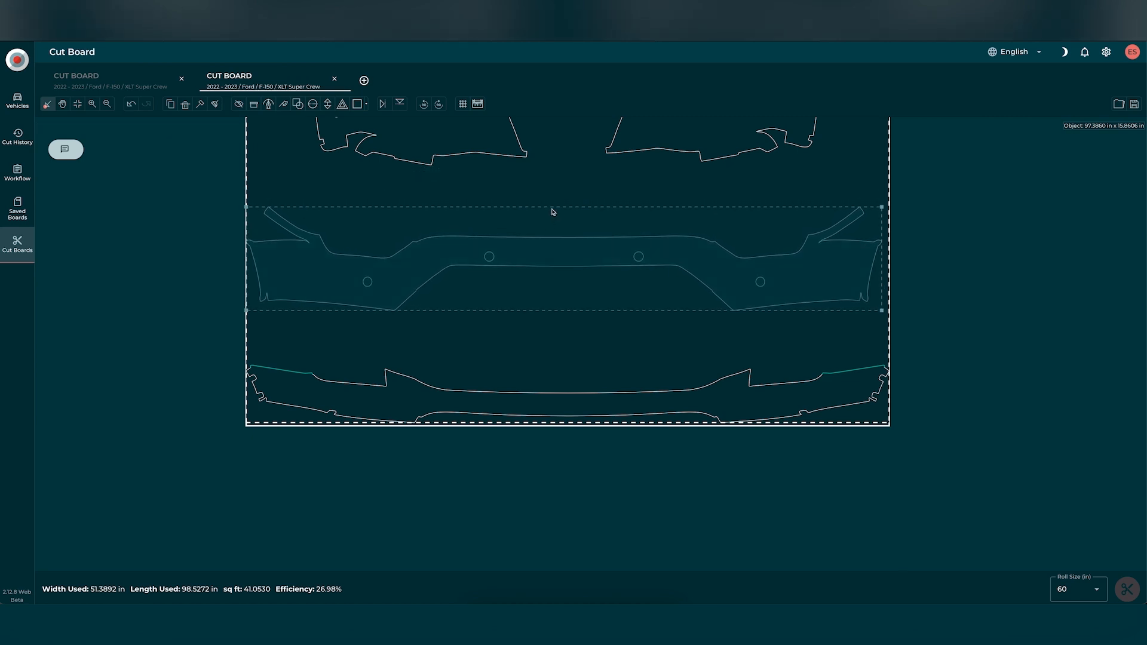
pyautogui.press('Escape')
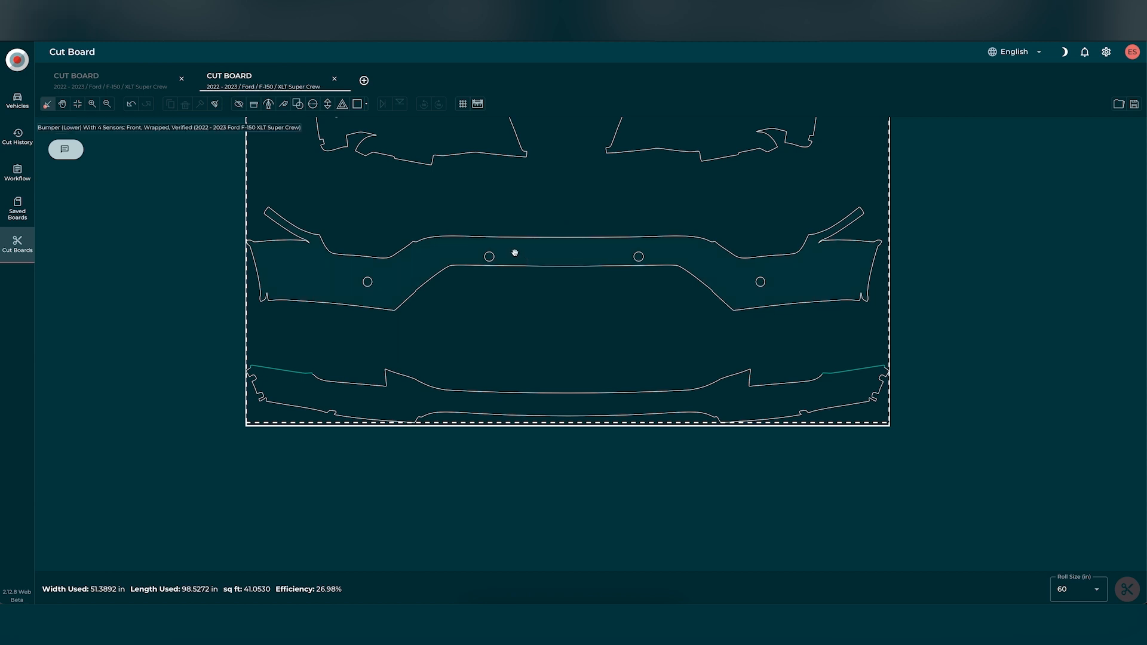
pyautogui.scroll(4, 550, 353)
pyautogui.scroll(-5, 551, 355)
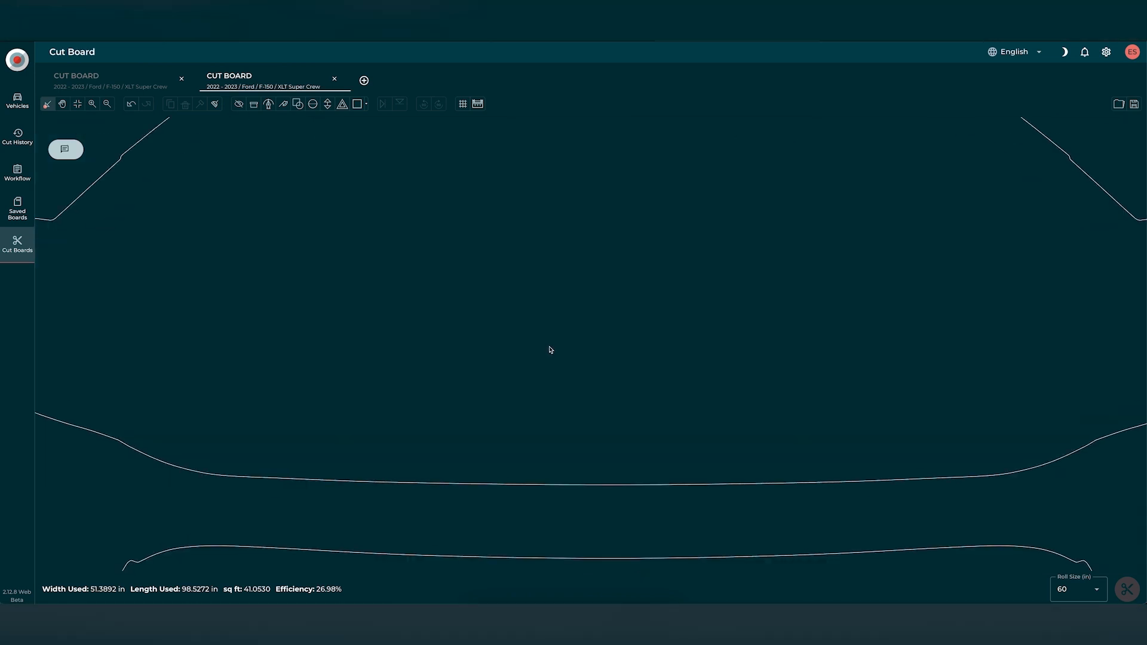
pyautogui.scroll(-1, 550, 245)
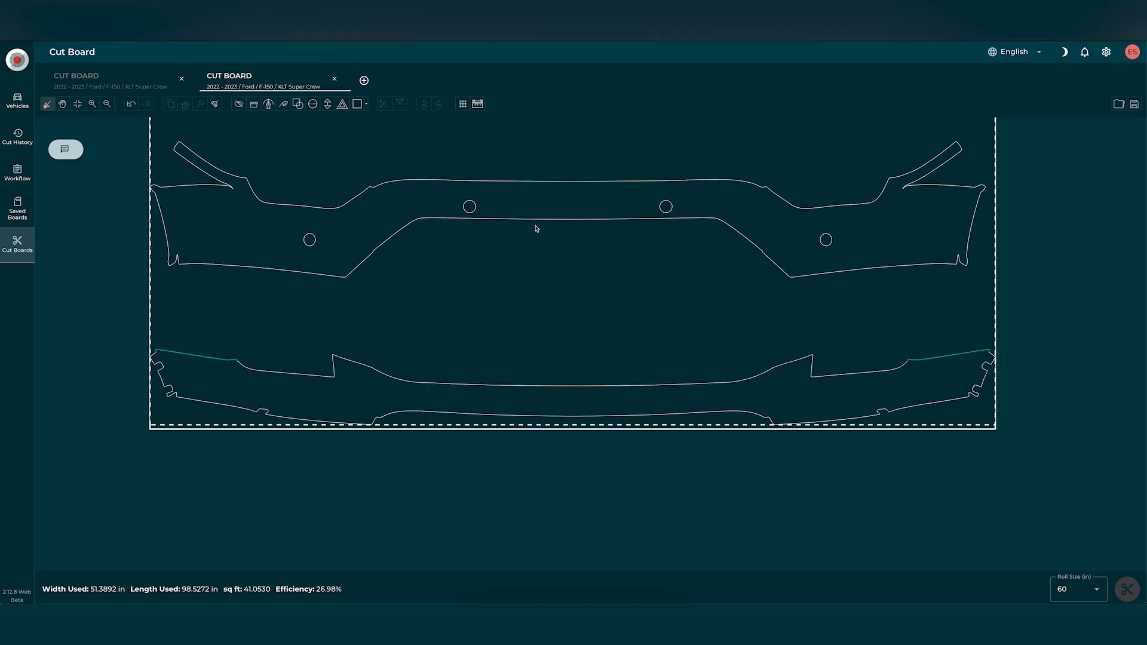
pyautogui.scroll(-5, 533, 248)
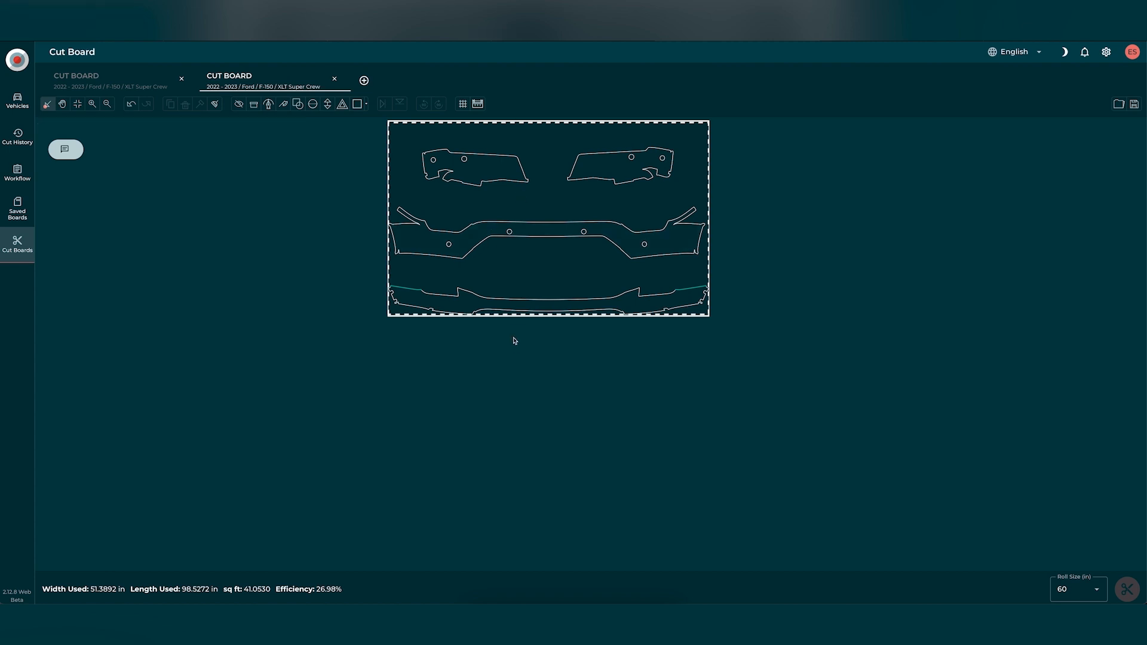
pyautogui.scroll(-5, 514, 348)
pyautogui.scroll(5, 520, 311)
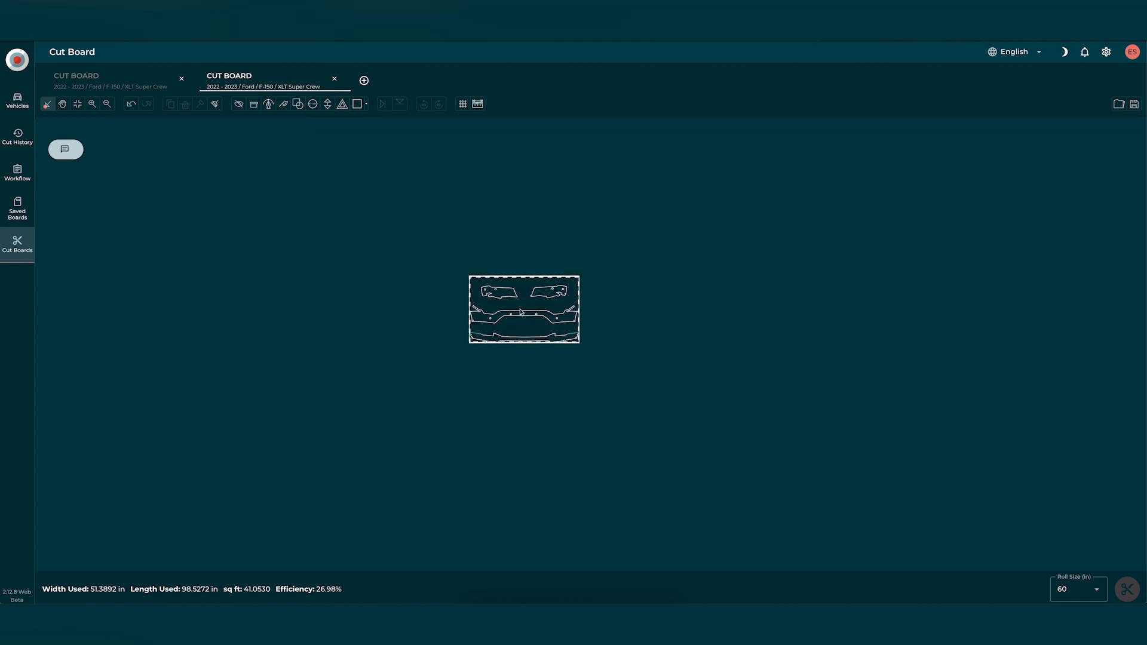
pyautogui.scroll(2, 520, 311)
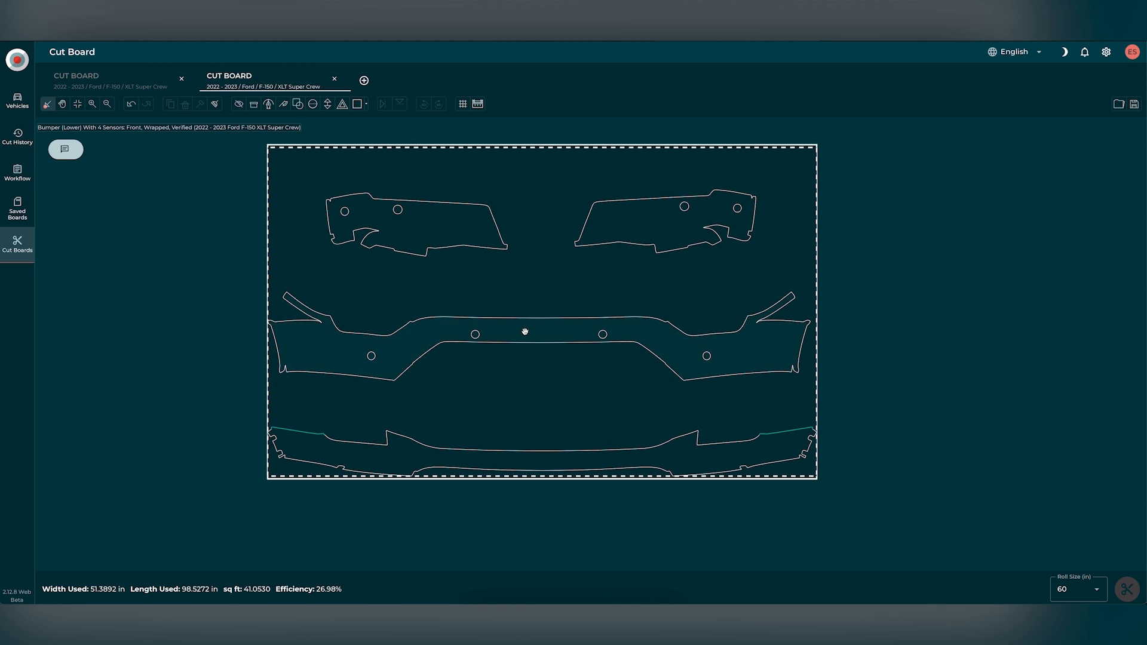
# - Turn off all sensor cutouts on the board's bumper patterns using the Hide options
pyautogui.click(525, 332)
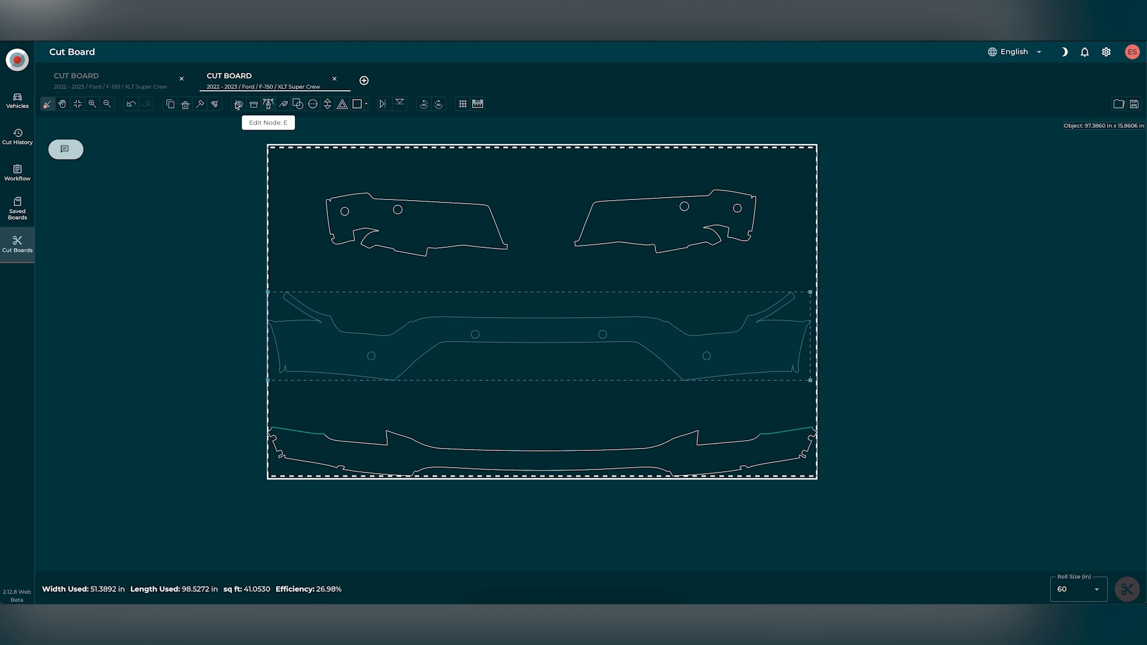
pyautogui.click(238, 106)
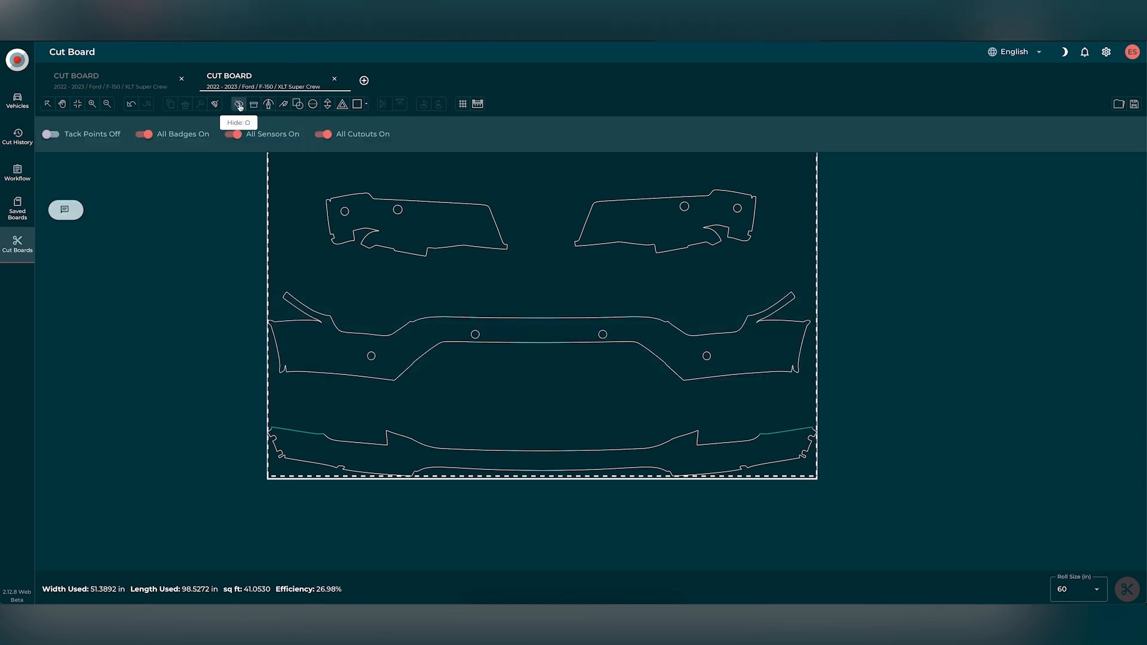
pyautogui.click(233, 135)
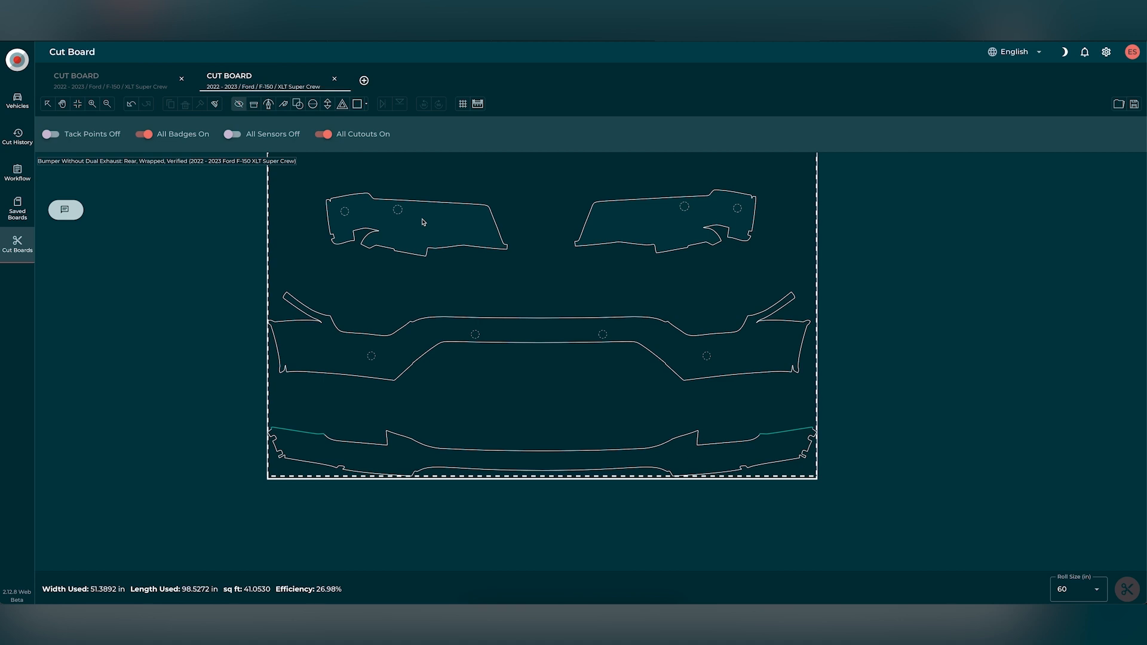
# - Delete the nodes forming the two narrow arms above the left and right ends of the lower front bumper using Edit Node
pyautogui.click(270, 106)
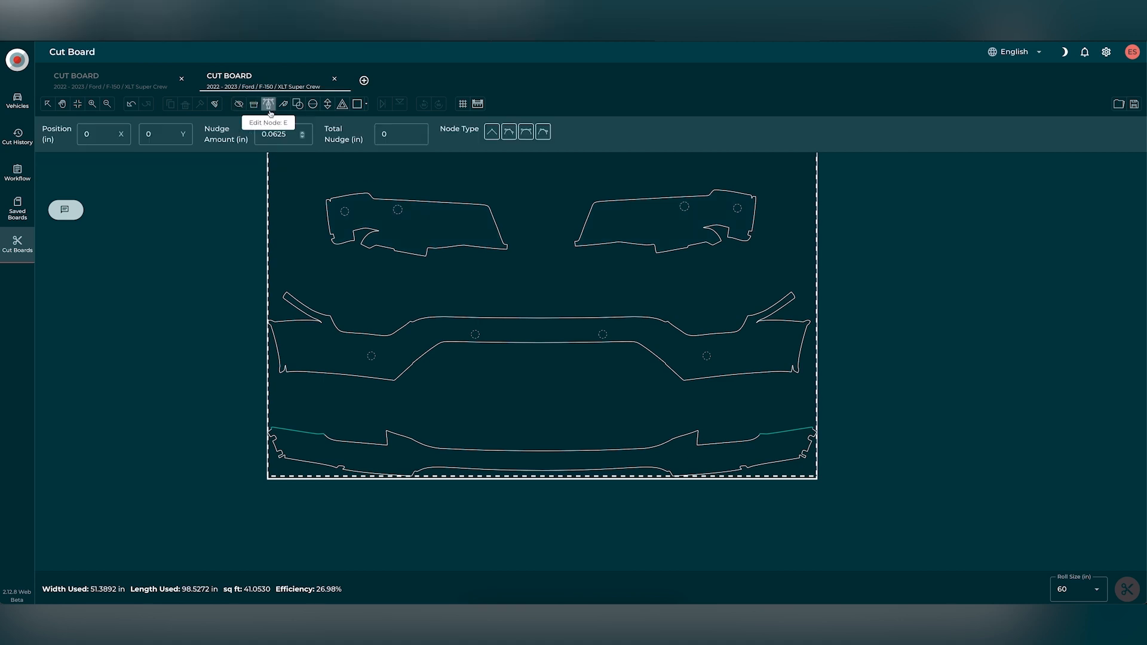
pyautogui.click(306, 332)
pyautogui.moveTo(275, 285); pyautogui.dragTo(343, 322)
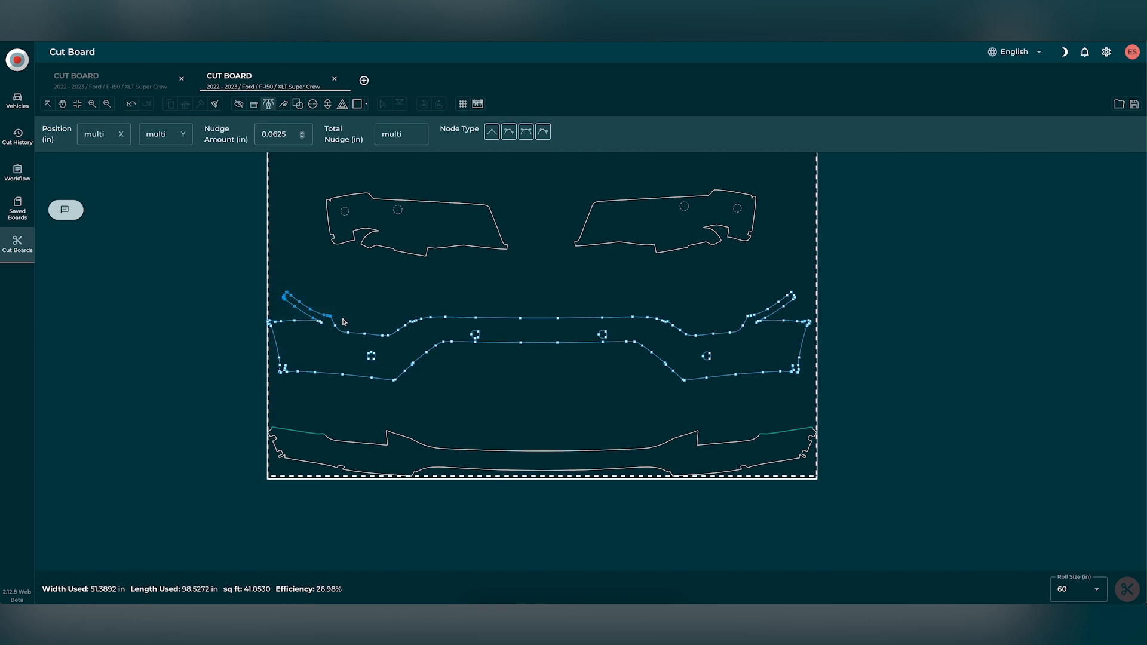
pyautogui.press('Delete')
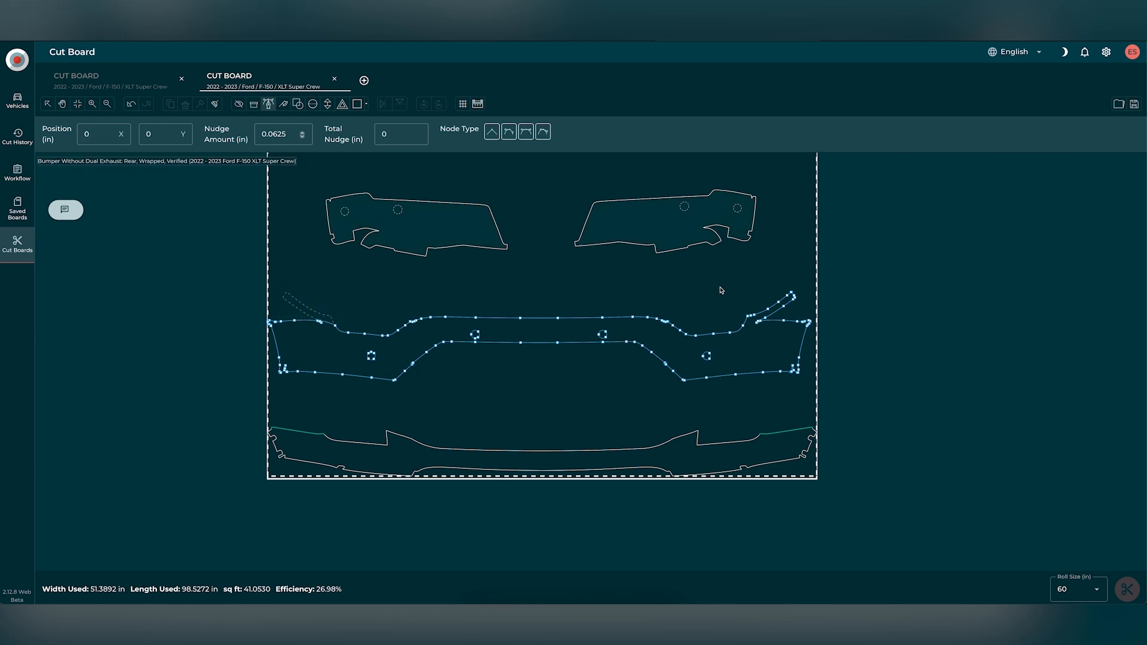
pyautogui.moveTo(804, 287); pyautogui.dragTo(735, 321)
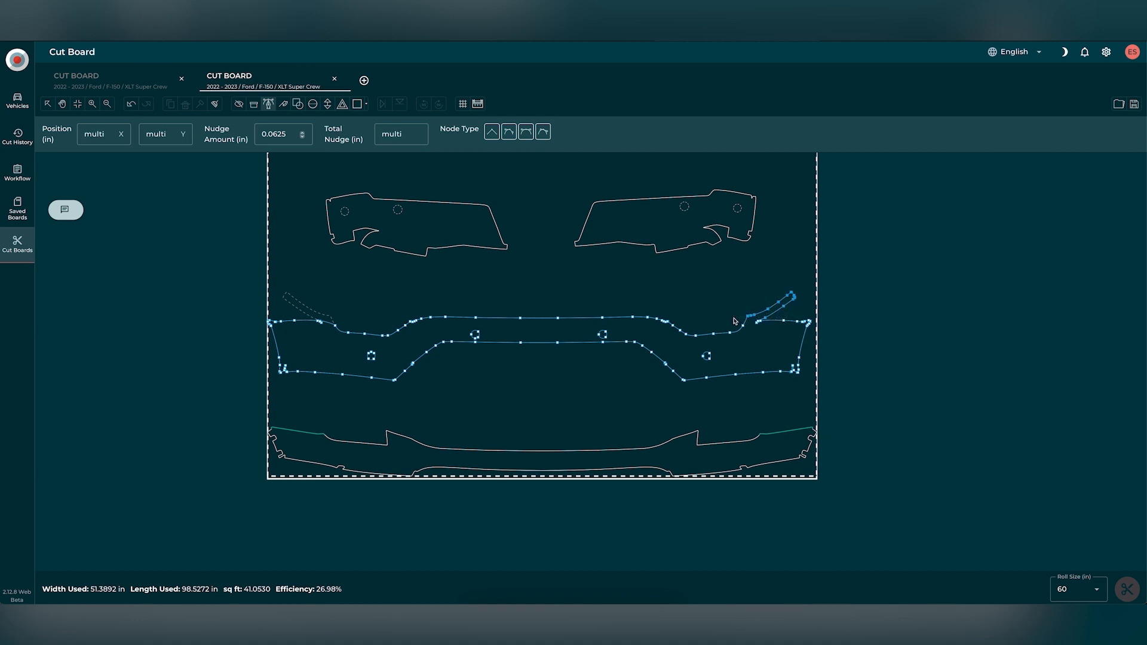
pyautogui.press('Delete')
# - Enlarge the lower front bumper's left wing by nudging its top, outer and bottom edge nodes outward
pyautogui.click(270, 107)
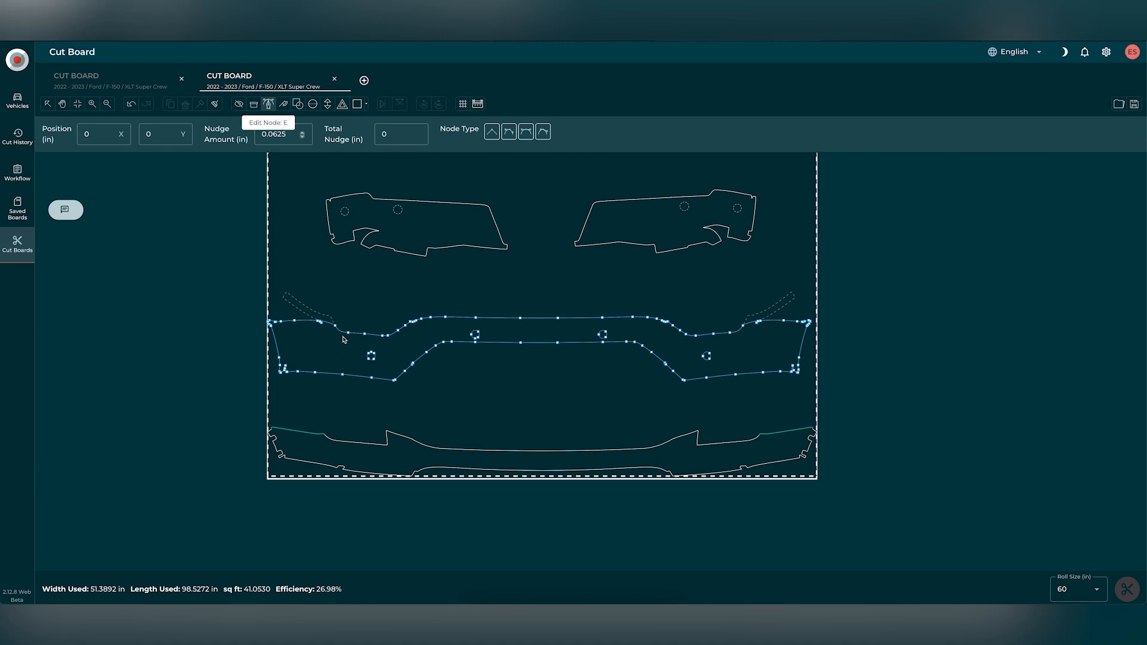
pyautogui.moveTo(338, 313); pyautogui.dragTo(292, 311)
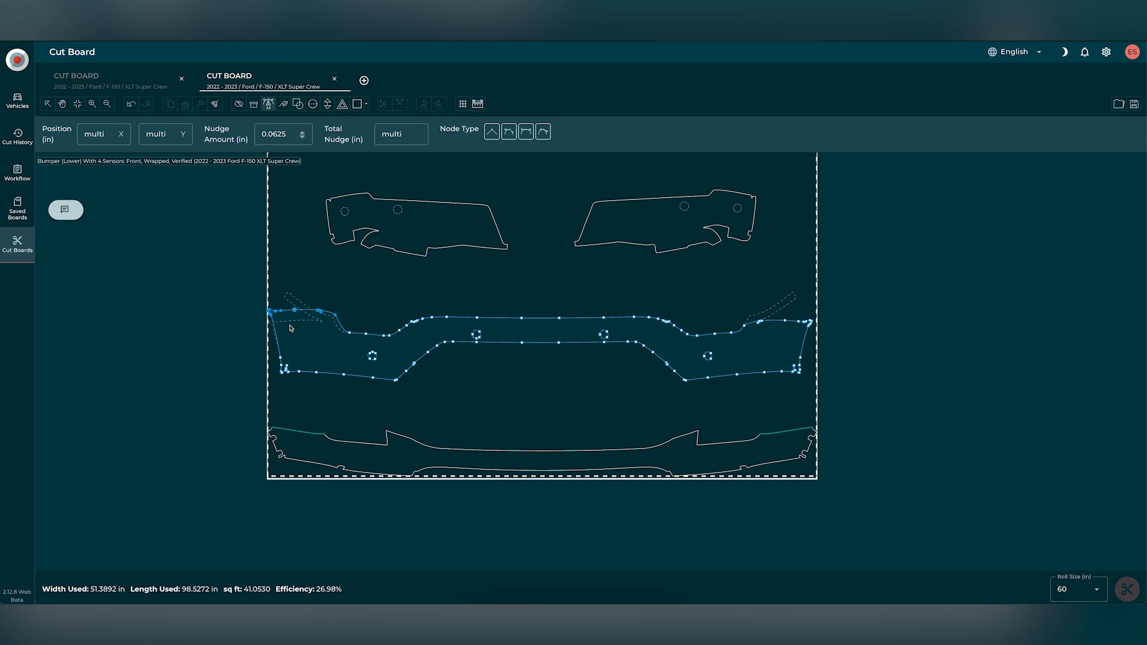
pyautogui.click(286, 297)
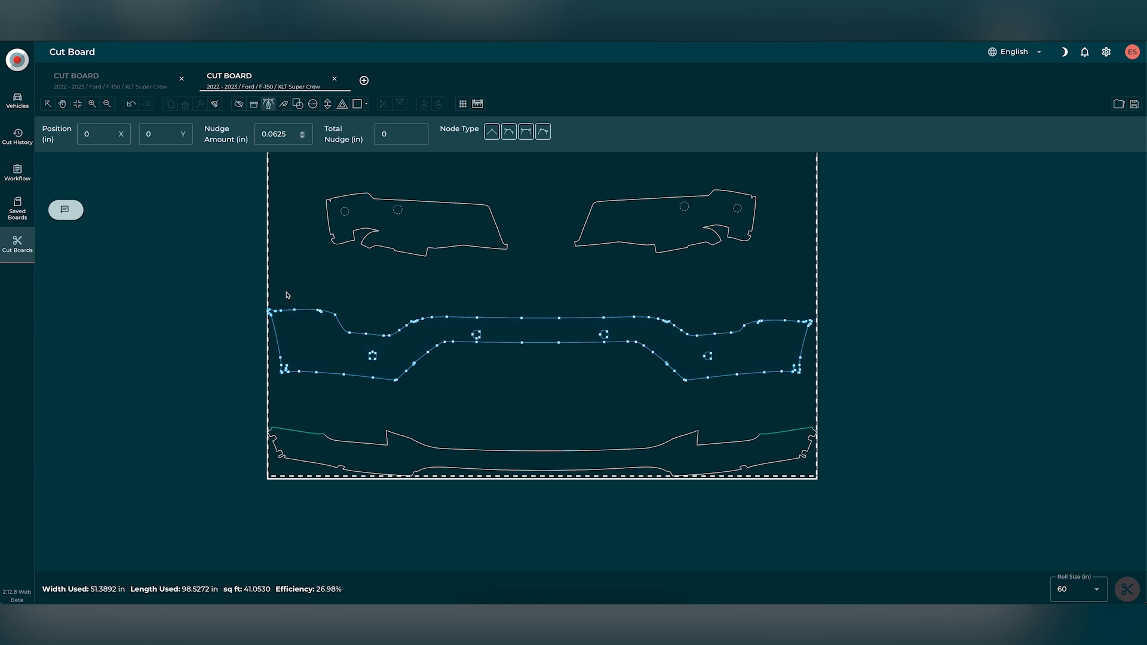
pyautogui.moveTo(289, 289); pyautogui.dragTo(270, 362)
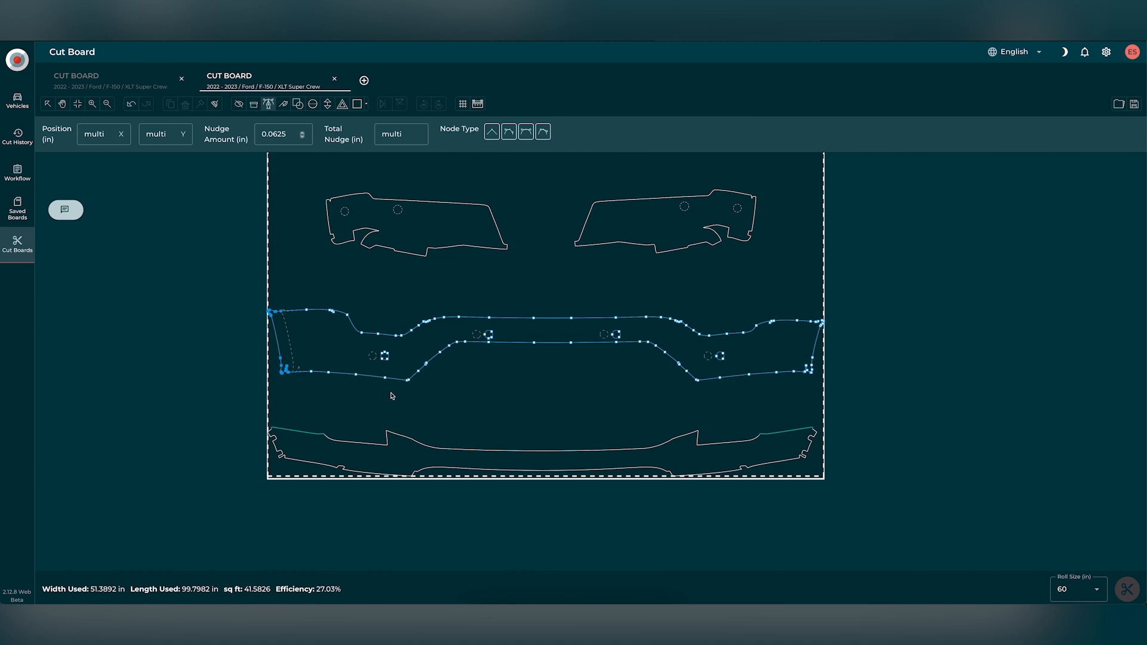
pyautogui.click(274, 373)
pyautogui.moveTo(271, 363); pyautogui.dragTo(410, 388)
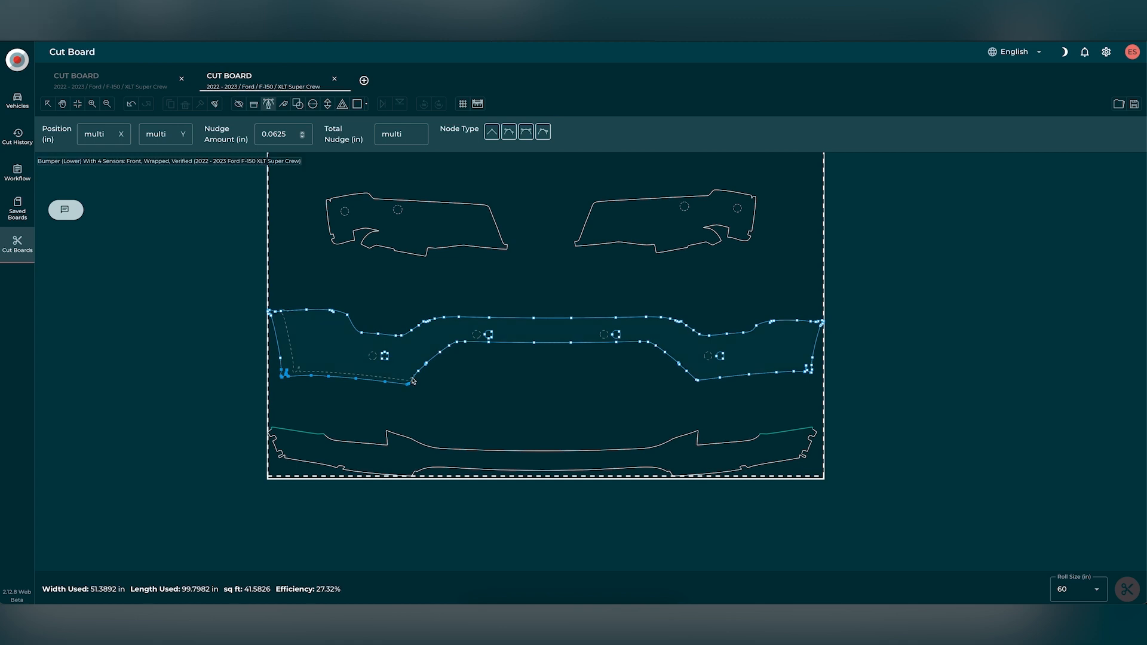
# - Nudge the nodes around the lower front bumper's central underside recess outward, covering the left slope, middle edge and right slope
pyautogui.click(449, 390)
pyautogui.moveTo(453, 341)
pyautogui.mouseDown()
pyautogui.moveTo(435, 375)
pyautogui.moveTo(450, 345)
pyautogui.mouseUp()
pyautogui.scroll(-3, 518, 352)
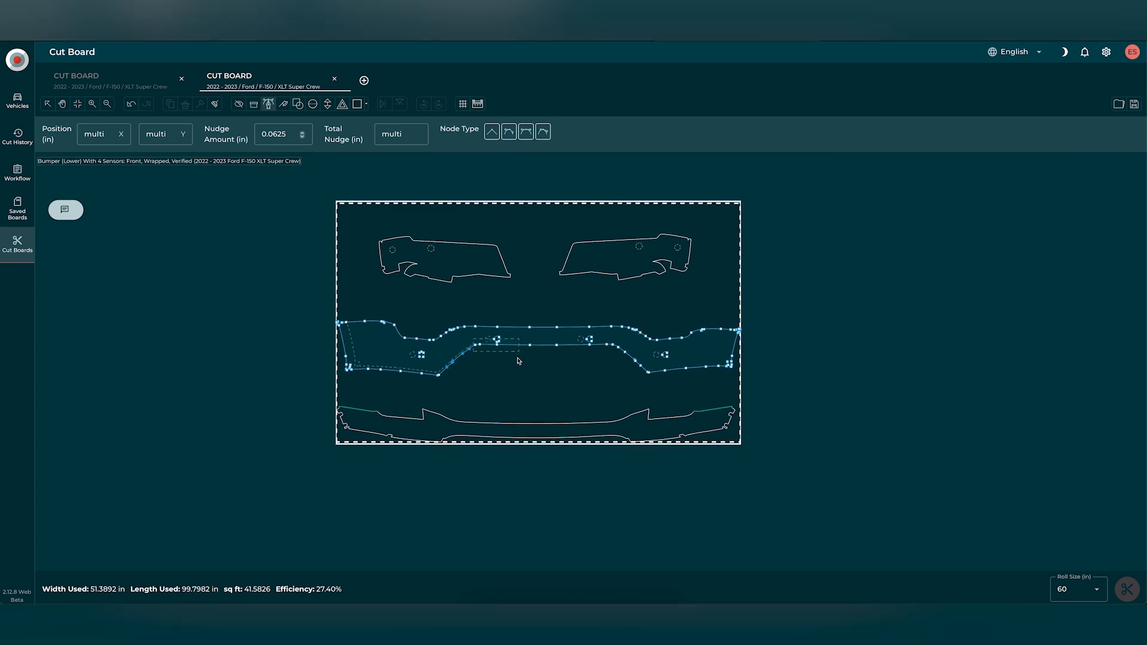
pyautogui.moveTo(577, 354)
pyautogui.mouseDown()
pyautogui.moveTo(622, 353)
pyautogui.moveTo(599, 349)
pyautogui.mouseUp()
pyautogui.scroll(-1, 595, 347)
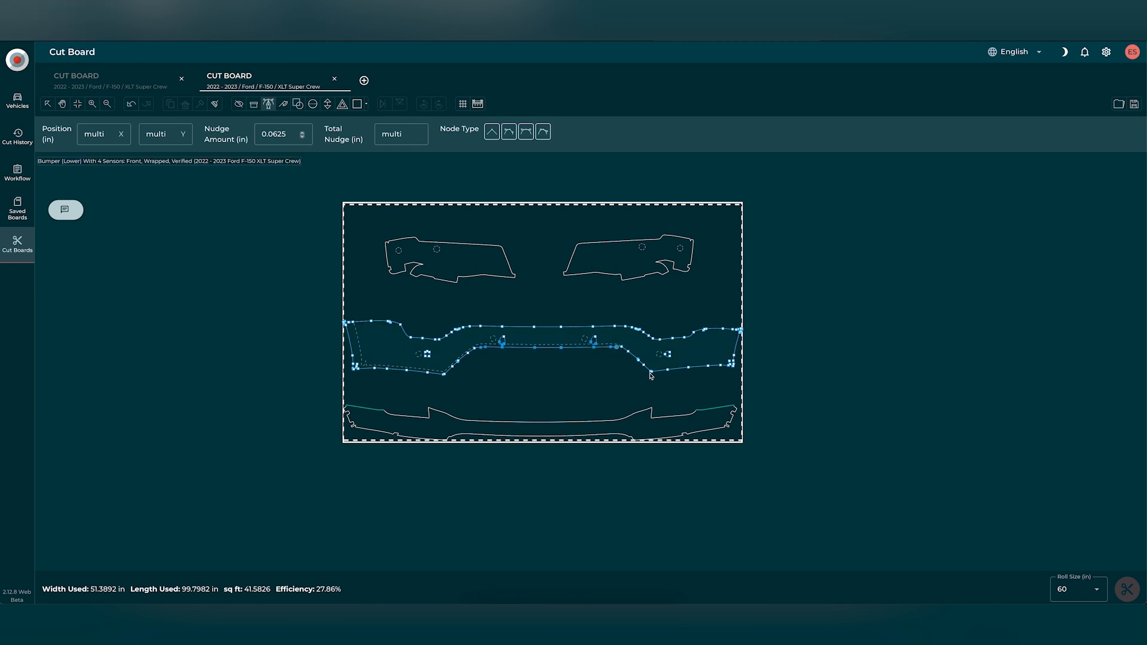
pyautogui.moveTo(648, 379)
pyautogui.mouseDown()
pyautogui.moveTo(621, 345)
pyautogui.moveTo(636, 361)
pyautogui.mouseUp()
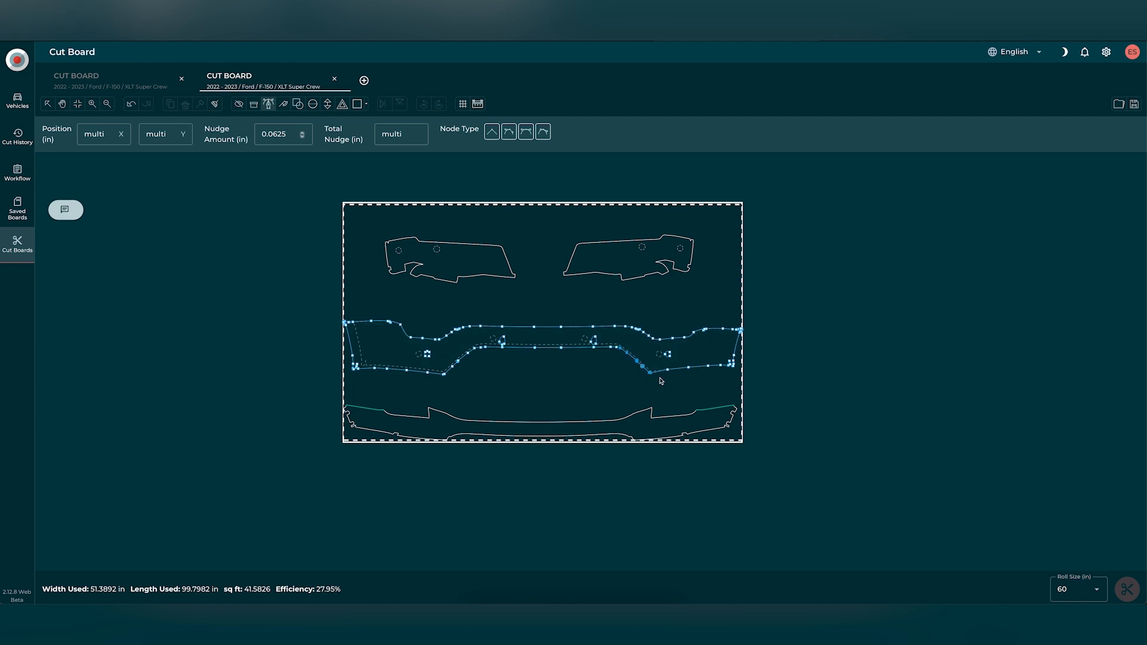
# - Extend the lower front bumper's right wing by nudging its bottom edge nodes down and its end nodes outward
pyautogui.click(737, 367)
pyautogui.moveTo(741, 358); pyautogui.dragTo(671, 377)
pyautogui.press('Down')
pyautogui.moveTo(728, 317); pyautogui.dragTo(744, 359)
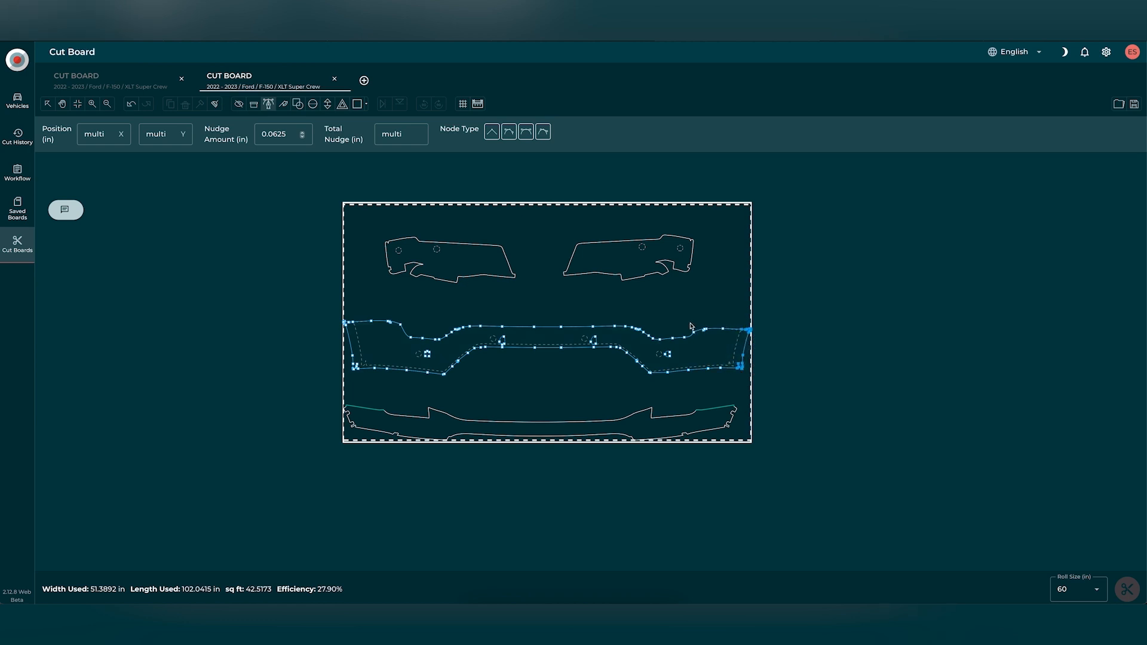
# - Raise the top edge nodes of the lower front bumper's right wing to roughly match the left wing
pyautogui.moveTo(688, 320); pyautogui.dragTo(723, 324)
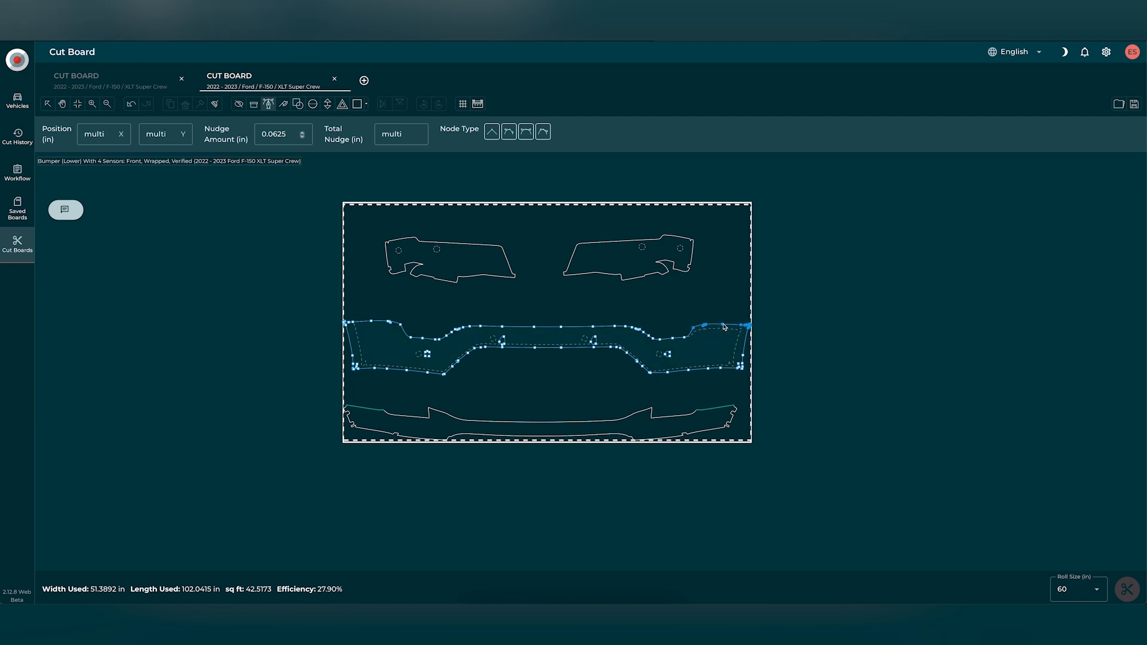
pyautogui.press('Up')
pyautogui.press('Up')
pyautogui.press('Up')
pyautogui.press('Down')
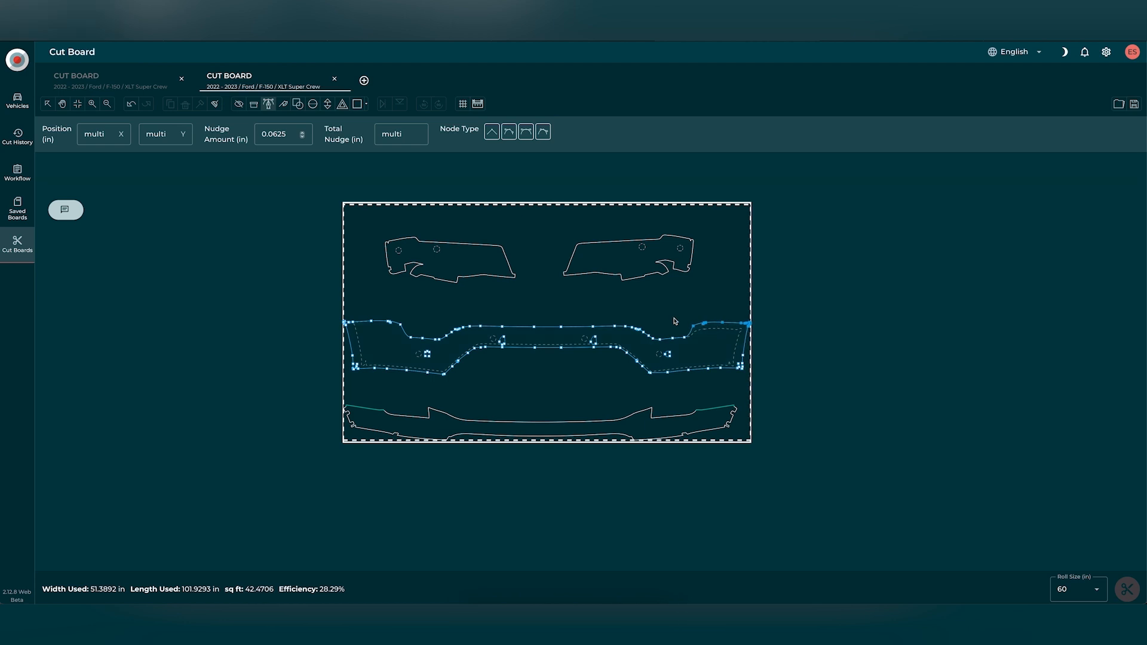
# - Nudge up the nodes in the right and left dips of the lower front bumper's top edge
pyautogui.click(676, 322)
pyautogui.moveTo(689, 339); pyautogui.dragTo(654, 342)
pyautogui.press('Up')
pyautogui.moveTo(408, 330); pyautogui.dragTo(439, 343)
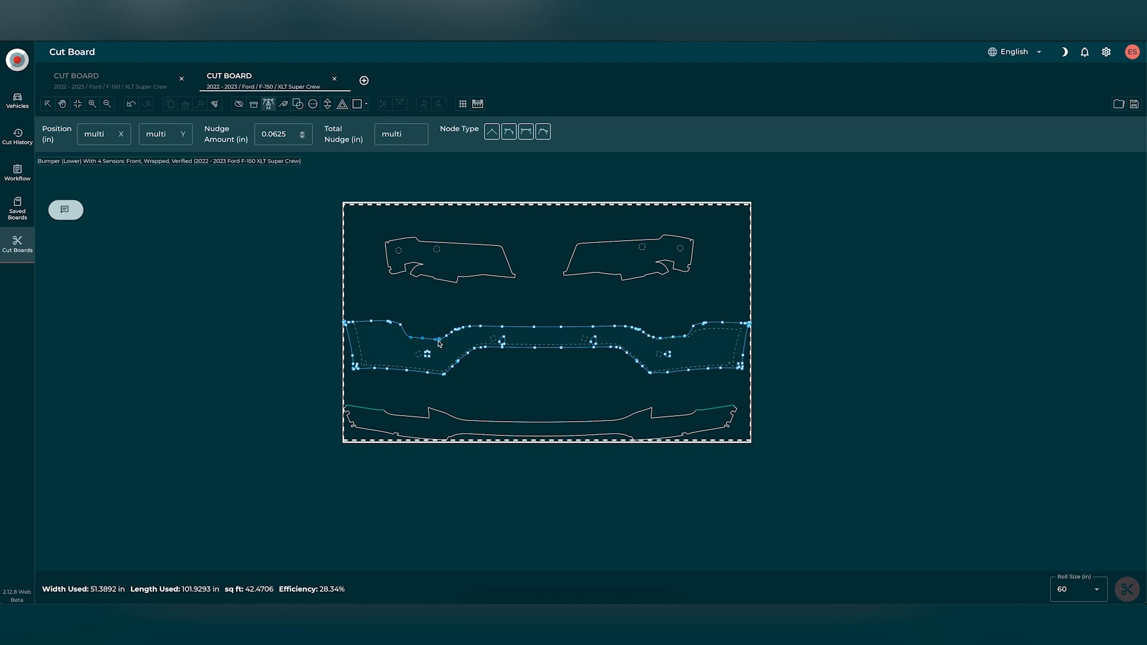
pyautogui.press('Up')
pyautogui.press('Up')
pyautogui.press('Up')
pyautogui.press('Up')
pyautogui.press('Up')
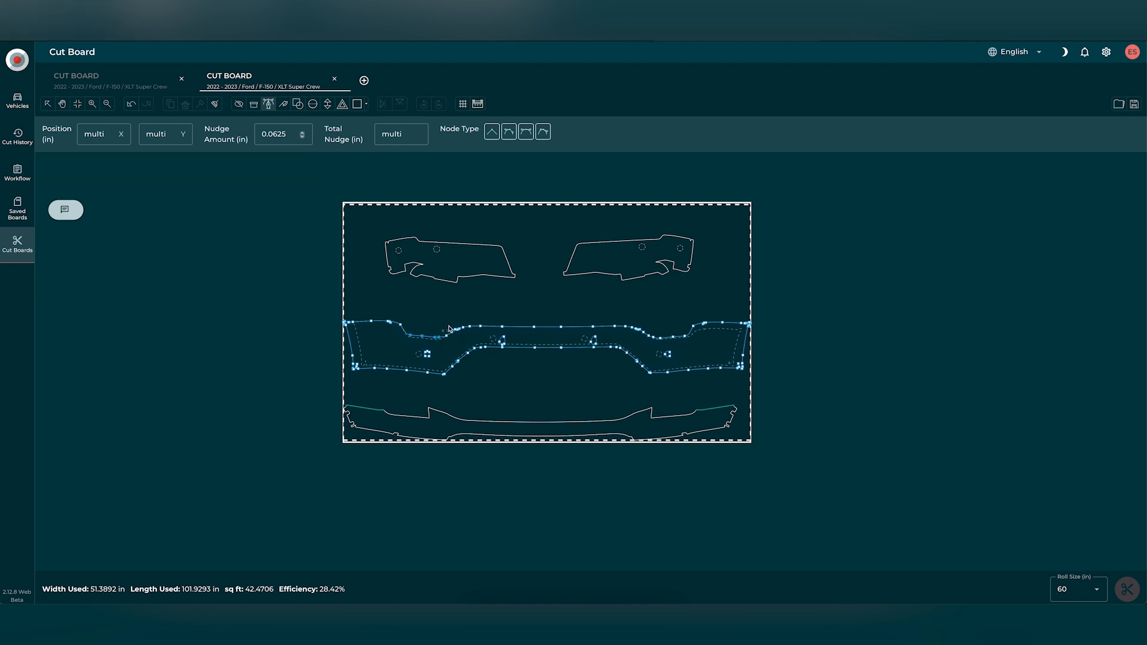
# - Nudge up the nodes on the sloped left shoulder of the lower front bumper's top edge
pyautogui.click(441, 322)
pyautogui.moveTo(466, 340); pyautogui.dragTo(478, 340)
pyautogui.moveTo(467, 333); pyautogui.dragTo(466, 332)
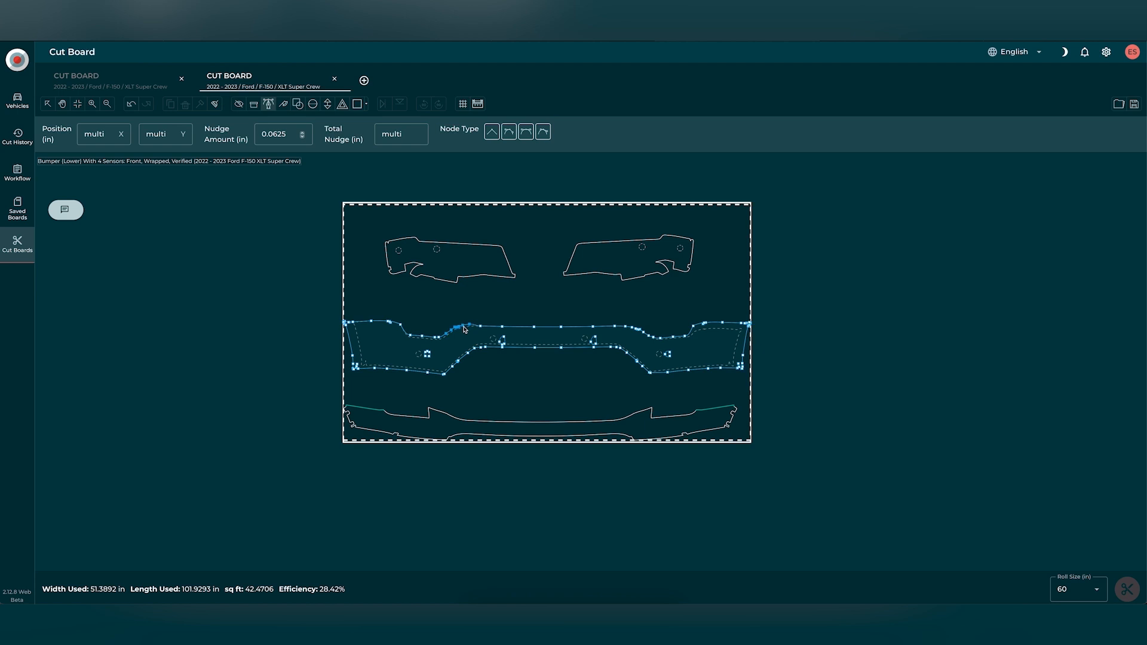
pyautogui.press('Up')
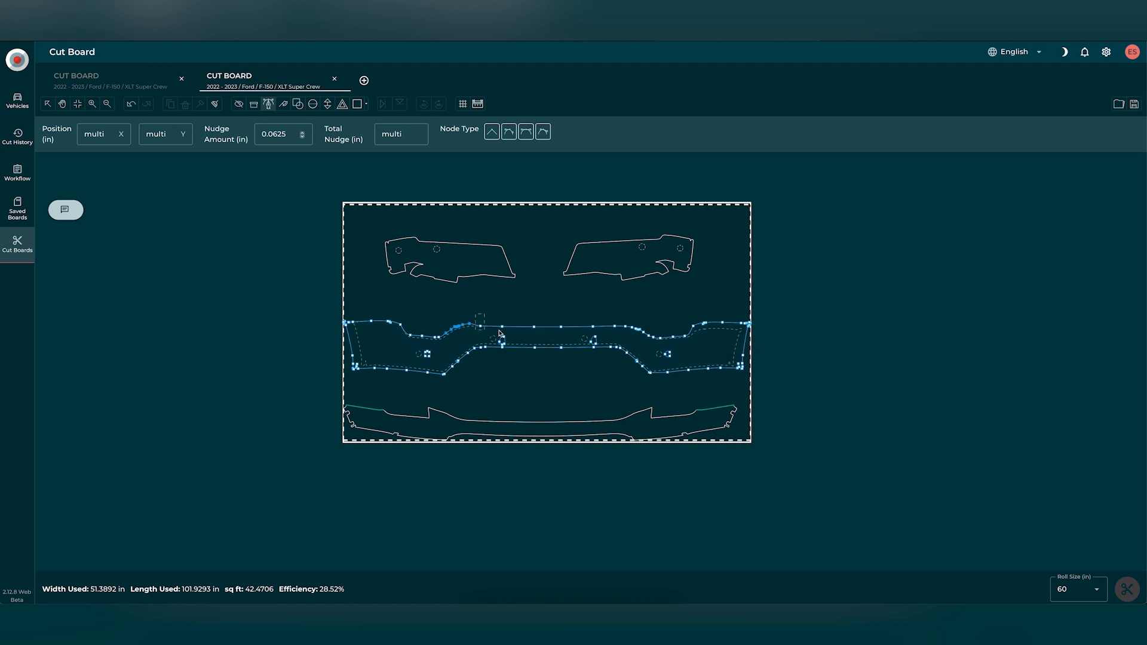
# - Nudge the nodes along the middle of the lower front bumper's top edge upward and slightly to the left
pyautogui.moveTo(499, 333); pyautogui.dragTo(627, 329)
pyautogui.press('Up')
pyautogui.press('Up')
pyautogui.press('Up')
pyautogui.press('Up')
pyautogui.press('Up')
pyautogui.press('Up')
pyautogui.press('Up')
pyautogui.press('Up')
pyautogui.press('Up')
pyautogui.press('Up')
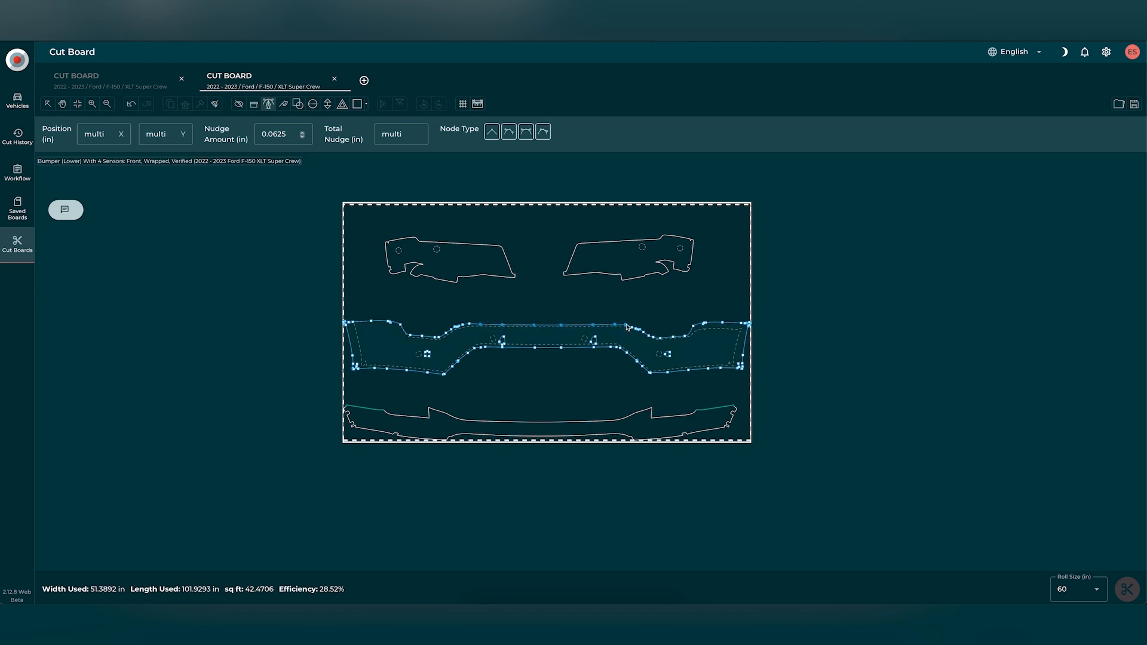
pyautogui.press('Right')
pyautogui.press('Right')
pyautogui.press('Right')
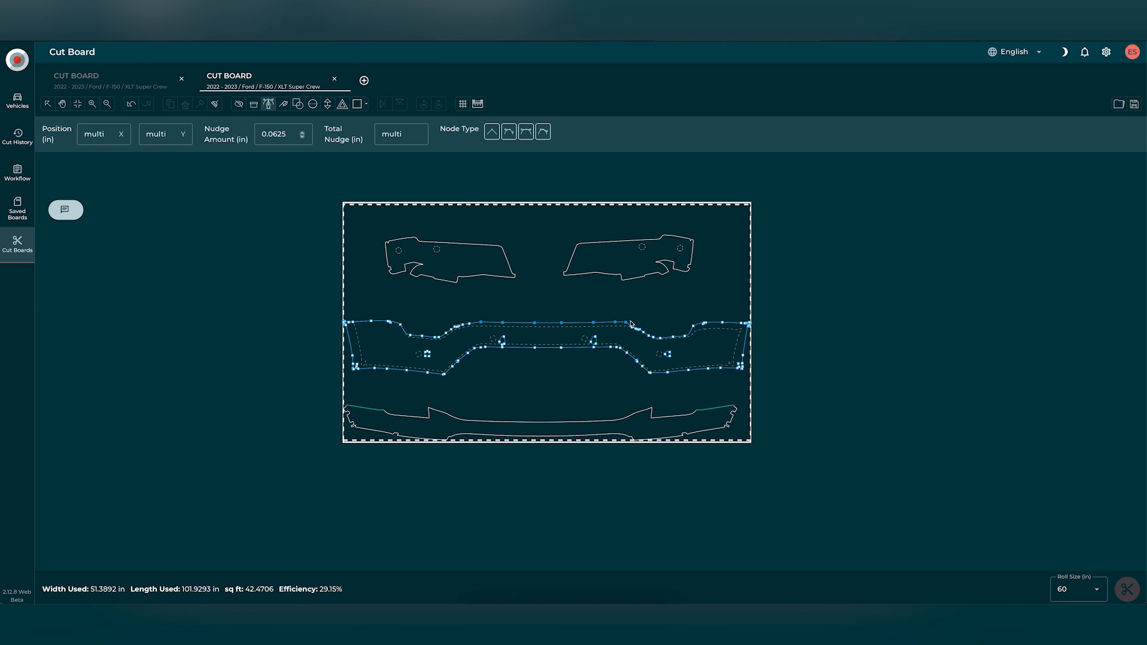
pyautogui.press('Down')
pyautogui.press('Down')
pyautogui.press('Down')
pyautogui.press('Down')
pyautogui.press('Down')
pyautogui.press('Down')
pyautogui.press('Down')
pyautogui.press('Down')
pyautogui.press('Down')
pyautogui.press('Down')
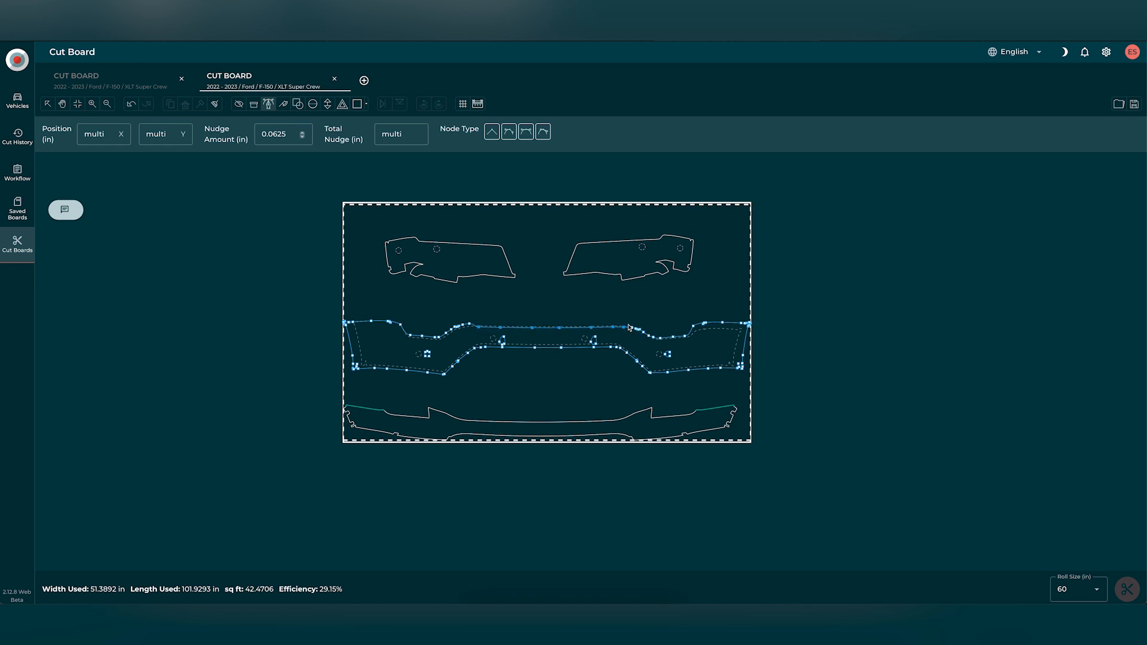
pyautogui.press('Up')
pyautogui.press('Up')
pyautogui.press('Up')
pyautogui.press('Up')
pyautogui.press('Up')
pyautogui.press('Up')
pyautogui.press('Up')
pyautogui.press('Up')
pyautogui.press('Up')
pyautogui.press('Up')
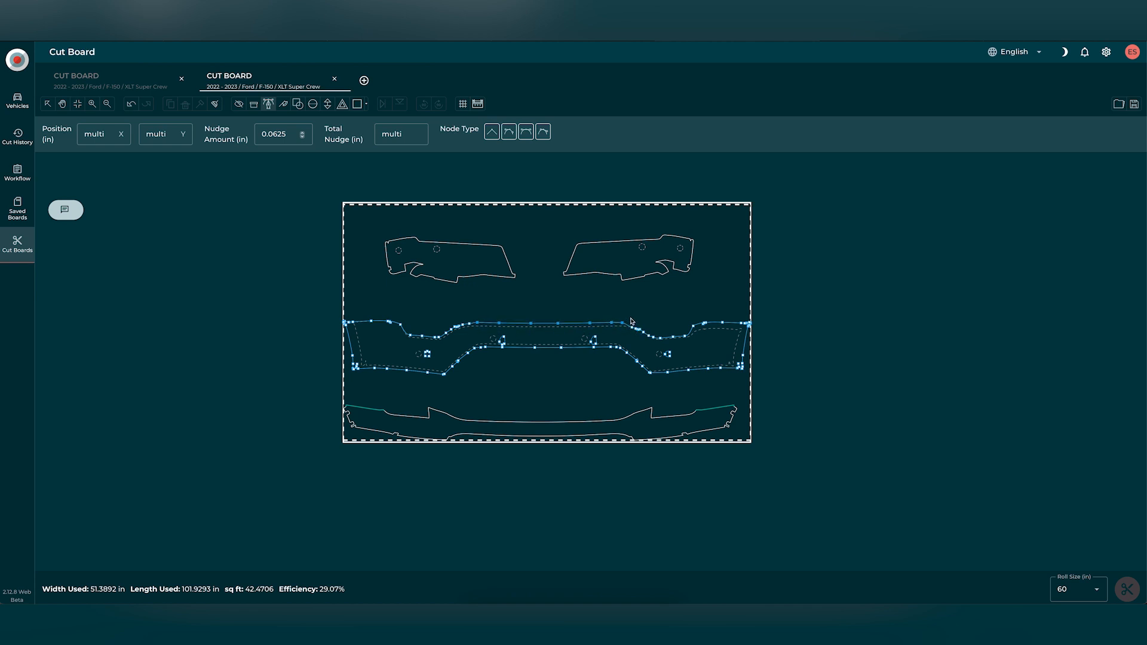
# - Nudge the nodes on the sloped right shoulder of the lower front bumper's top edge outward and clear the node selection
pyautogui.click(634, 321)
pyautogui.click(639, 332)
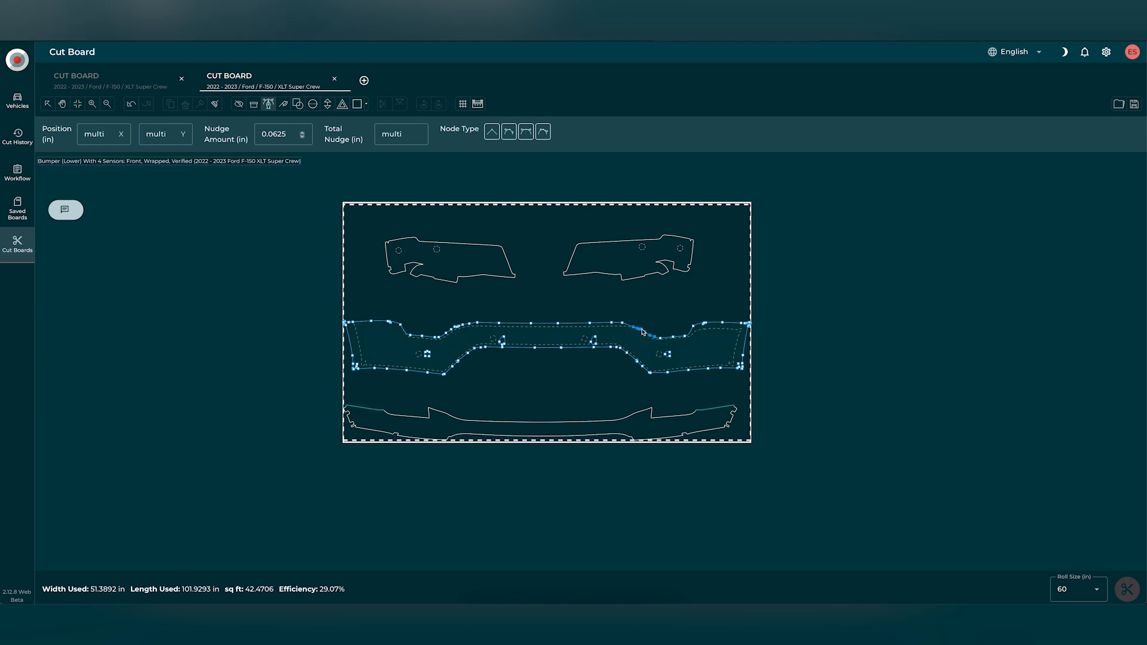
pyautogui.click(645, 319)
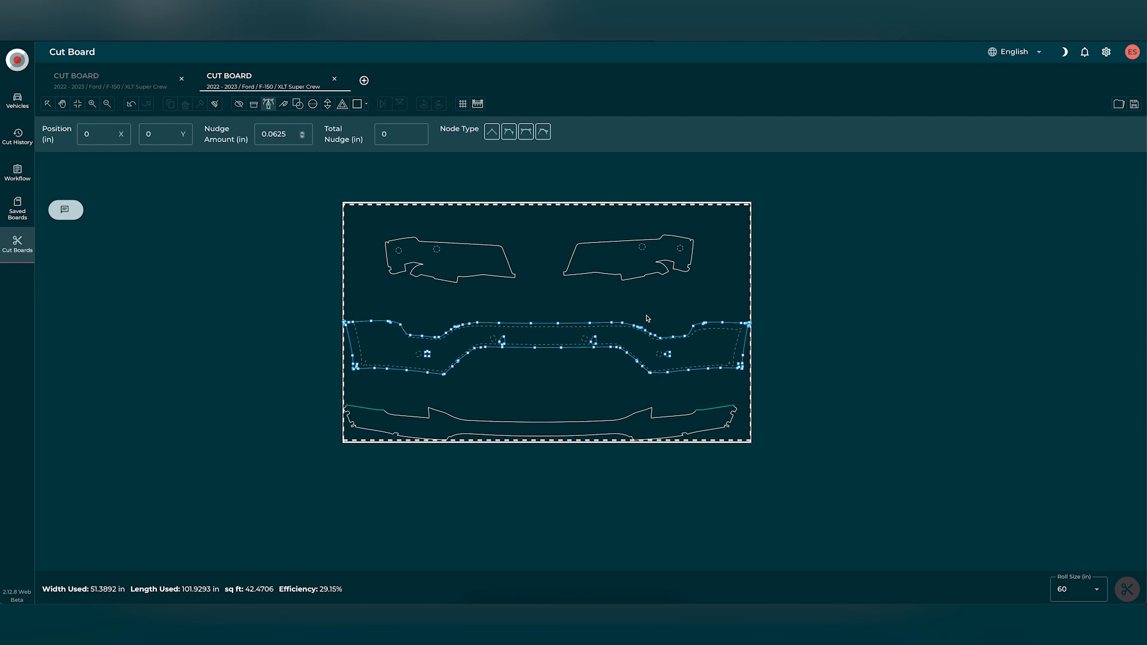
# - Move the lower front bumper down to just above the front bumper, and shift the rear bumper pair down toward it
pyautogui.click(47, 104)
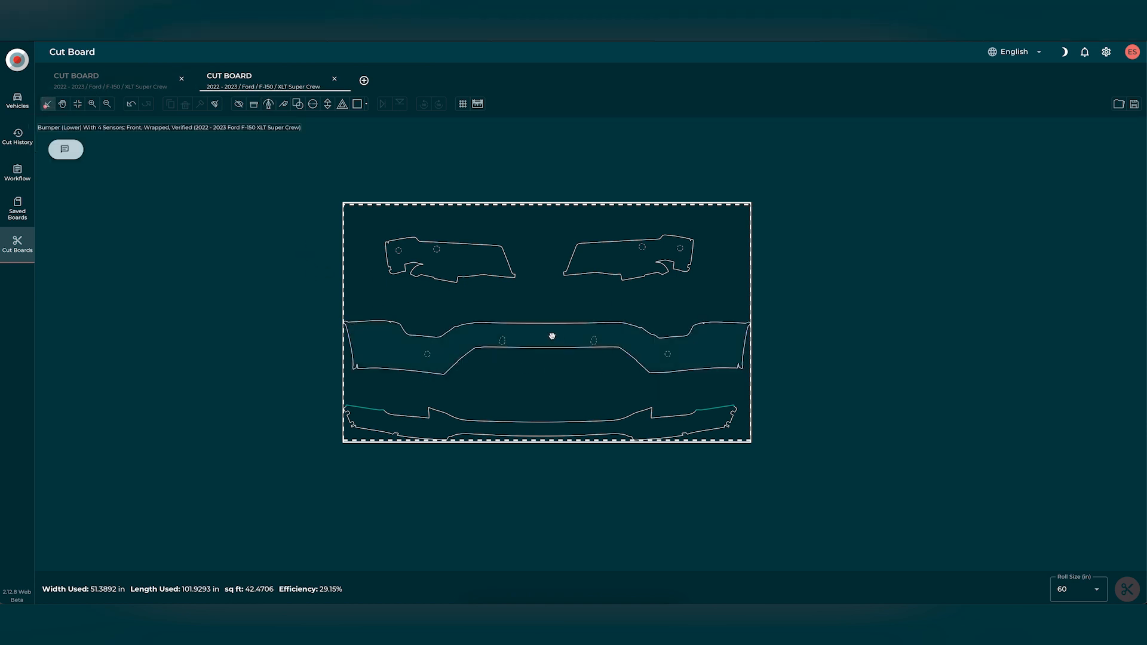
pyautogui.moveTo(553, 347); pyautogui.dragTo(548, 361)
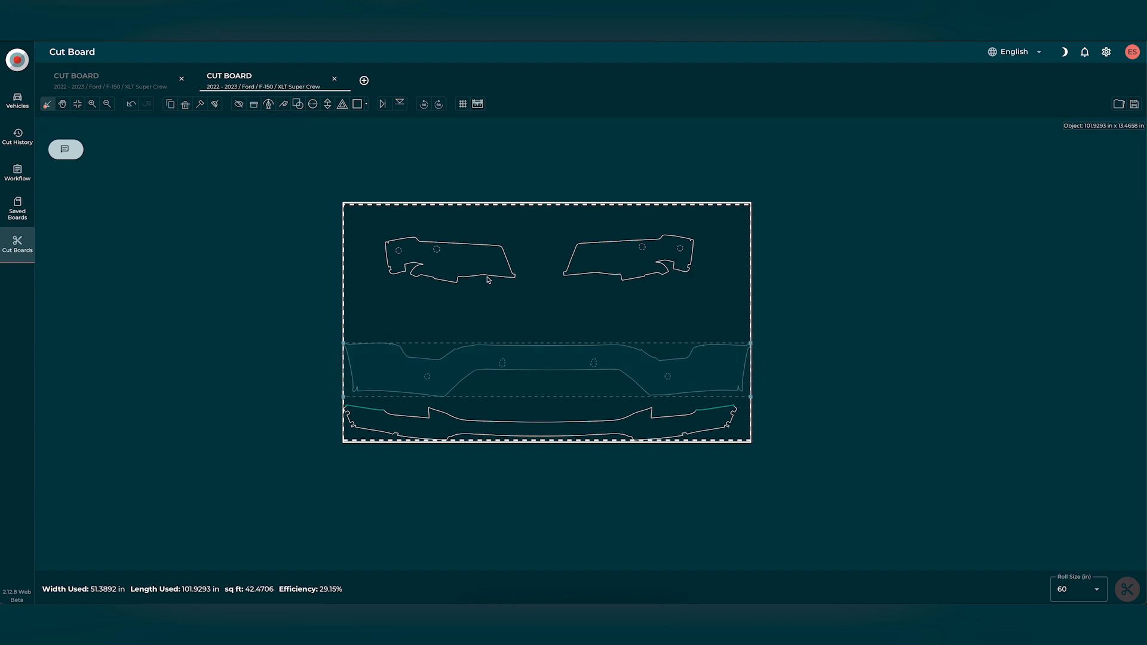
pyautogui.click(476, 257)
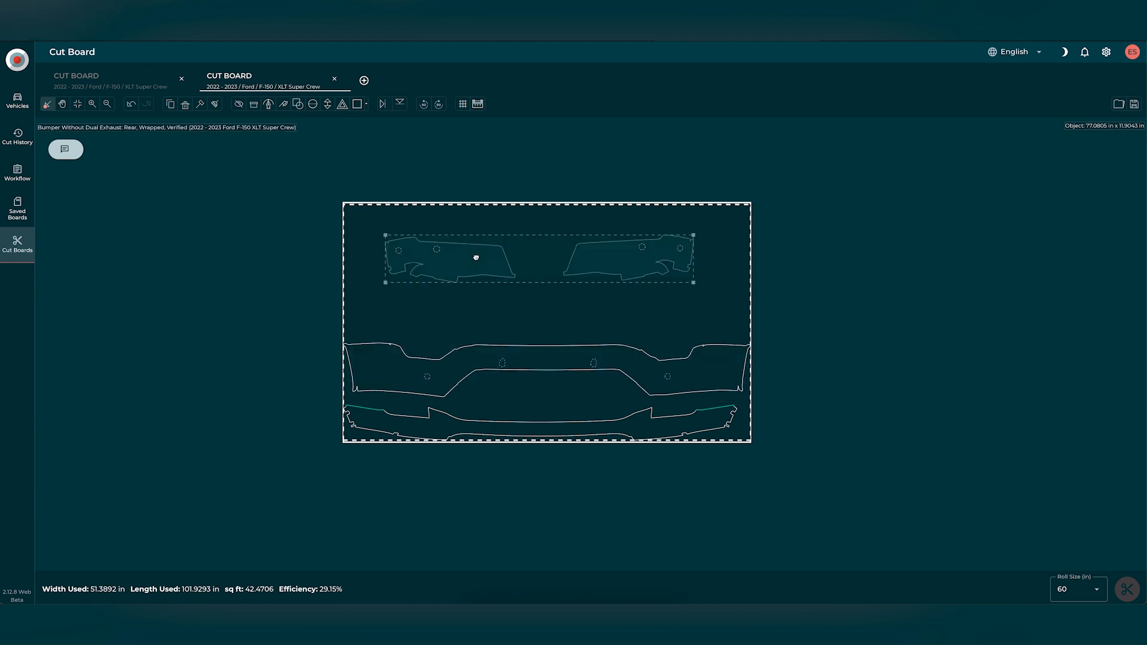
pyautogui.moveTo(476, 257); pyautogui.dragTo(468, 289)
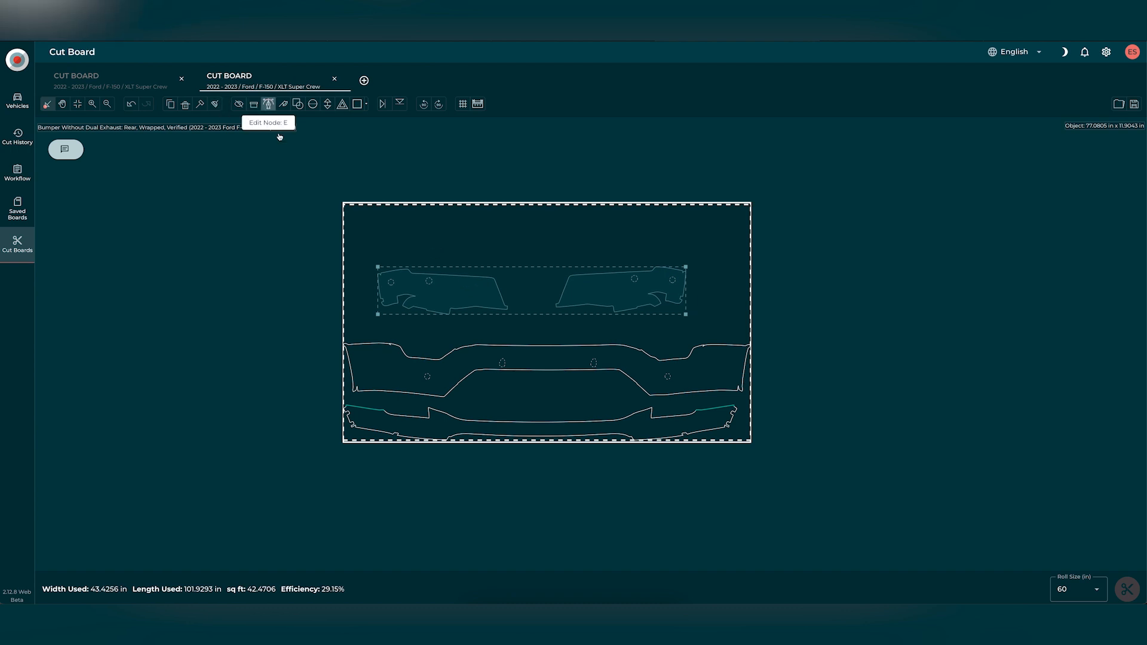
# - On the left rear bumper piece, nudge the slanted inner end nodes outward and the top edge nodes up with Edit Node
pyautogui.click(268, 105)
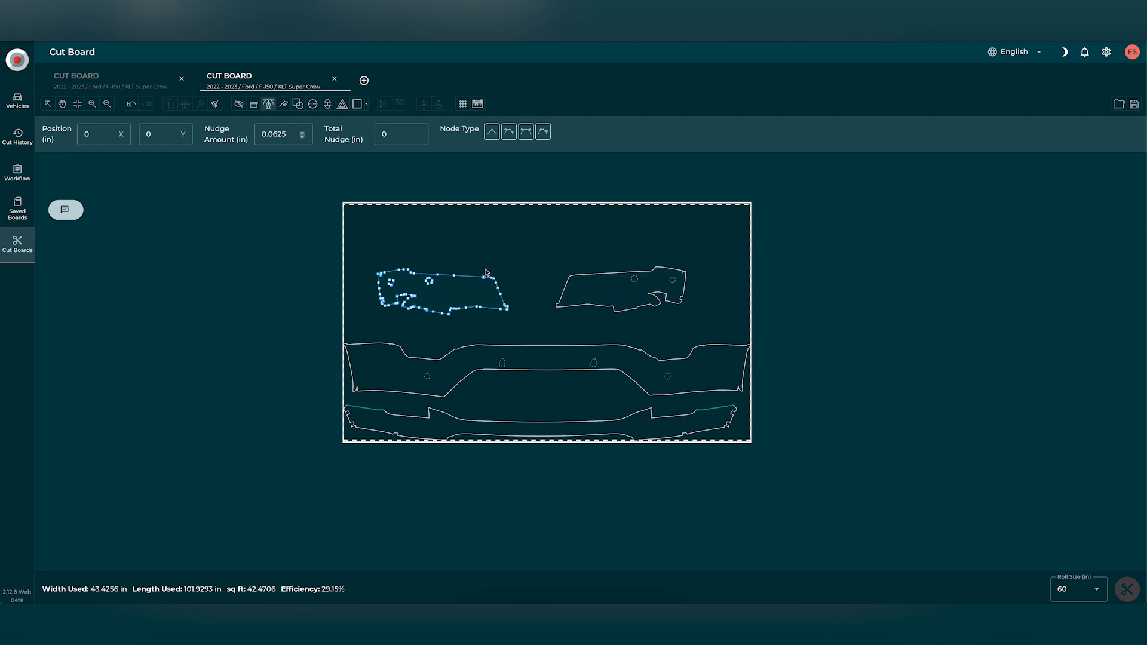
pyautogui.moveTo(486, 270); pyautogui.dragTo(504, 295)
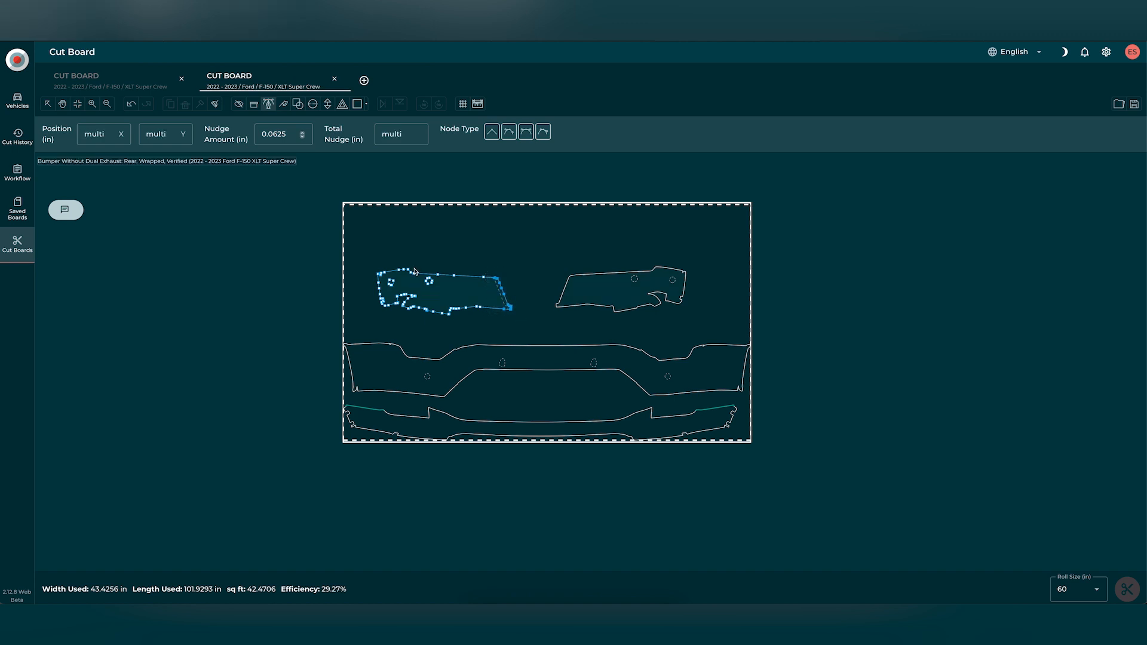
pyautogui.moveTo(368, 261); pyautogui.dragTo(485, 276)
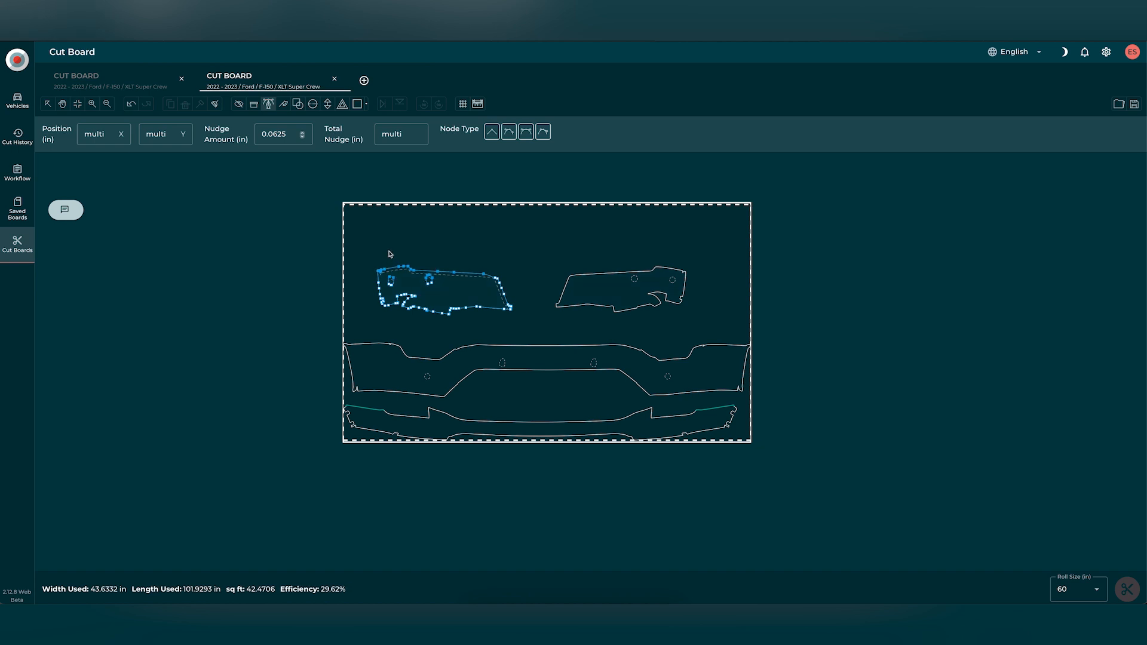
# - Nudge the left rear bumper piece's outer end nodes outward and its bottom edge nodes down, clearing the node selection
pyautogui.moveTo(389, 251); pyautogui.dragTo(371, 299)
pyautogui.click(392, 283)
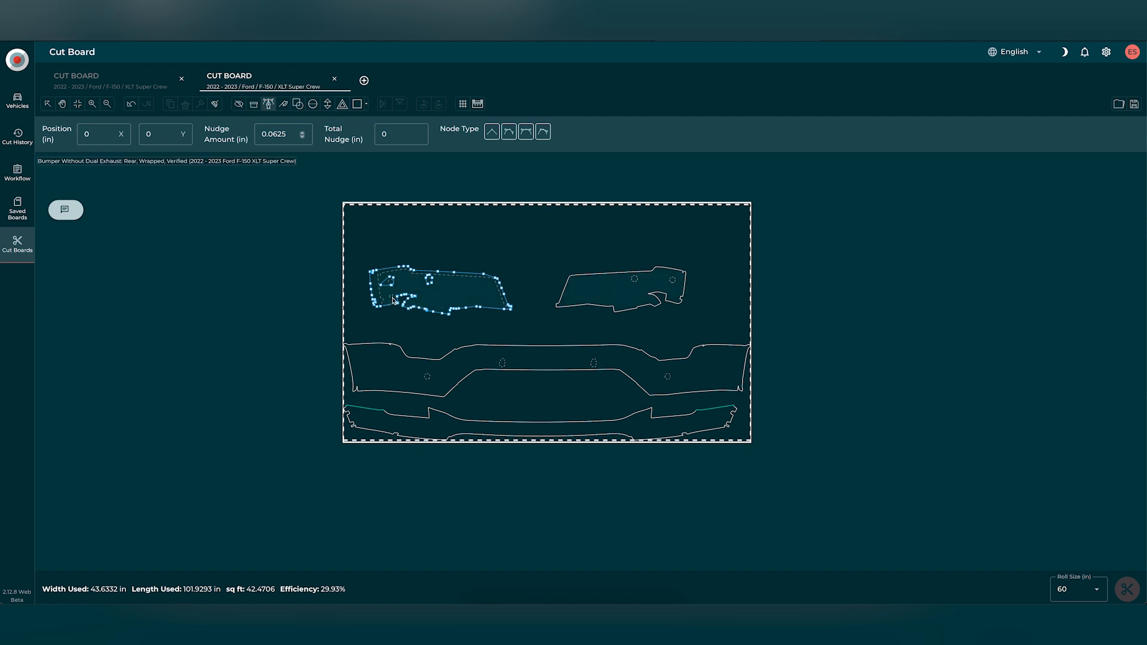
pyautogui.moveTo(392, 299); pyautogui.dragTo(467, 312)
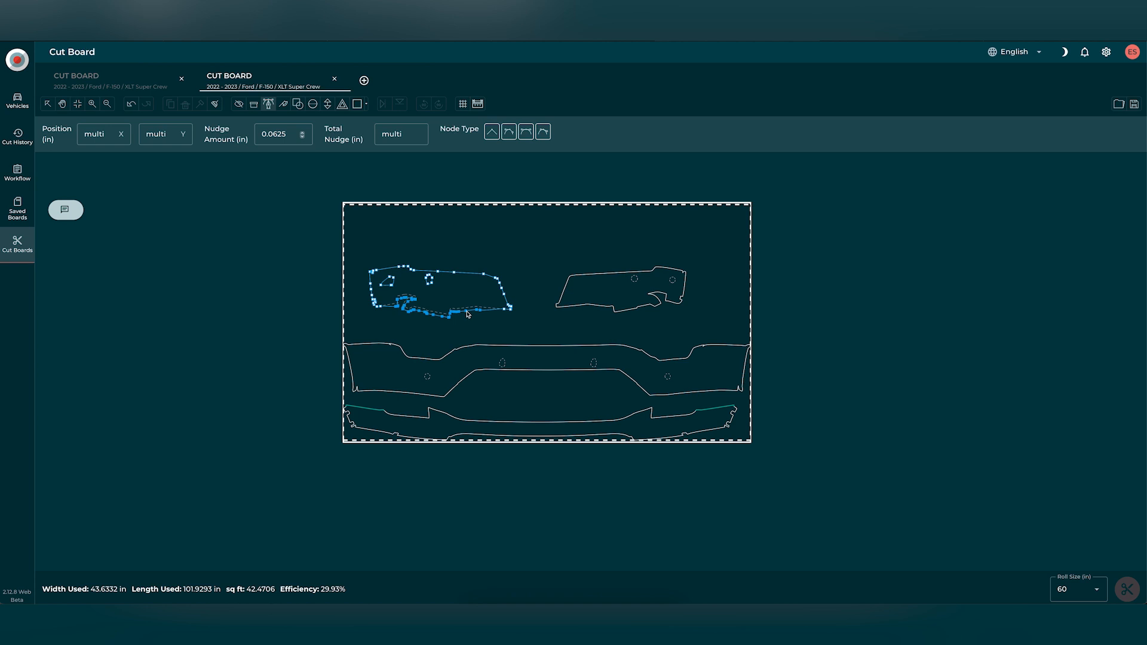
pyautogui.click(520, 278)
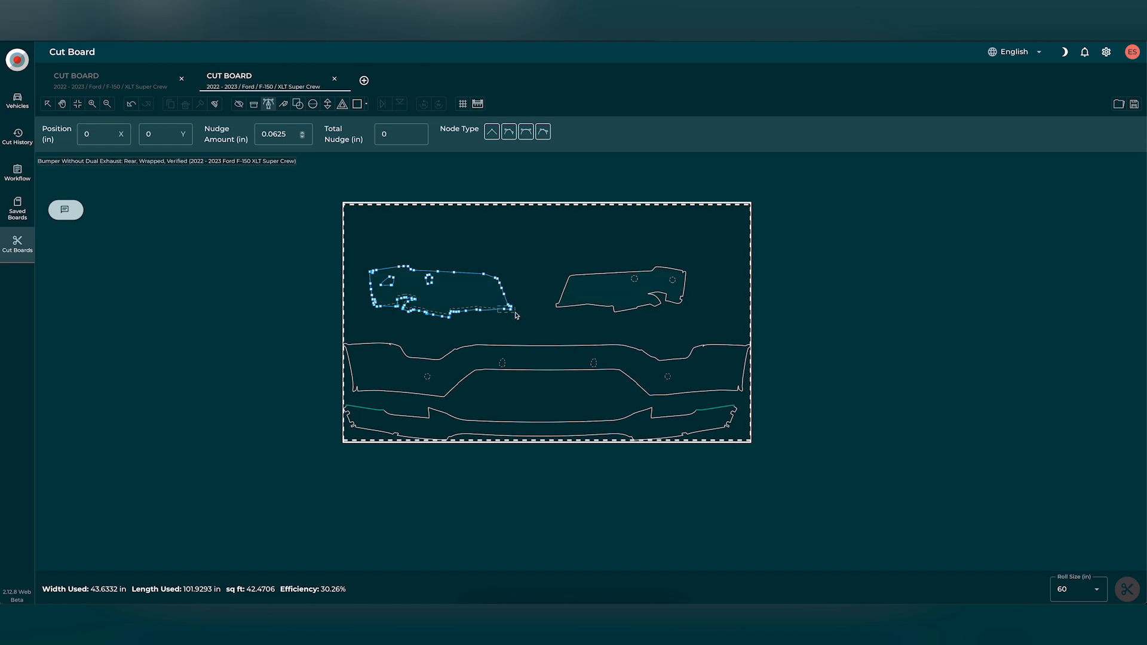
# - Nudge the lower inner corner nodes of the left rear bumper piece down and leave node editing
pyautogui.moveTo(514, 312); pyautogui.dragTo(514, 312)
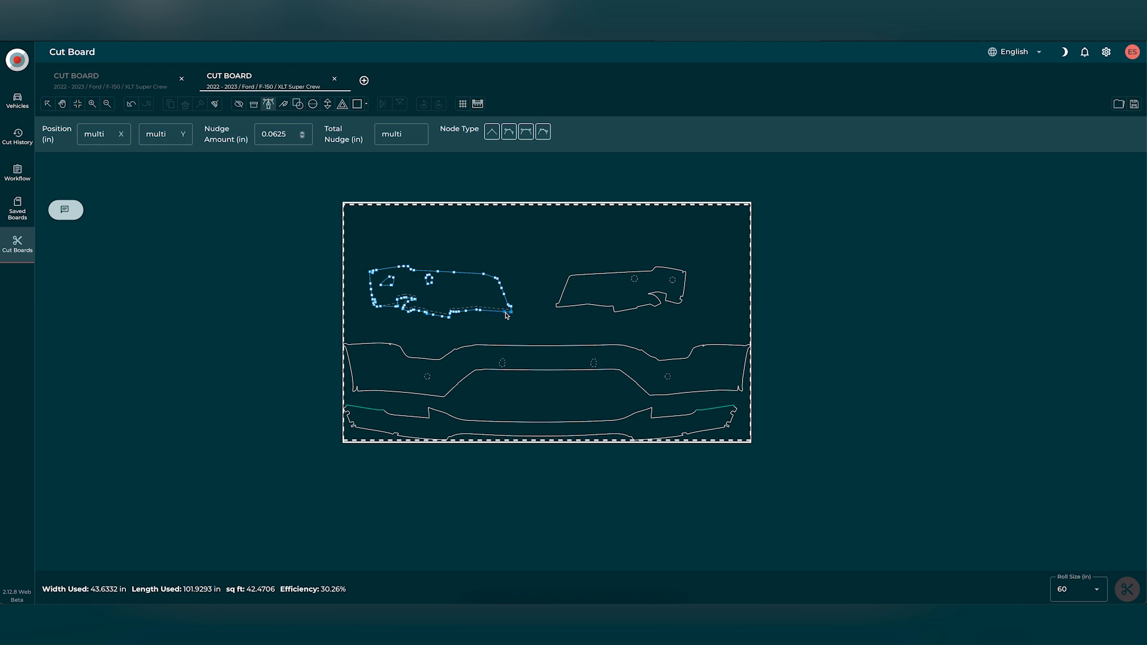
pyautogui.click(529, 292)
pyautogui.click(47, 105)
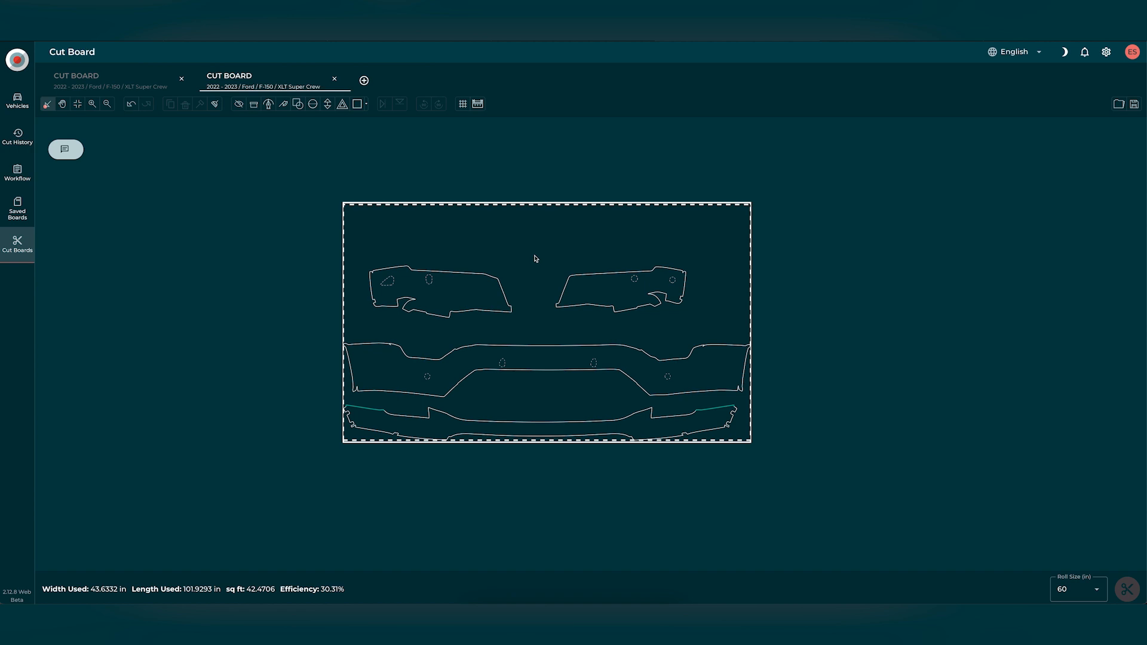
# - Open the right rear bumper piece for node editing with Edit Node
pyautogui.click(589, 294)
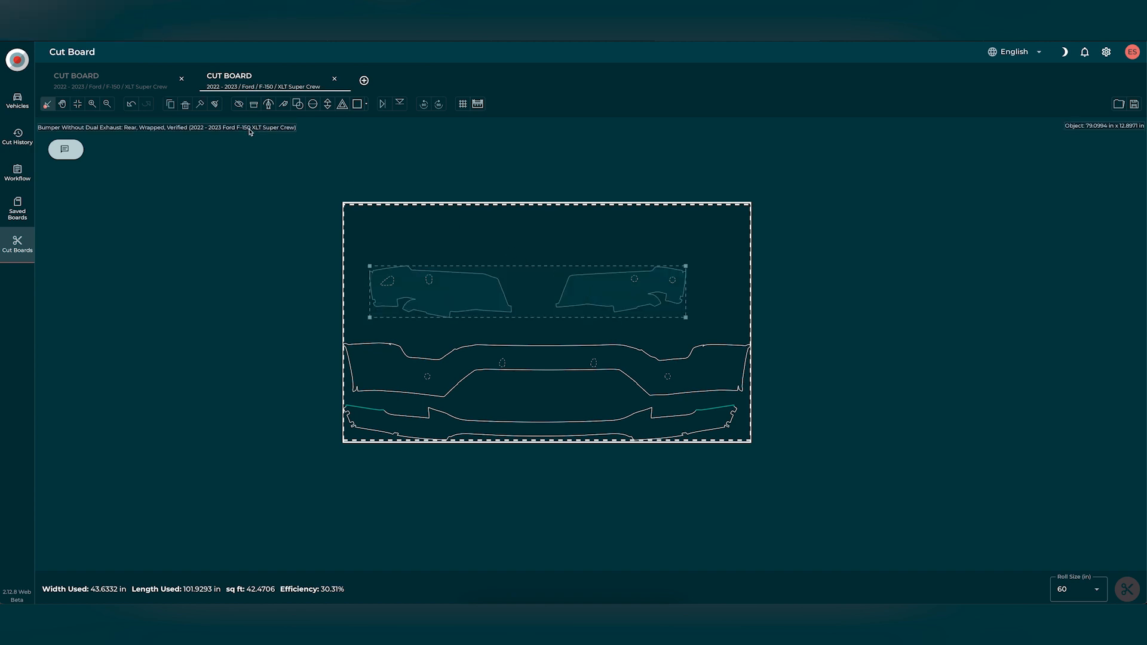
pyautogui.click(268, 104)
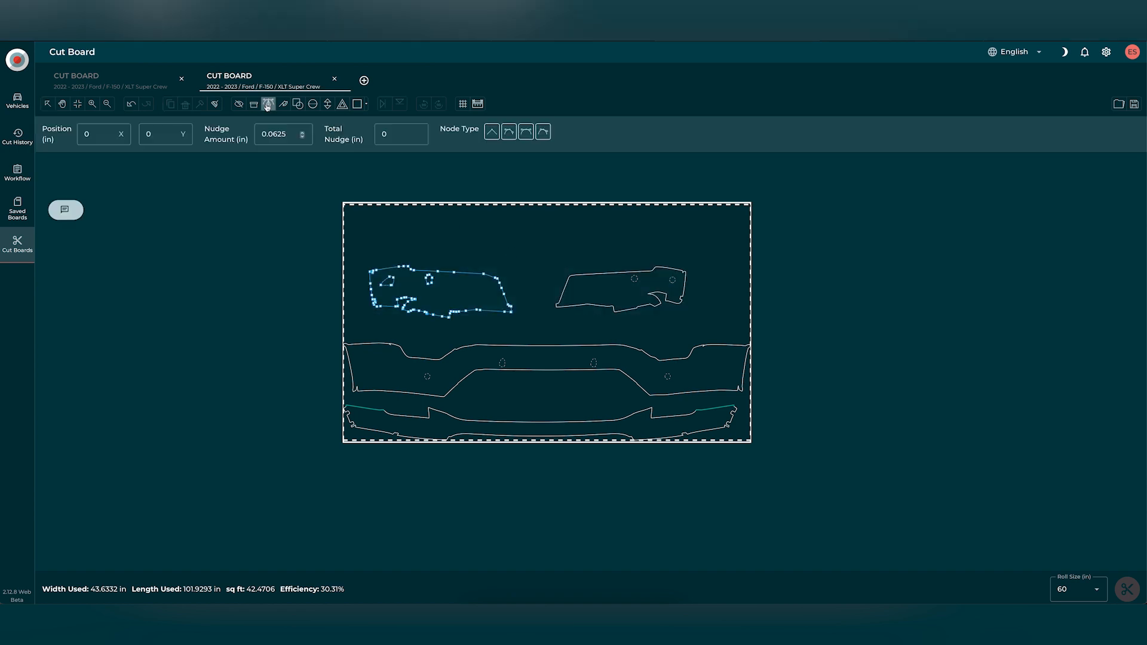
pyautogui.click(603, 295)
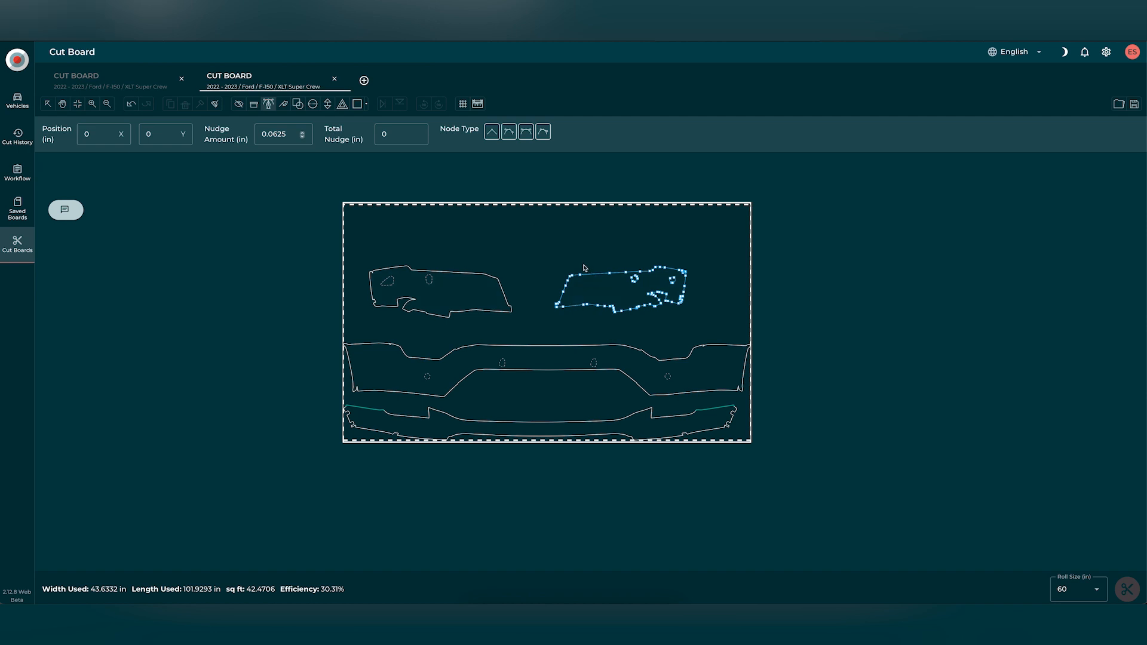
pyautogui.moveTo(561, 270); pyautogui.dragTo(690, 282)
pyautogui.moveTo(572, 278); pyautogui.dragTo(572, 278)
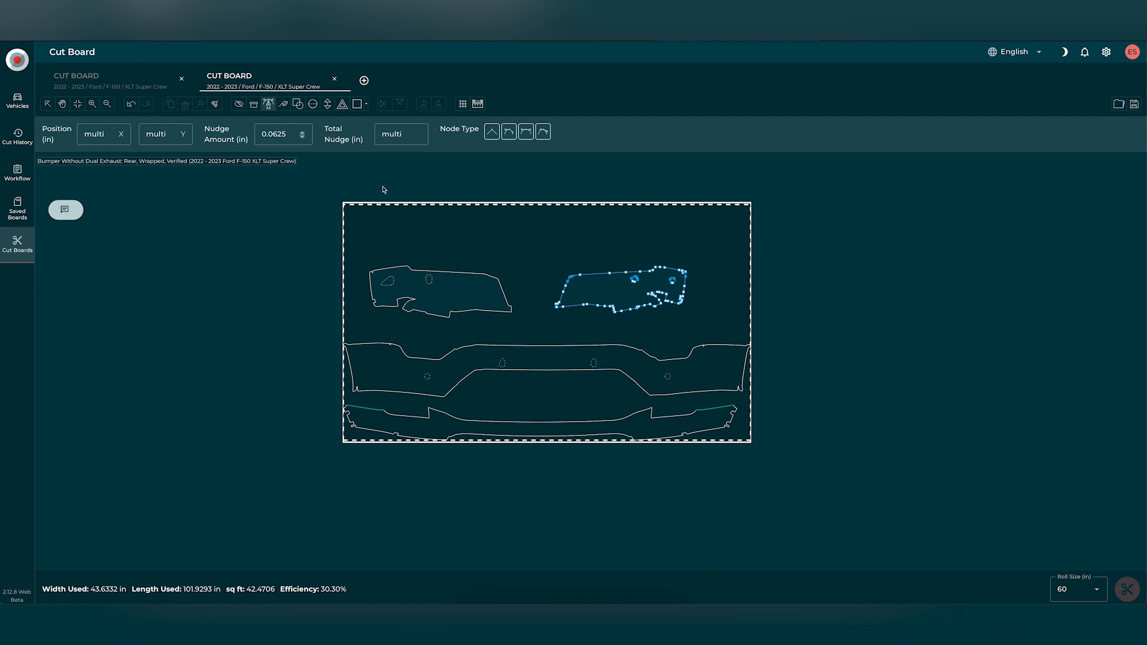
pyautogui.click(131, 104)
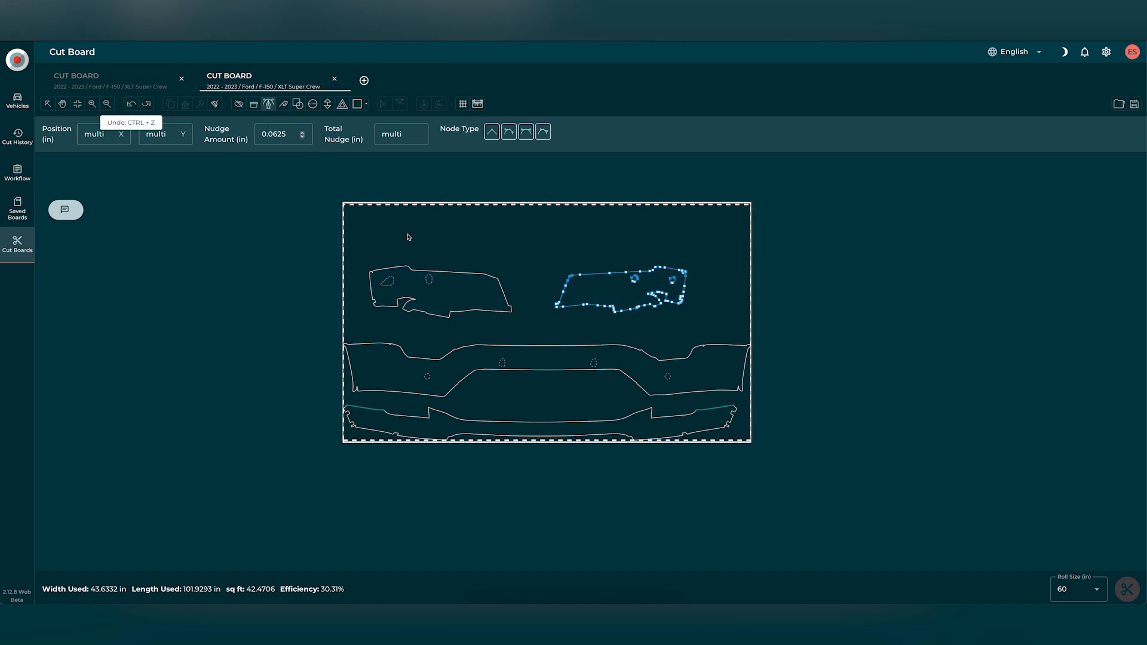
pyautogui.click(567, 260)
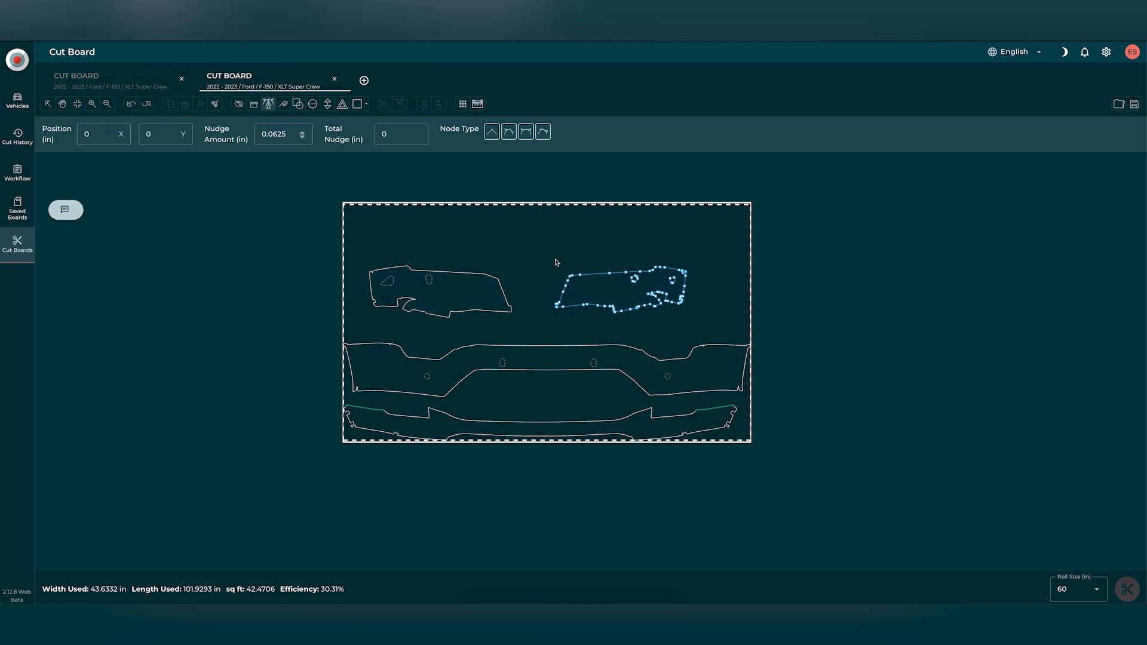
# - Nudge the right rear bumper piece's top edge nodes up, outer end nodes outward and bottom edge nodes down
pyautogui.moveTo(553, 255); pyautogui.dragTo(694, 301)
pyautogui.click(590, 322)
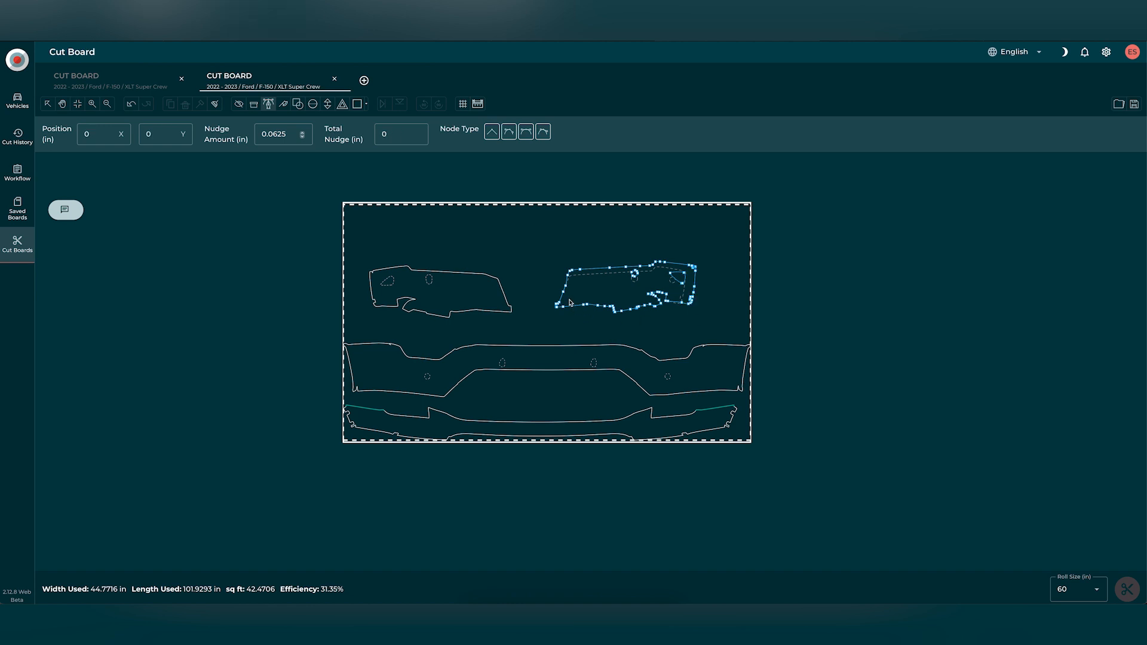
pyautogui.moveTo(573, 288); pyautogui.dragTo(684, 311)
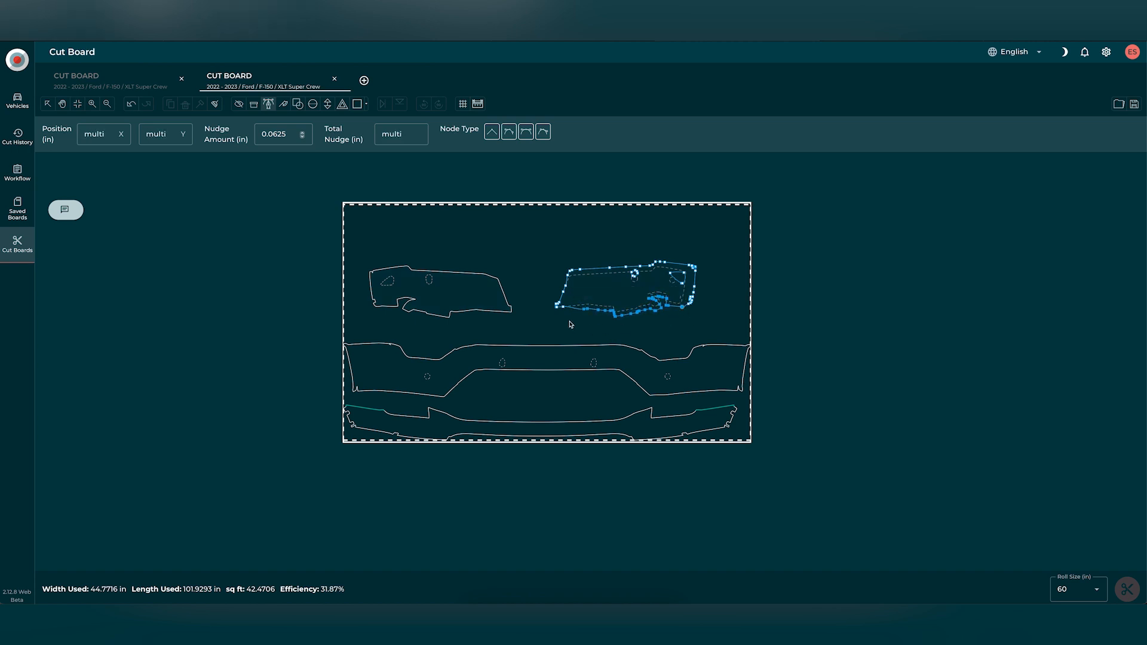
pyautogui.click(568, 320)
# - Nudge the slanted inner end nodes of the right rear bumper piece outward, clear the node selection and leave node editing
pyautogui.moveTo(576, 257)
pyautogui.mouseDown()
pyautogui.moveTo(564, 309)
pyautogui.moveTo(549, 311)
pyautogui.moveTo(562, 309)
pyautogui.mouseUp()
pyautogui.press('Left')
pyautogui.press('Left')
pyautogui.press('Left')
pyautogui.press('Left')
pyautogui.press('Left')
pyautogui.press('Left')
pyautogui.press('Left')
pyautogui.press('Left')
pyautogui.press('Left')
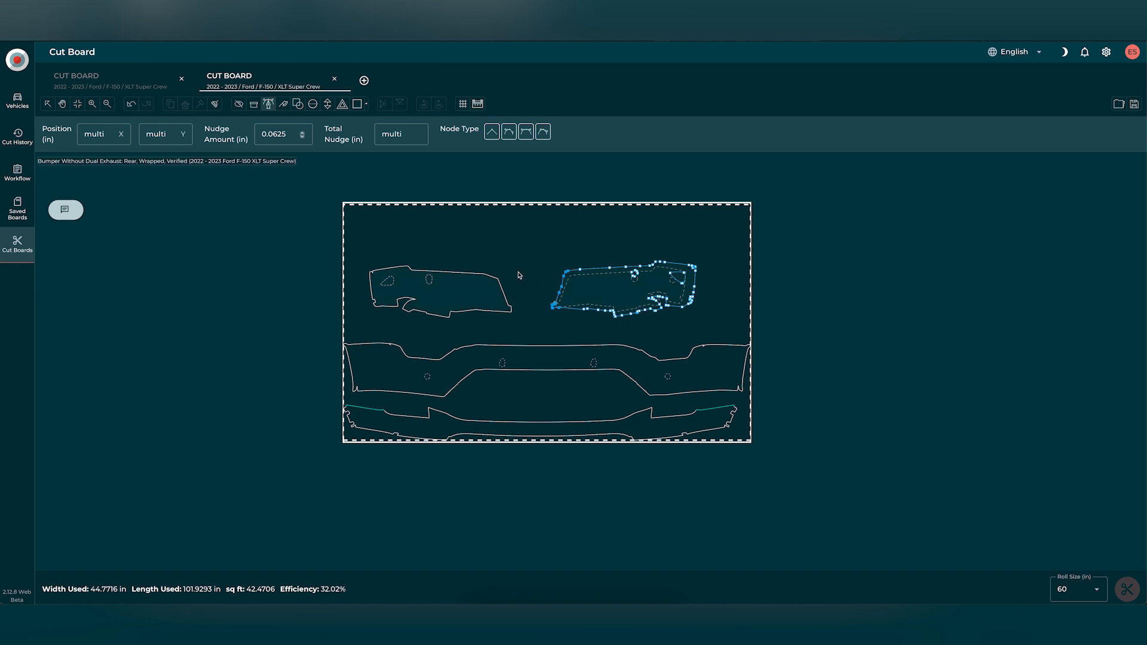
pyautogui.click(516, 281)
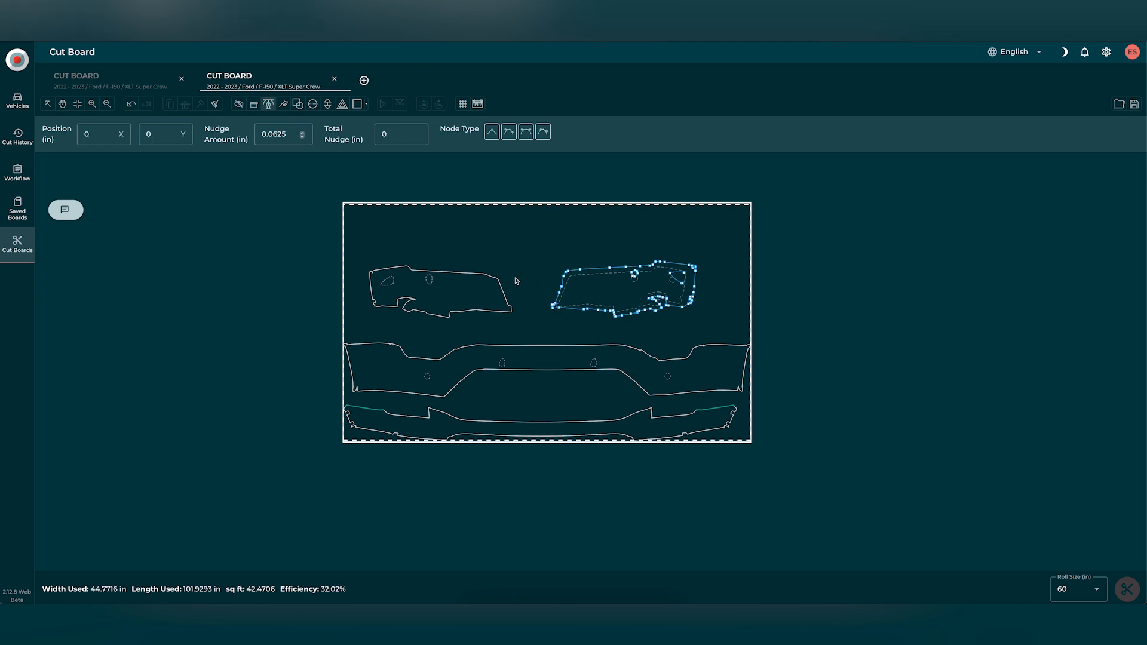
pyautogui.click(47, 105)
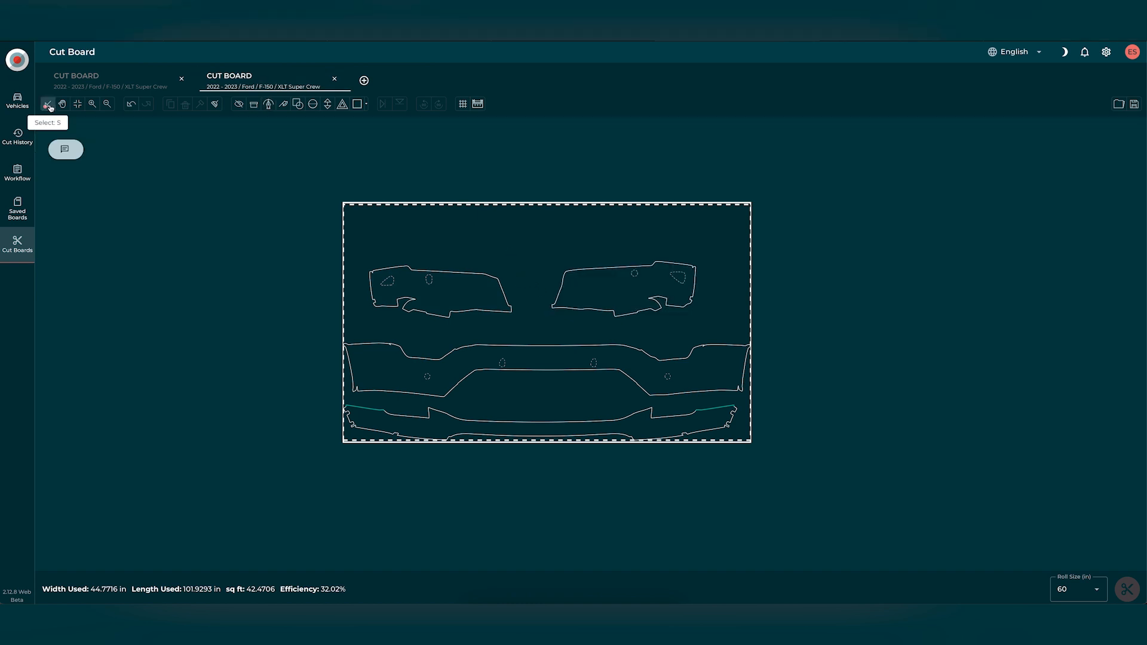
# - Move the rear bumper pattern against the left edge of the board, closer above the front bumper pattern
pyautogui.click(475, 303)
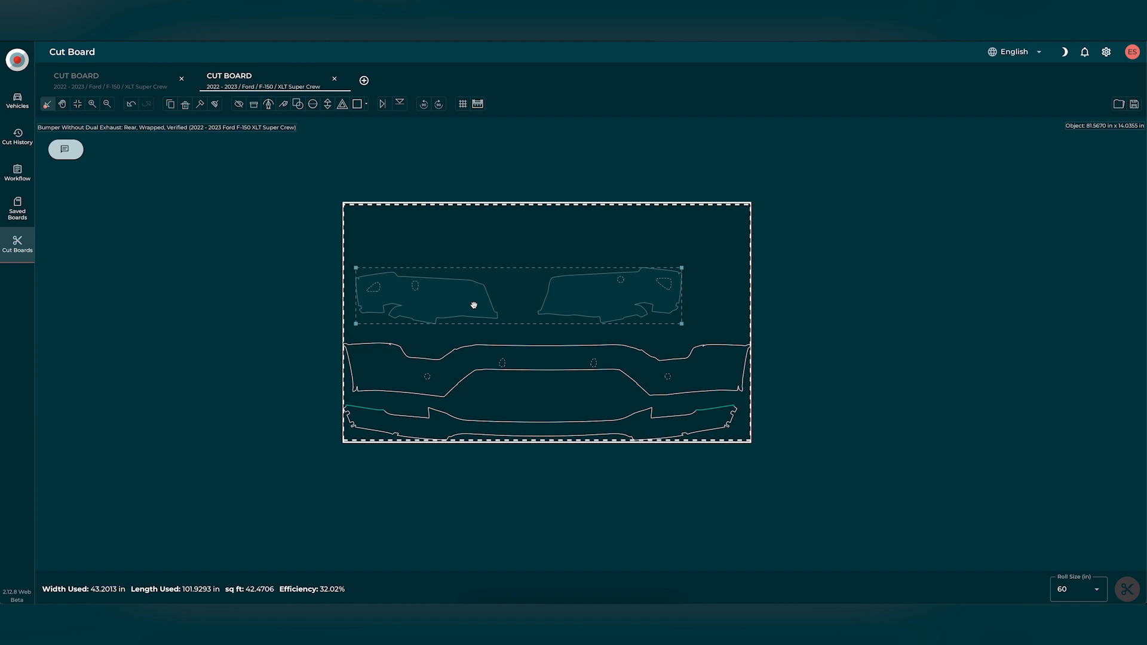
pyautogui.moveTo(474, 305); pyautogui.dragTo(463, 311)
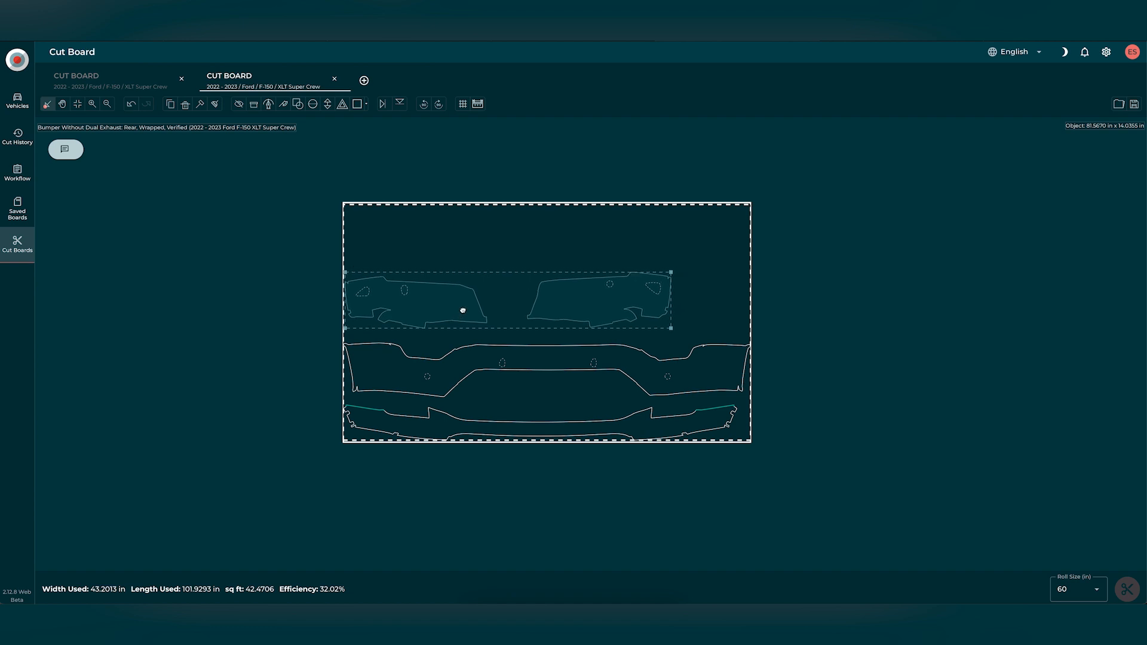
pyautogui.click(469, 274)
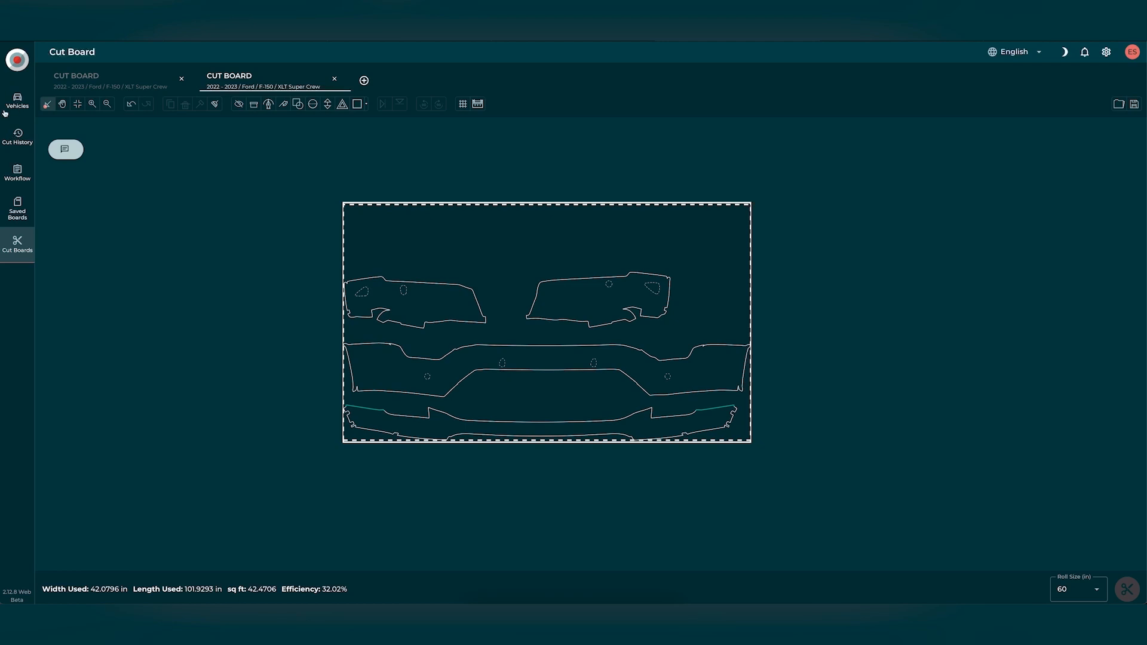
# - Create a new cut board for the vehicle and add the left and right A-Pillar (Full) patterns to it
pyautogui.click(9, 106)
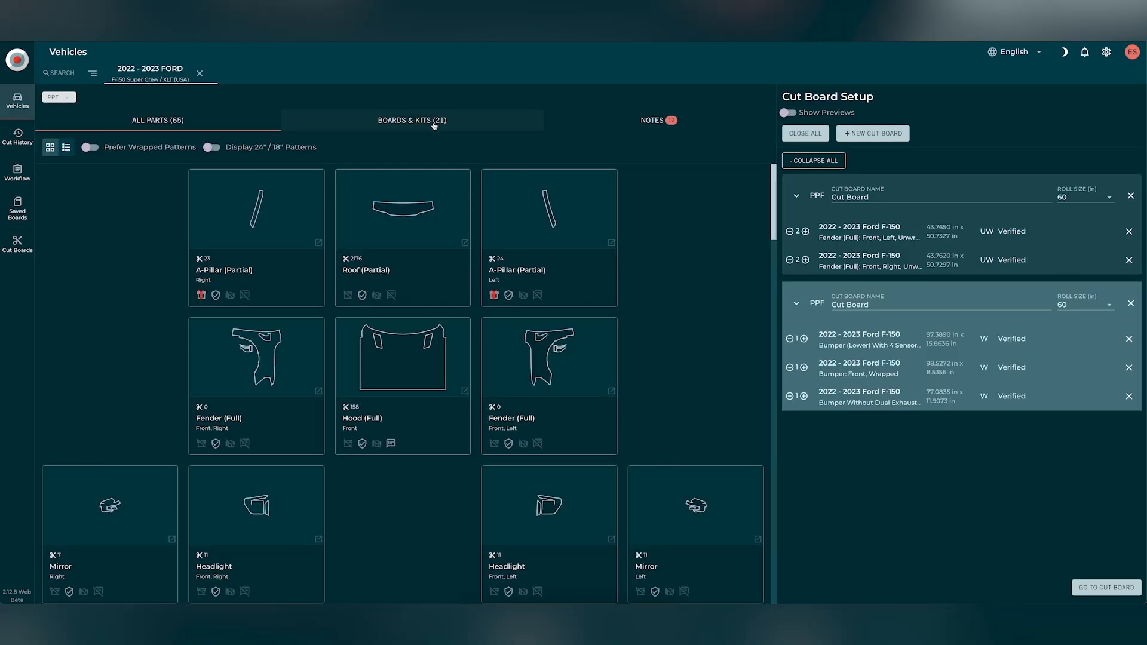
pyautogui.click(876, 134)
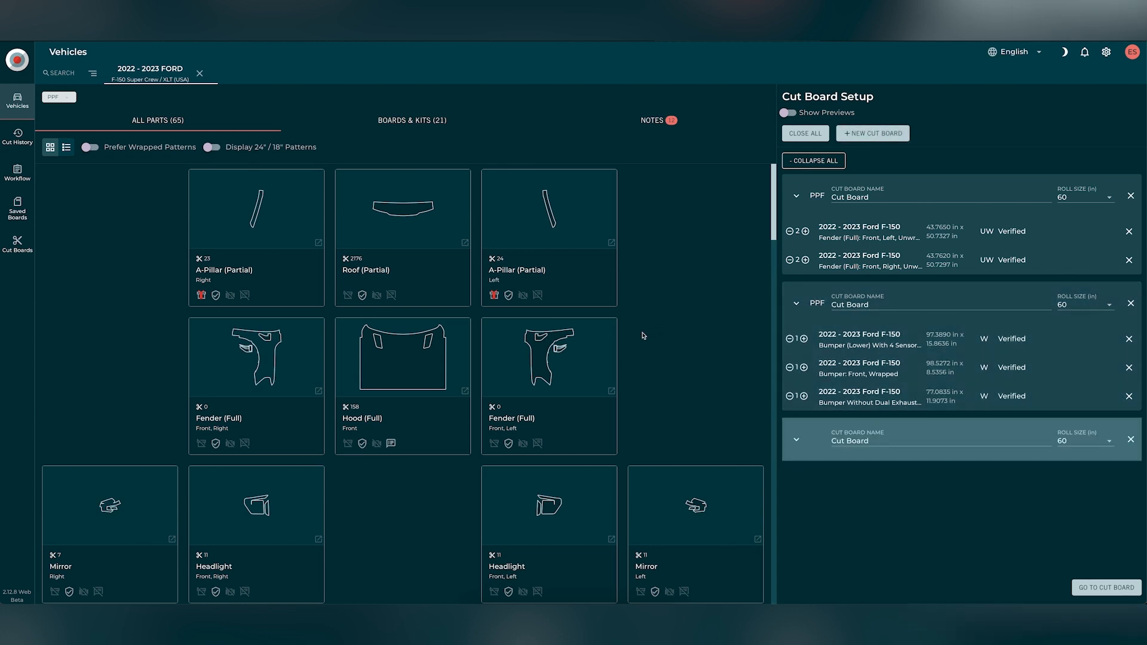
pyautogui.scroll(-1, 620, 362)
pyautogui.scroll(-10, 620, 362)
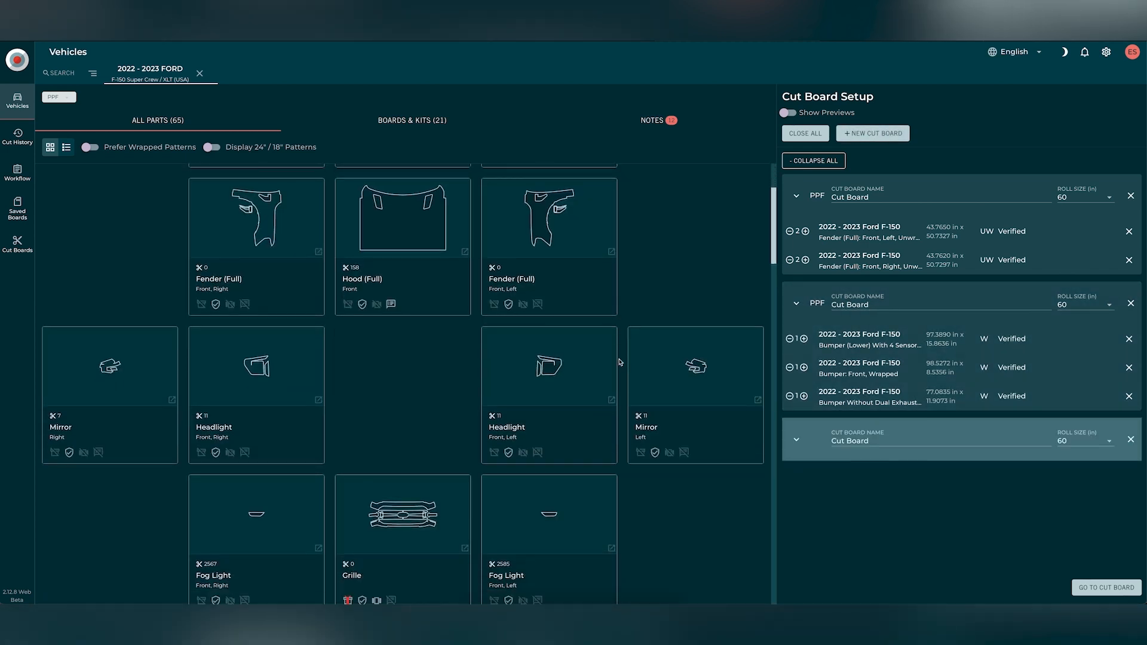
pyautogui.scroll(-6, 620, 361)
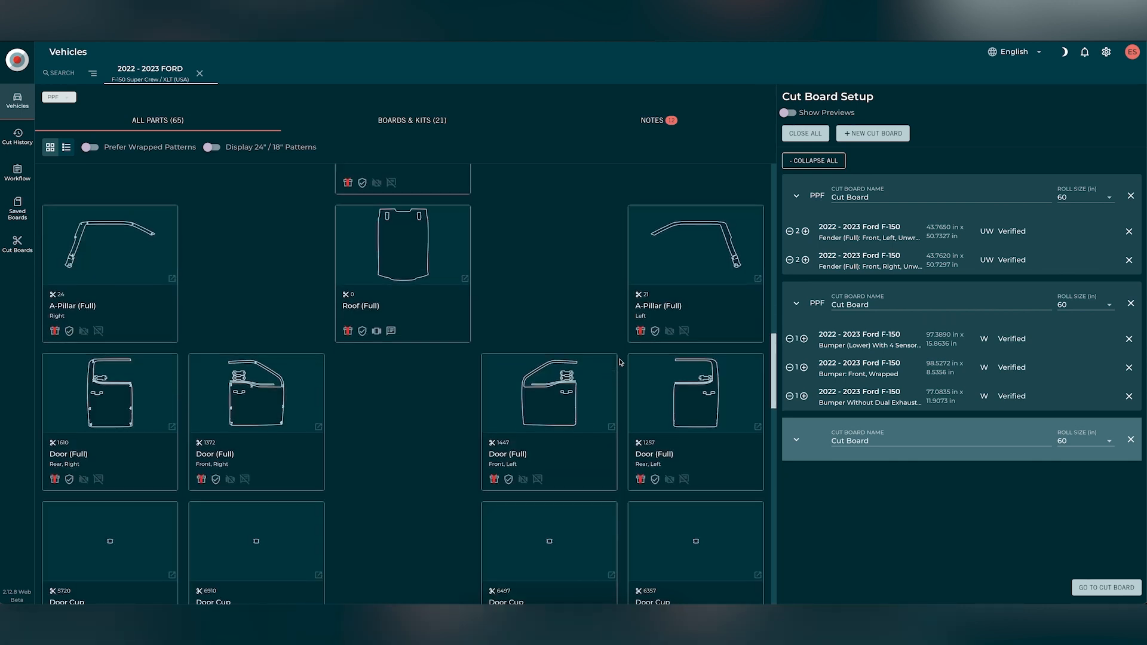
pyautogui.moveTo(412, 251)
pyautogui.scroll(-1, 474, 272)
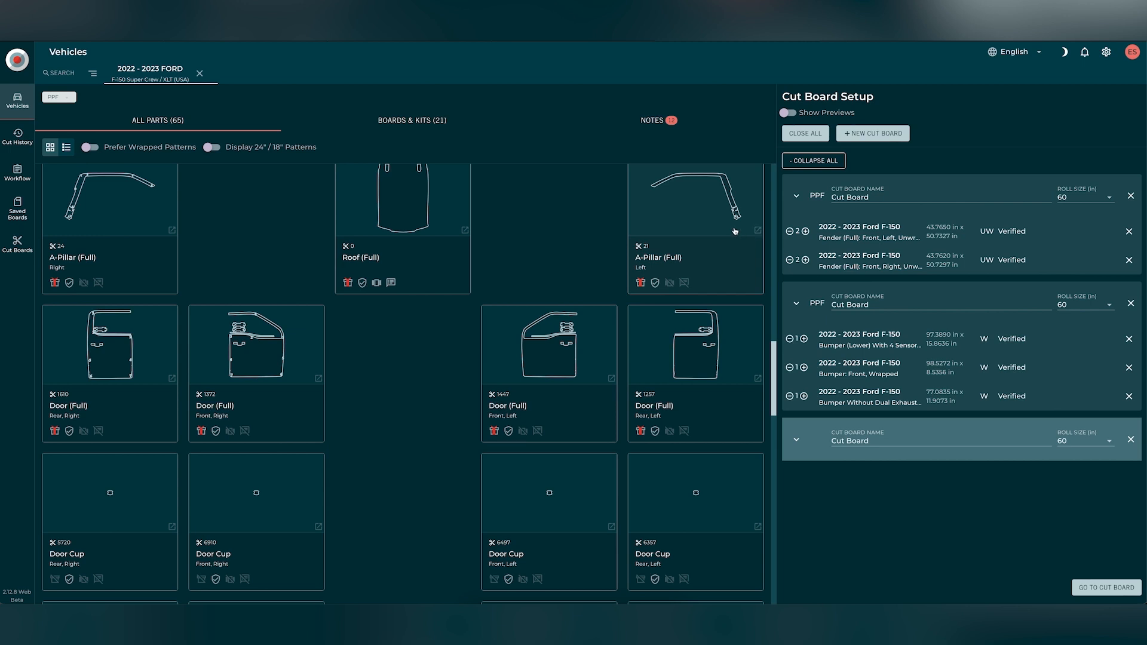
pyautogui.moveTo(722, 231)
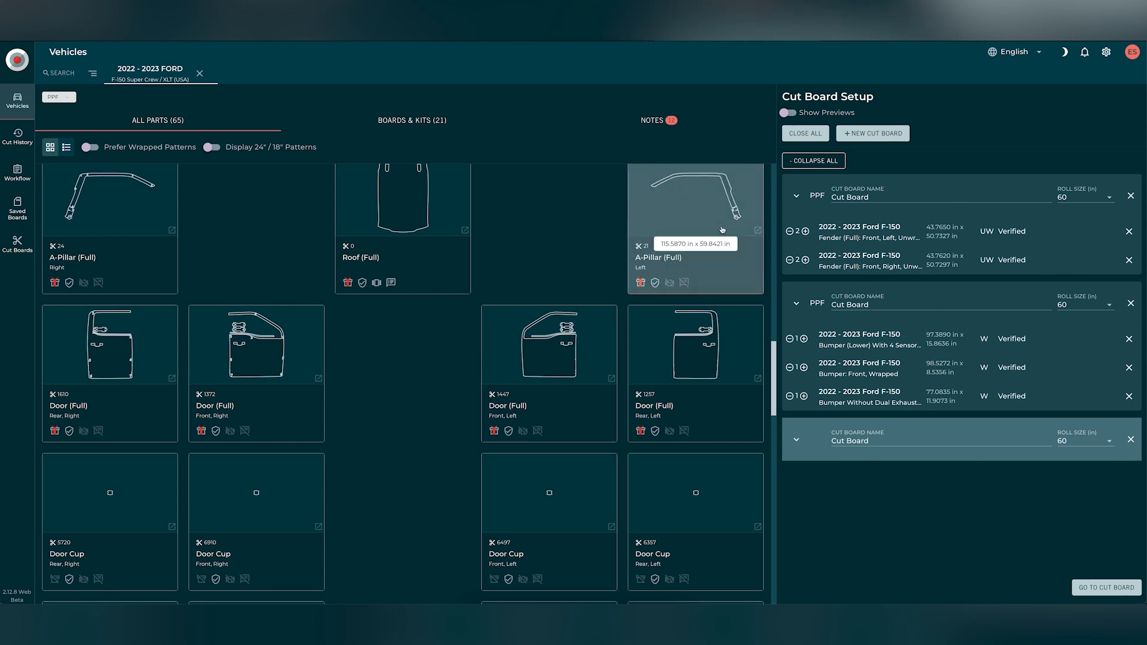
pyautogui.moveTo(722, 231); pyautogui.dragTo(1012, 470)
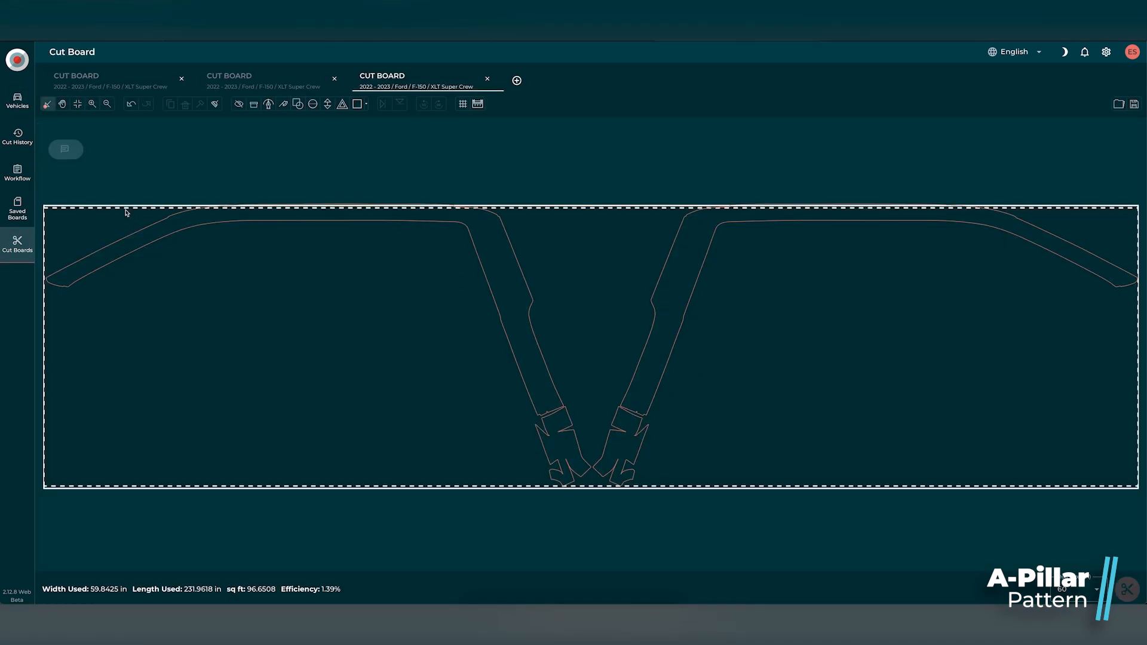
# - Separate the pieces of both A-pillar patterns and delete the small notched piece at the lower end of each
pyautogui.moveTo(125, 210); pyautogui.dragTo(524, 351)
pyautogui.moveTo(745, 411); pyautogui.dragTo(778, 463)
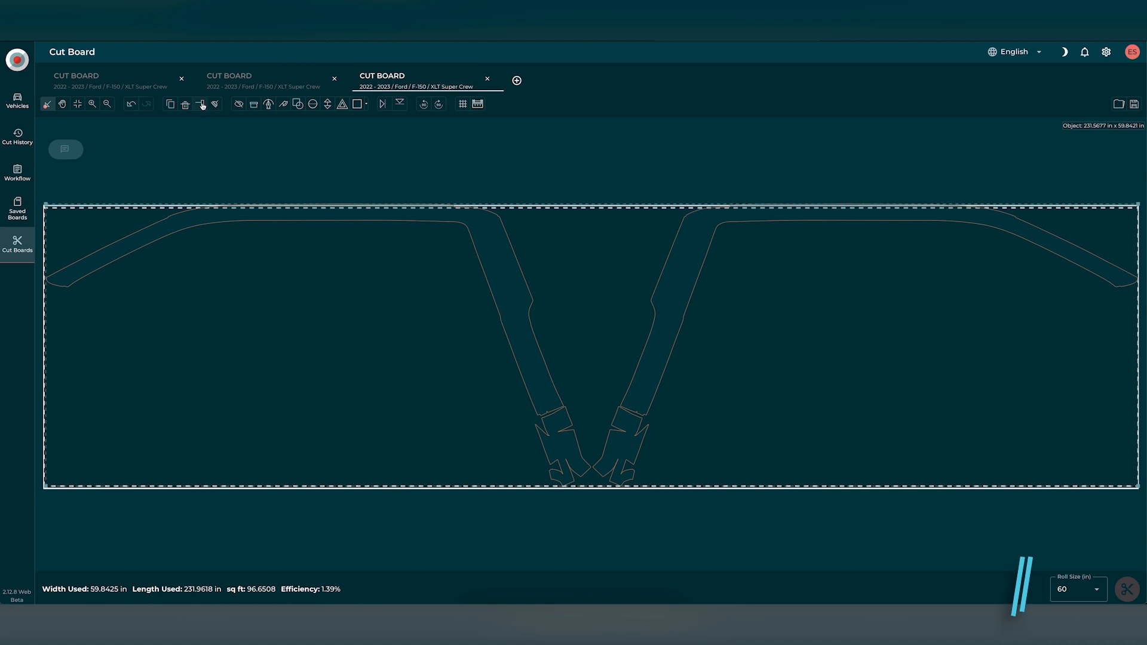
pyautogui.click(517, 397)
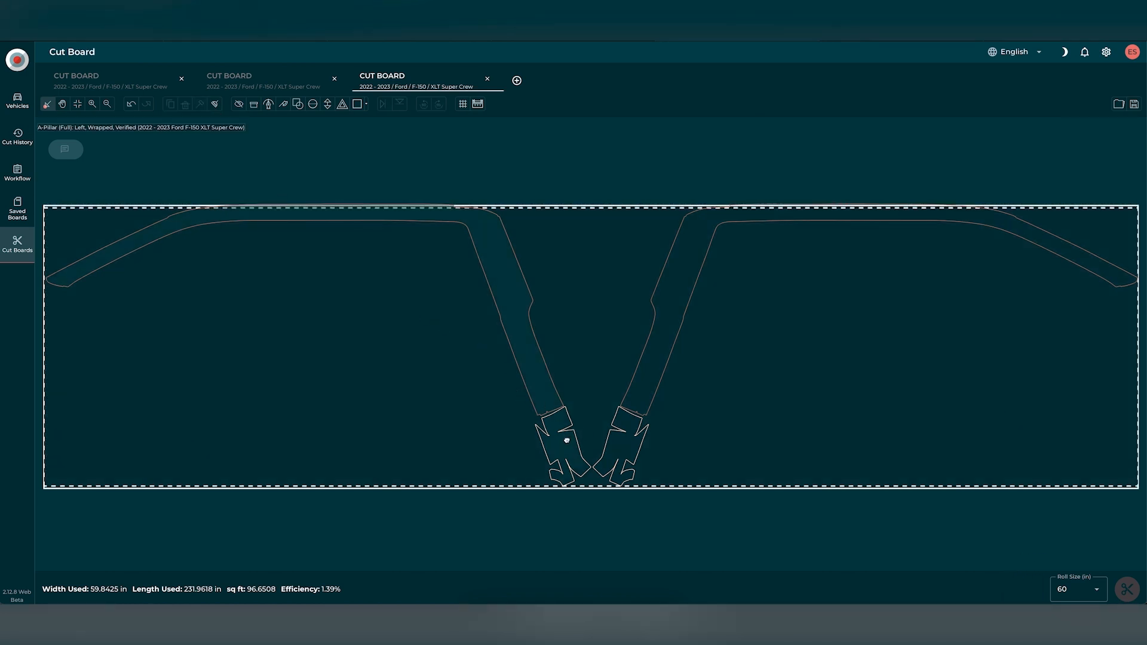
pyautogui.click(565, 441)
pyautogui.press('Delete')
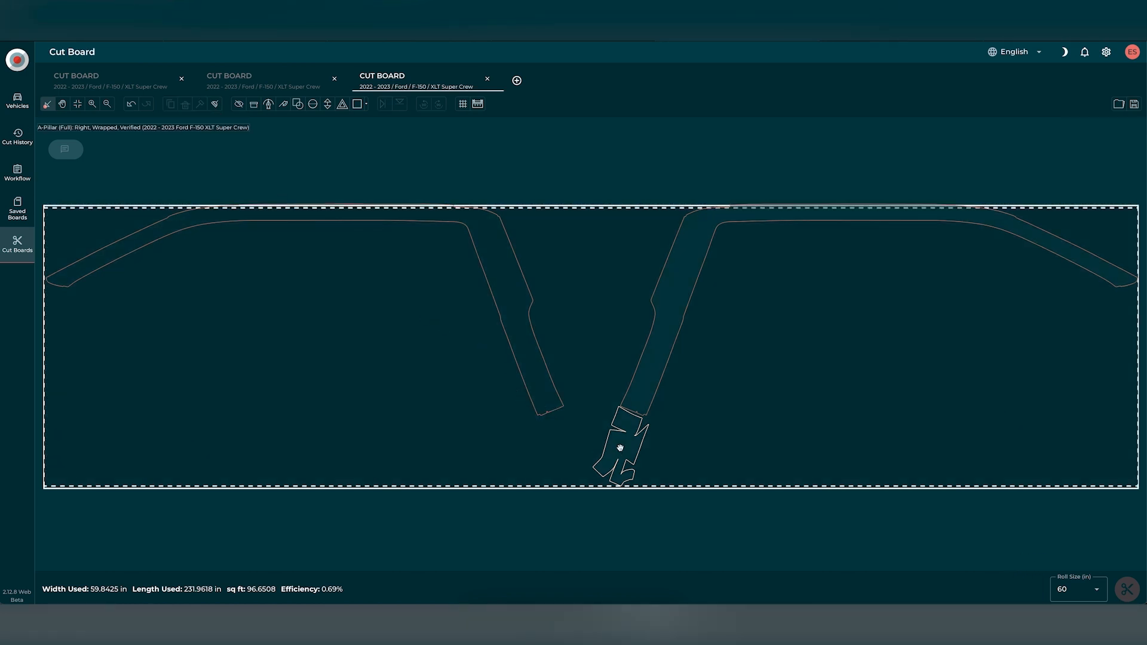
pyautogui.click(632, 448)
pyautogui.press('Delete')
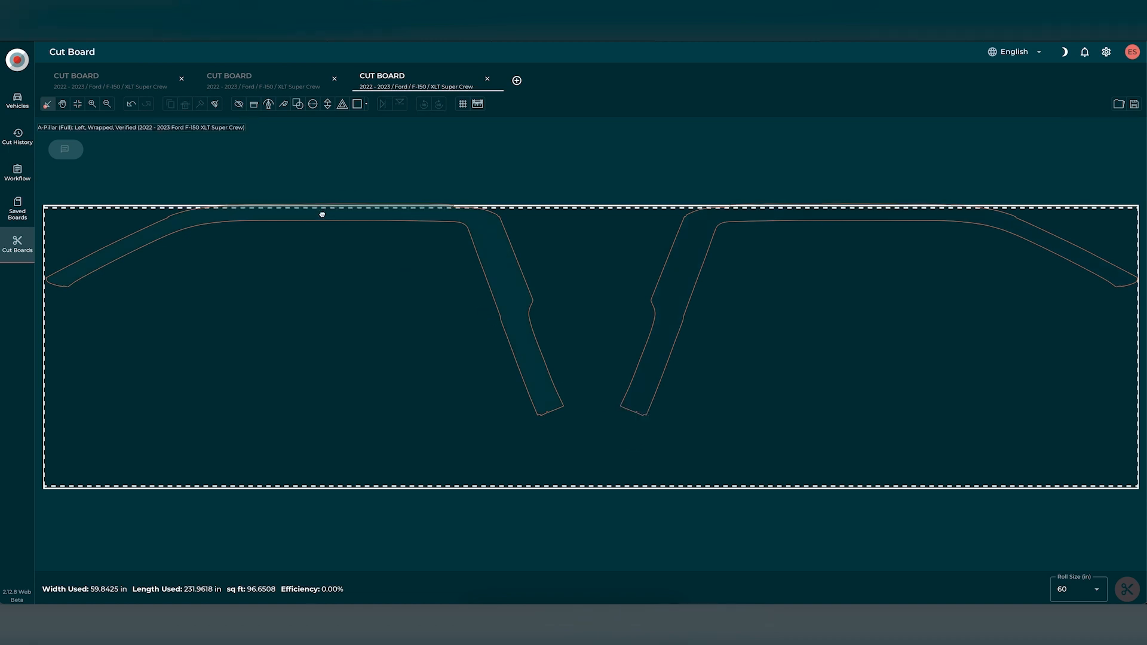
# - Move the left A-pillar pattern fully inside the board and wrap its long inner edge with a depth of 0.5 in
pyautogui.moveTo(322, 214); pyautogui.dragTo(340, 233)
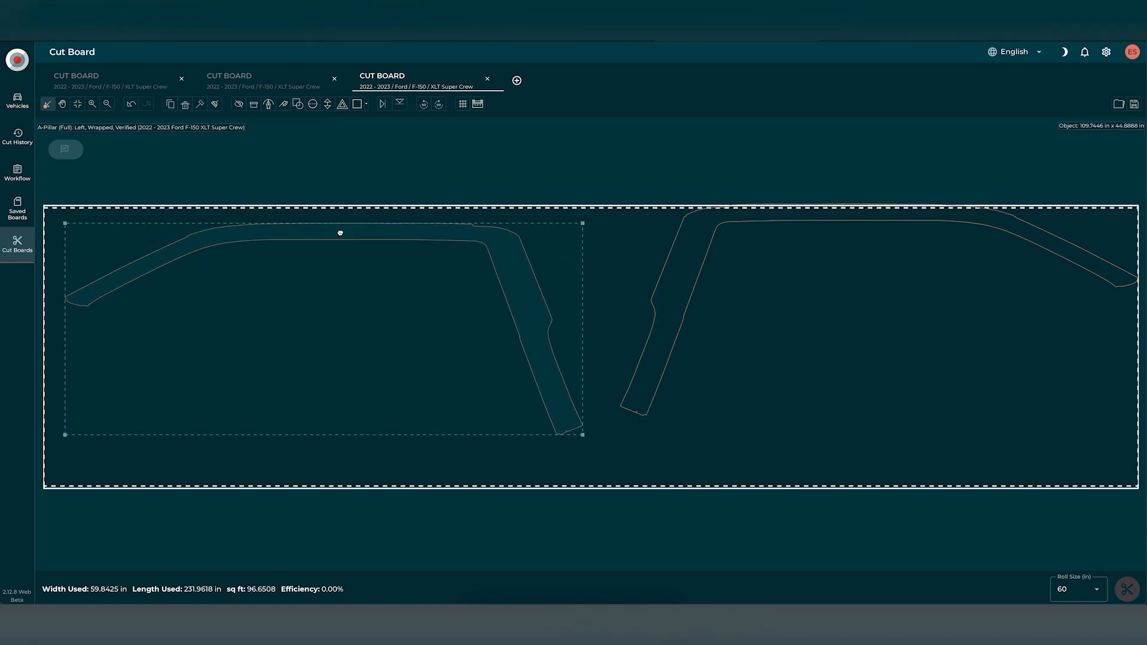
pyautogui.click(137, 234)
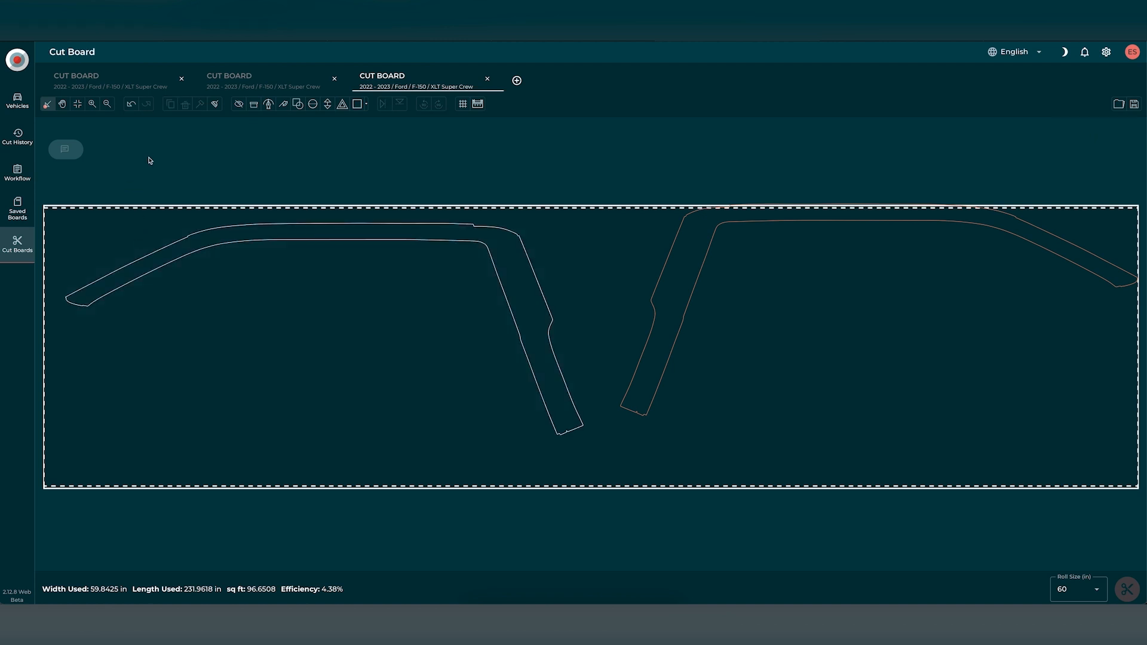
pyautogui.click(254, 105)
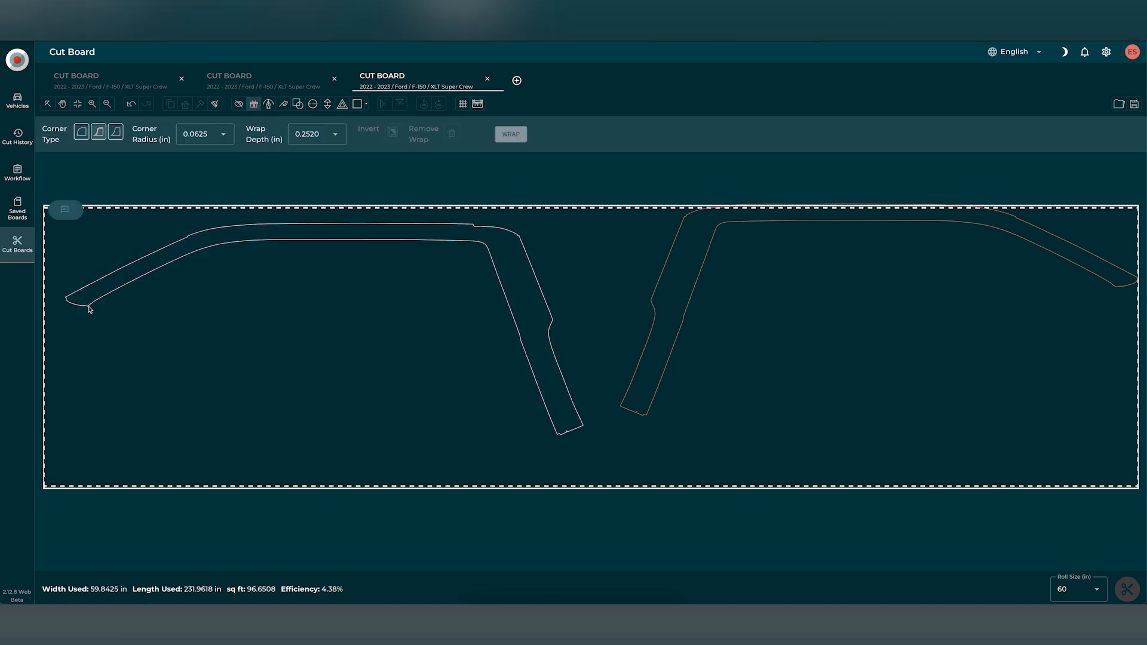
pyautogui.click(556, 437)
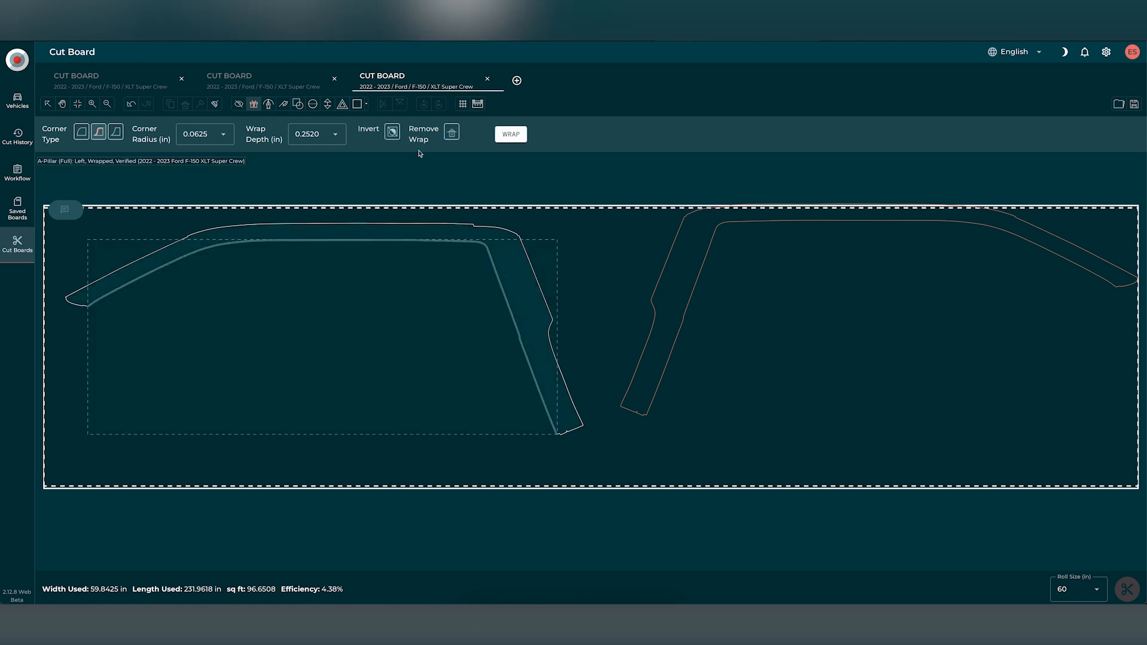
pyautogui.click(313, 141)
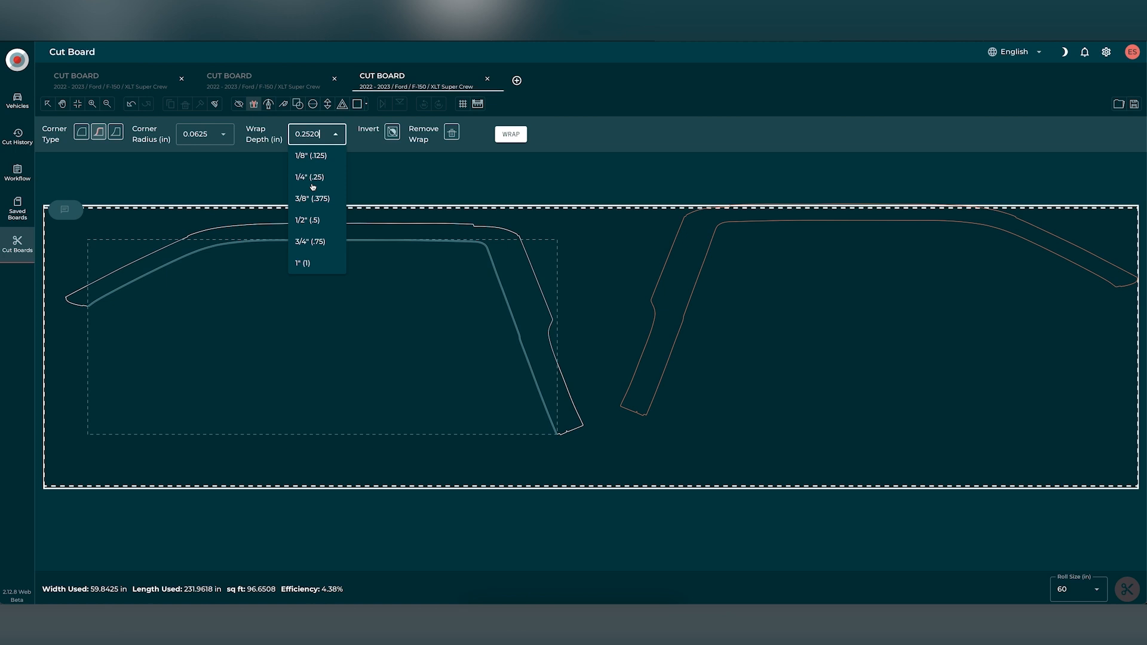
pyautogui.click(311, 220)
pyautogui.click(566, 438)
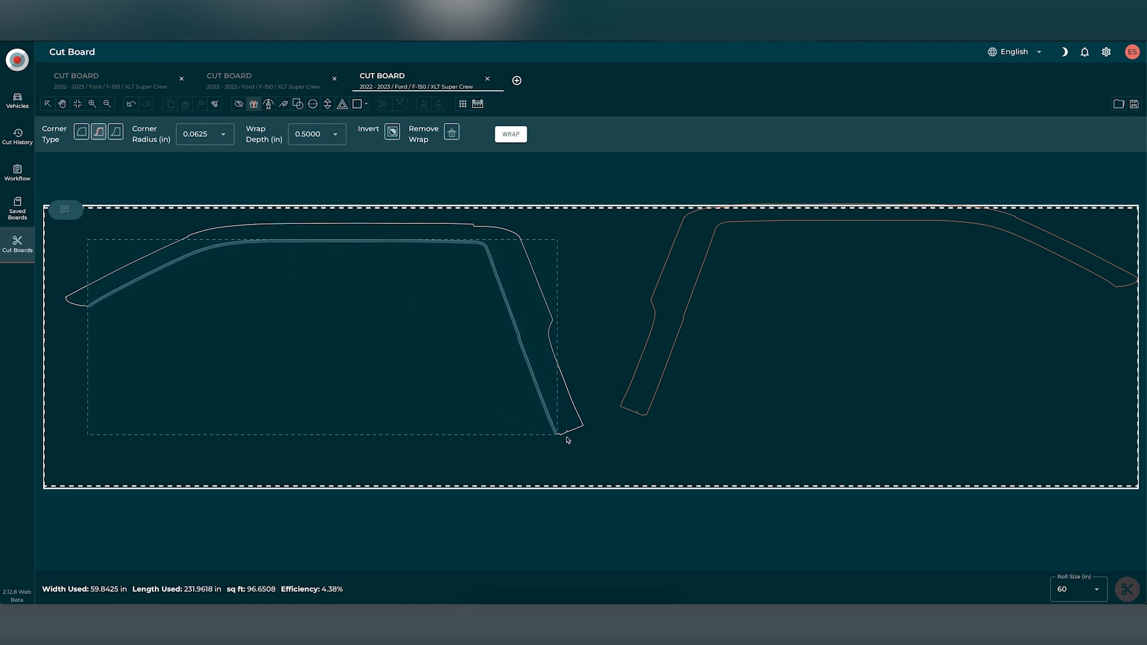
pyautogui.click(511, 135)
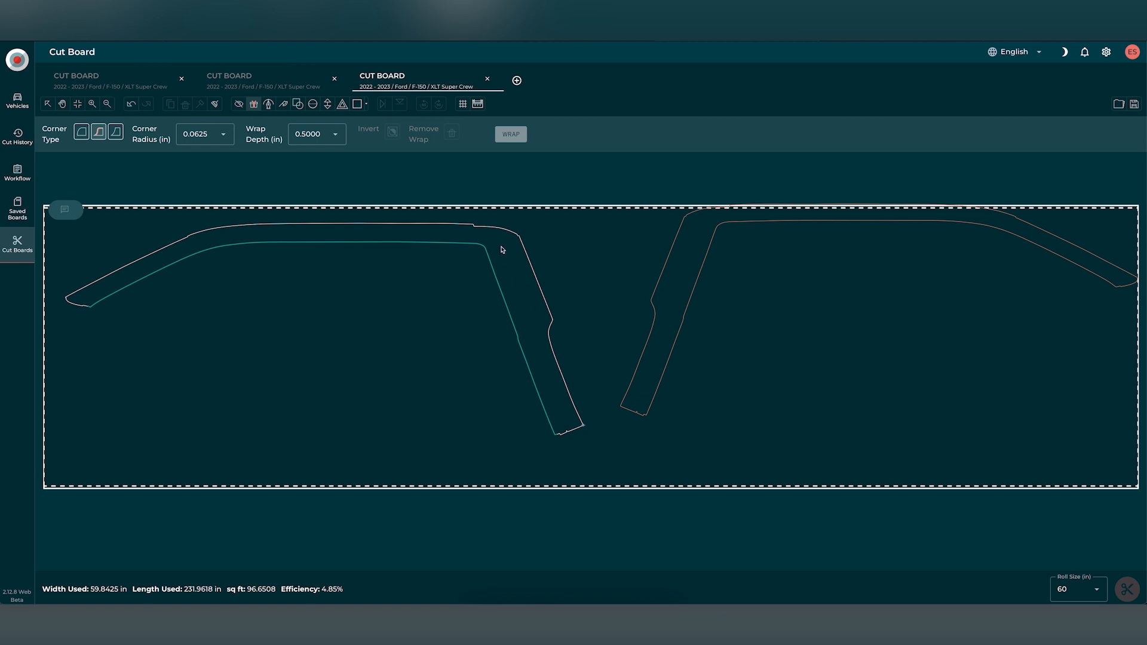
# - Wrap both sections of the left A-pillar's outer edge, on either side of the small notch, with a 0.5 in depth
pyautogui.click(476, 227)
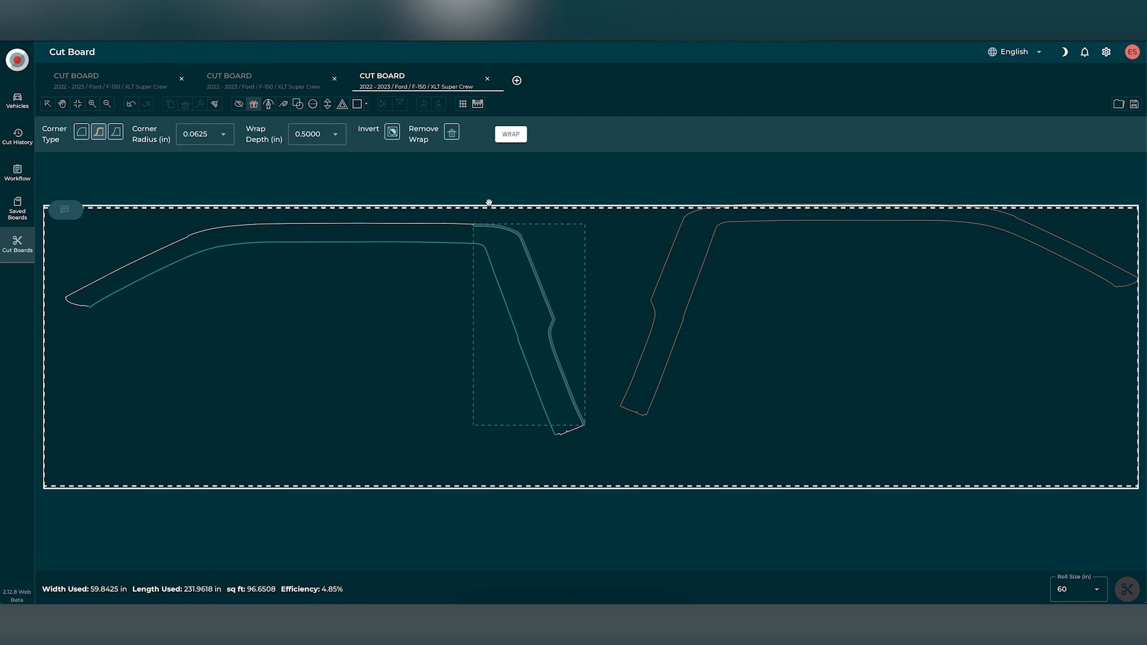
pyautogui.click(510, 134)
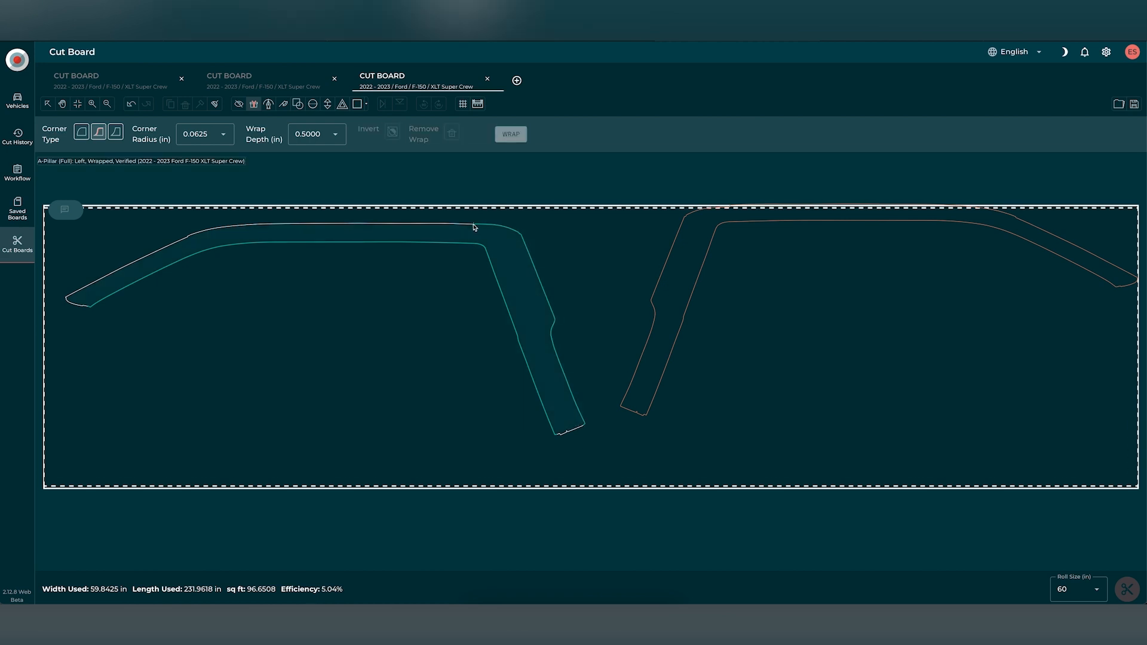
pyautogui.click(70, 299)
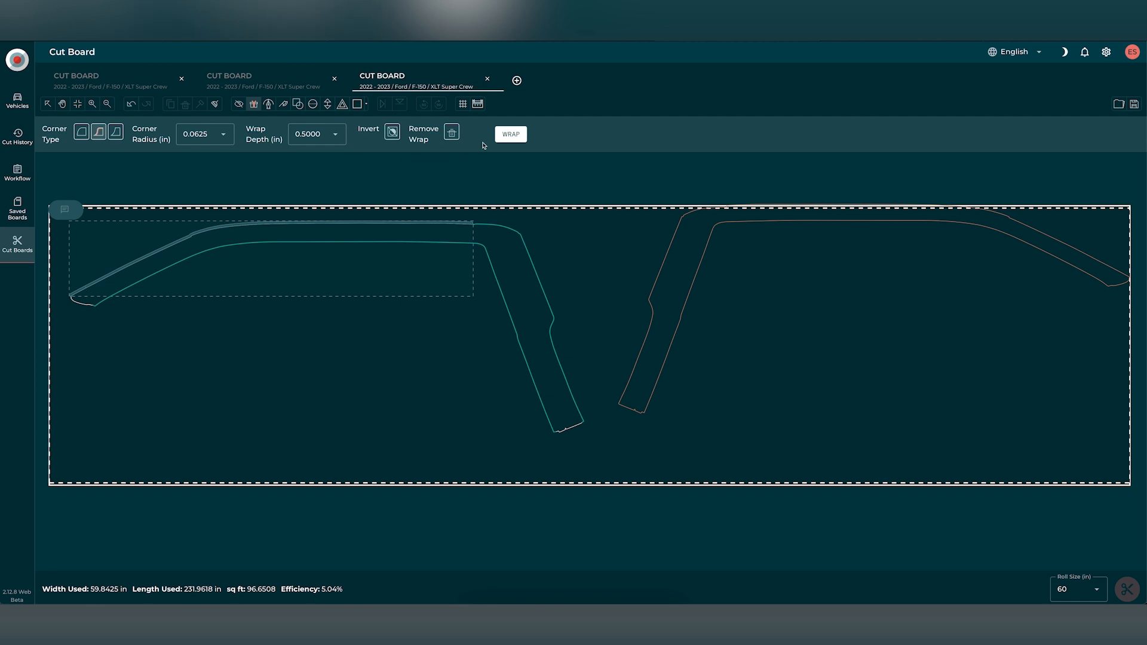
pyautogui.click(511, 135)
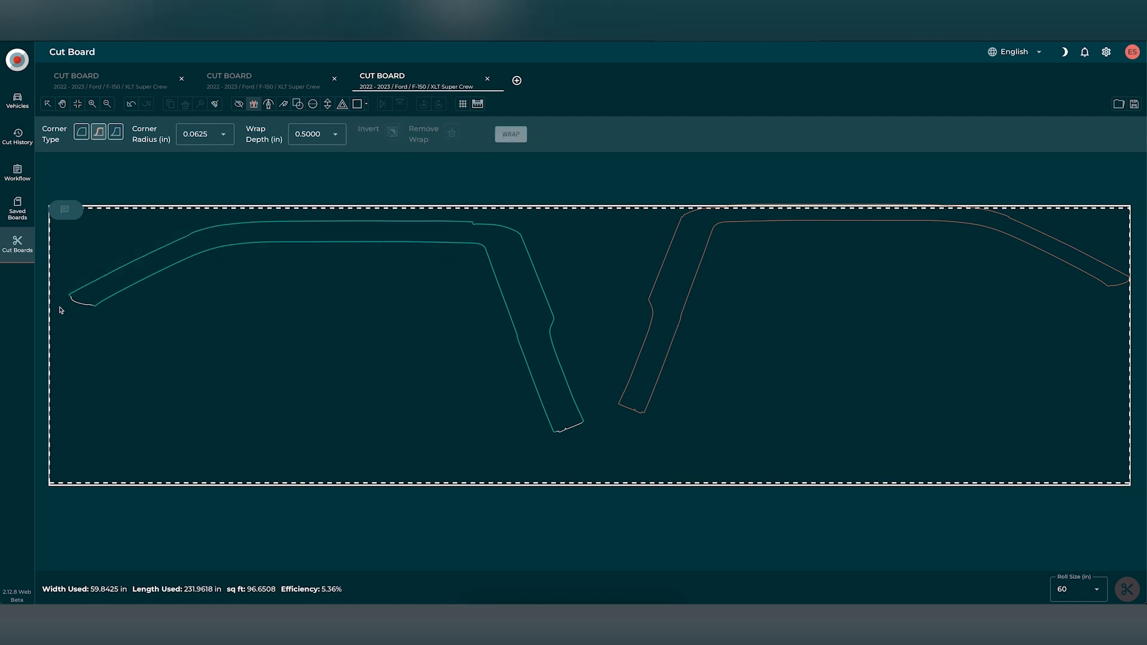
# - Wrap the short rounded edge at the left A-pillar's tapered end with a depth of 0.25 in
pyautogui.click(93, 307)
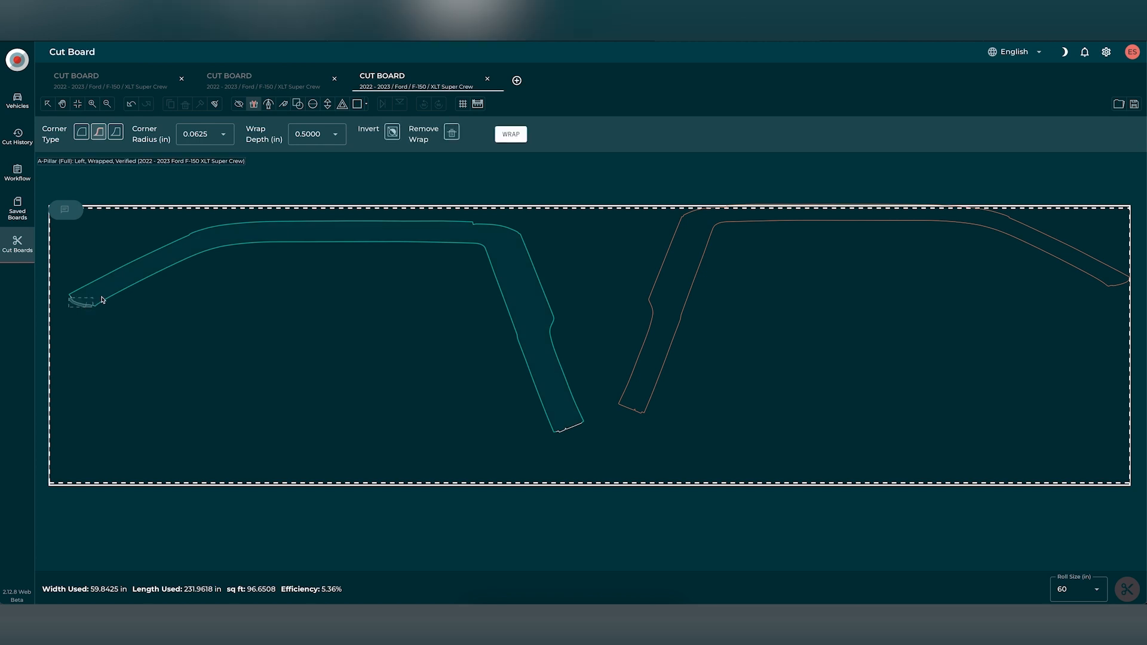
pyautogui.click(327, 141)
pyautogui.click(325, 178)
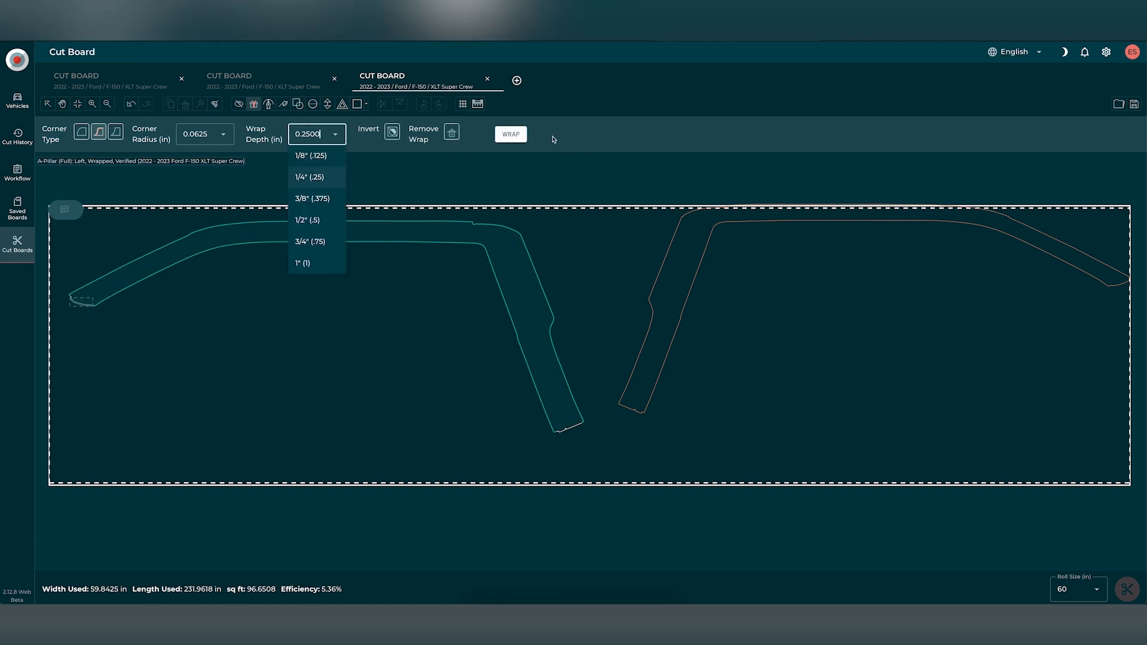
pyautogui.click(515, 137)
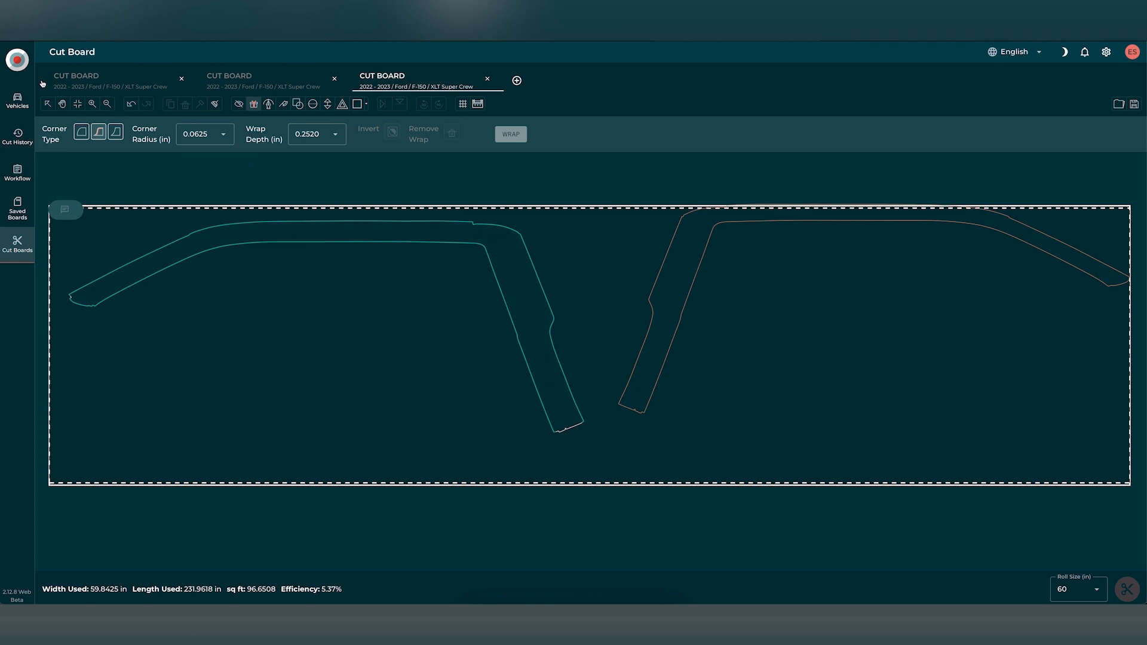
# - Rotate the left A-pillar pattern slightly counterclockwise and place it against the board's left edge, just below the top border
pyautogui.click(47, 104)
pyautogui.click(187, 255)
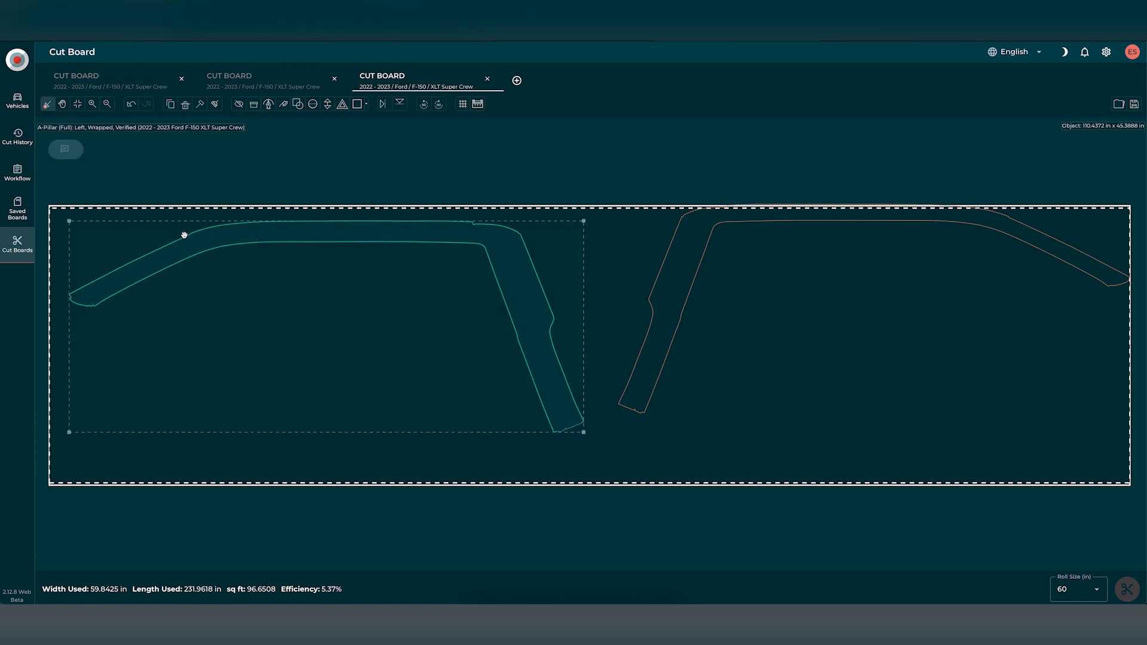
pyautogui.moveTo(70, 220); pyautogui.dragTo(70, 251)
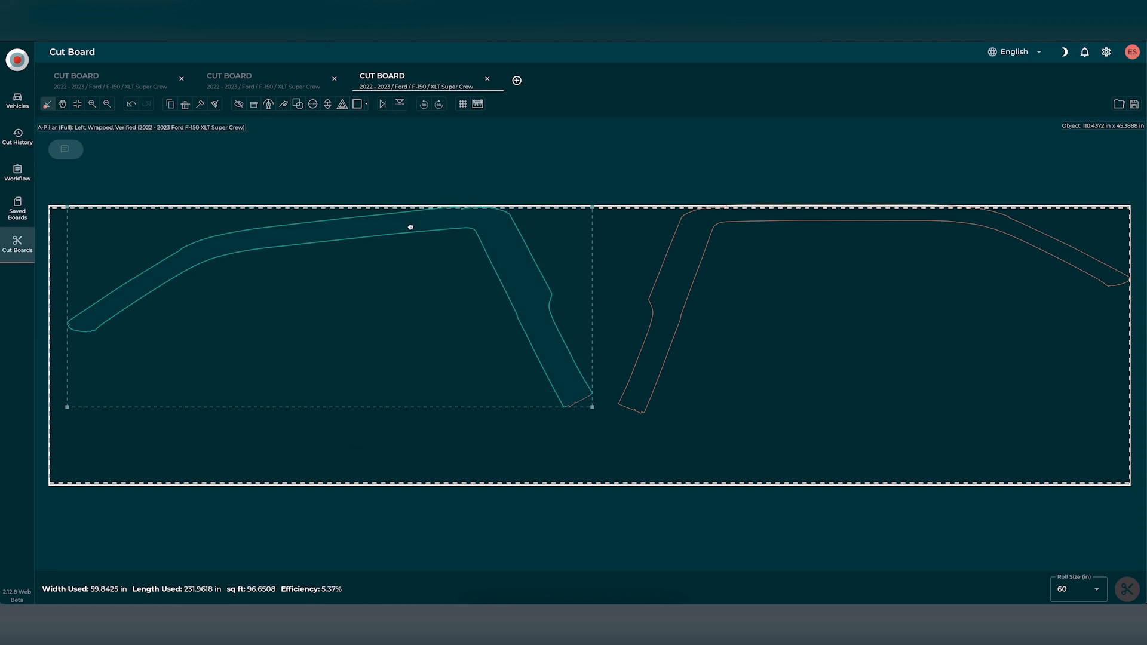
pyautogui.moveTo(410, 225); pyautogui.dragTo(378, 227)
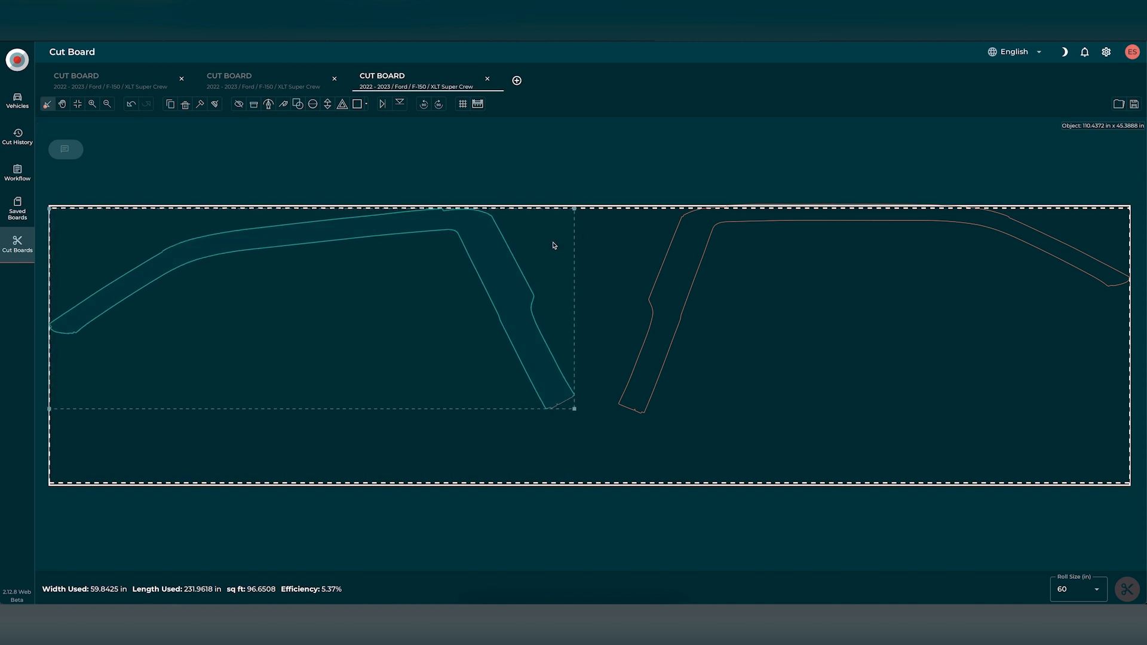
pyautogui.moveTo(494, 241); pyautogui.dragTo(493, 247)
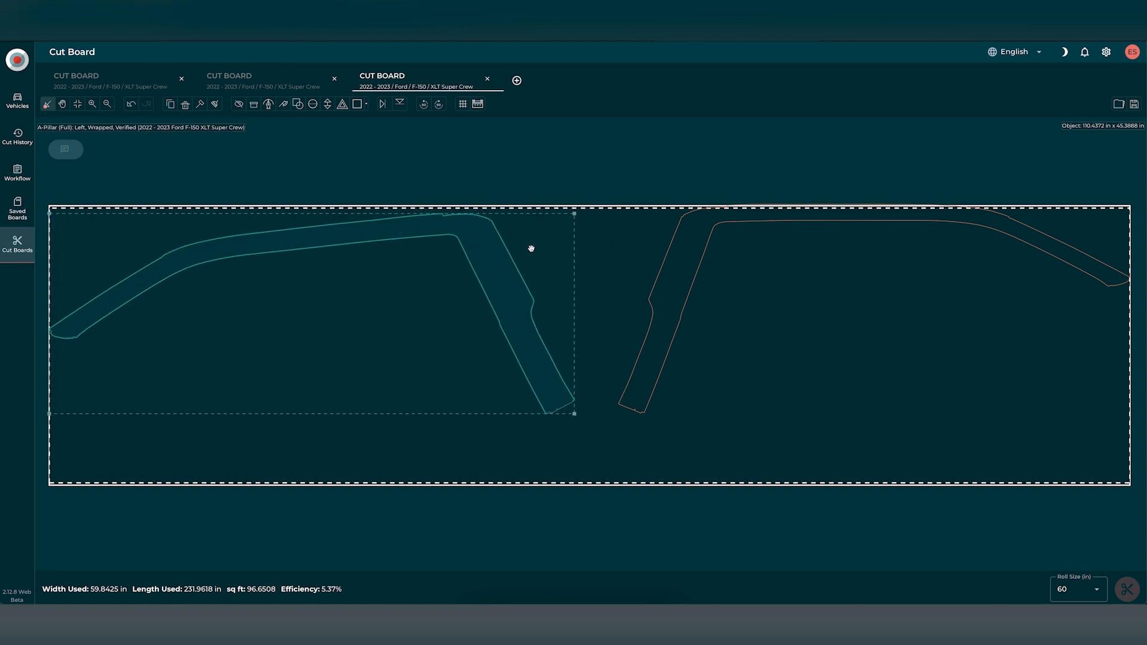
# - Move the right A-pillar pattern fully inside the board and wrap its long inner edge with a depth of 0.5 in
pyautogui.moveTo(701, 253); pyautogui.dragTo(655, 275)
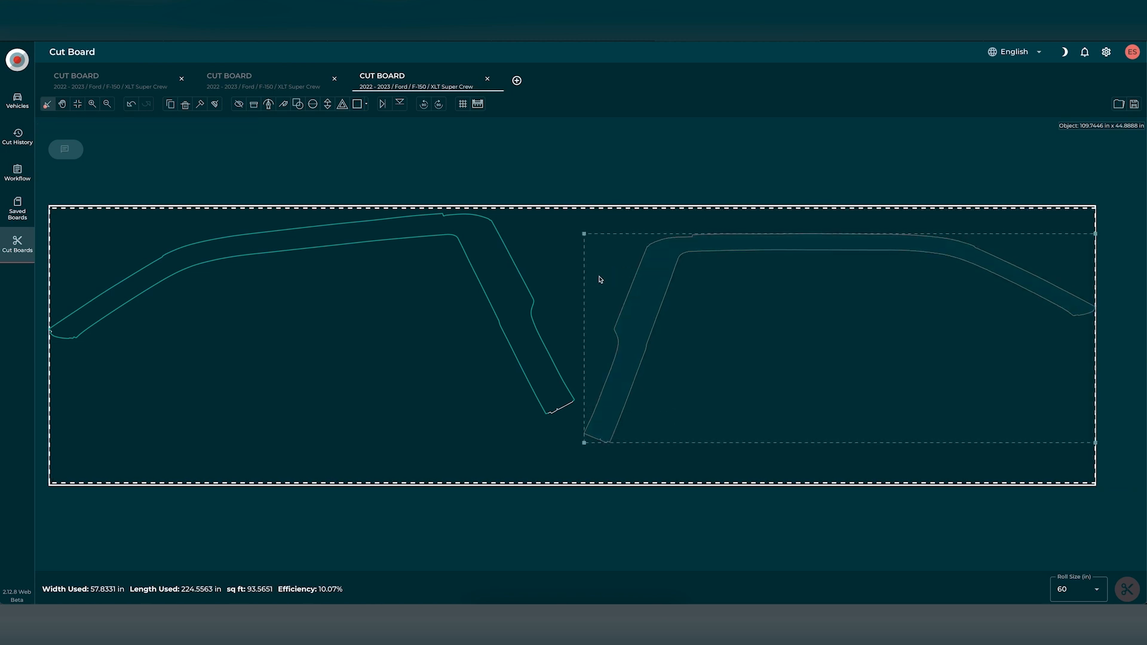
pyautogui.click(581, 285)
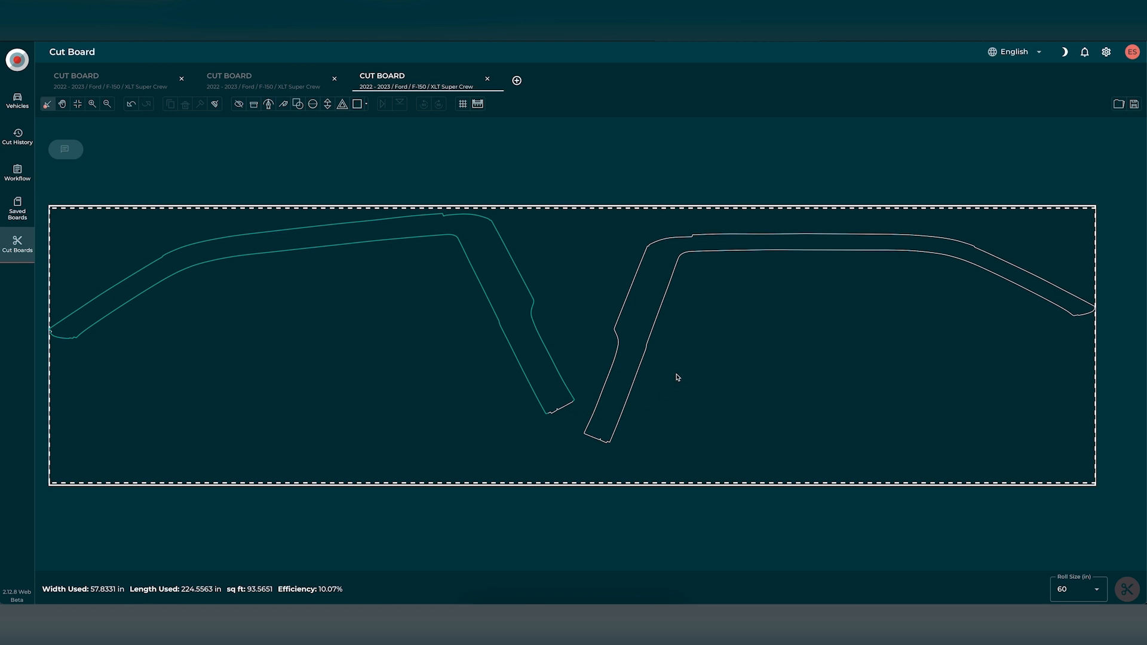
pyautogui.click(254, 105)
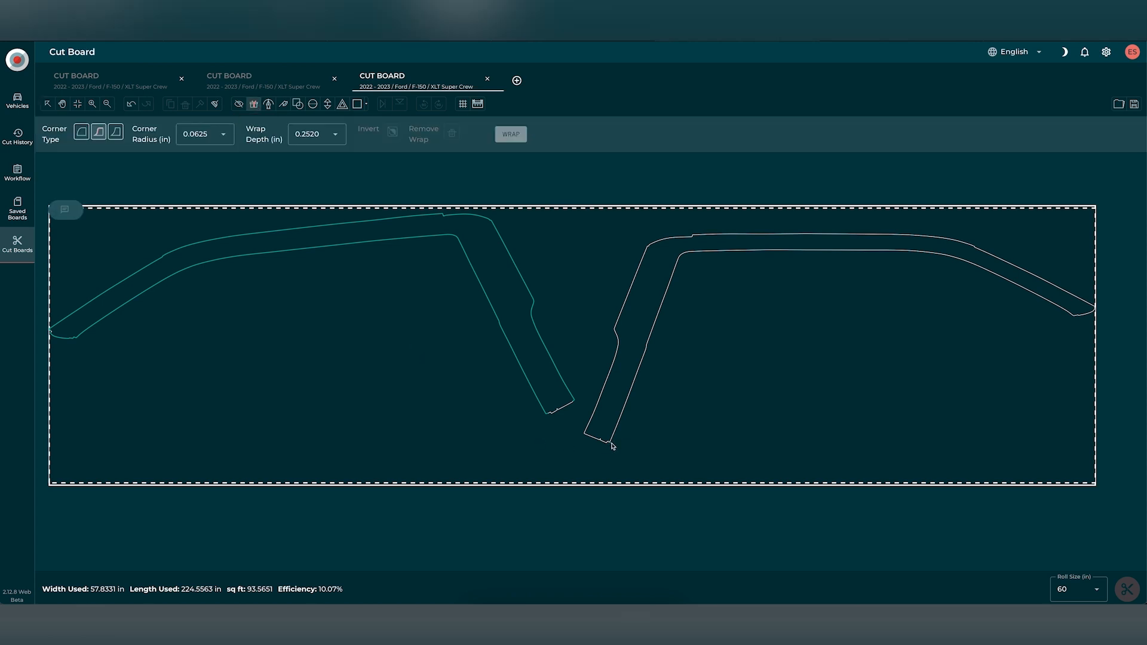
pyautogui.click(1075, 319)
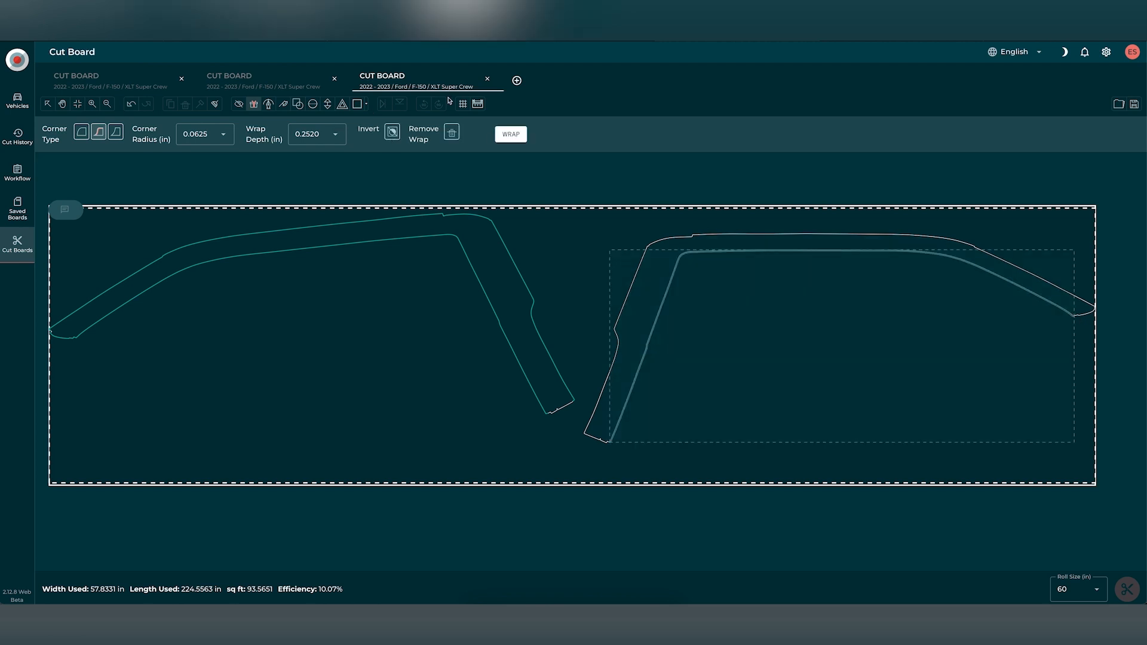
pyautogui.click(336, 135)
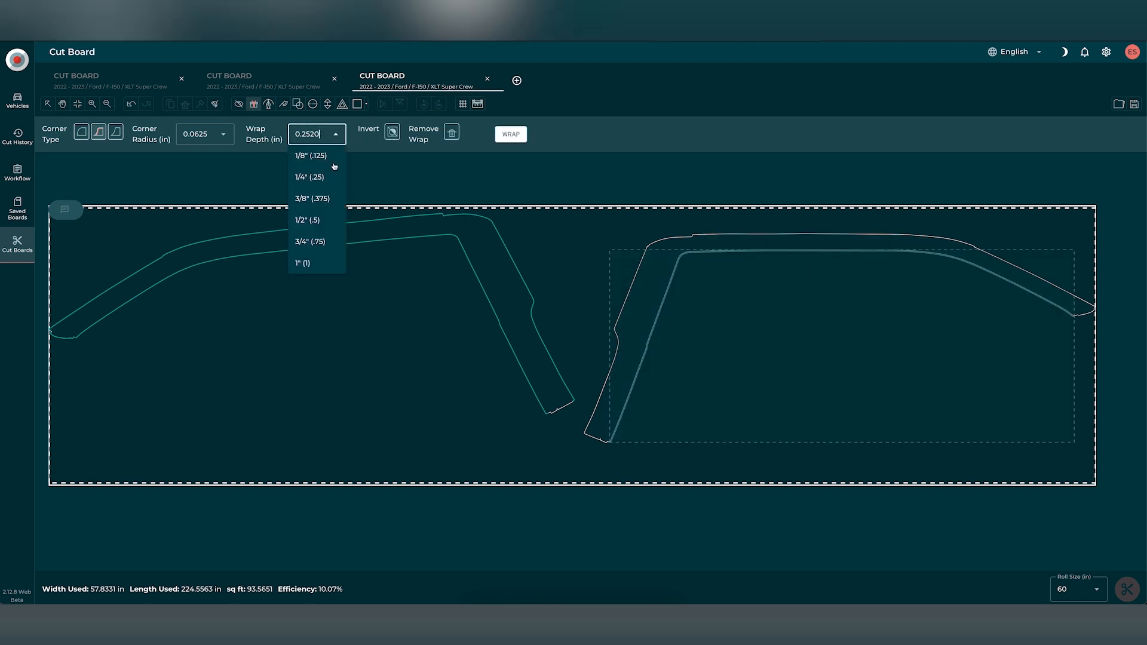
pyautogui.click(321, 221)
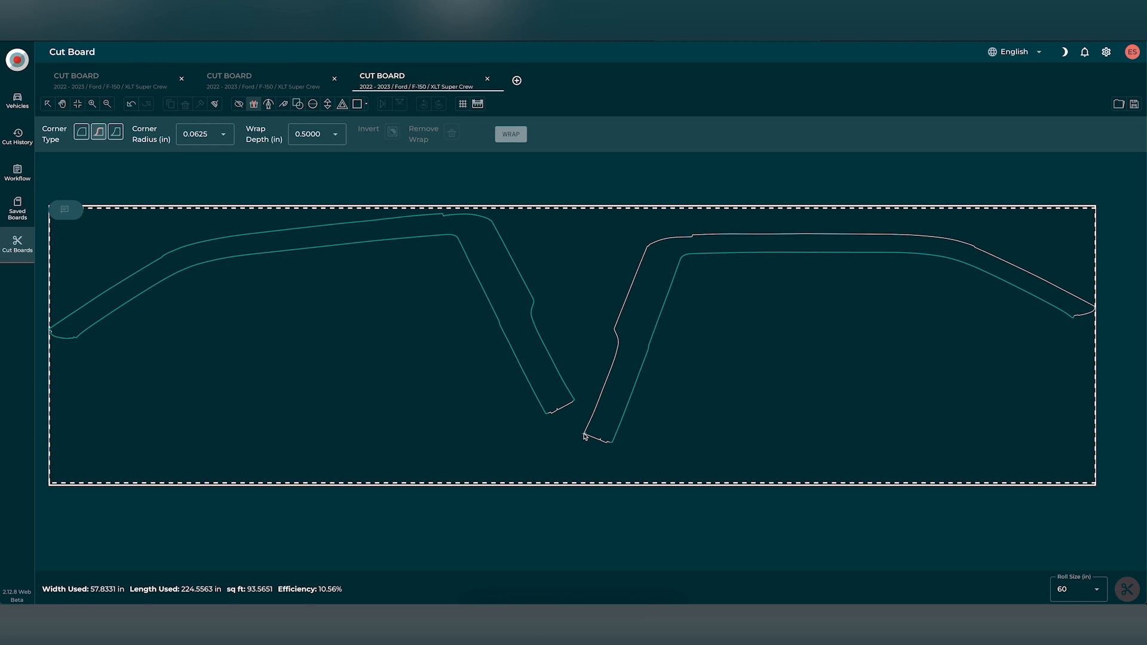
# - Wrap both sections of the right A-pillar's outer edge, on either side of the small notch, with a 0.5 in depth
pyautogui.click(693, 237)
pyautogui.click(510, 134)
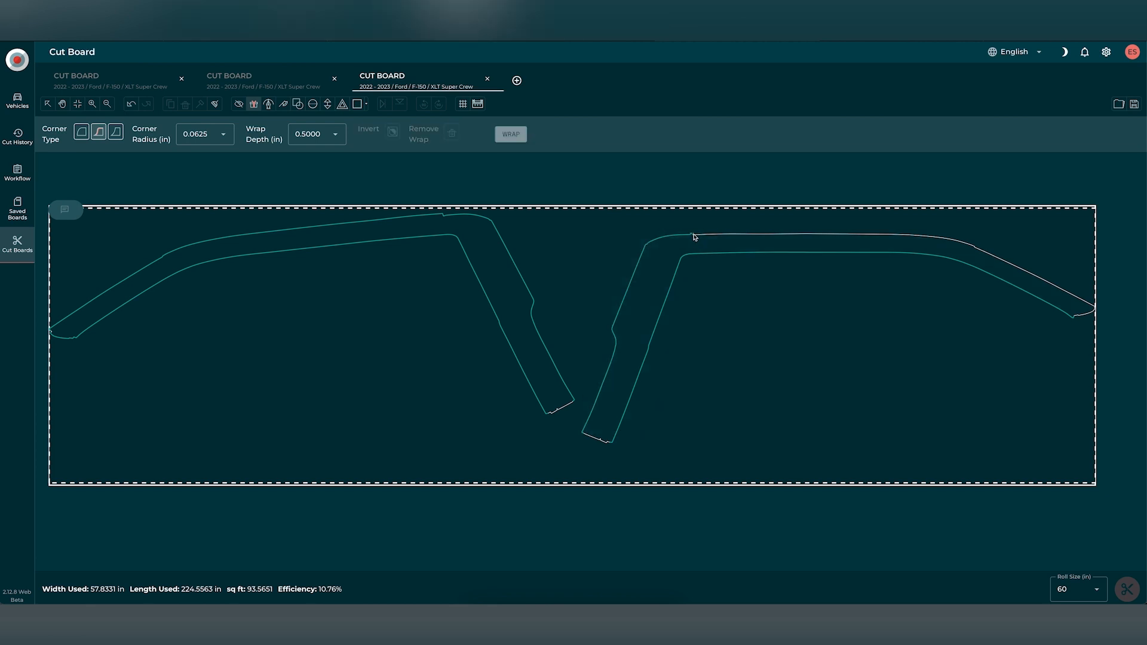
pyautogui.click(1095, 308)
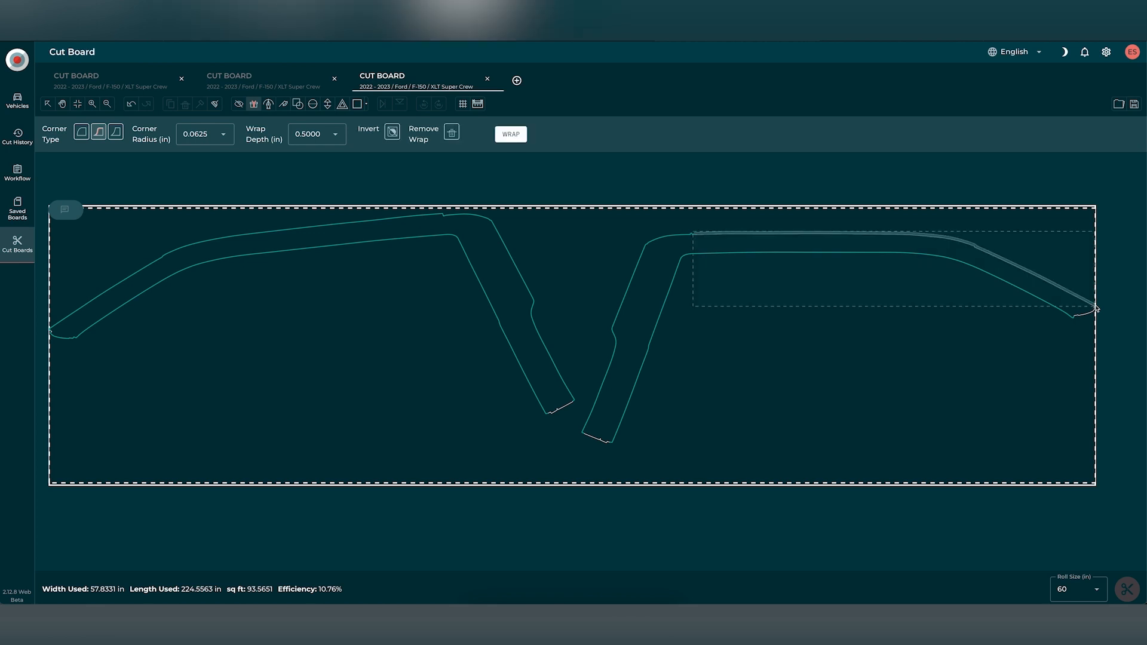
pyautogui.click(512, 135)
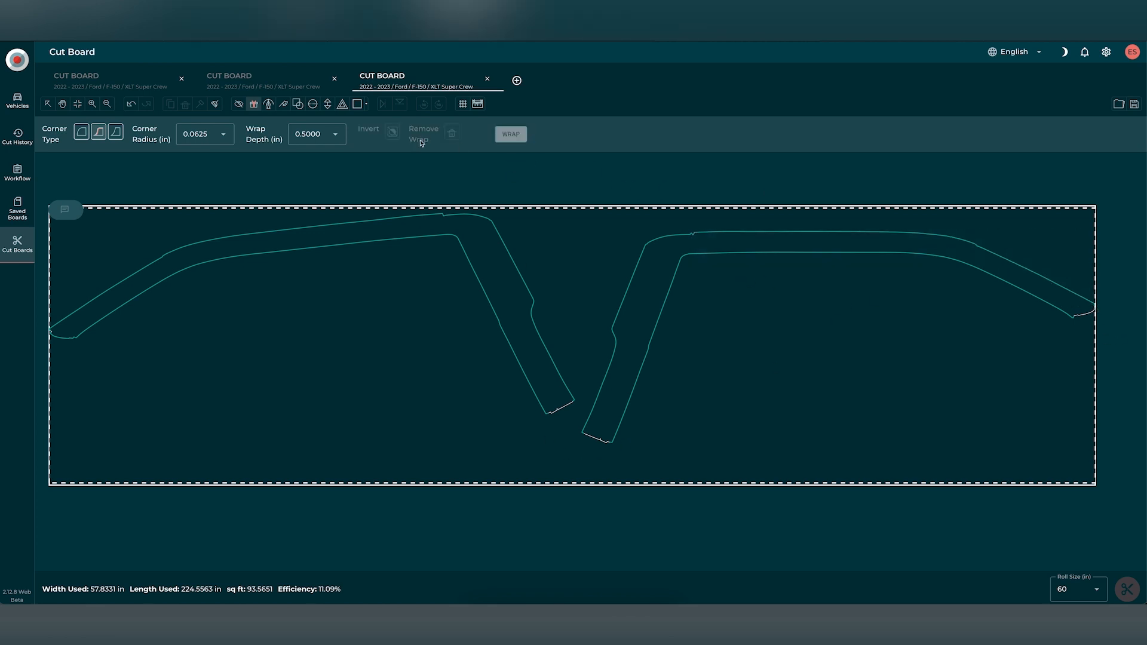
# - Wrap the short rounded edge at the right A-pillar's tapered end with a depth of 0.25 in
pyautogui.click(1096, 309)
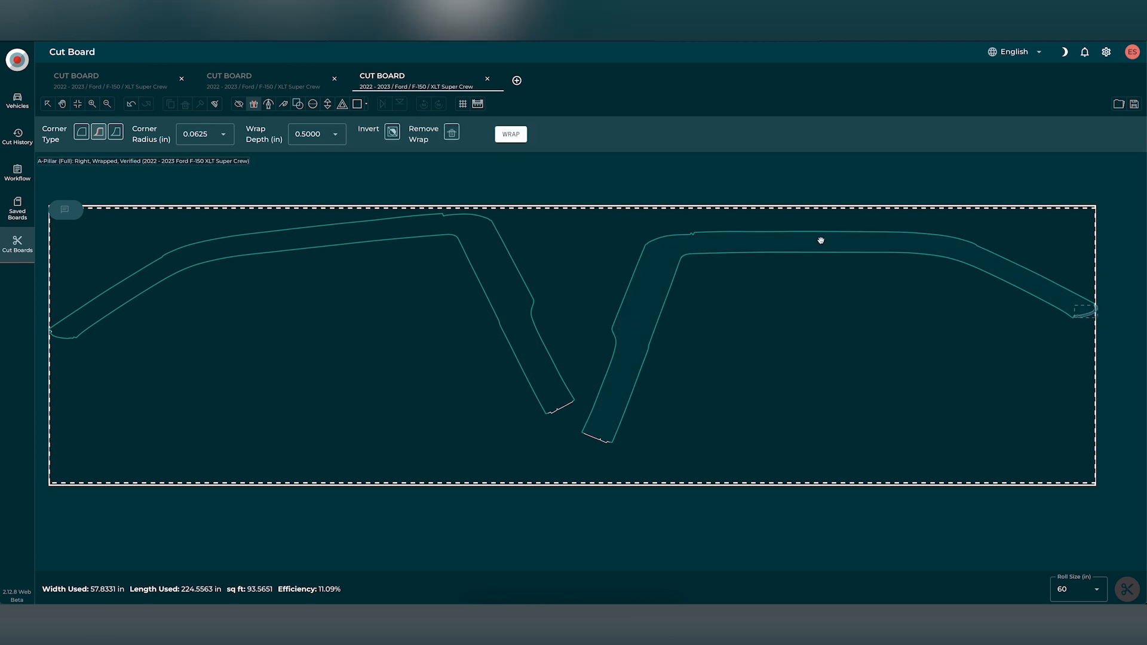
pyautogui.click(336, 137)
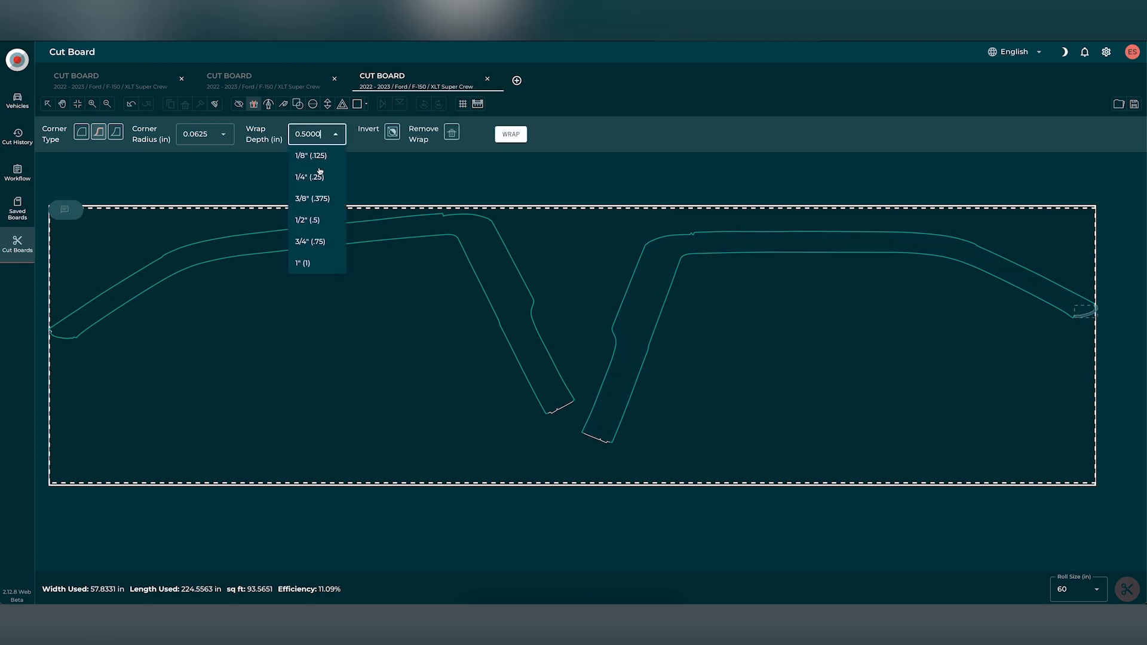
pyautogui.click(319, 178)
pyautogui.click(511, 136)
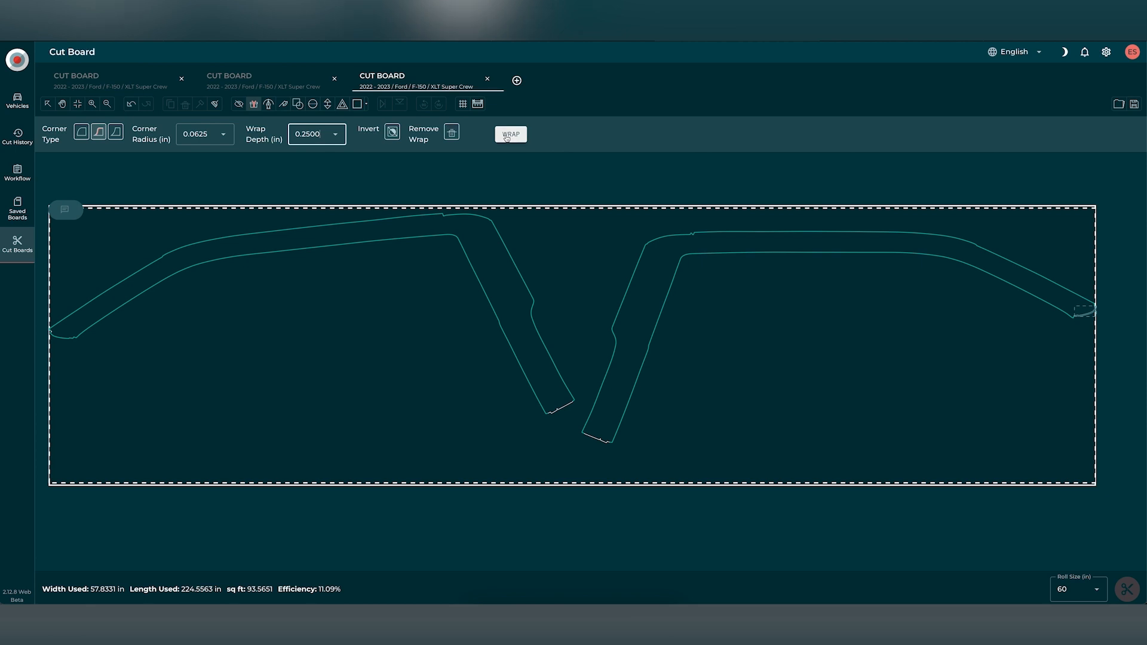
# - Rotate the right A-pillar pattern about half a turn and place it in the board's lower-left corner, below the left A-pillar
pyautogui.click(47, 105)
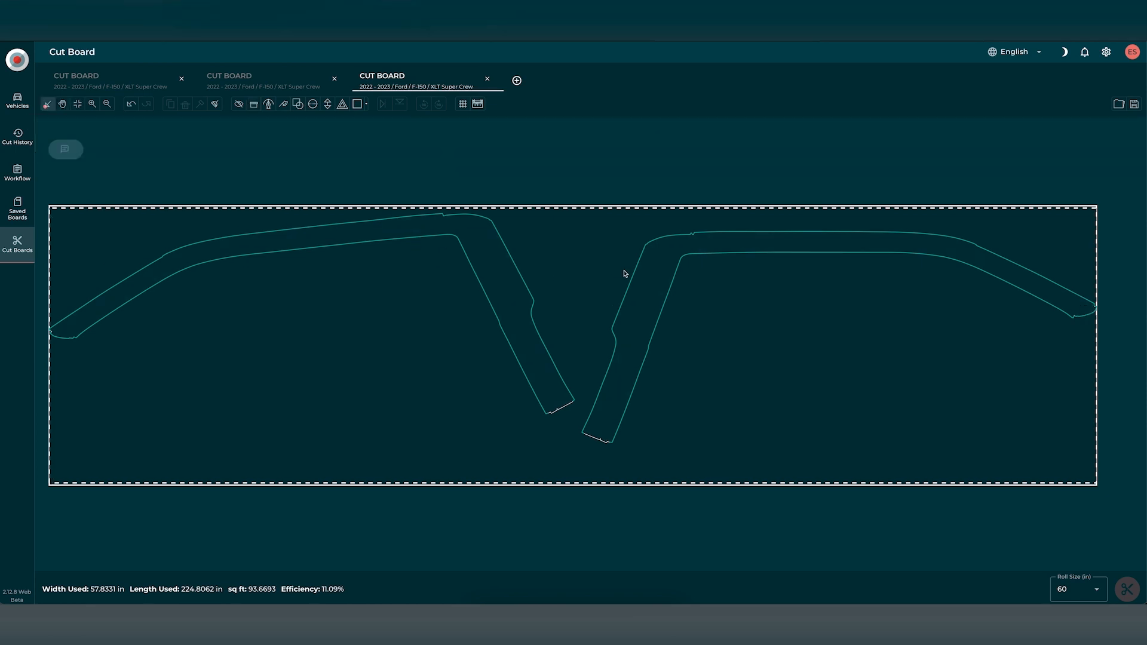
pyautogui.click(653, 269)
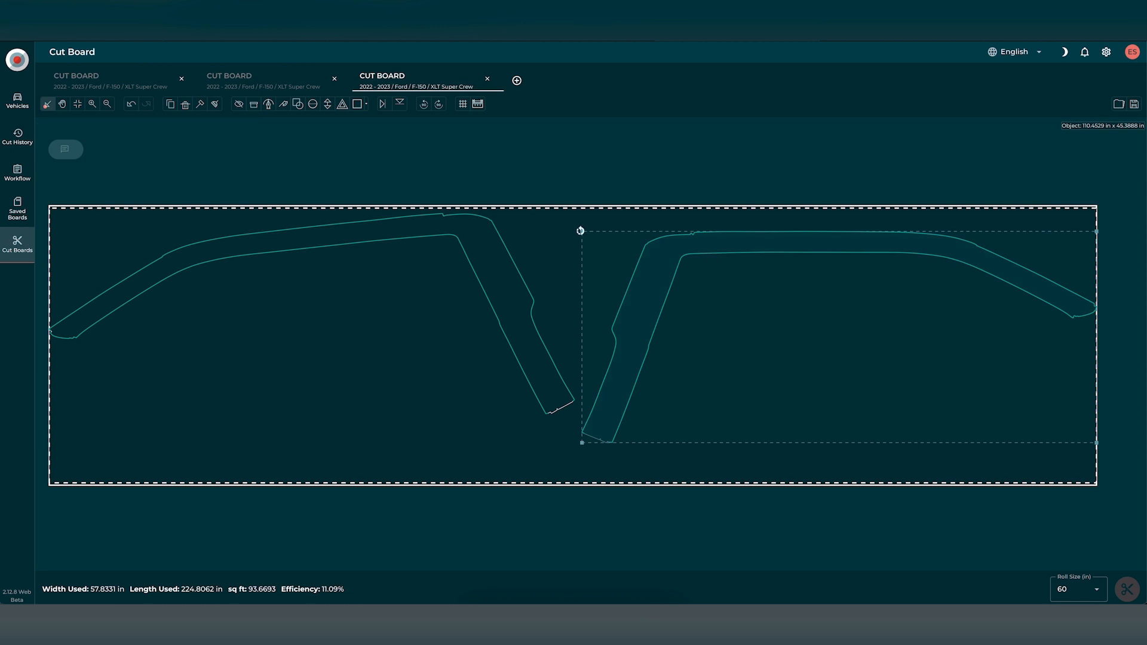
pyautogui.moveTo(581, 242); pyautogui.dragTo(458, 504)
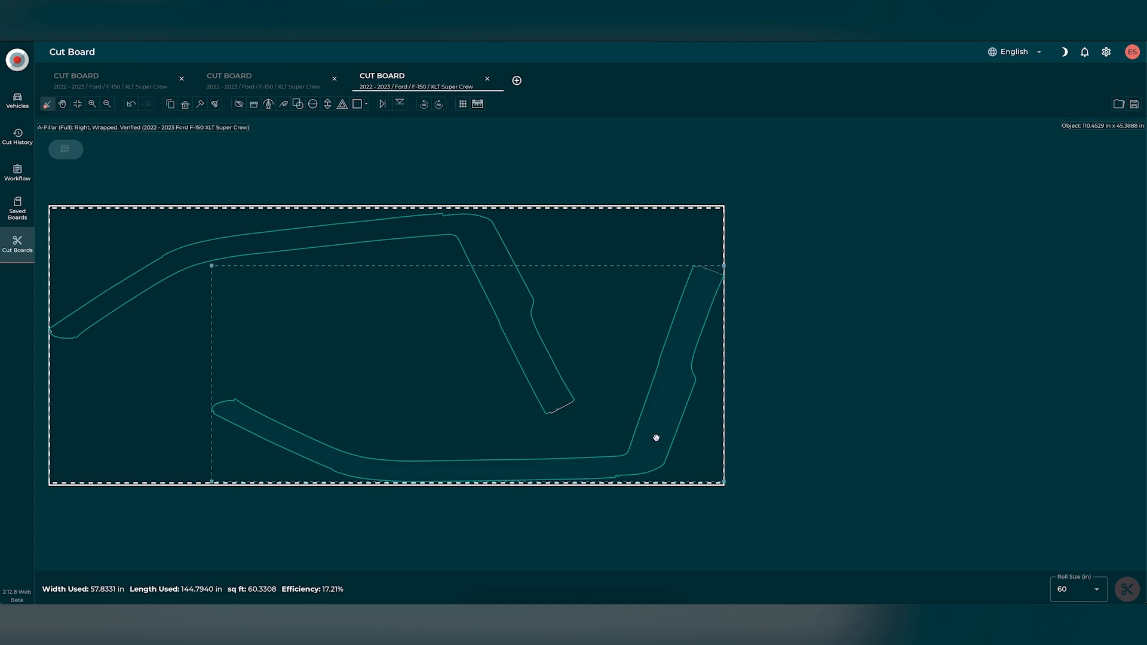
pyautogui.moveTo(607, 459); pyautogui.dragTo(486, 502)
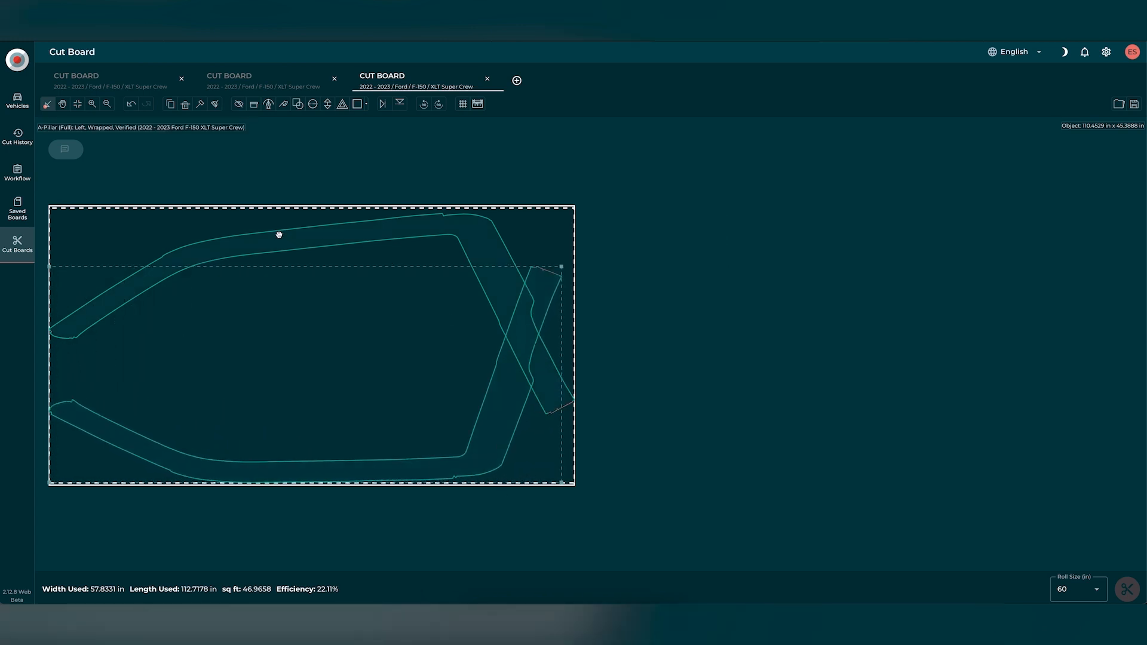
# - Rotate the left A-pillar pattern slightly clockwise and shift it right so it nests around the right A-pillar without overlapping
pyautogui.click(136, 279)
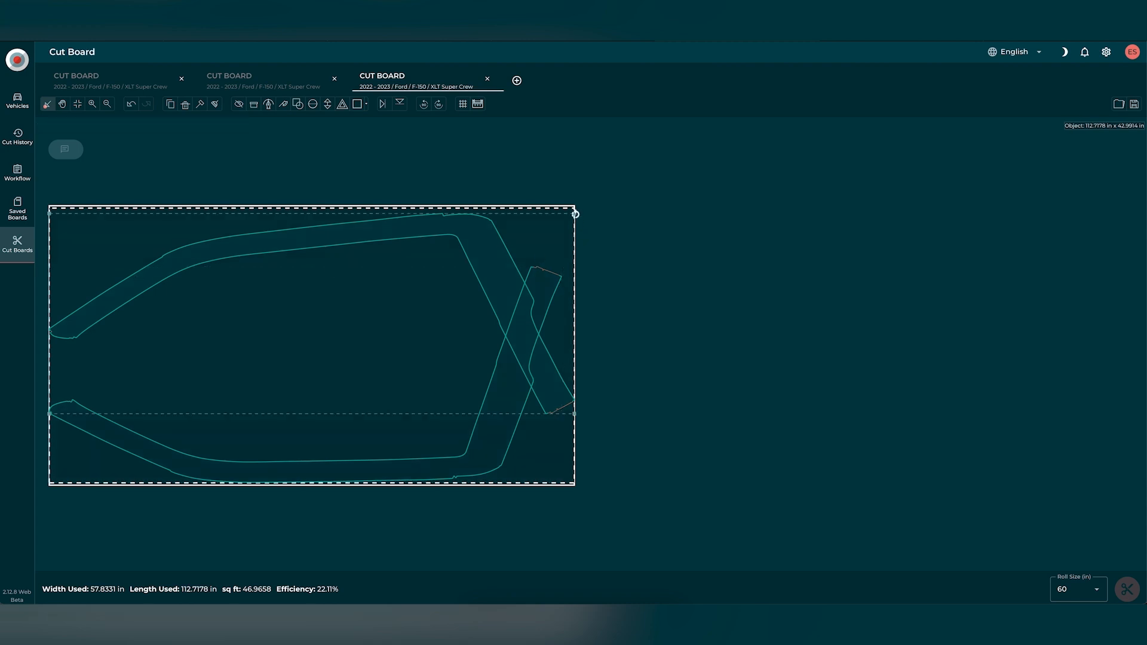
pyautogui.moveTo(576, 214); pyautogui.dragTo(556, 234)
pyautogui.moveTo(305, 238); pyautogui.dragTo(395, 235)
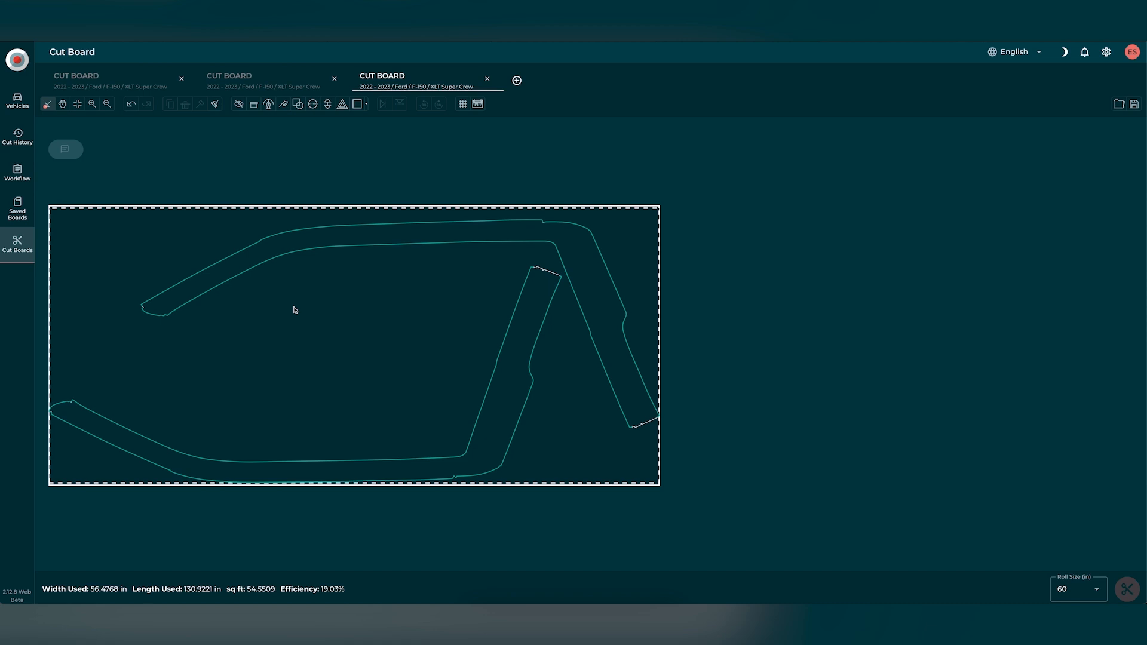
# - Create a new cut board, add the wrapped front left and front right Door (Full) patterns, and open the board
pyautogui.click(17, 103)
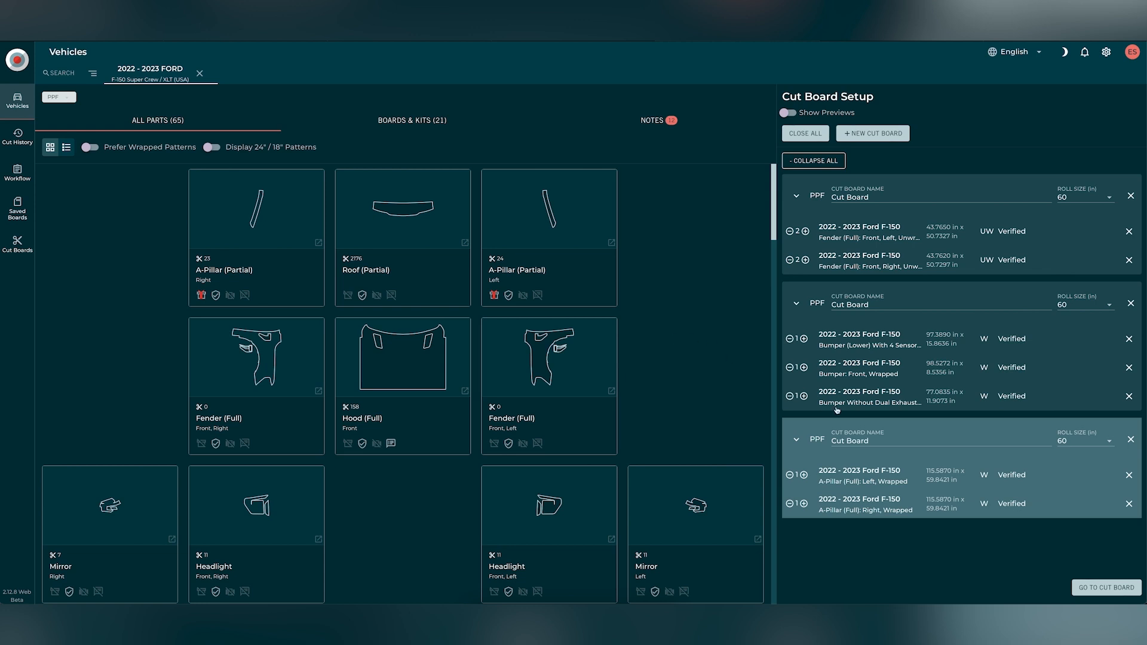
pyautogui.click(871, 136)
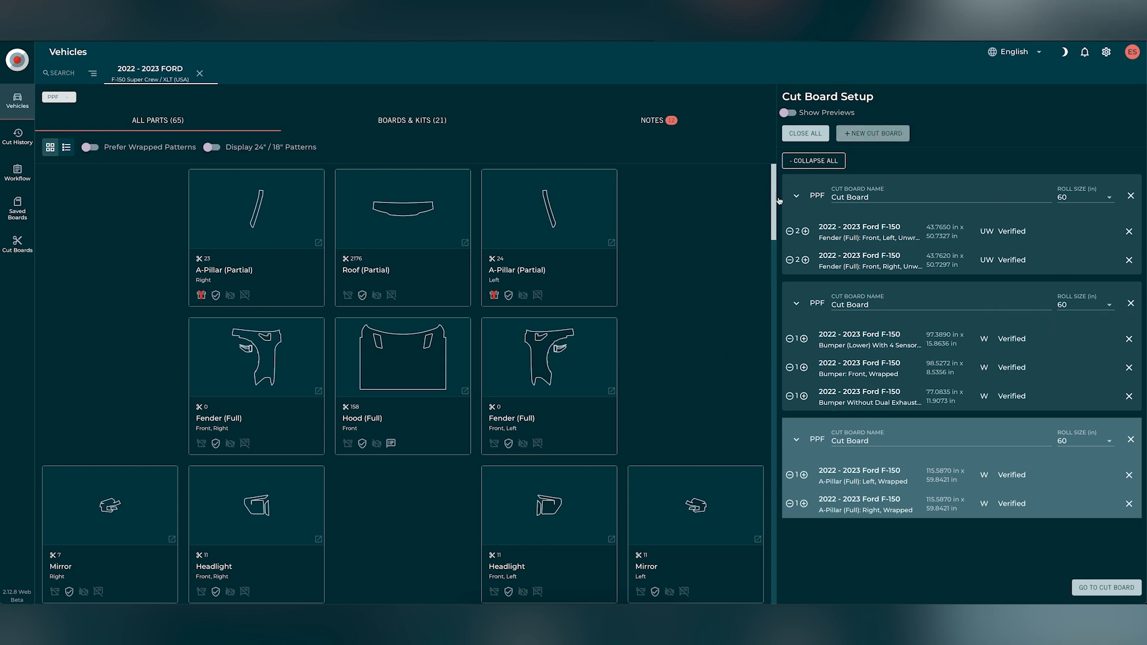
pyautogui.scroll(-7, 682, 299)
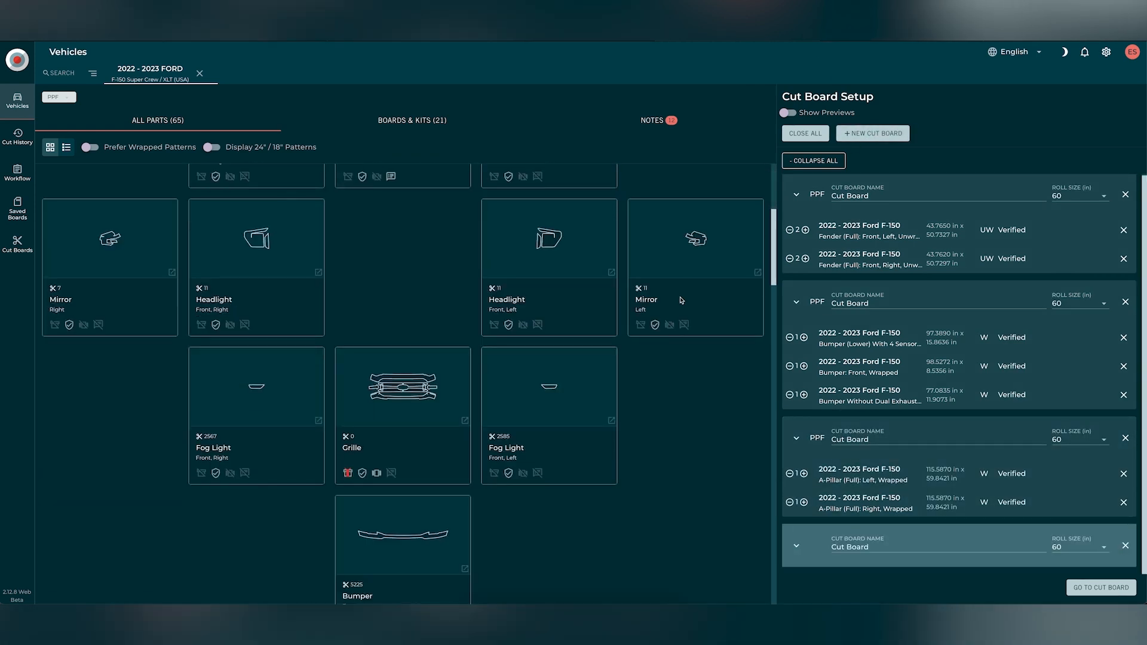
pyautogui.scroll(-10, 681, 300)
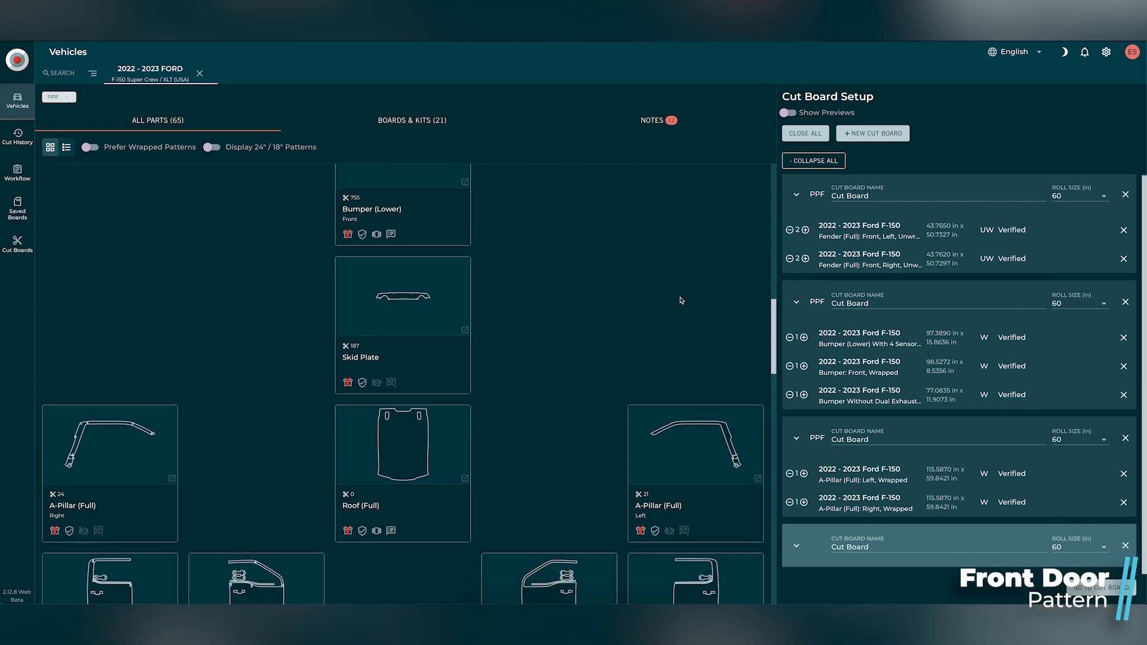
pyautogui.scroll(-1, 646, 315)
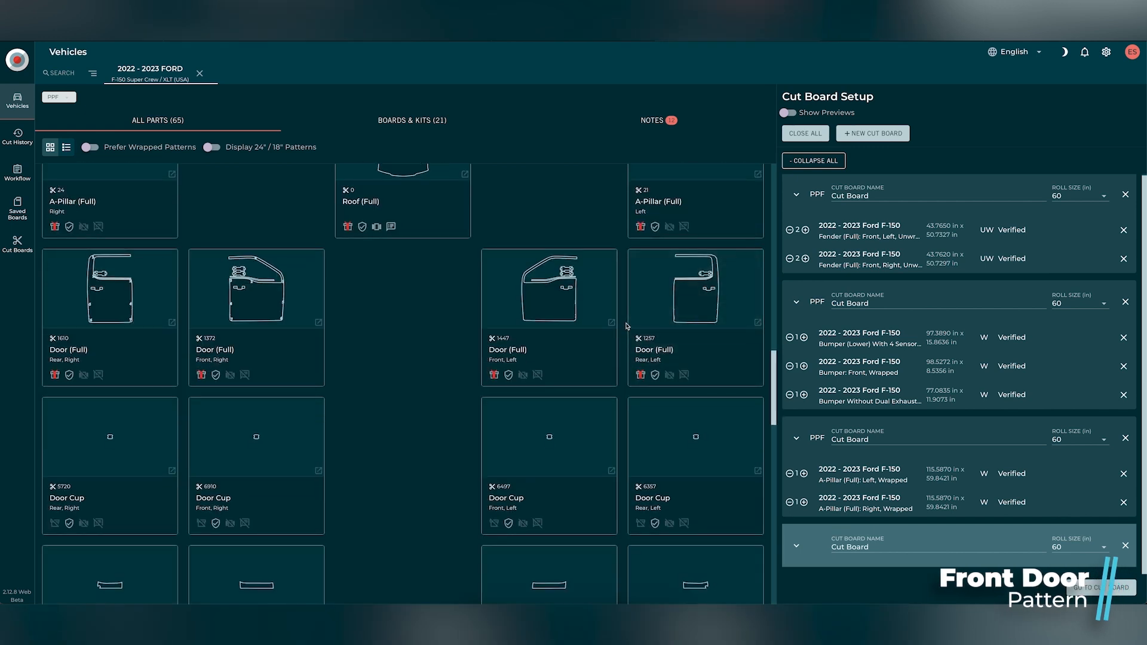
pyautogui.click(591, 322)
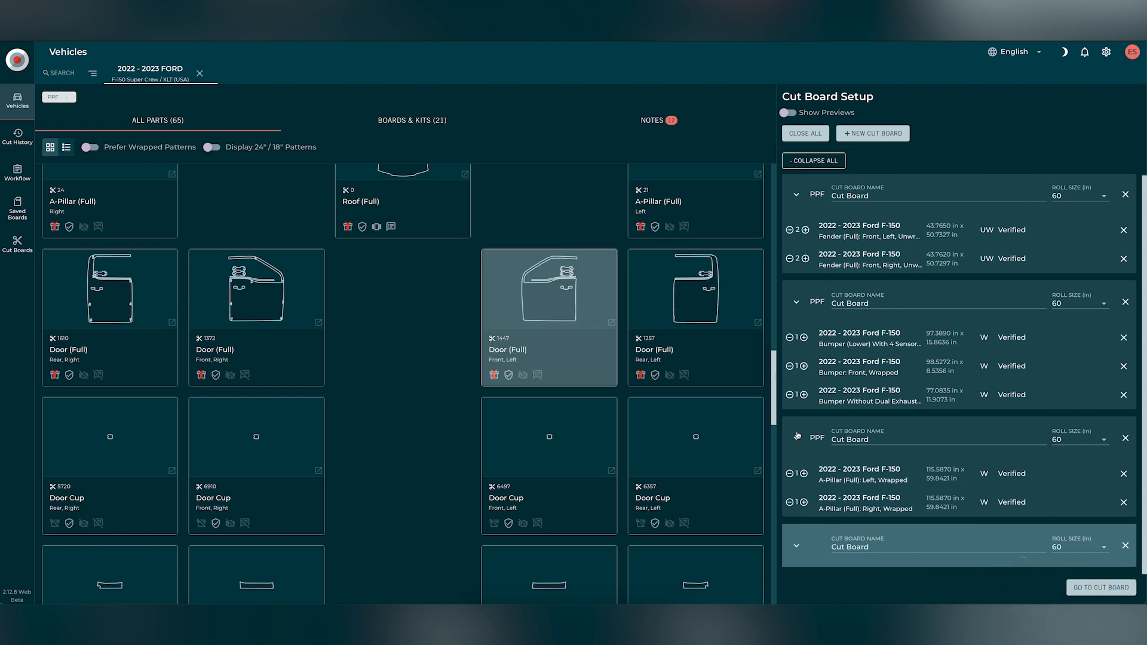
pyautogui.click(1099, 588)
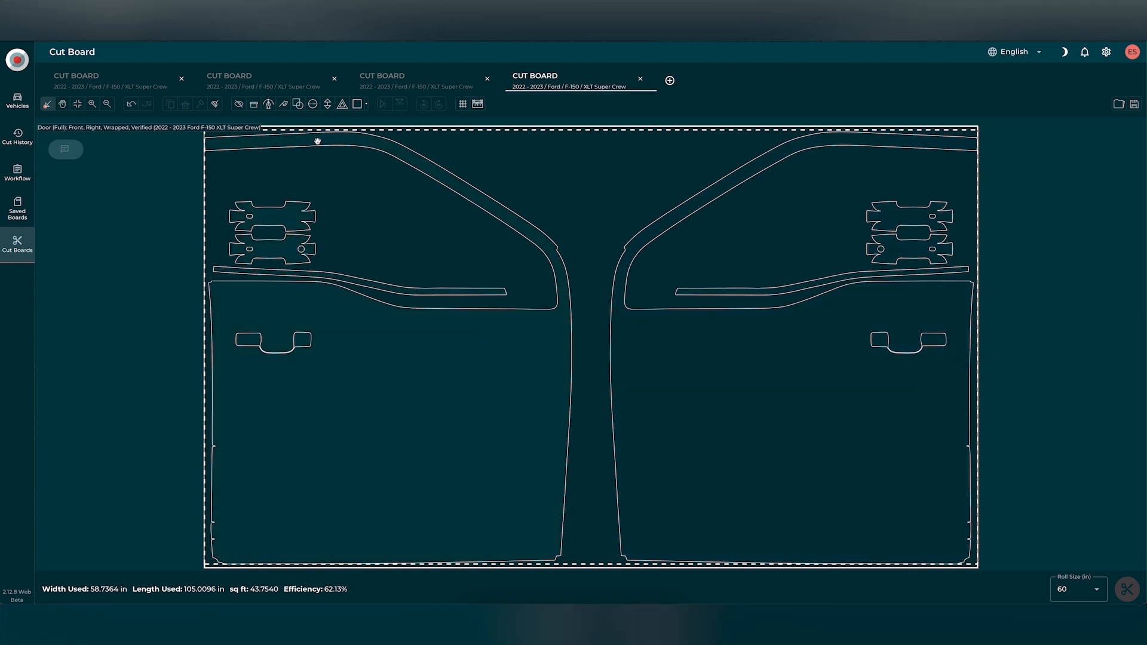
# - Ungroup both front door patterns and delete the two small handle pieces and the thin curved strip from the right door
pyautogui.moveTo(212, 133); pyautogui.dragTo(989, 448)
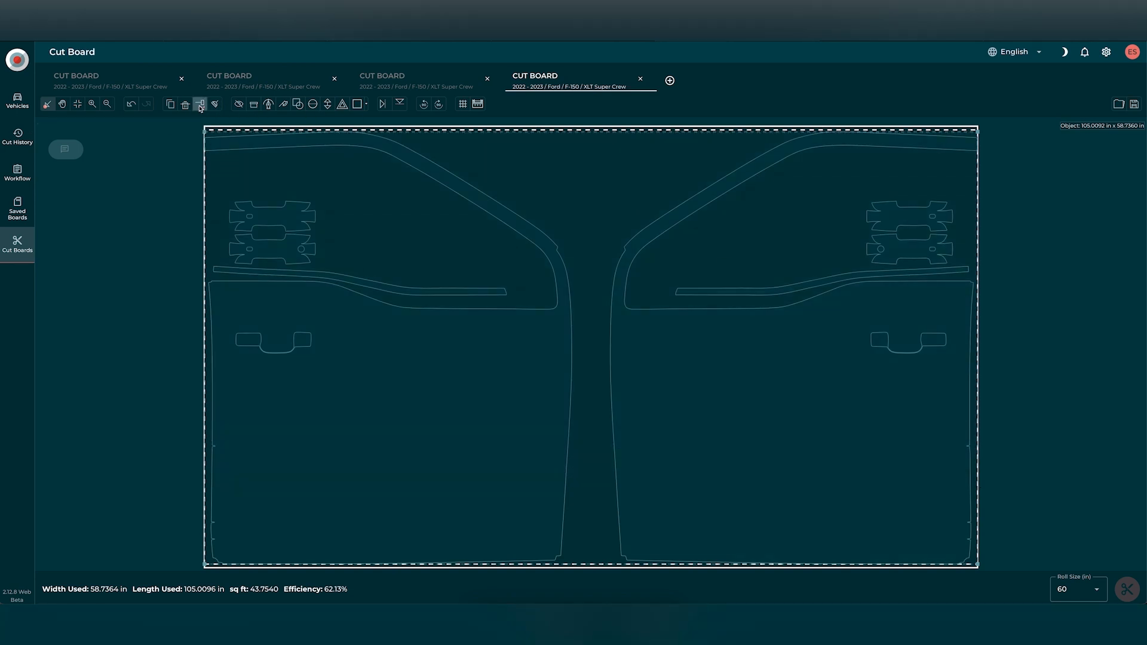
pyautogui.click(294, 228)
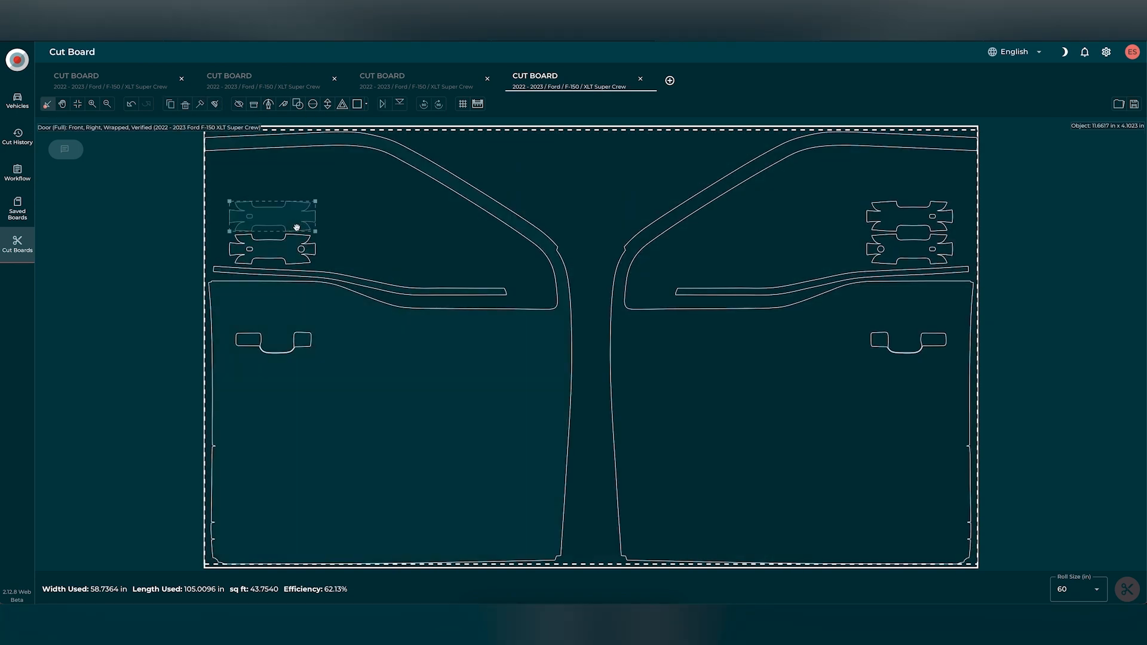
pyautogui.moveTo(297, 228); pyautogui.dragTo(291, 251)
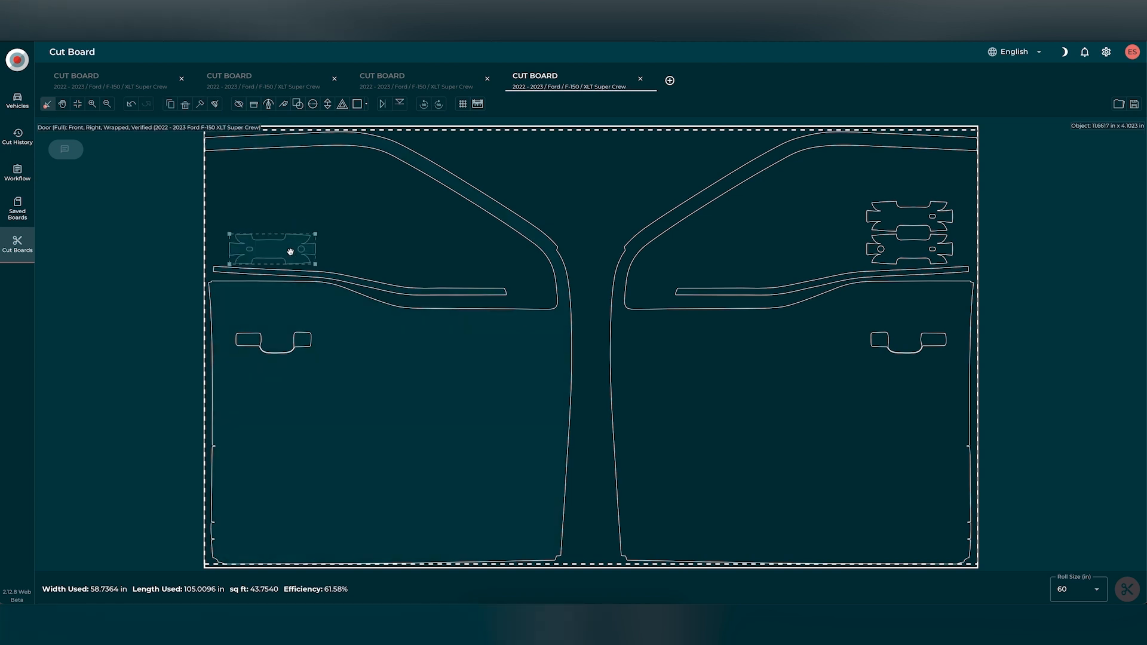
pyautogui.click(377, 290)
pyautogui.press('Delete')
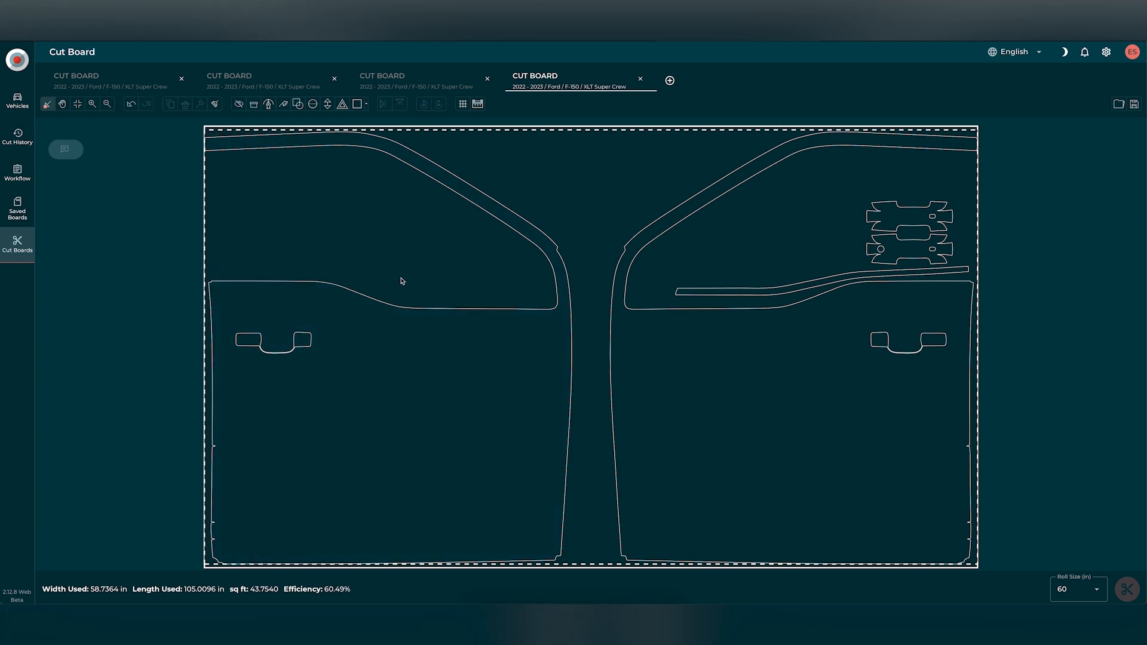
# - Delete the two small handle pieces and the thin curved strip belonging to the front left door pattern
pyautogui.click(925, 225)
pyautogui.press('Delete')
pyautogui.click(919, 246)
pyautogui.press('Delete')
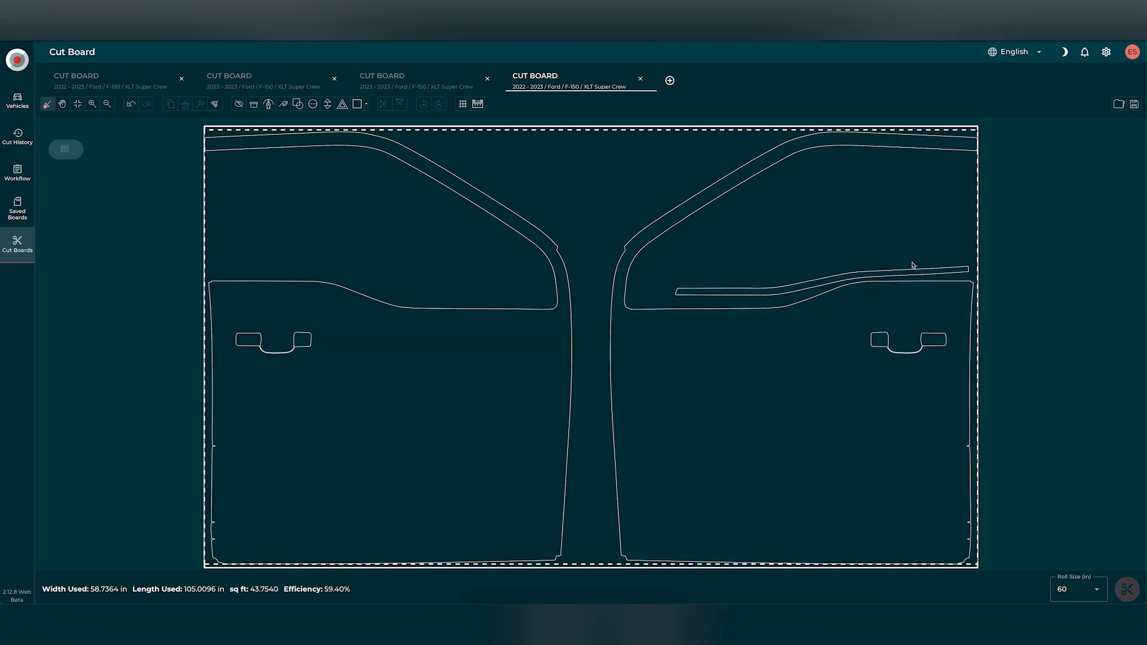
pyautogui.click(909, 273)
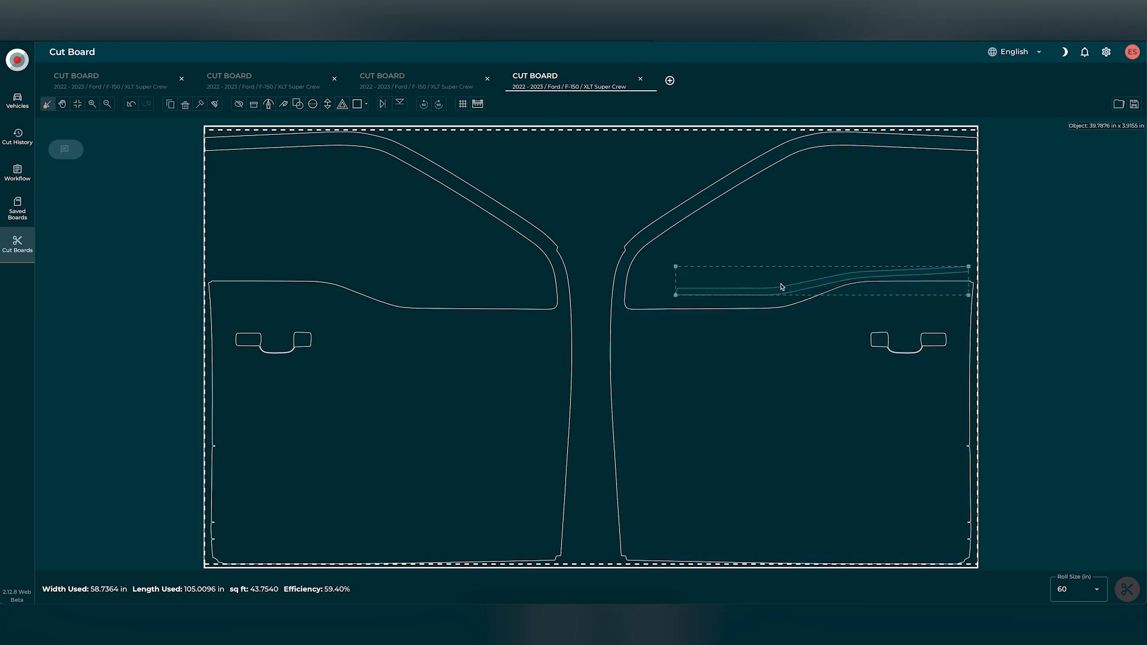
pyautogui.press('Delete')
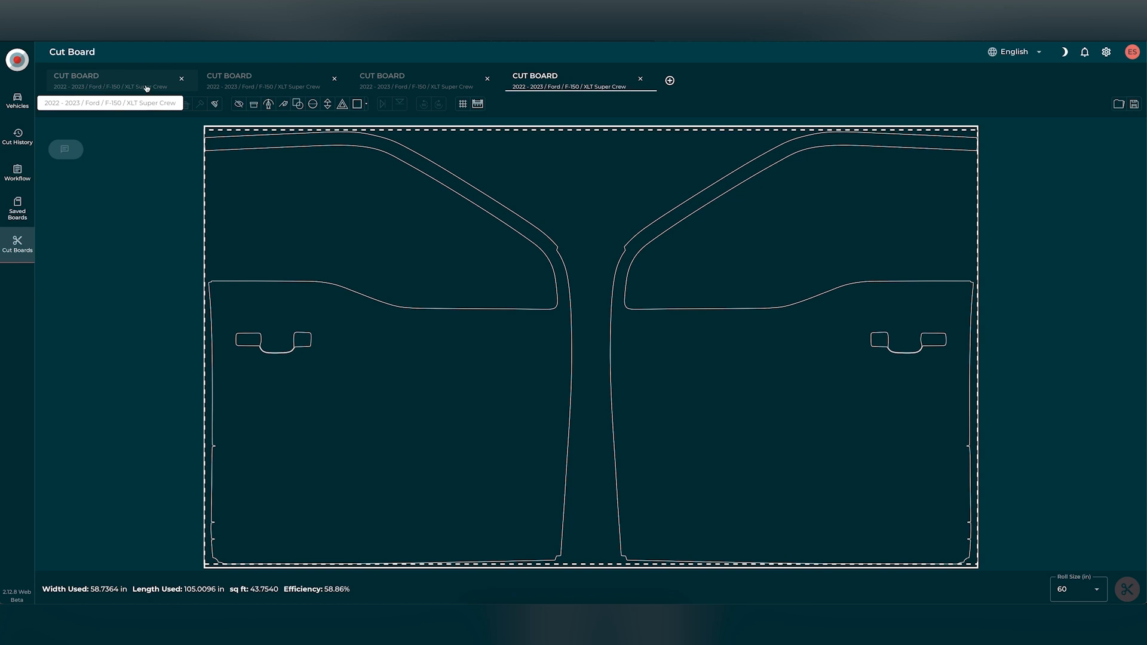
# - Delete all nodes of the door handle cutout inside the front right door pattern
pyautogui.click(311, 304)
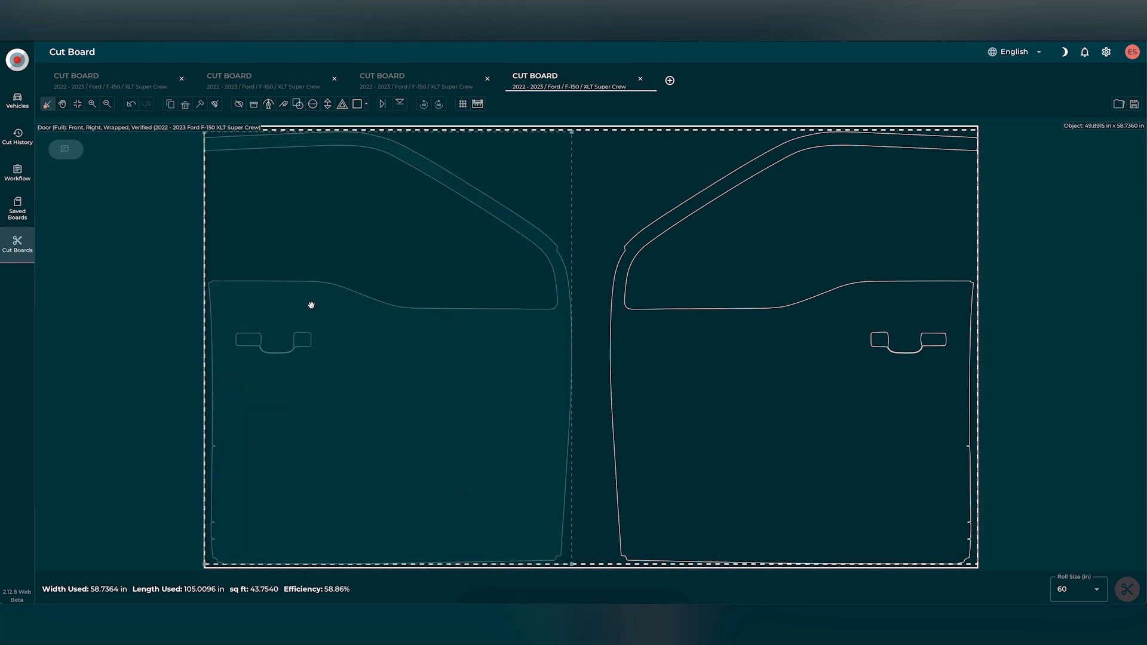
pyautogui.click(268, 104)
pyautogui.moveTo(328, 310); pyautogui.dragTo(226, 369)
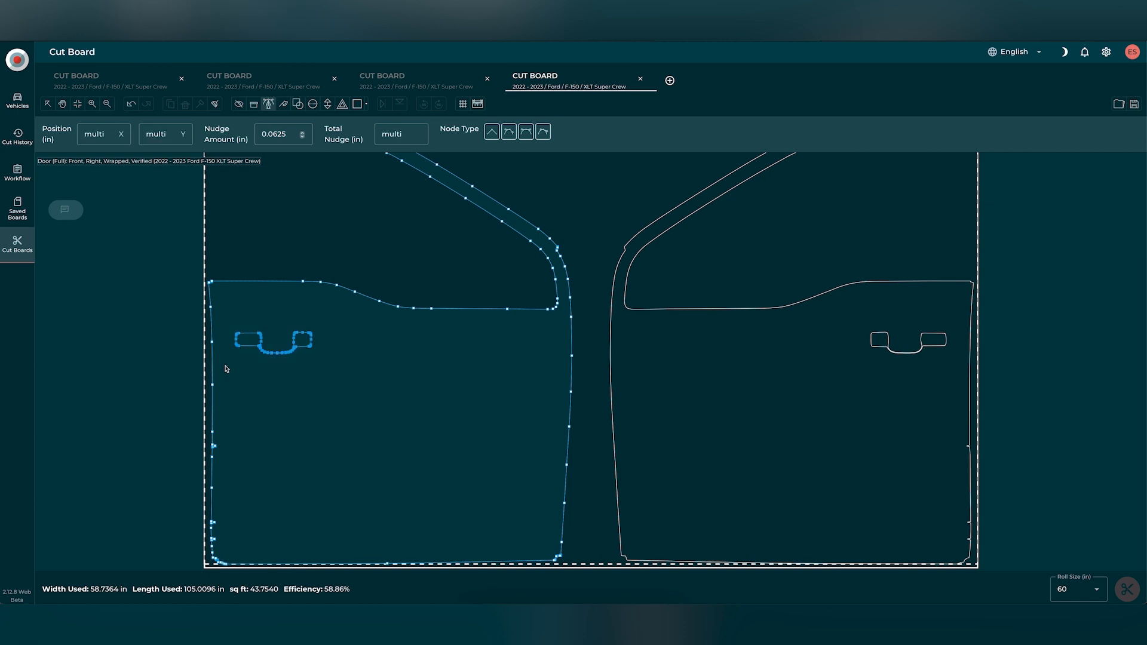
pyautogui.press('Delete')
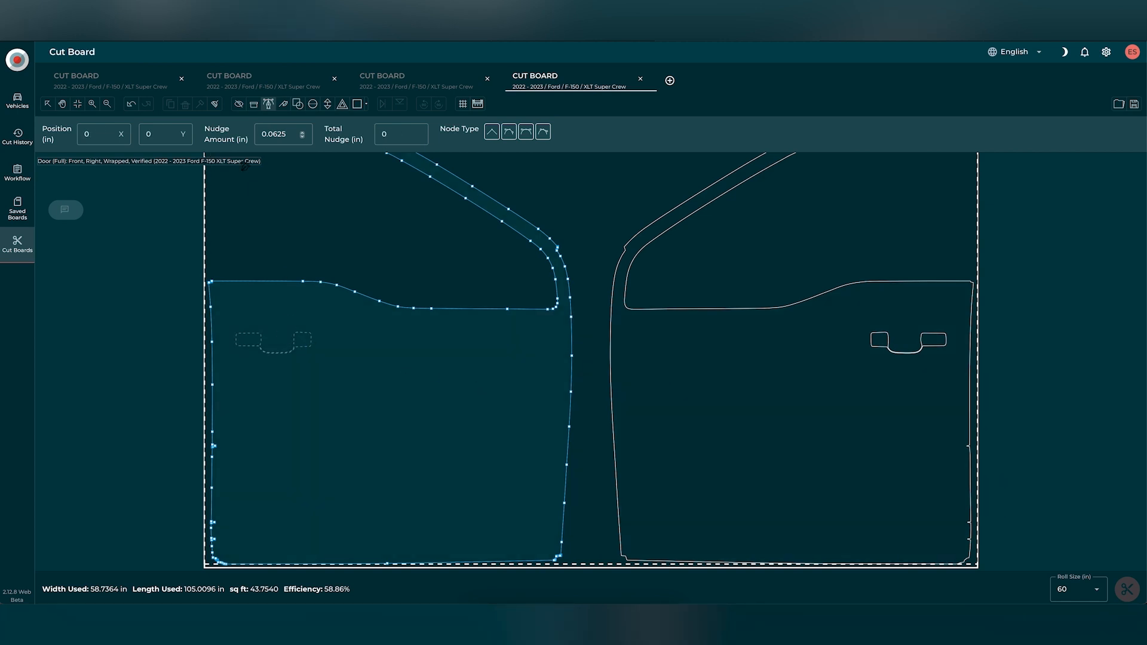
# - Wrap the window opening edge and the outer vertical edge of the front right door pattern to a depth of 1/2 in
pyautogui.click(254, 105)
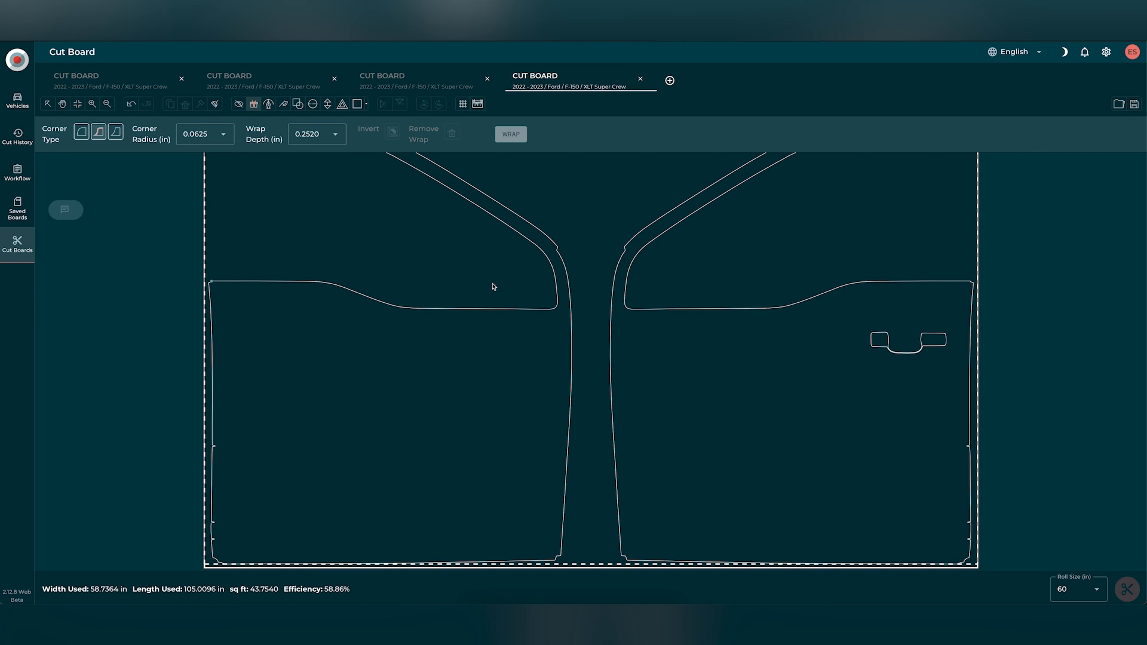
pyautogui.scroll(-5, 397, 279)
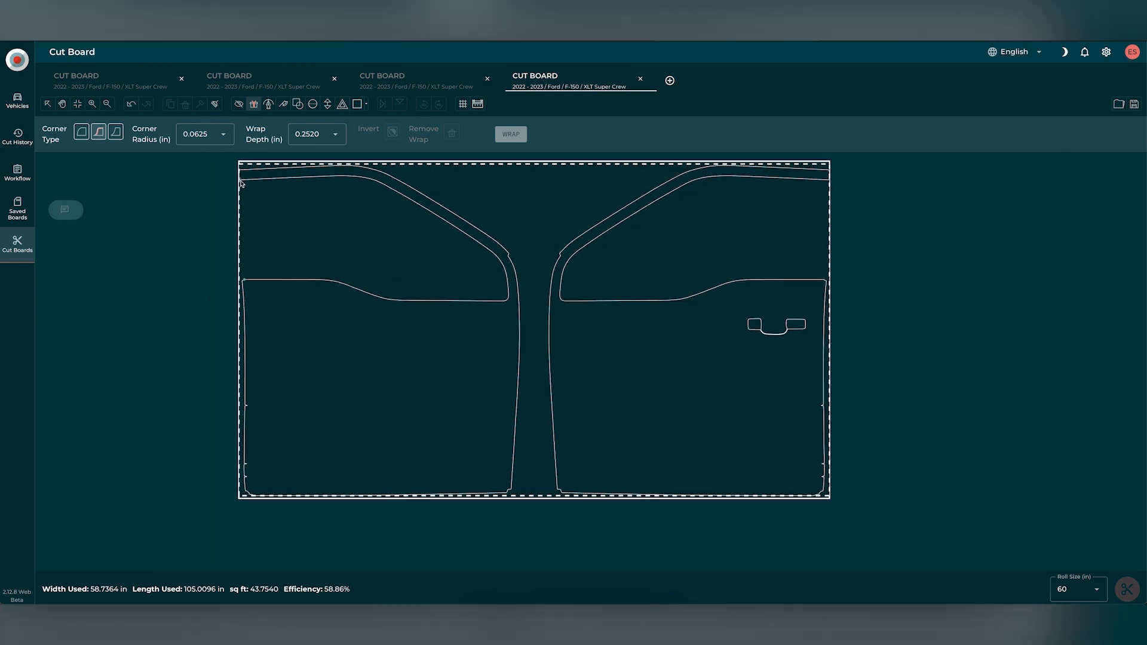
pyautogui.click(289, 184)
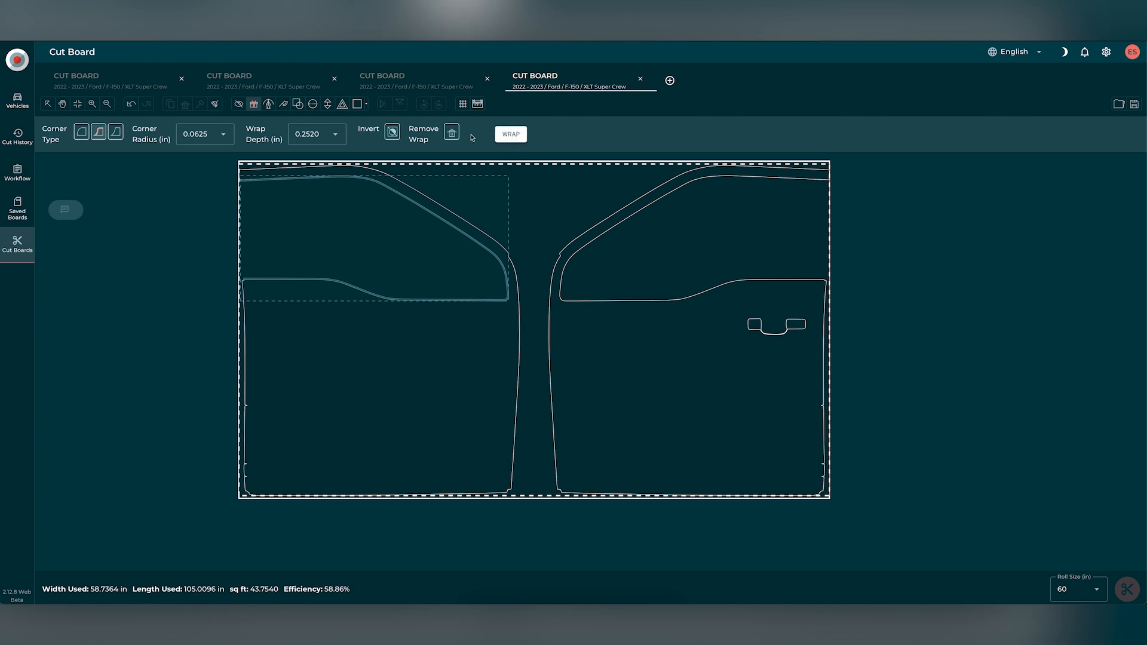
pyautogui.click(344, 133)
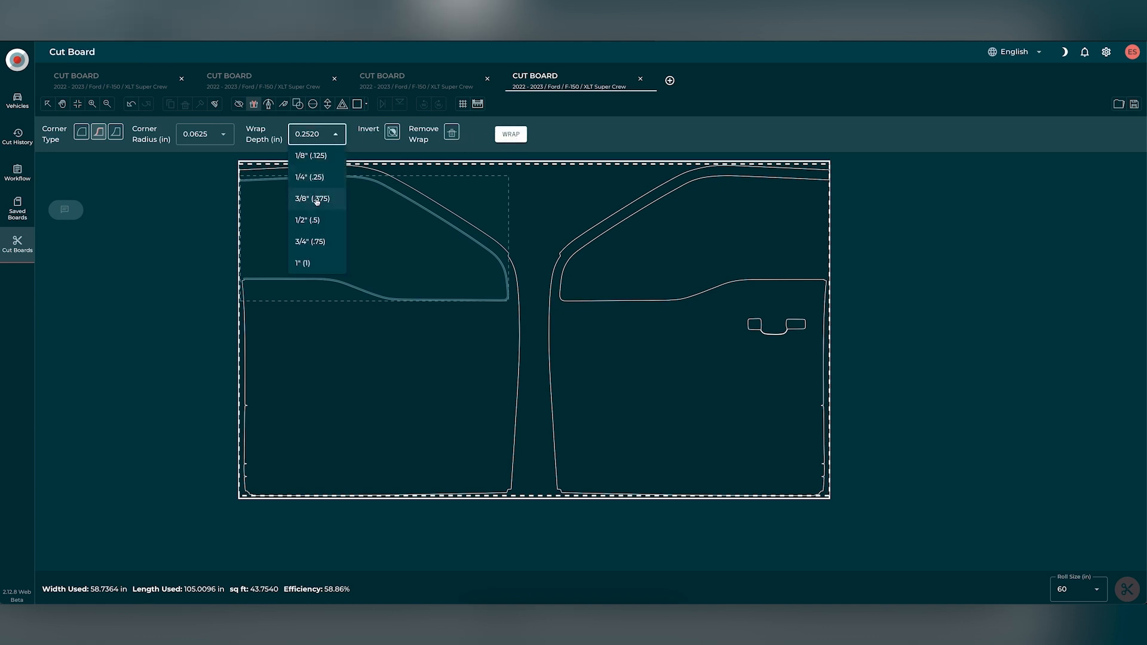
pyautogui.click(319, 220)
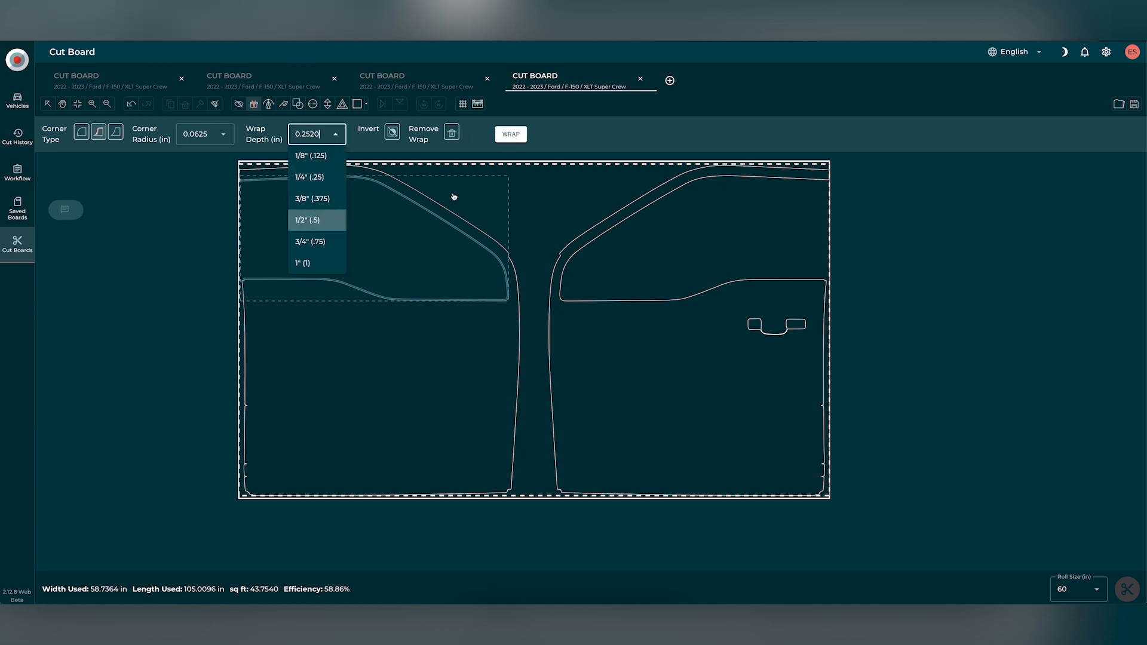
pyautogui.click(511, 133)
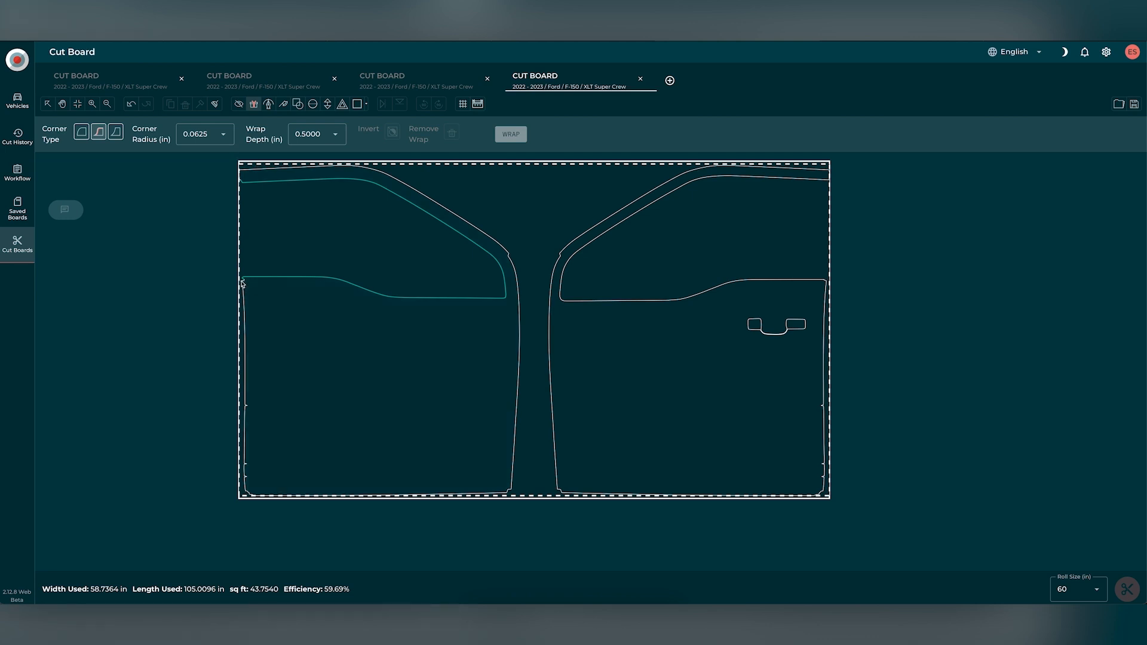
pyautogui.click(245, 493)
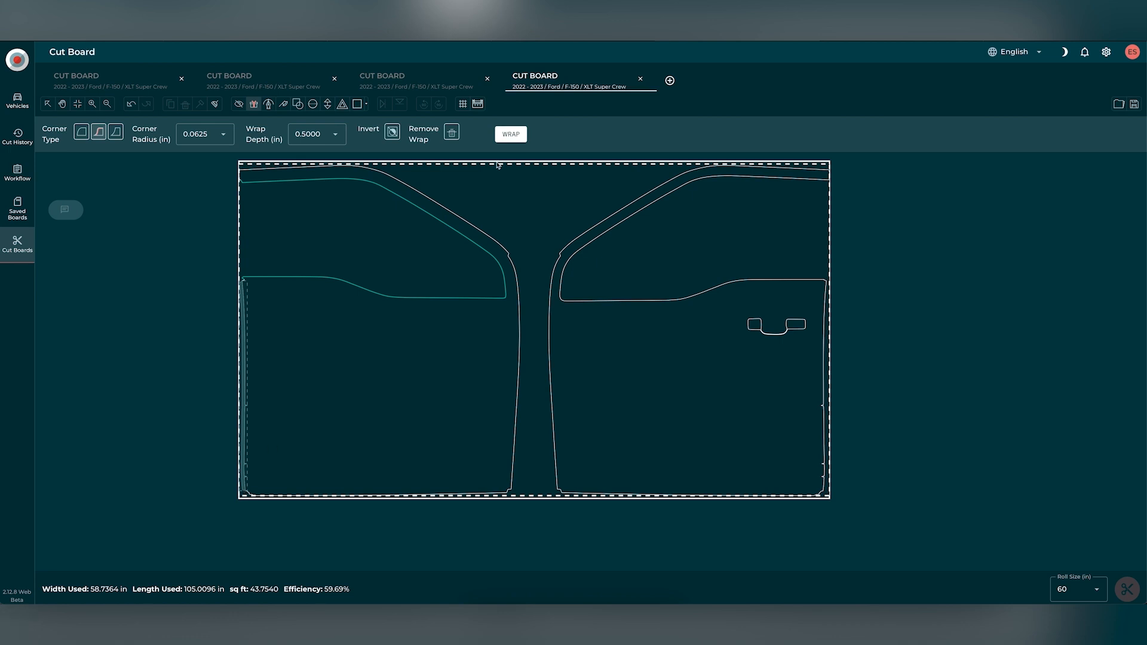
pyautogui.click(511, 136)
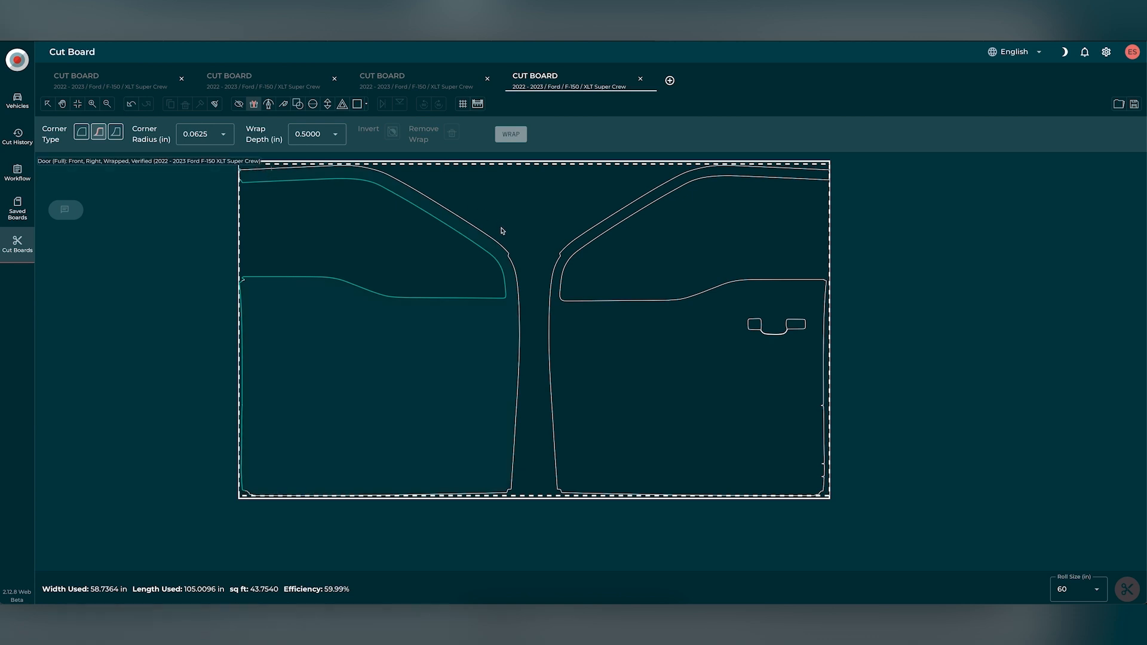
# - Wrap the sloped upper frame edge of the front right door pattern to a depth of 1/4 in
pyautogui.click(511, 257)
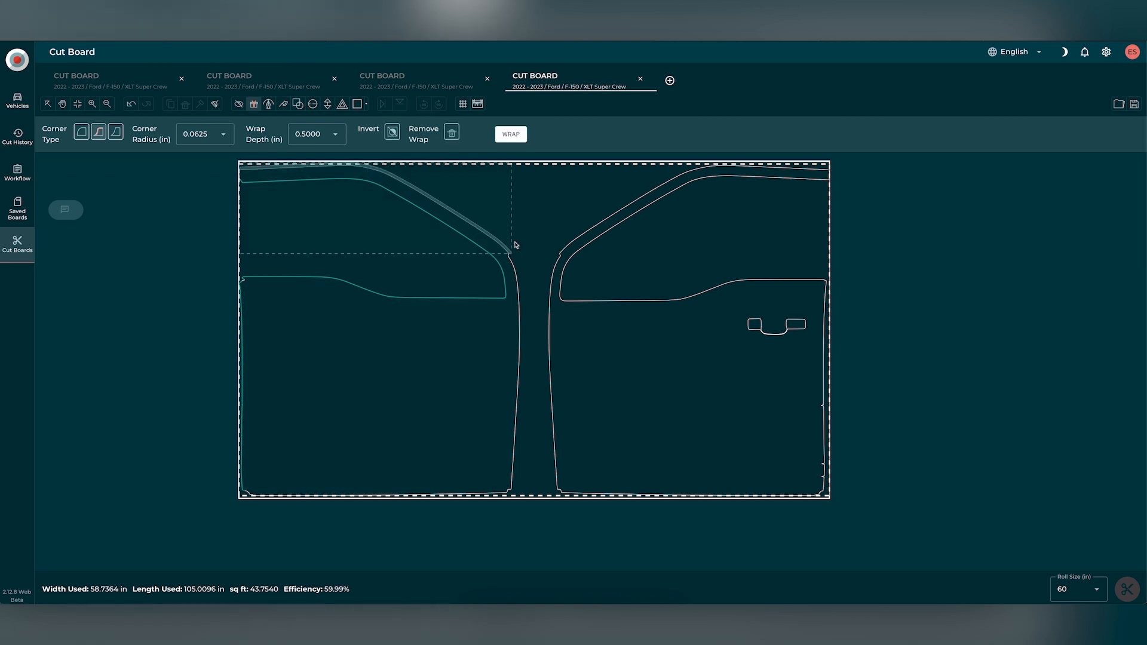
pyautogui.click(334, 135)
pyautogui.click(313, 176)
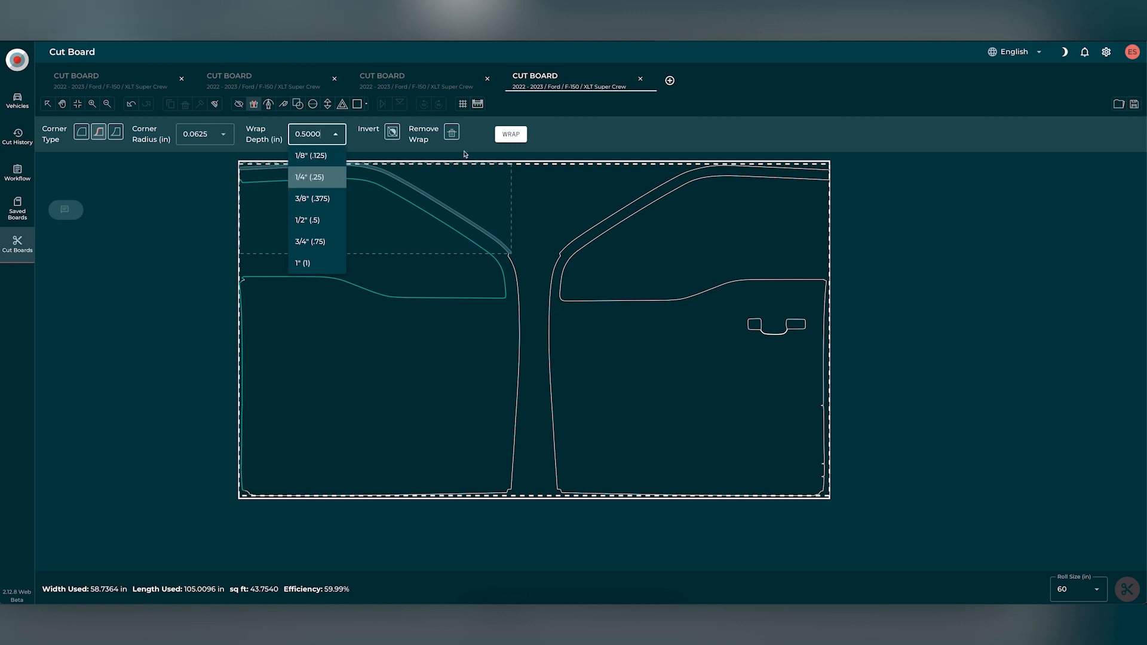
pyautogui.click(511, 137)
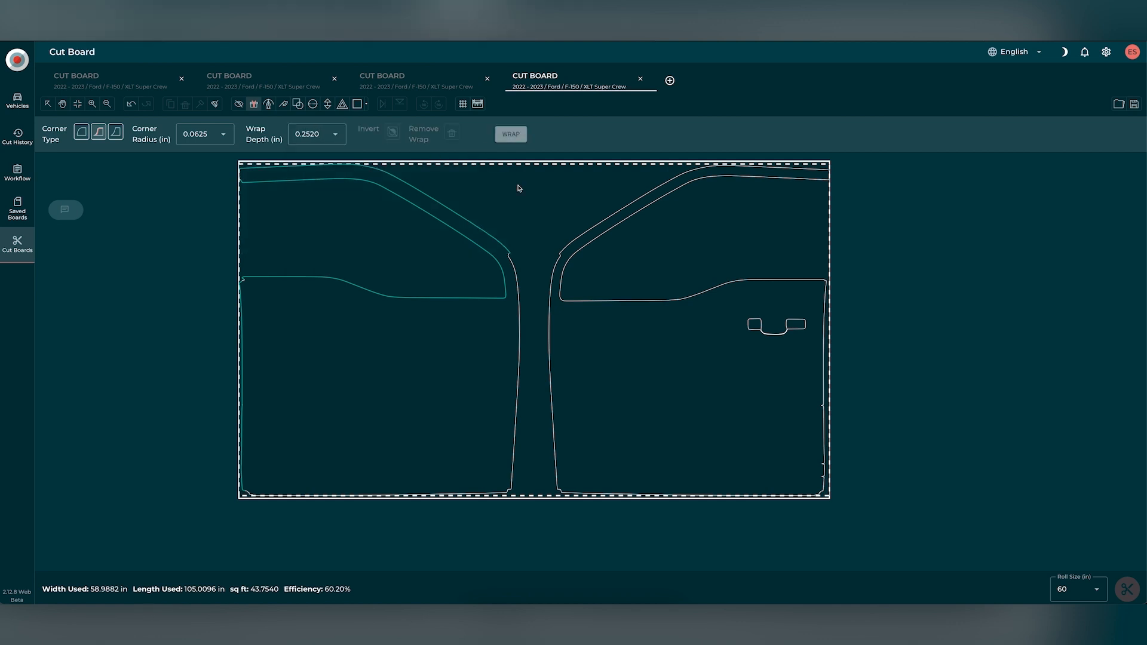
# - Wrap the front right door's long vertical edge facing the other door pattern to a depth of 1/8 in
pyautogui.scroll(-1, 521, 258)
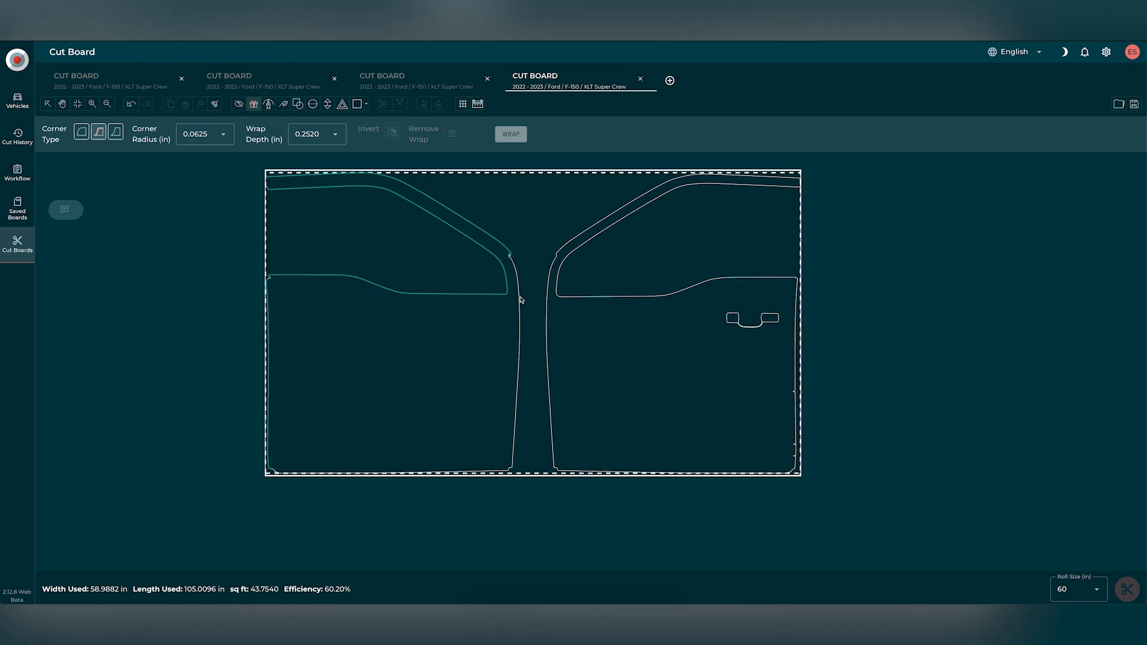
pyautogui.scroll(-1, 511, 259)
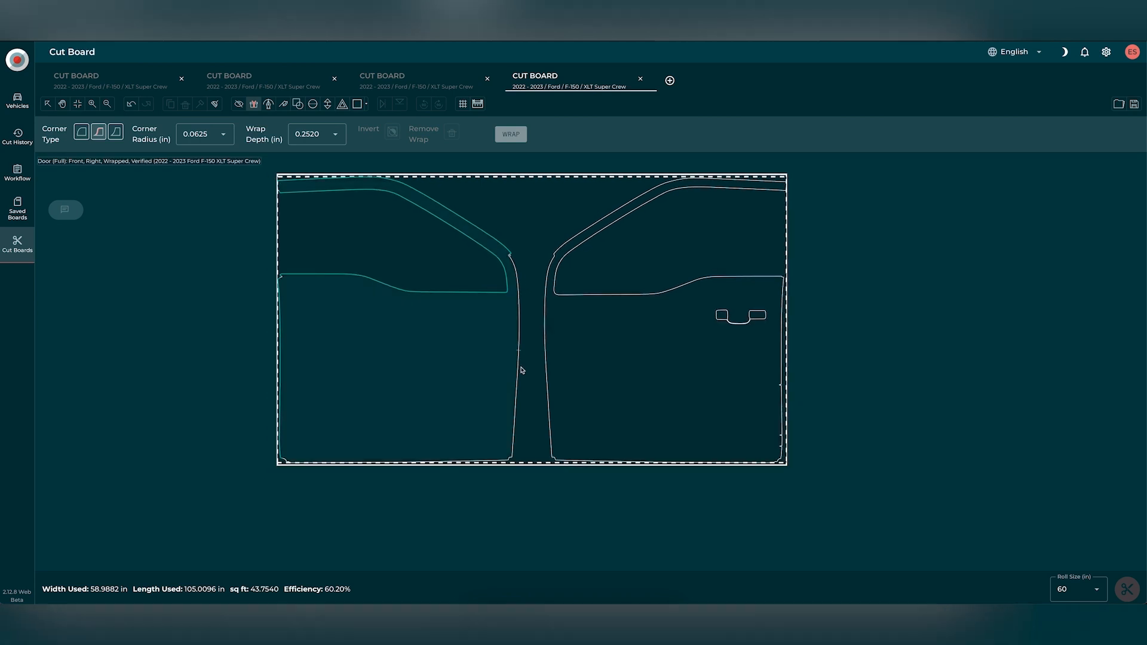
pyautogui.click(512, 459)
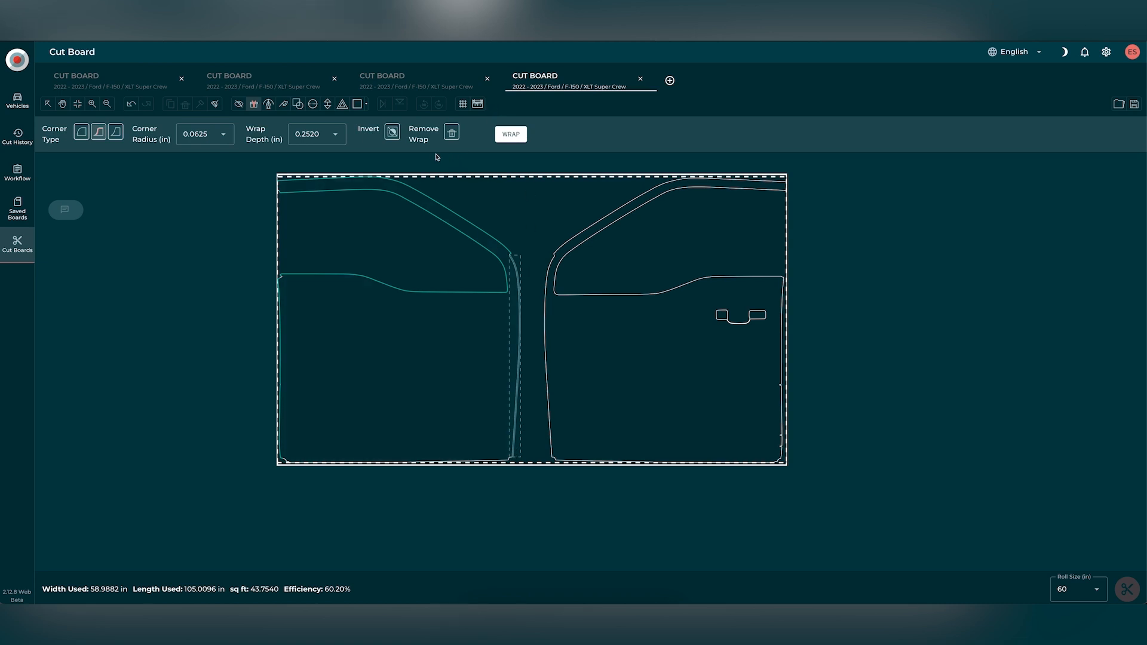
pyautogui.click(332, 139)
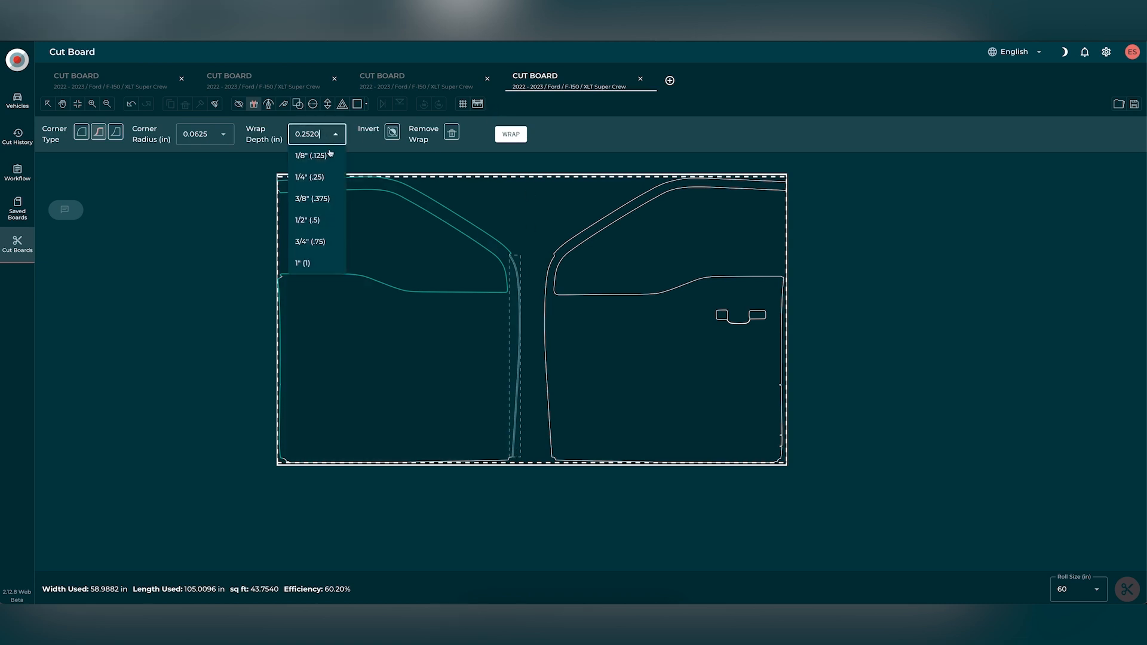
pyautogui.click(323, 157)
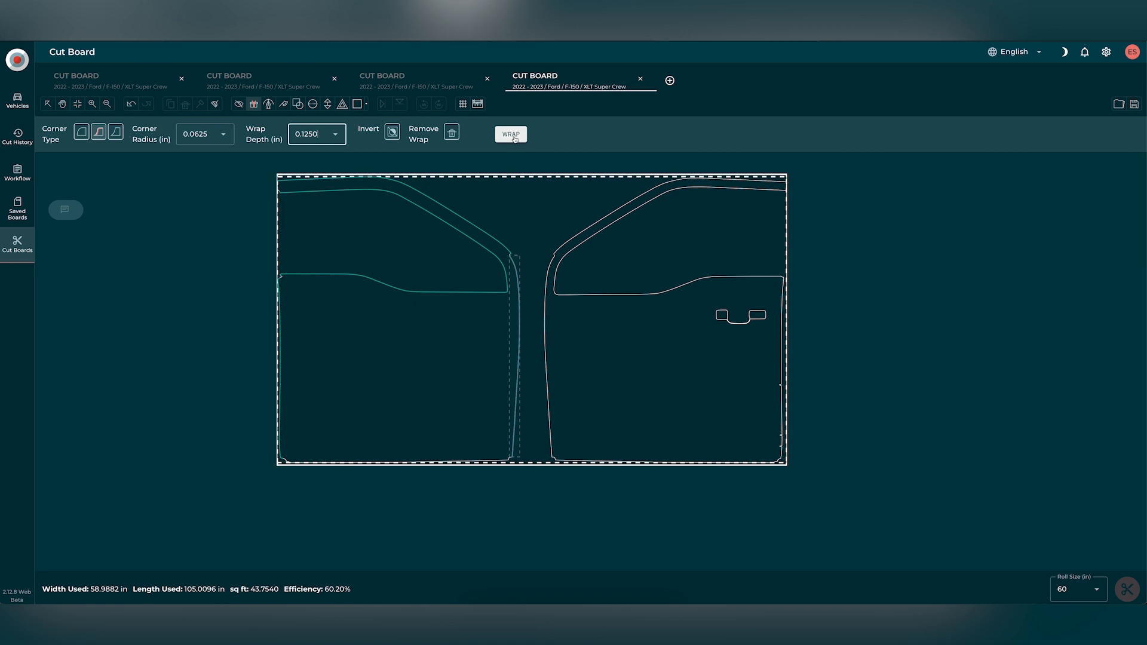
pyautogui.click(510, 134)
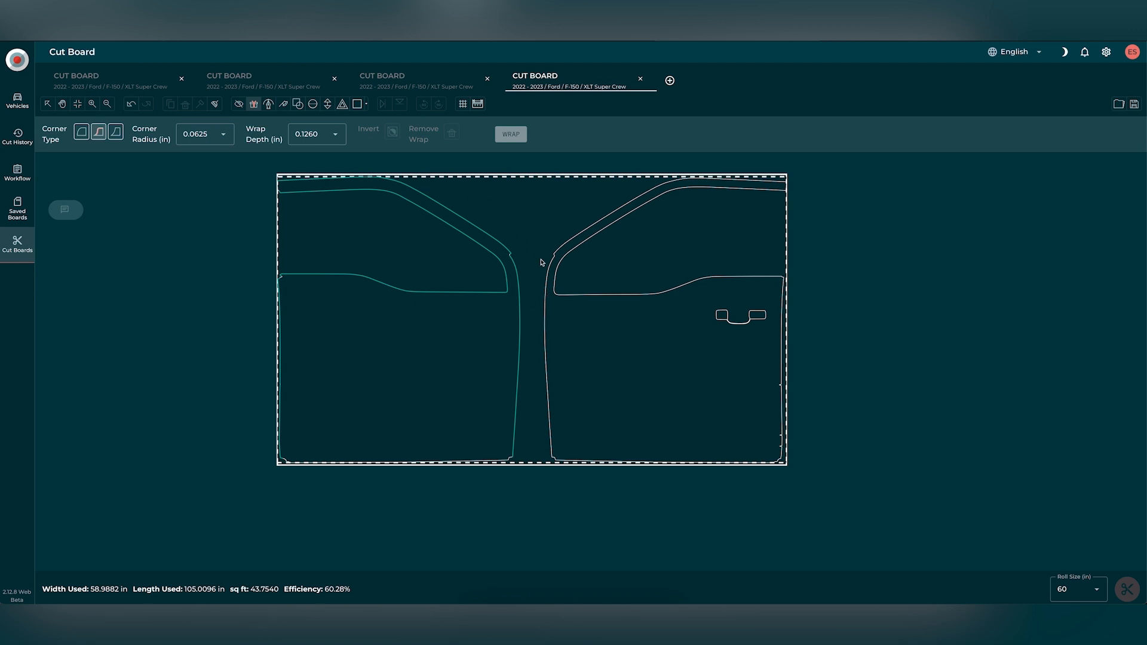
# - Delete all nodes of the door handle cutout inside the front left door pattern
pyautogui.click(49, 104)
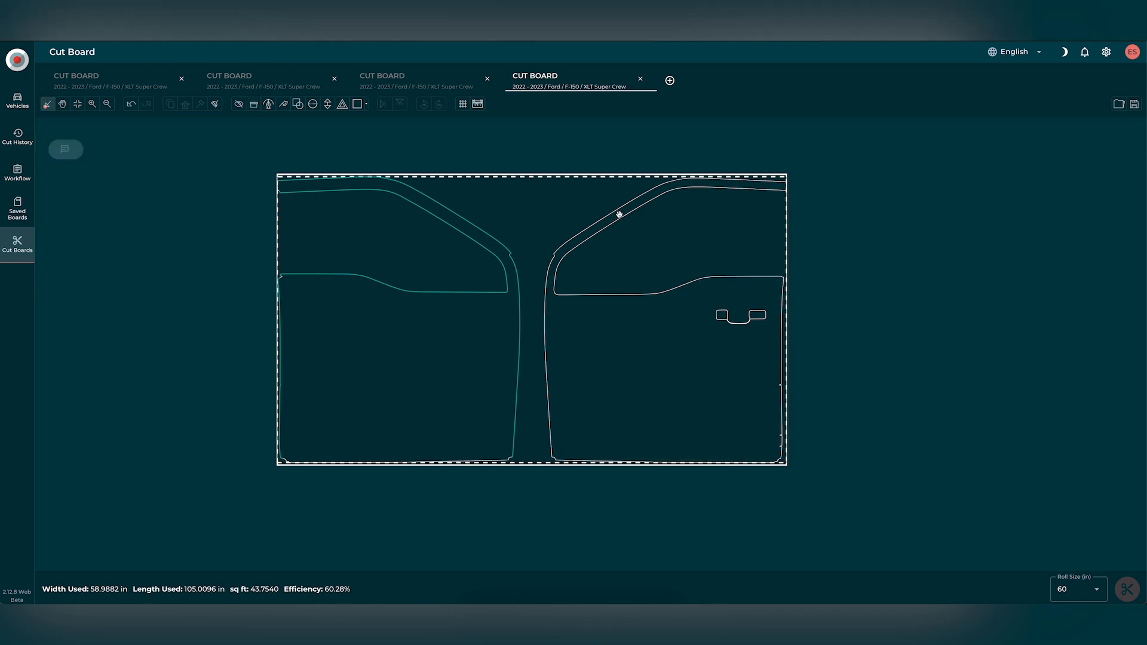
pyautogui.click(620, 213)
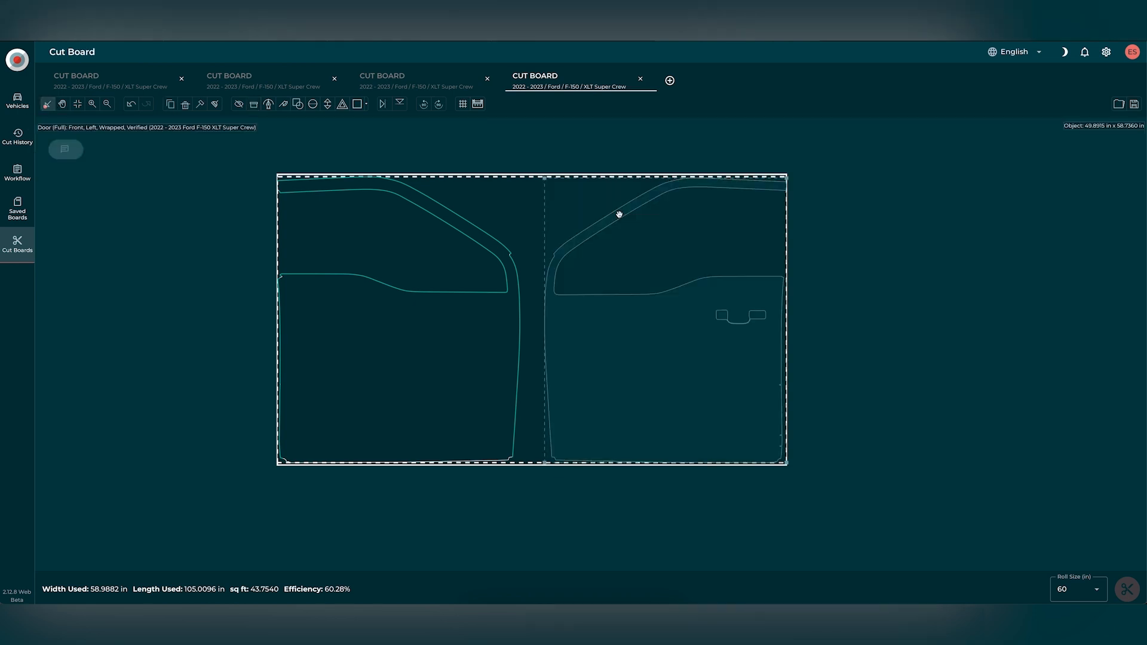
pyautogui.click(269, 104)
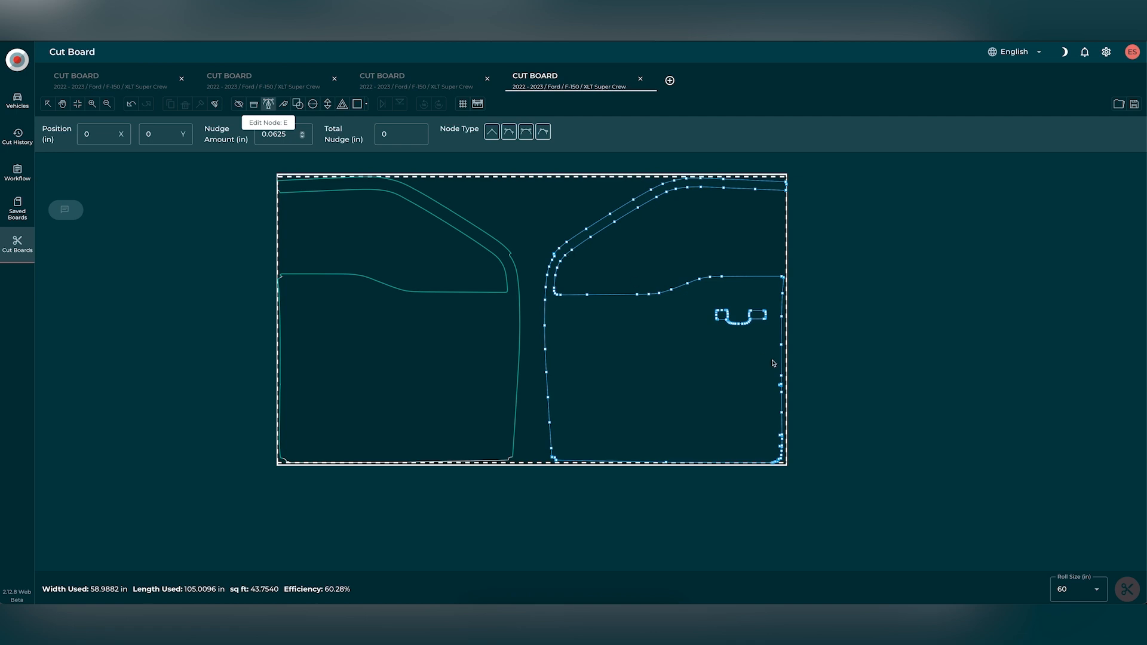
pyautogui.moveTo(707, 300); pyautogui.dragTo(771, 336)
pyautogui.click(770, 335)
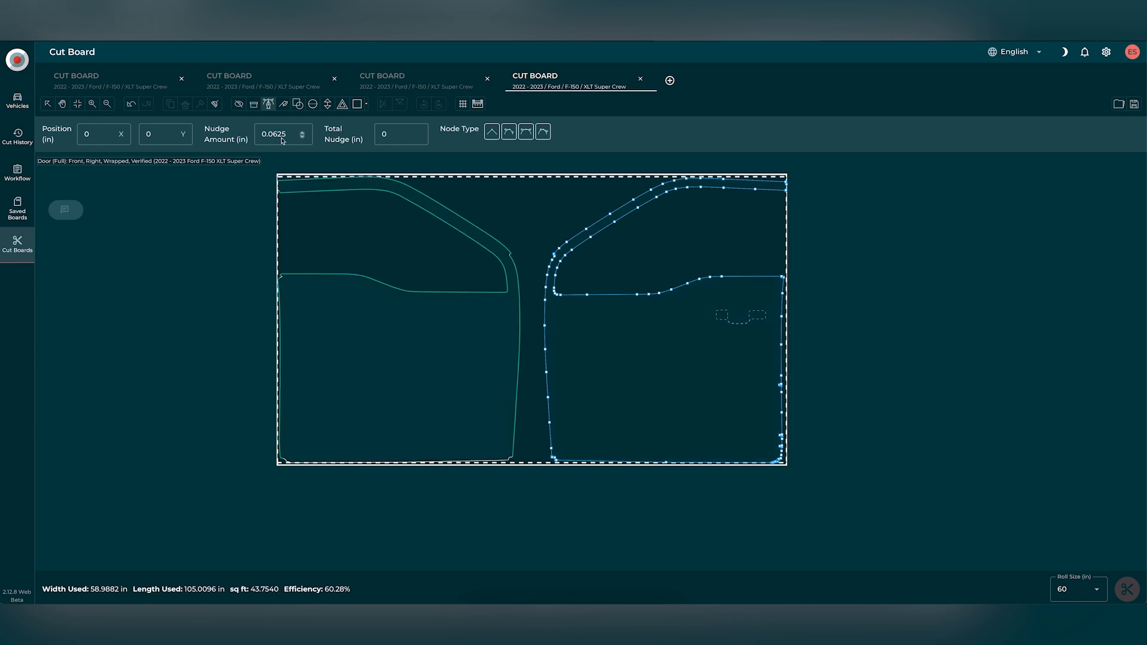
# - Wrap the window opening edge of the front left door pattern to a depth of 1/2 in
pyautogui.click(253, 104)
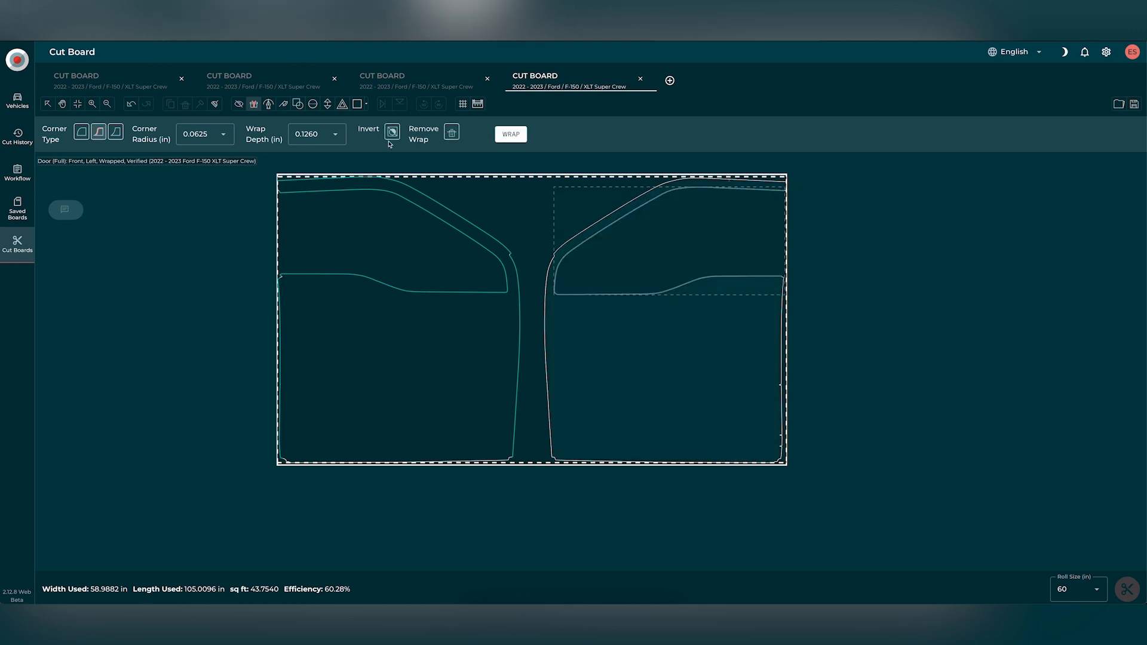
pyautogui.click(336, 135)
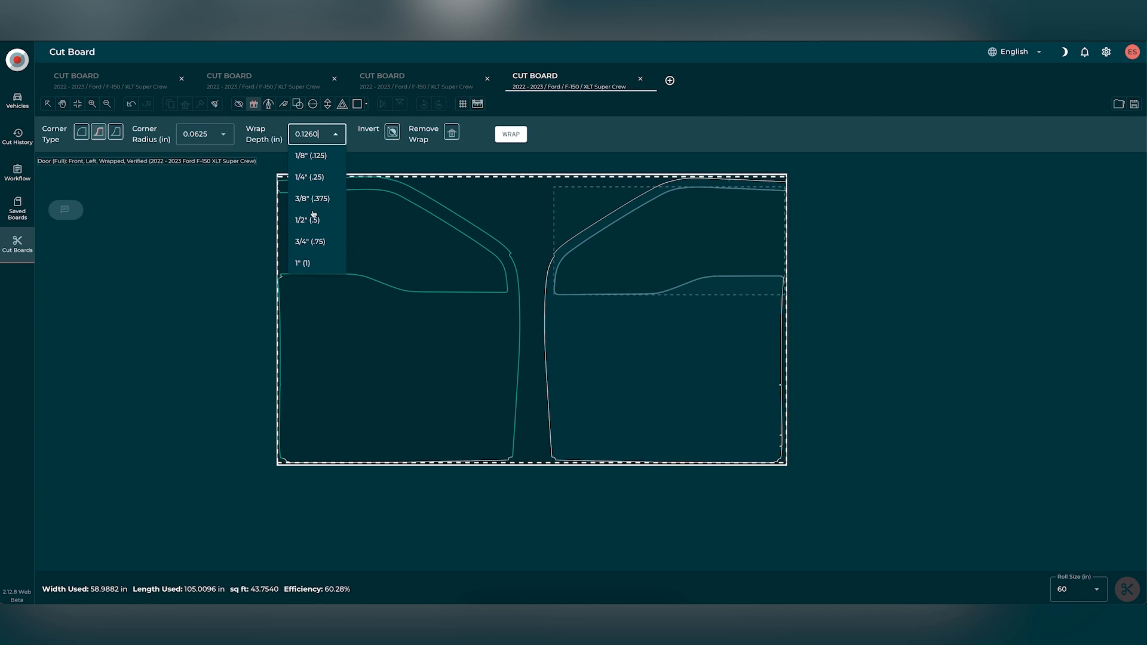
pyautogui.click(308, 220)
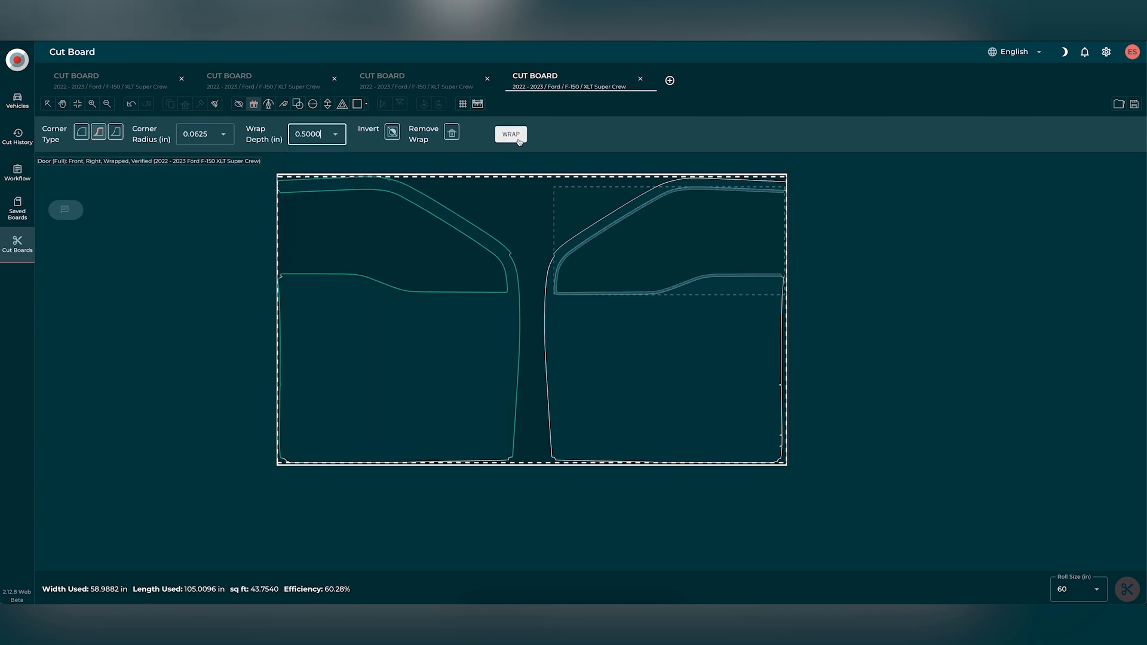
pyautogui.click(519, 141)
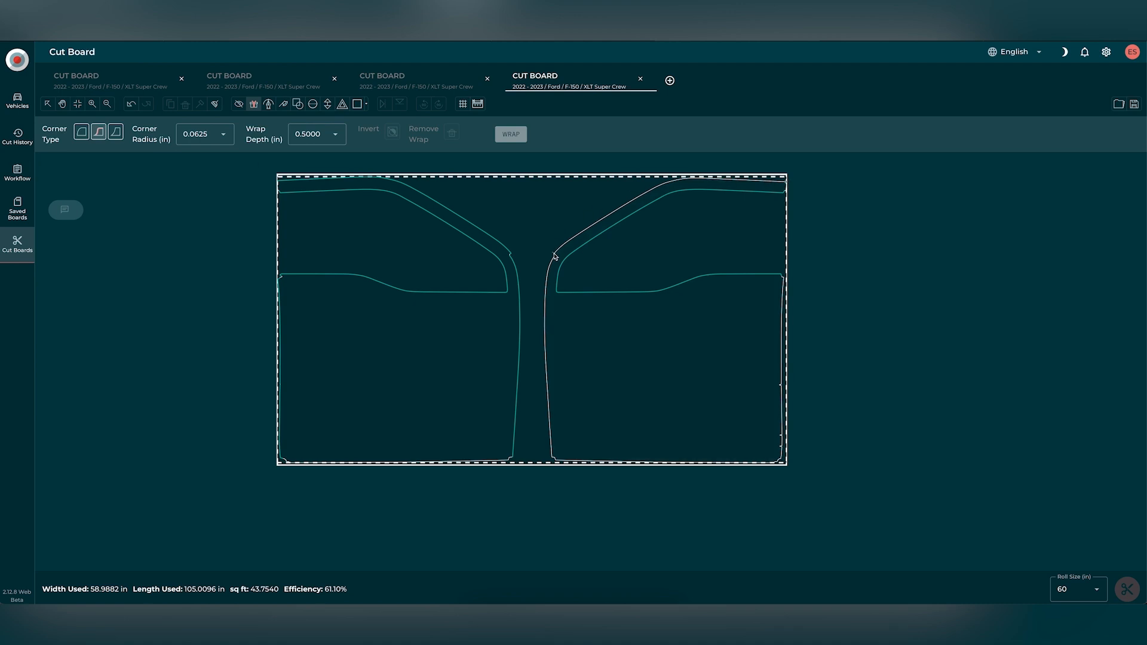
# - Wrap the sloped upper frame edge of the front left door pattern to a depth of 1/4 in
pyautogui.click(536, 246)
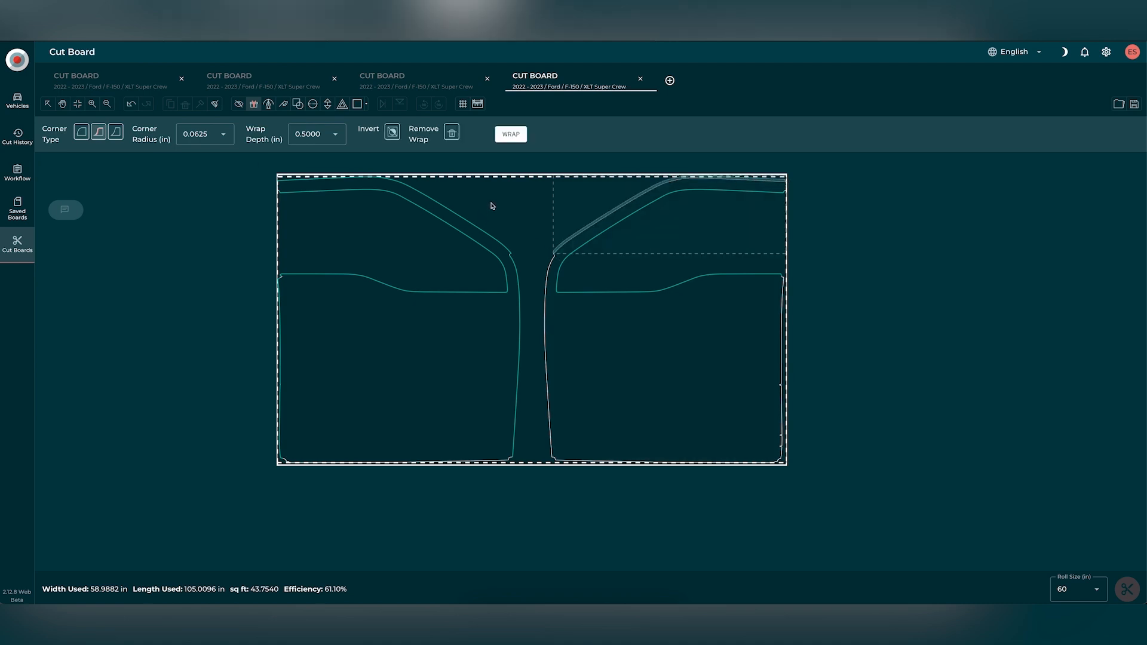
pyautogui.click(335, 135)
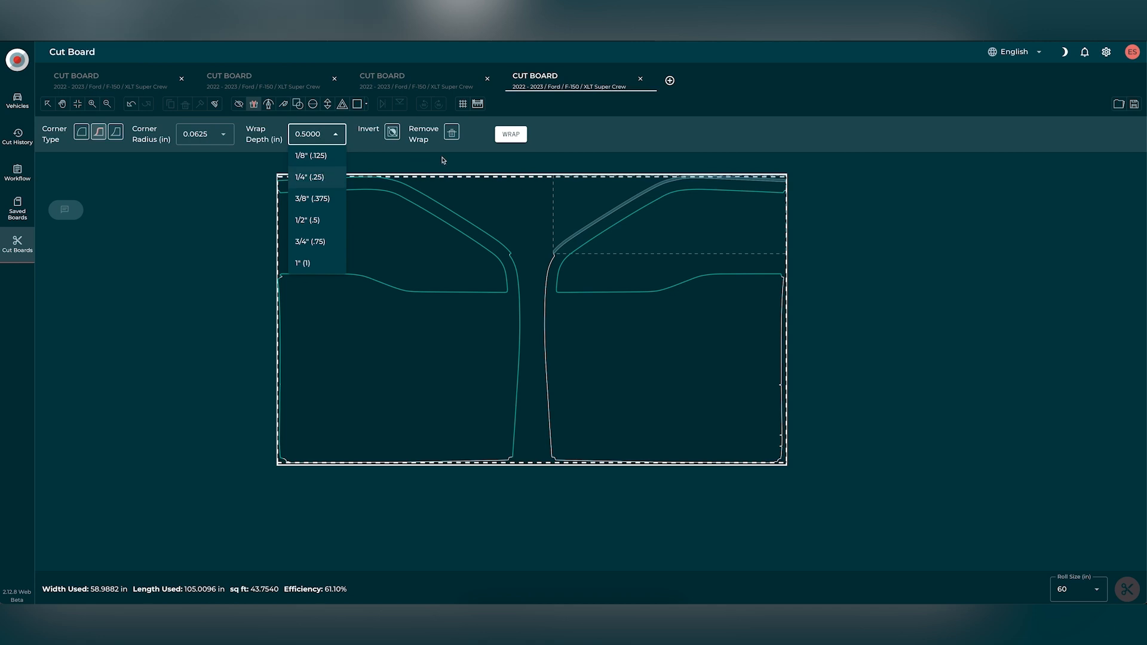
pyautogui.click(466, 156)
pyautogui.click(511, 134)
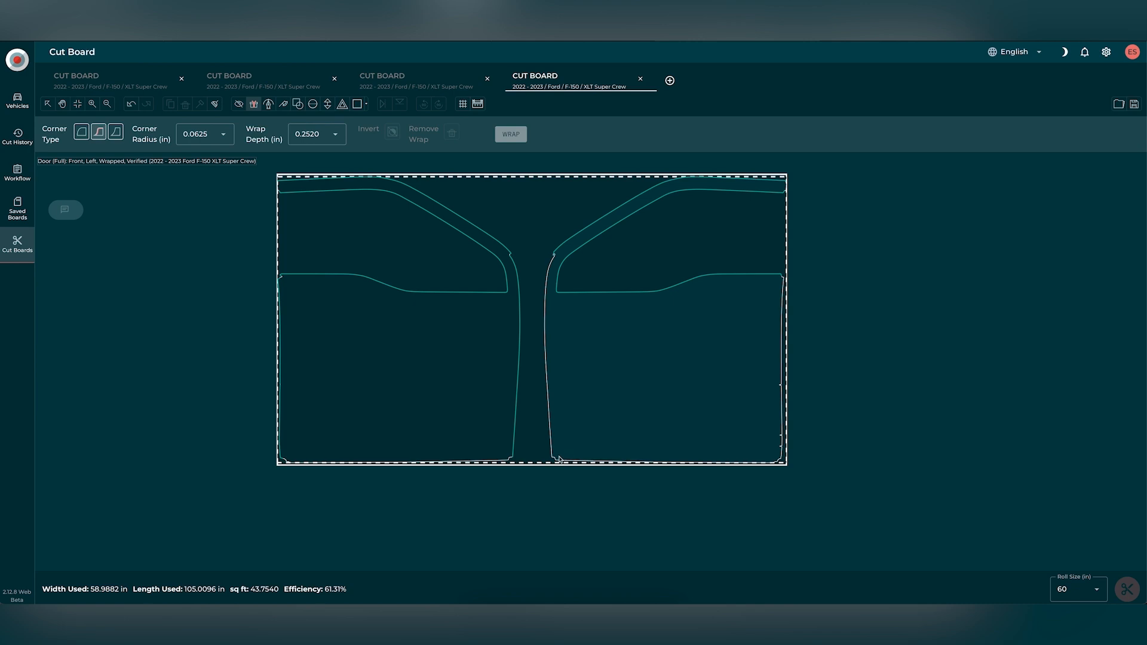
# - Wrap the front left door's long vertical edge facing the other door pattern to a depth of 1/8 in
pyautogui.scroll(-1, 559, 459)
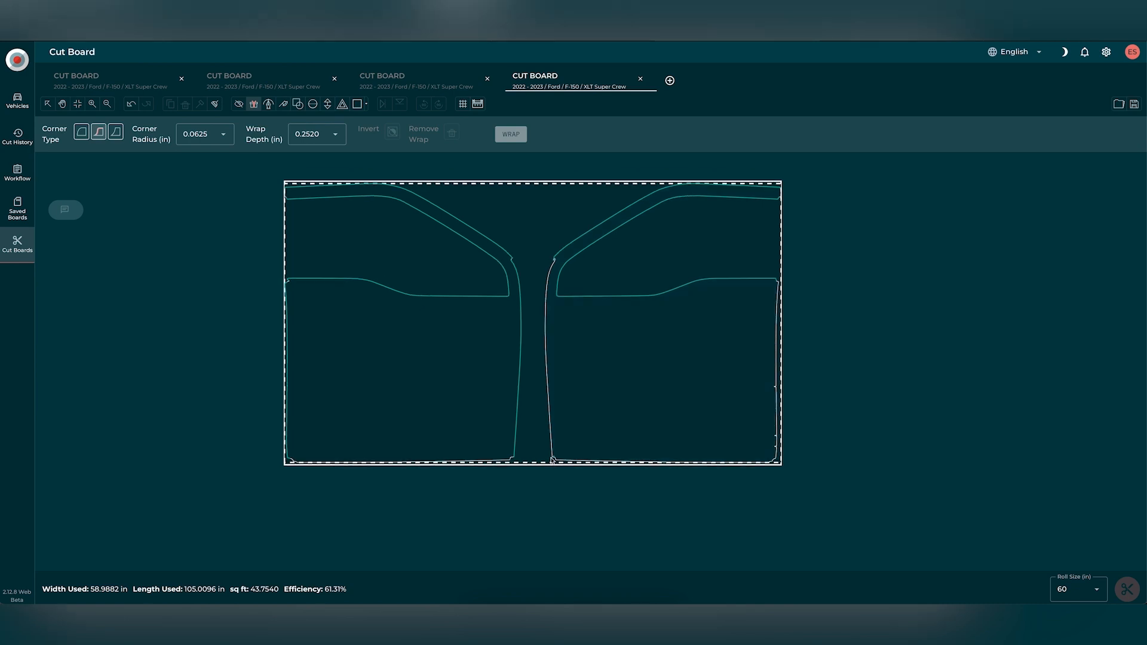
pyautogui.click(551, 459)
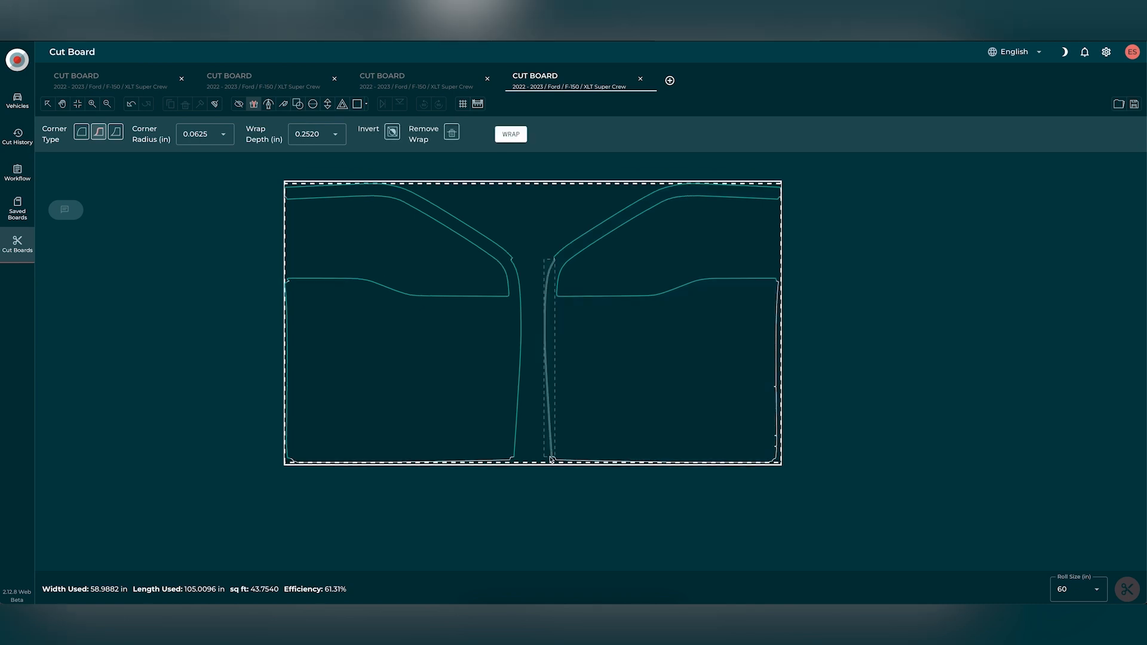
pyautogui.click(335, 135)
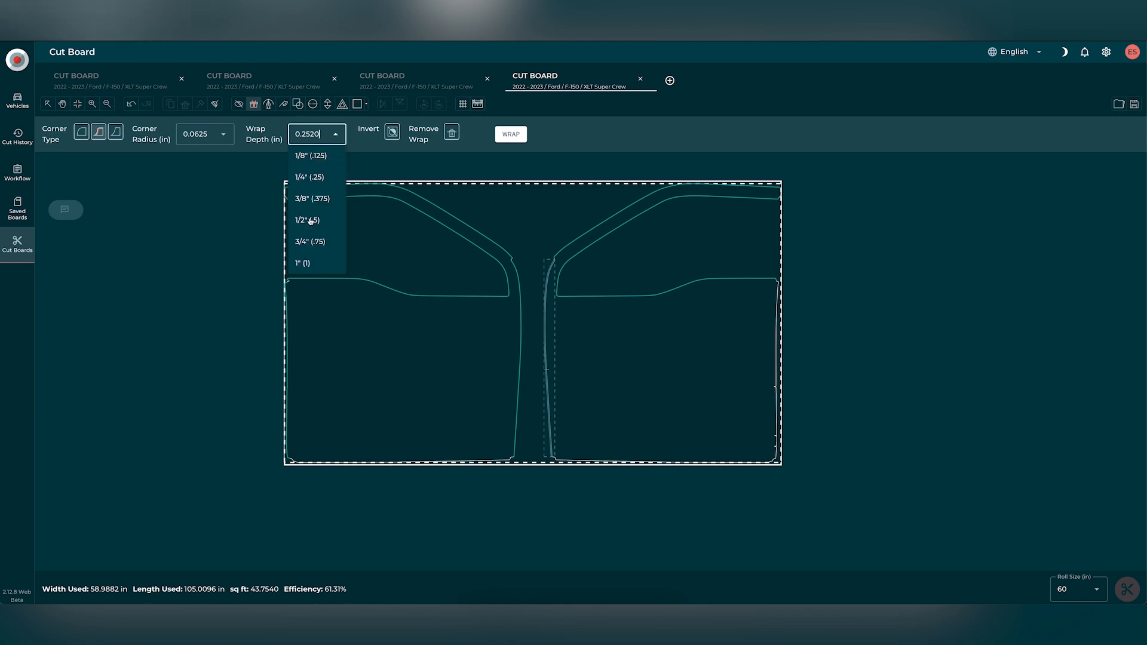
pyautogui.click(319, 158)
pyautogui.click(511, 135)
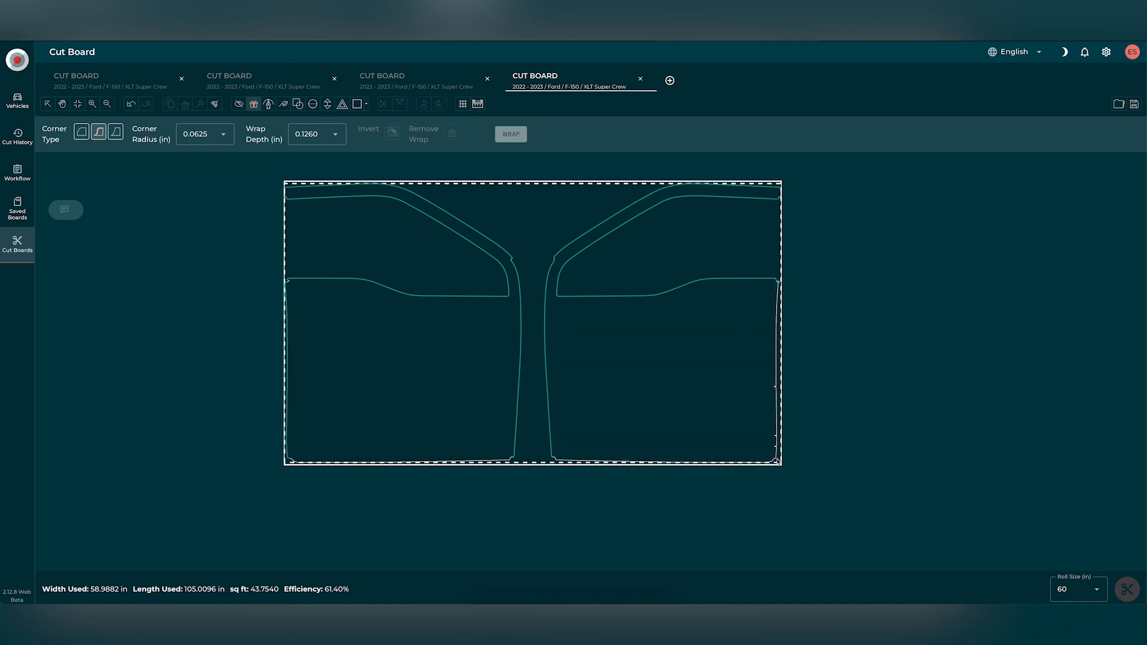
# - Wrap the outer vertical edge of the front left door pattern to a depth of 1/2 in
pyautogui.click(389, 206)
pyautogui.click(335, 138)
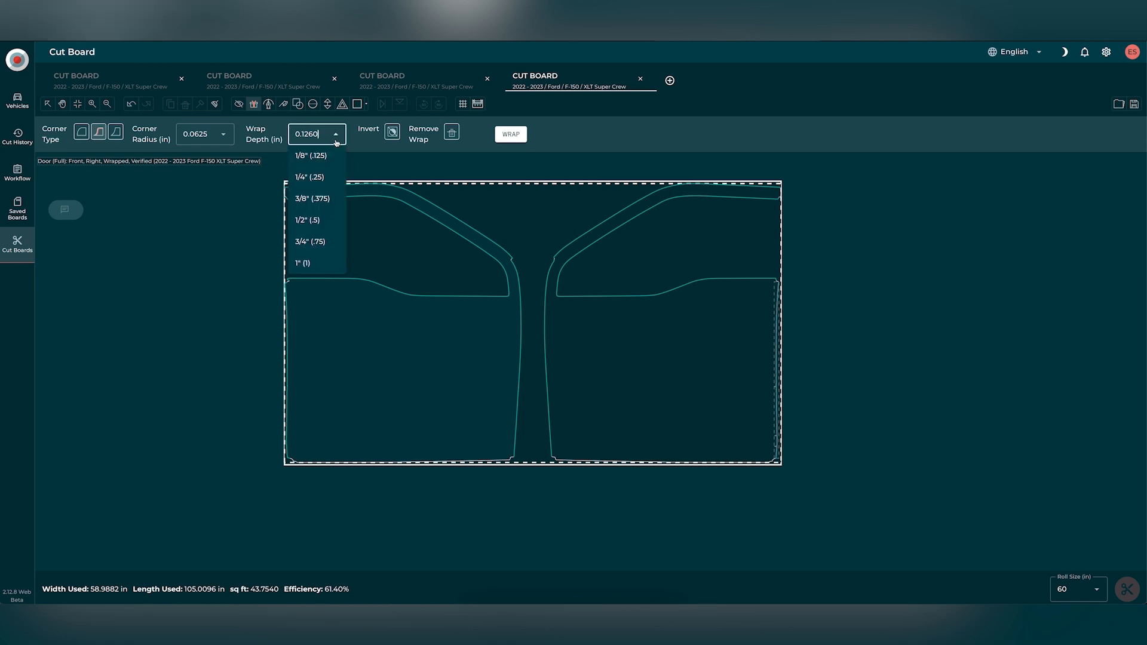
pyautogui.click(309, 220)
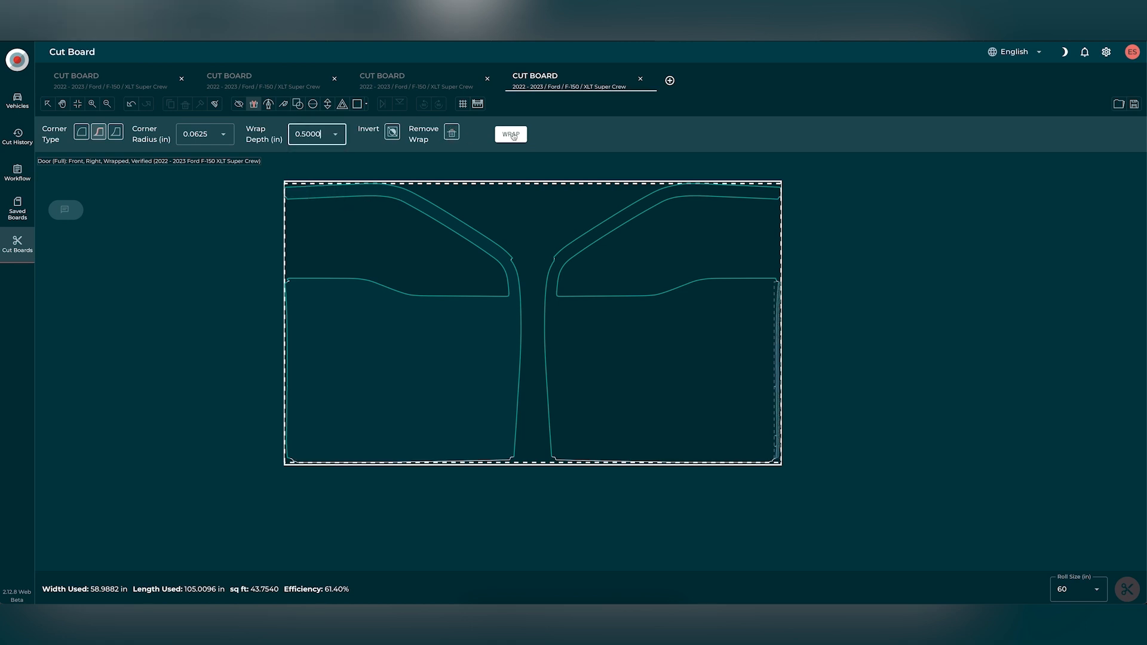
pyautogui.click(513, 137)
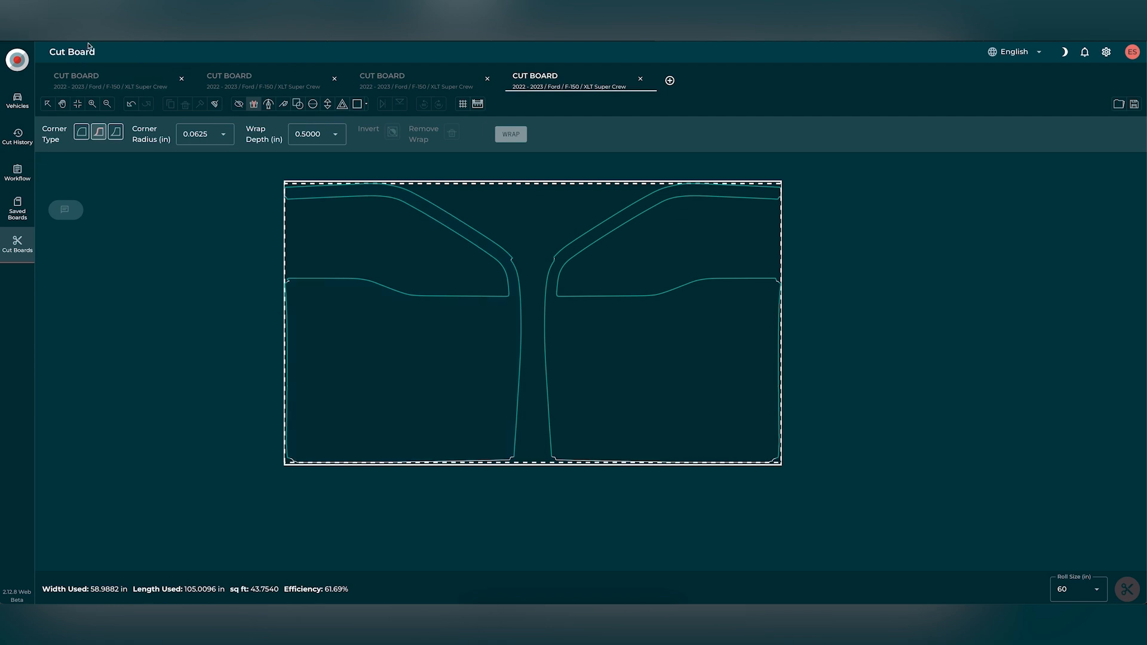
# - Move the front right door pattern closer to the front left one so the two nest tightly
pyautogui.click(48, 104)
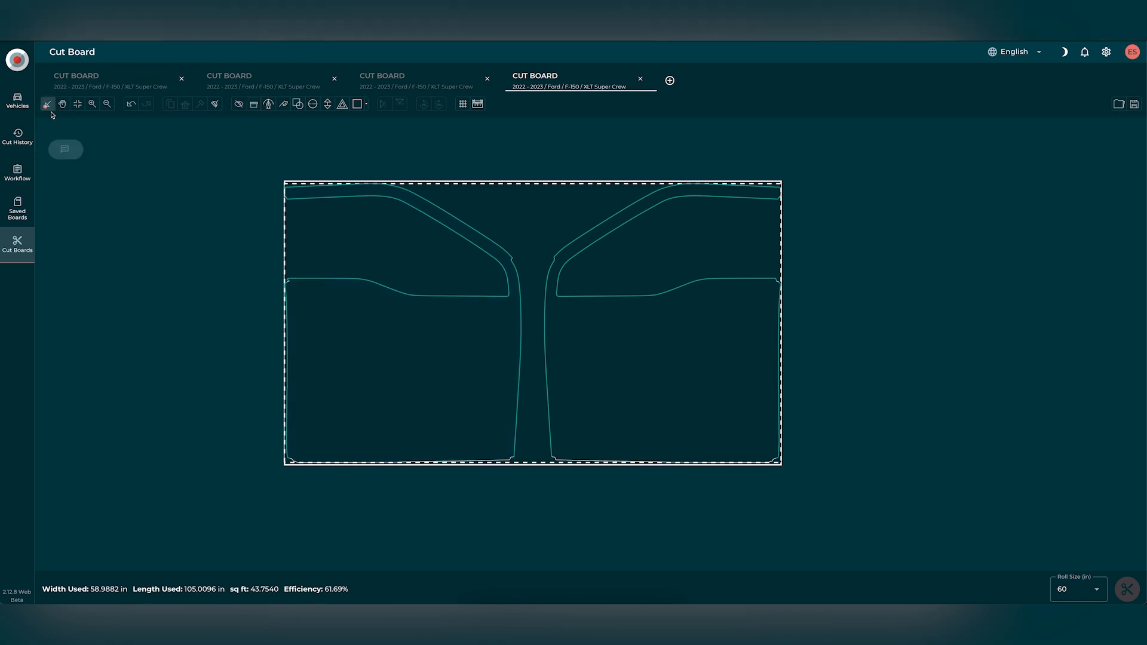
pyautogui.moveTo(628, 325); pyautogui.dragTo(606, 339)
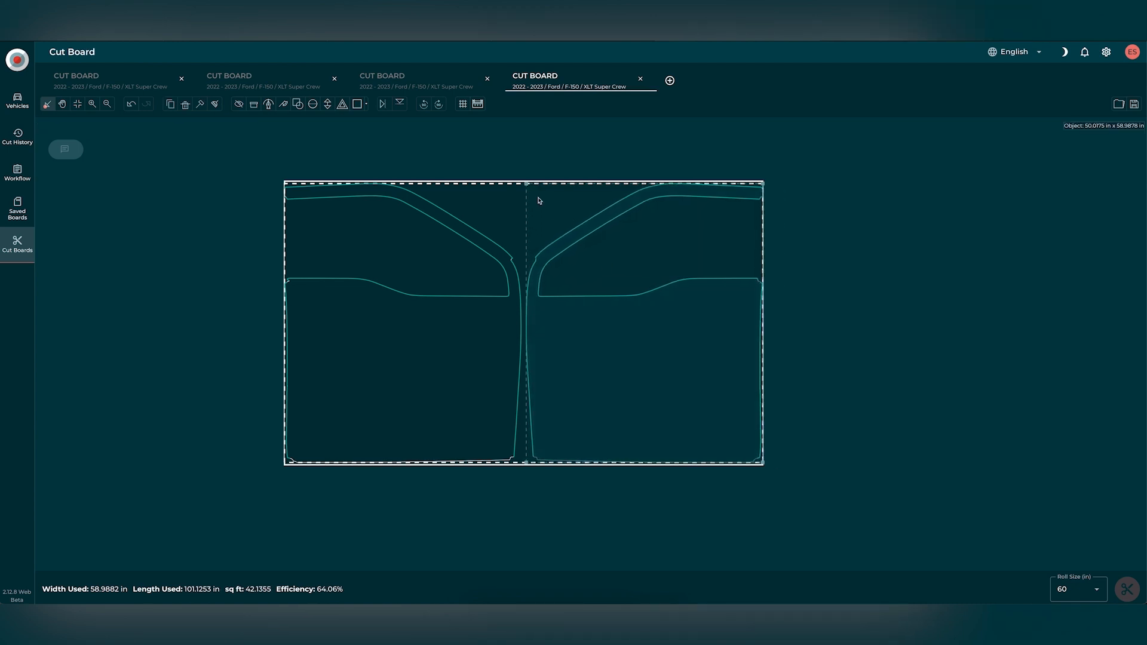
pyautogui.click(457, 192)
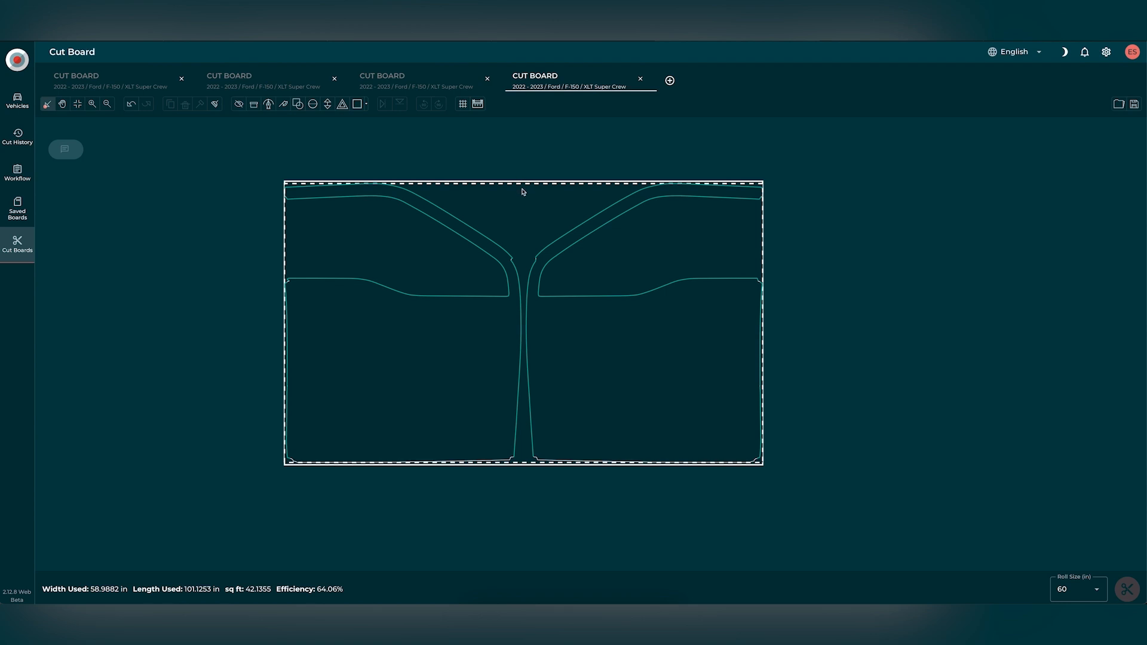
pyautogui.scroll(1, 521, 191)
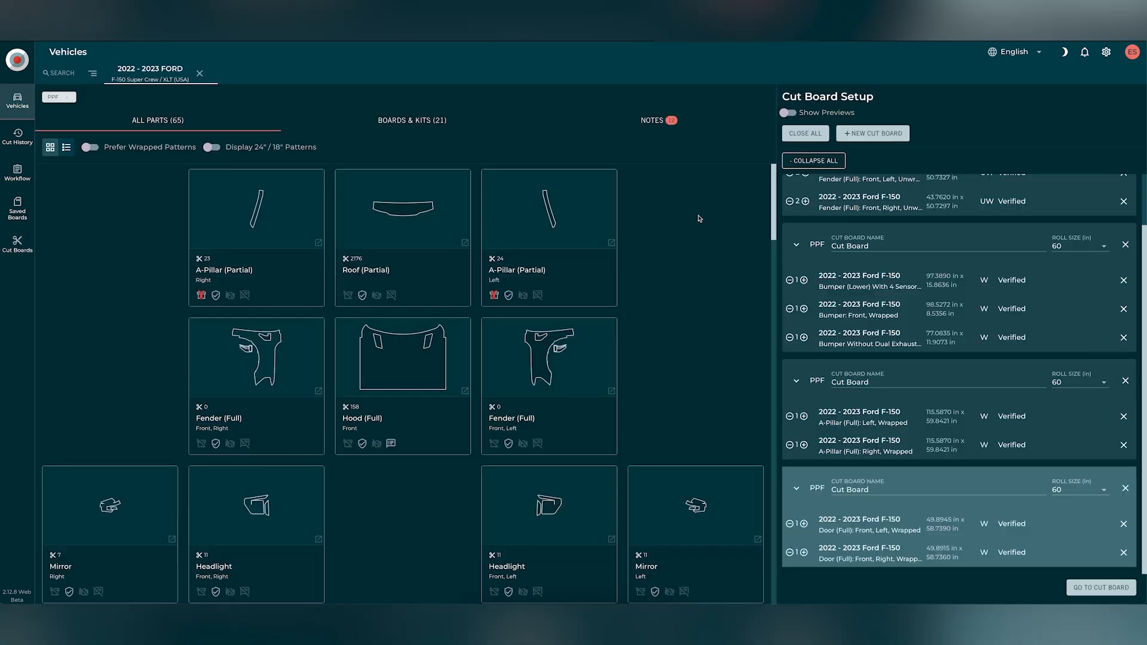
# - Create a new cut board containing the rear left and rear right Door (Full) patterns for the F-150 and open it
pyautogui.scroll(-9, 624, 314)
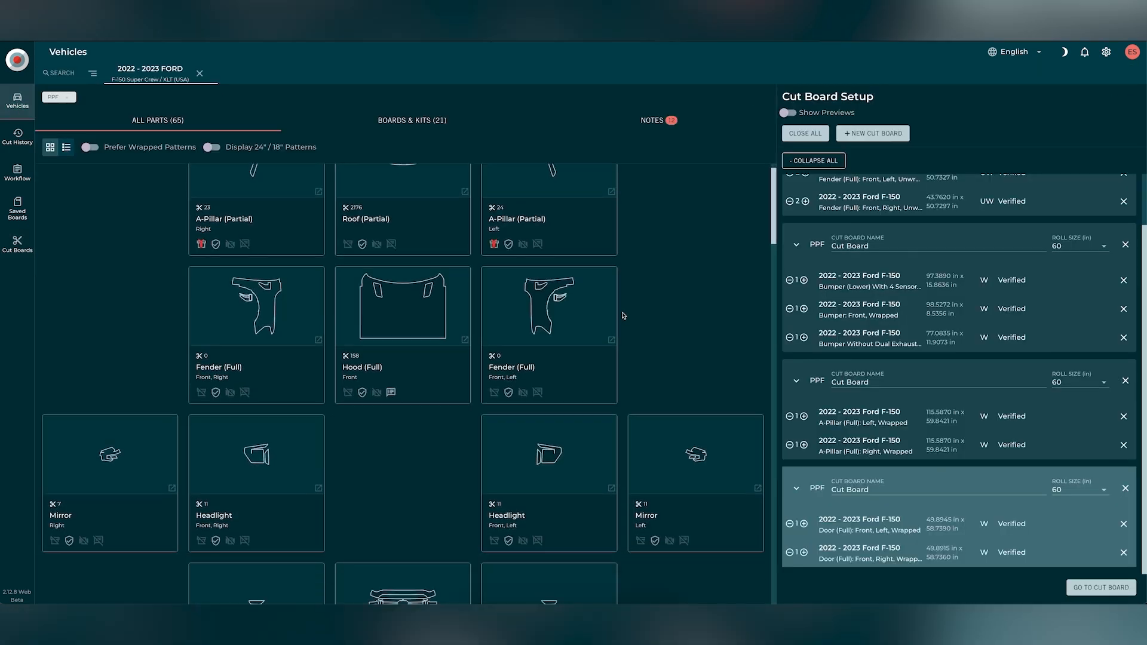
pyautogui.scroll(-10, 623, 315)
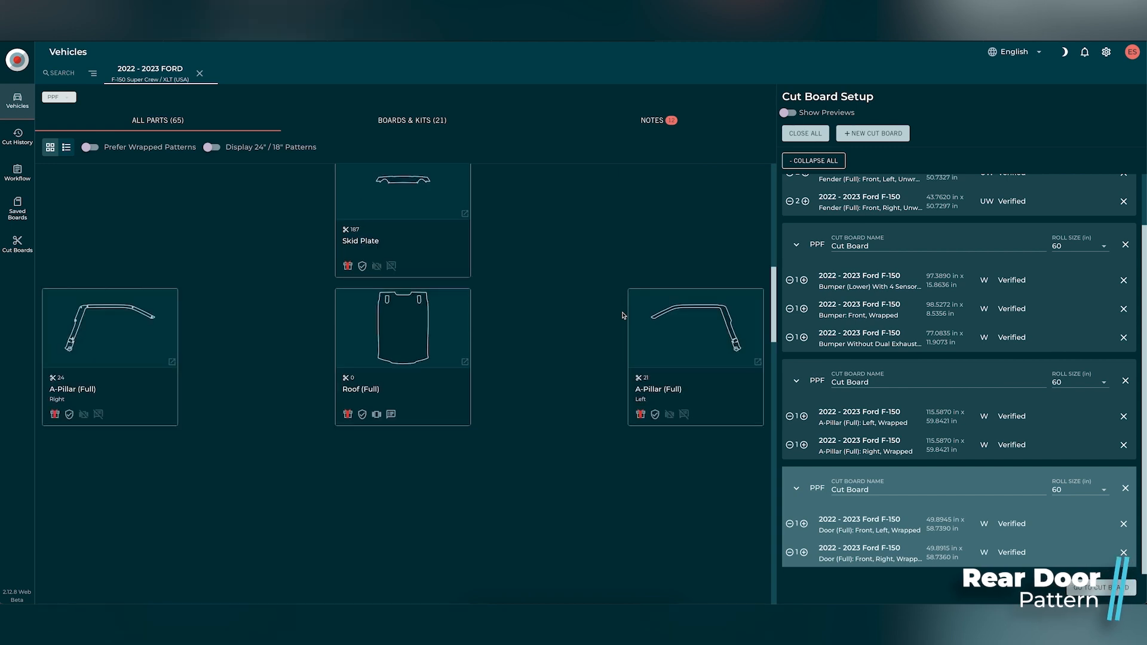
pyautogui.scroll(-7, 623, 315)
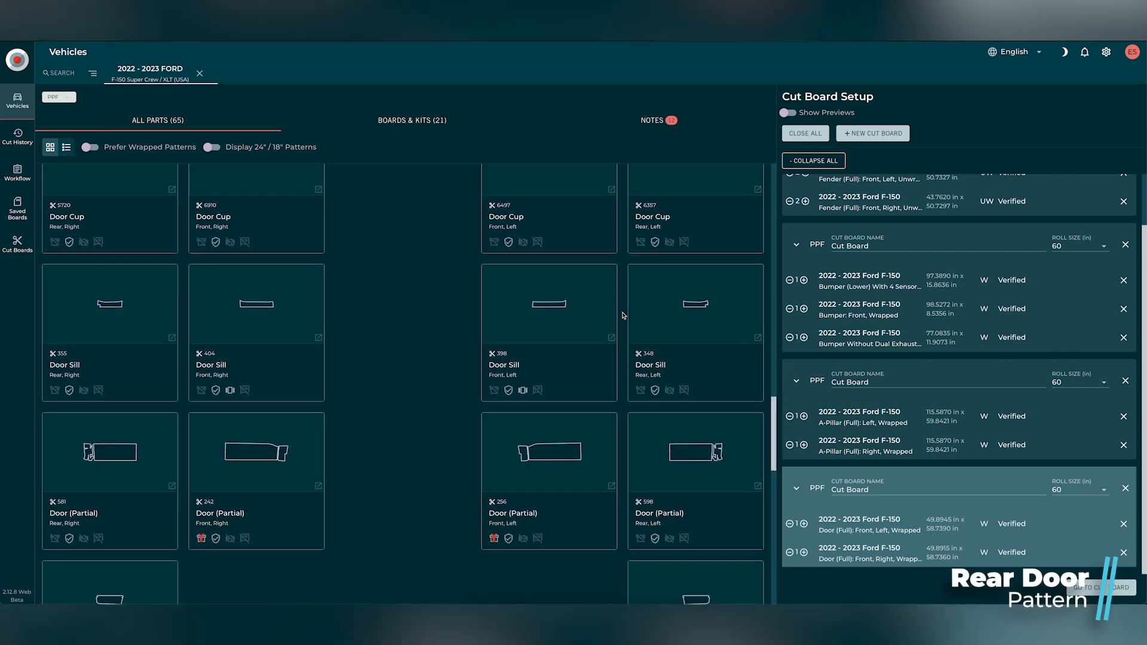
pyautogui.scroll(5, 624, 315)
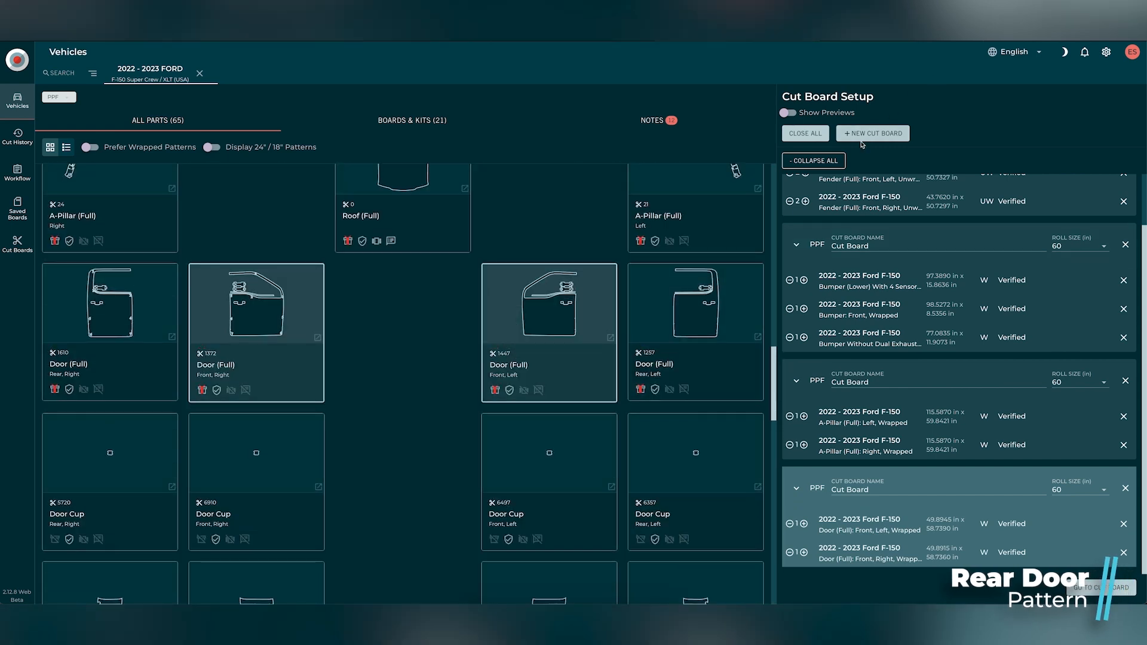
pyautogui.click(877, 135)
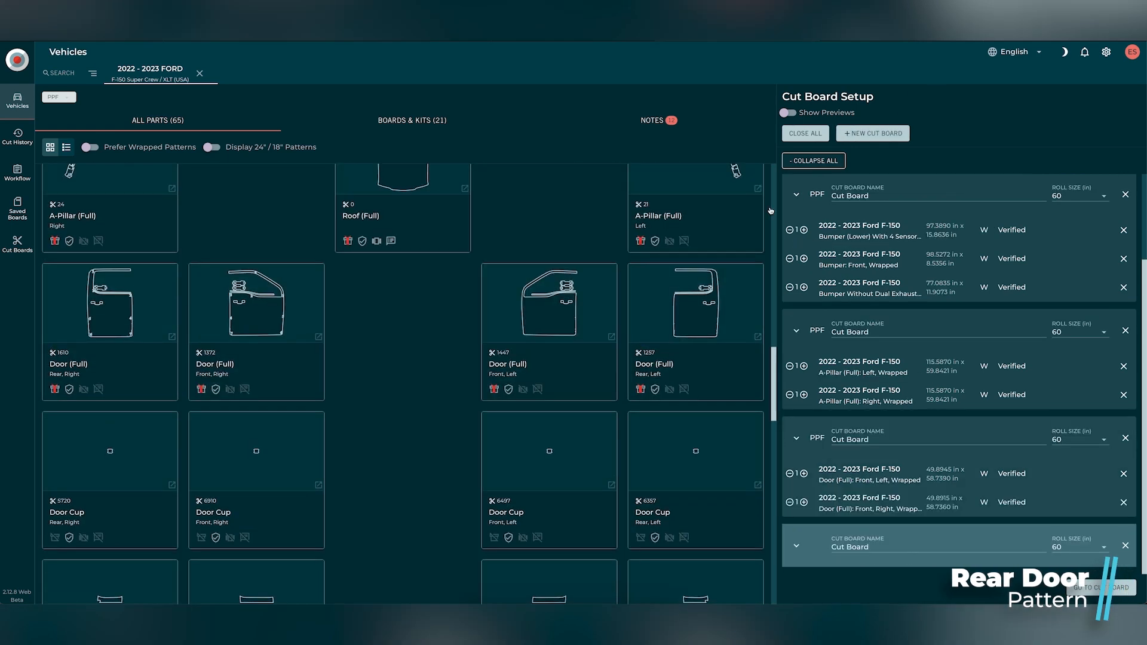
pyautogui.click(743, 337)
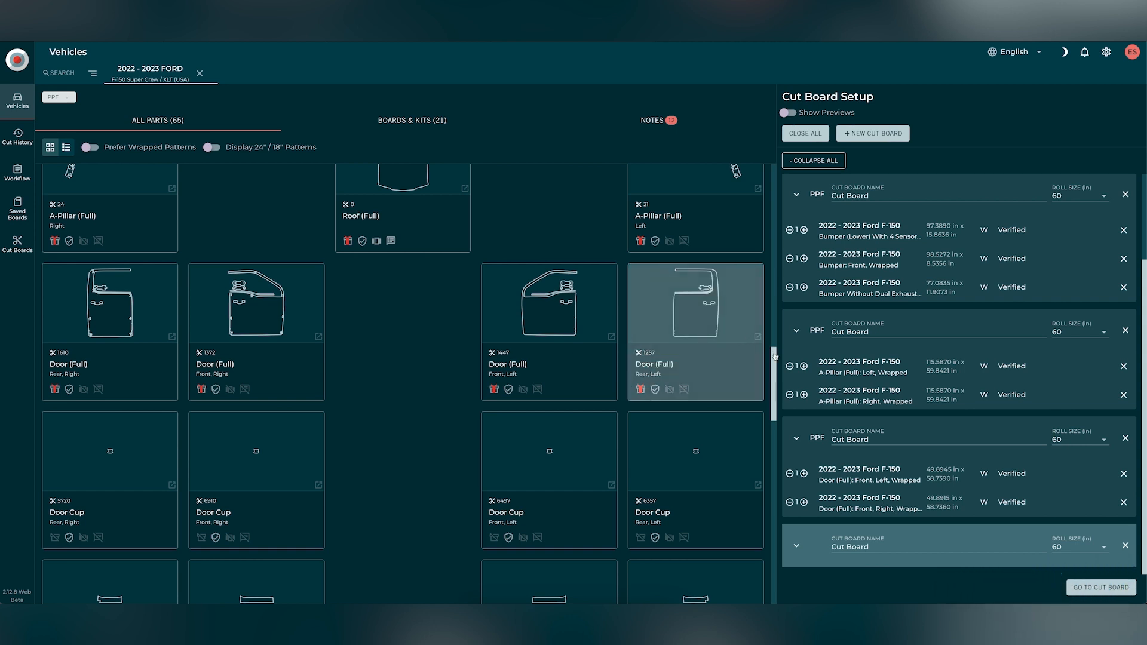
pyautogui.click(1087, 588)
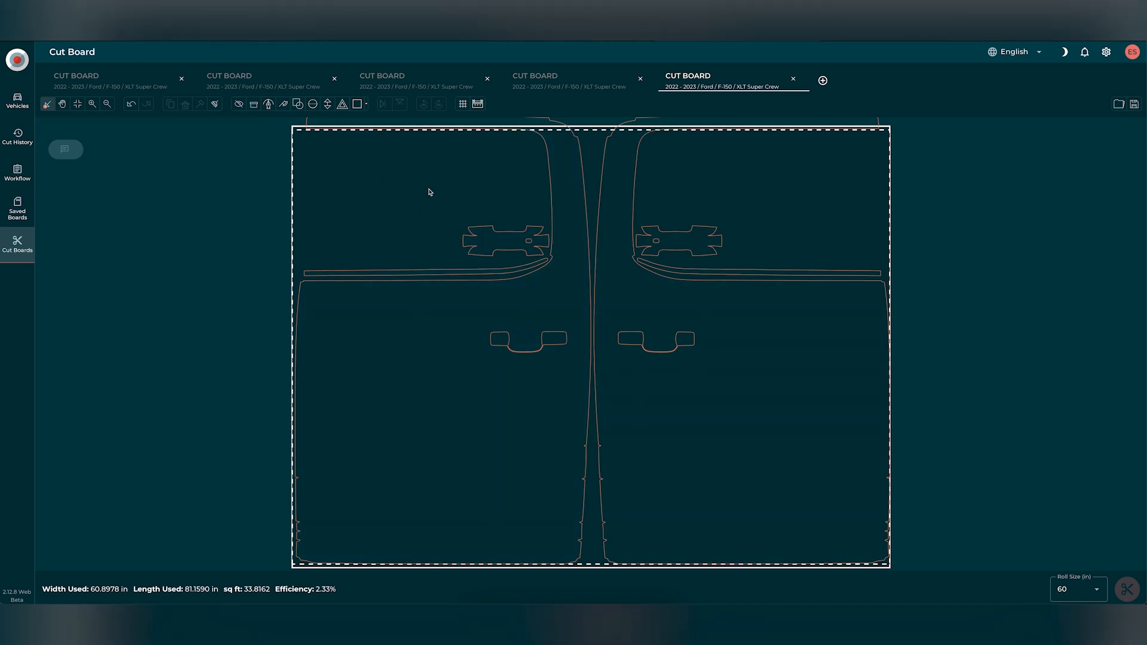
# - Ungroup both rear door patterns and delete the notched piece and long trim strip from the left door's window area
pyautogui.moveTo(341, 145); pyautogui.dragTo(796, 404)
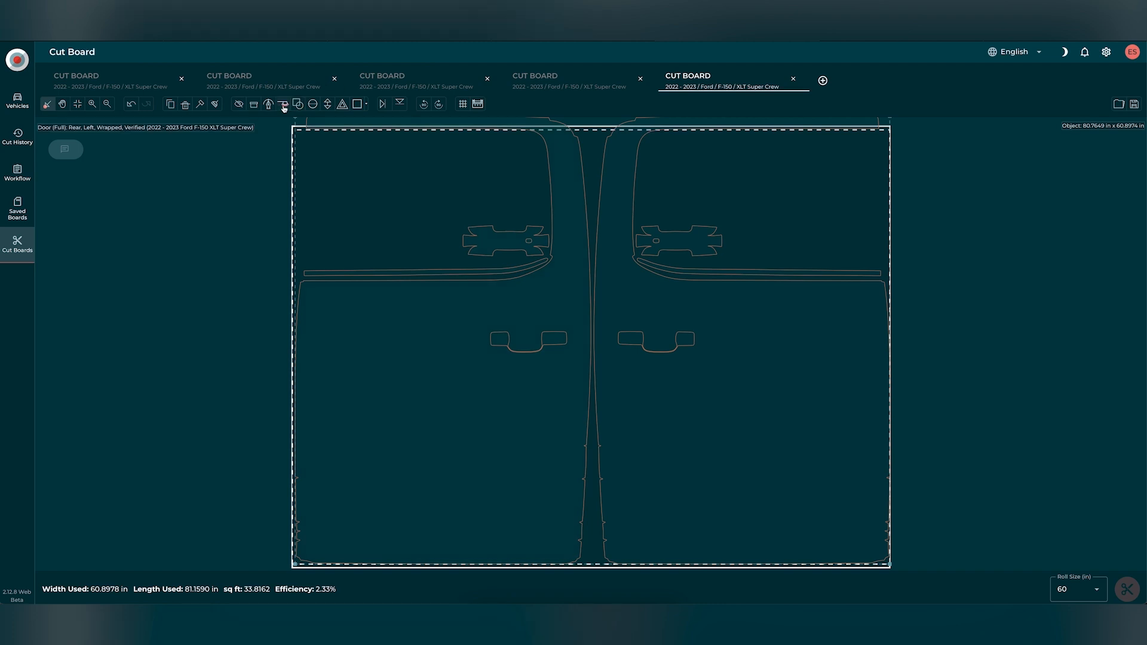
pyautogui.click(201, 105)
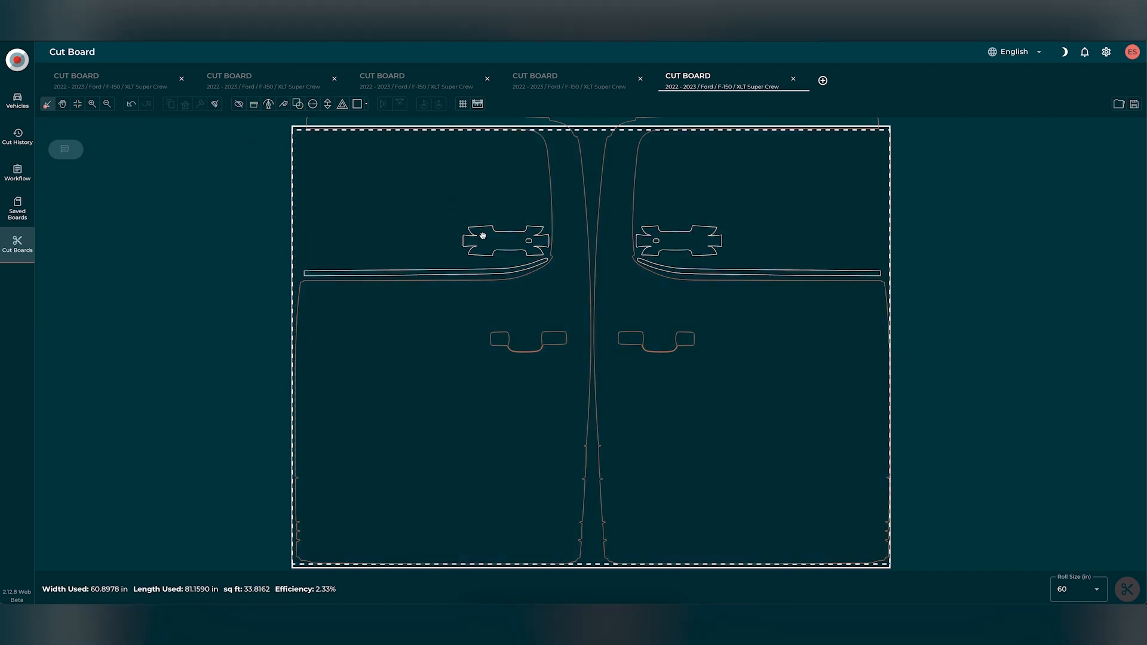
pyautogui.click(484, 234)
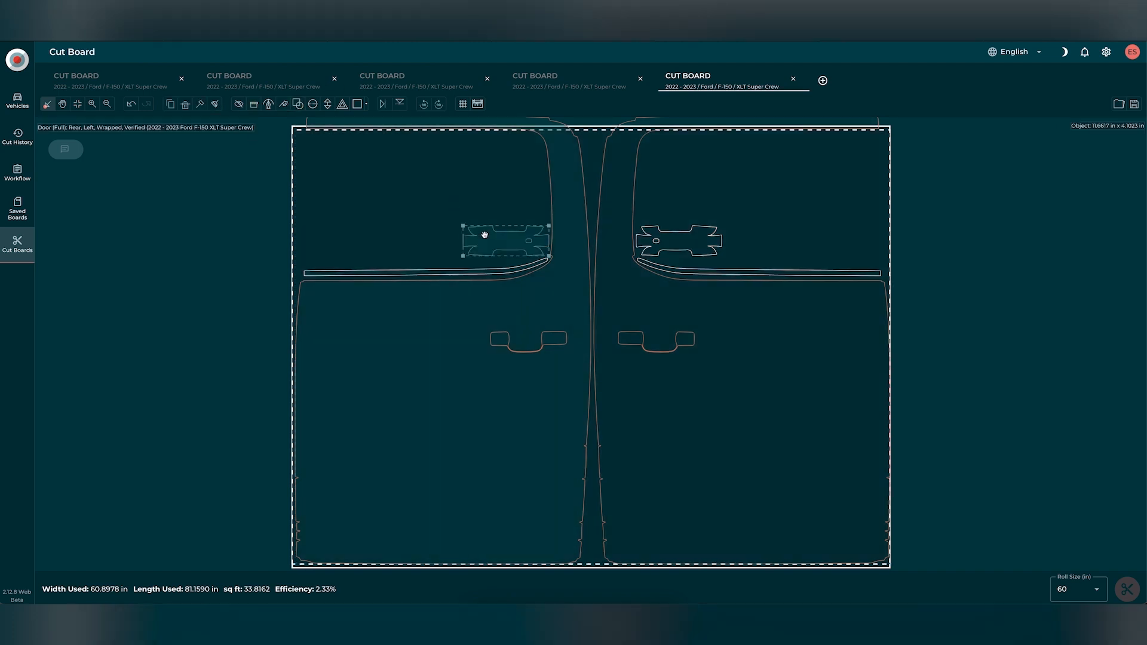
pyautogui.press('Delete')
pyautogui.click(478, 273)
pyautogui.press('Delete')
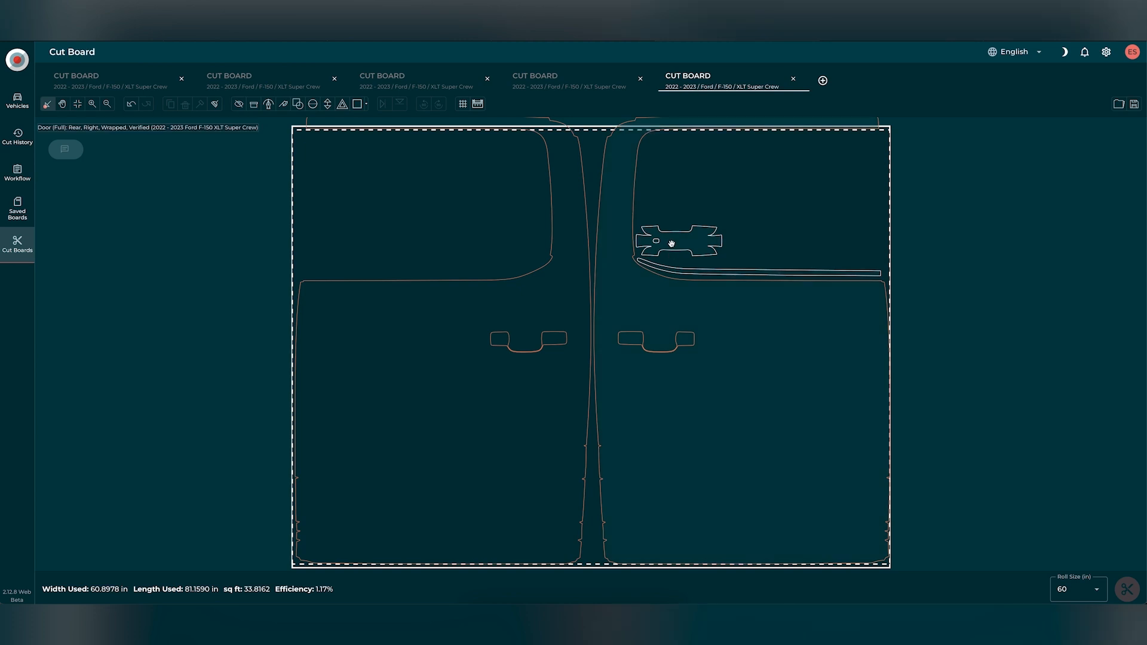
# - Delete the notched piece and the long trim strip from the rear right door's window area
pyautogui.click(670, 257)
pyautogui.press('Delete')
pyautogui.click(695, 272)
pyautogui.press('Delete')
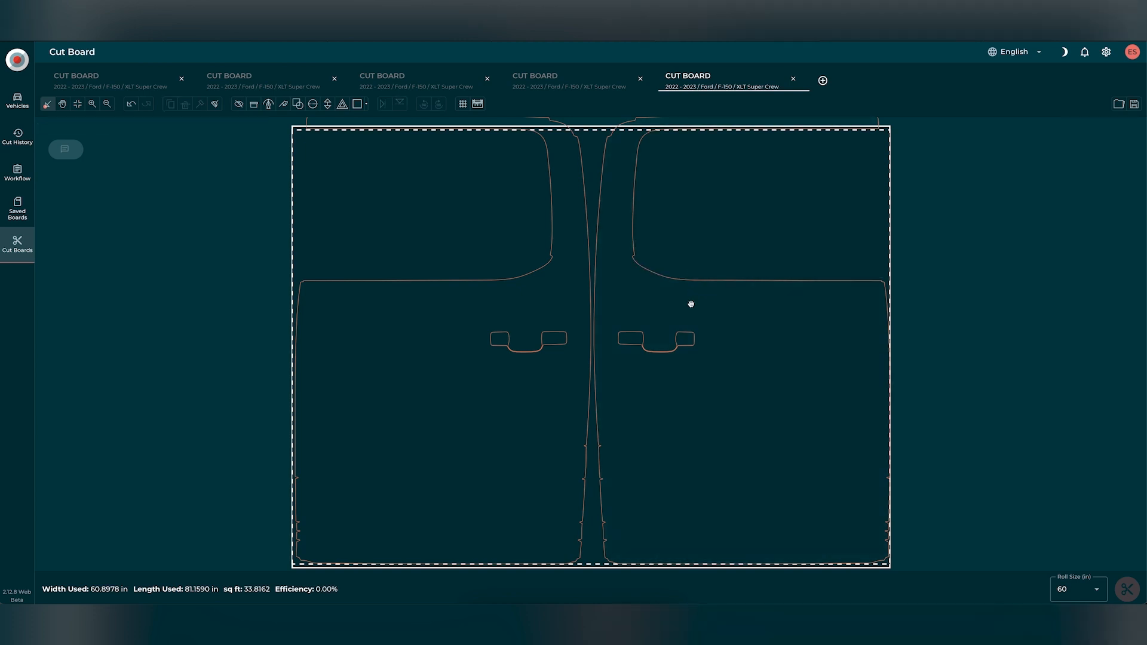
# - Move the rear right door pattern away from the left one, rotate it a quarter turn counterclockwise, and place it at the board's upper edge
pyautogui.moveTo(751, 317); pyautogui.dragTo(878, 325)
pyautogui.moveTo(795, 118); pyautogui.dragTo(887, 420)
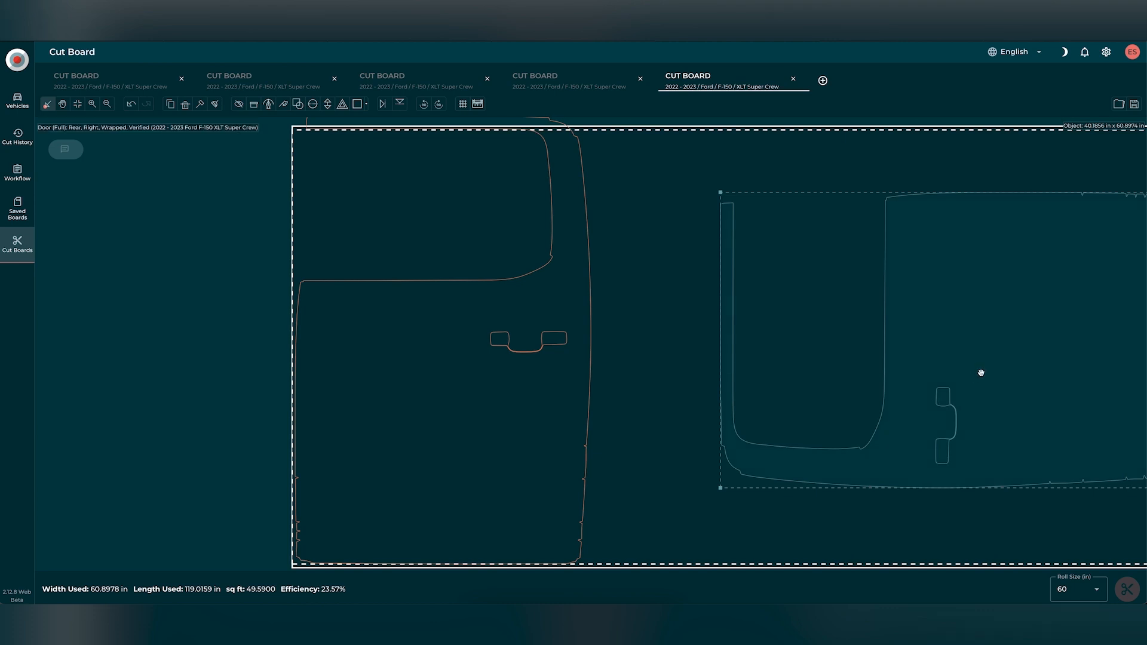
pyautogui.moveTo(980, 374); pyautogui.dragTo(1033, 312)
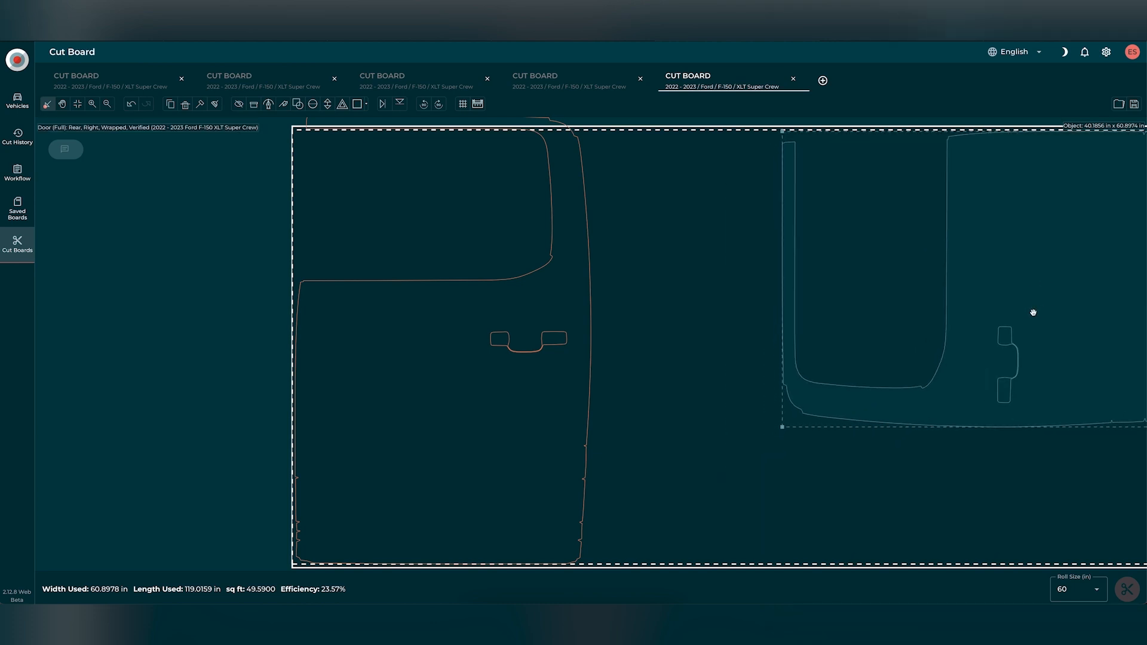
# - Rotate the rear left door pattern a quarter turn clockwise and place it fully inside the board
pyautogui.click(582, 370)
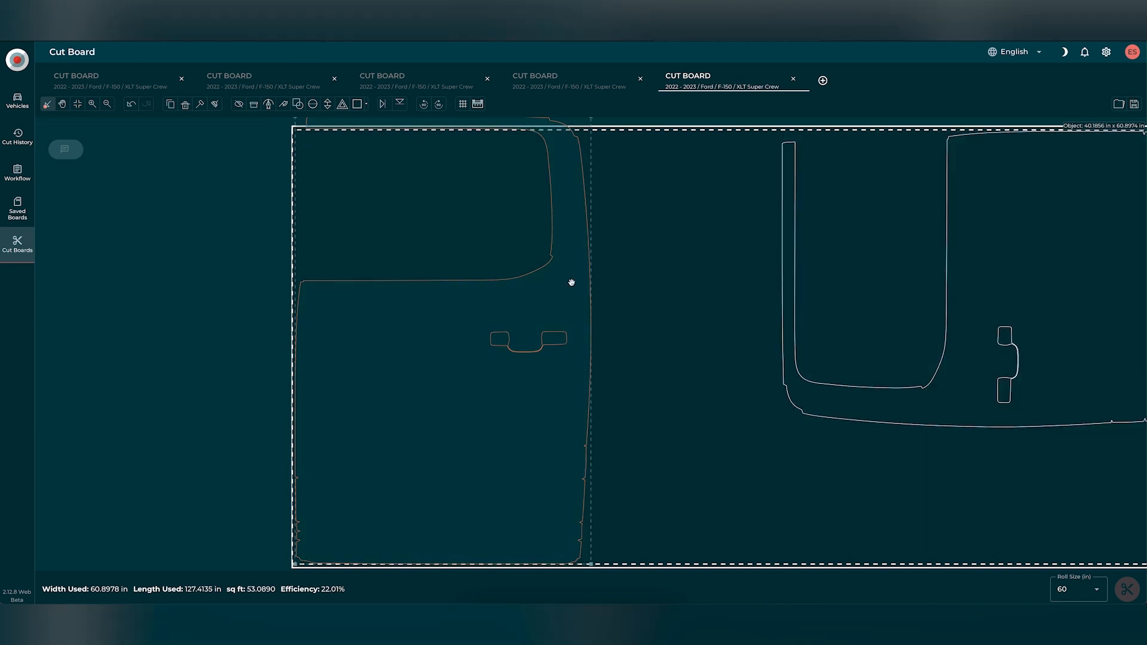
pyautogui.moveTo(591, 119); pyautogui.dragTo(602, 418)
pyautogui.moveTo(441, 351); pyautogui.dragTo(455, 352)
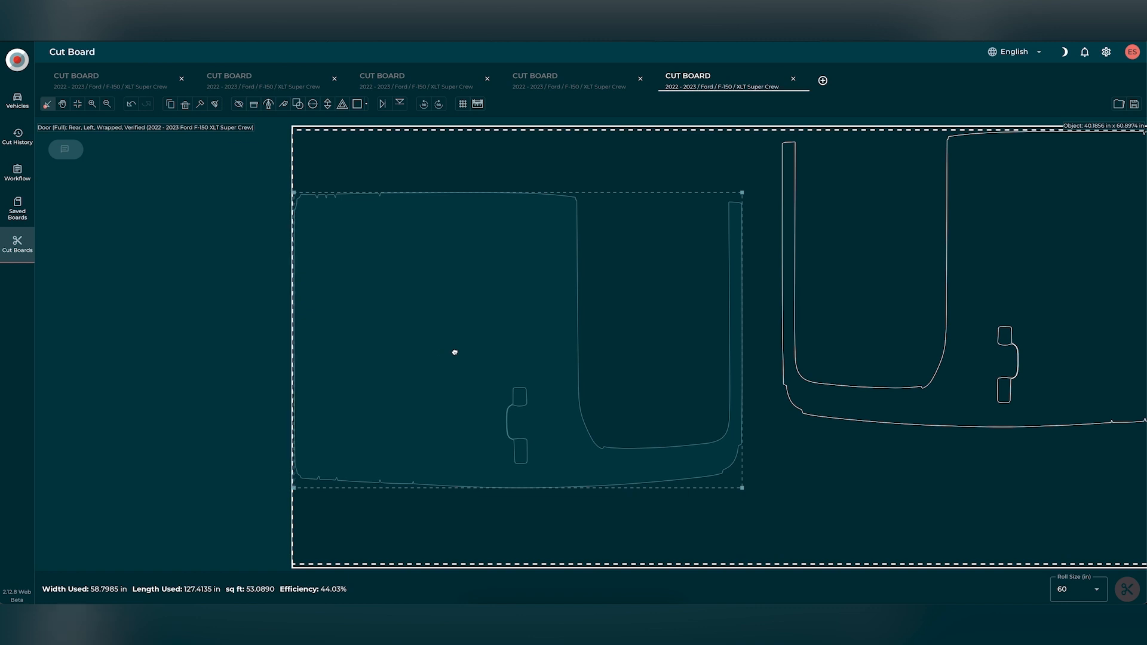
pyautogui.click(427, 173)
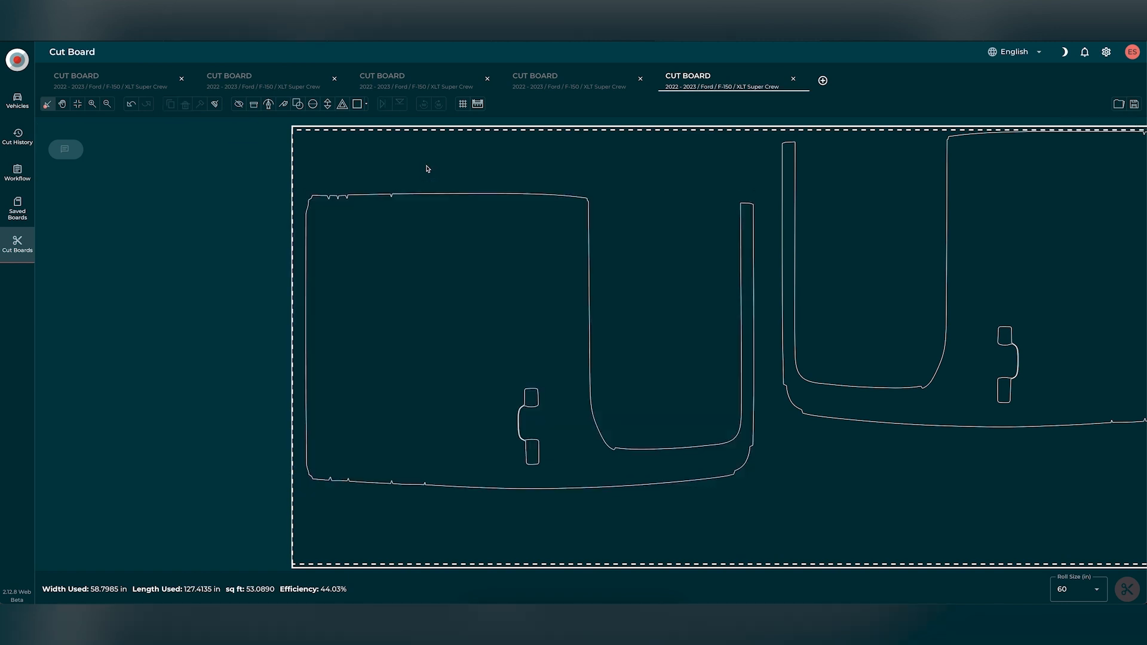
# - Wrap the notched upper edge of the rotated rear left door pattern to a depth of 1/2 in
pyautogui.click(254, 105)
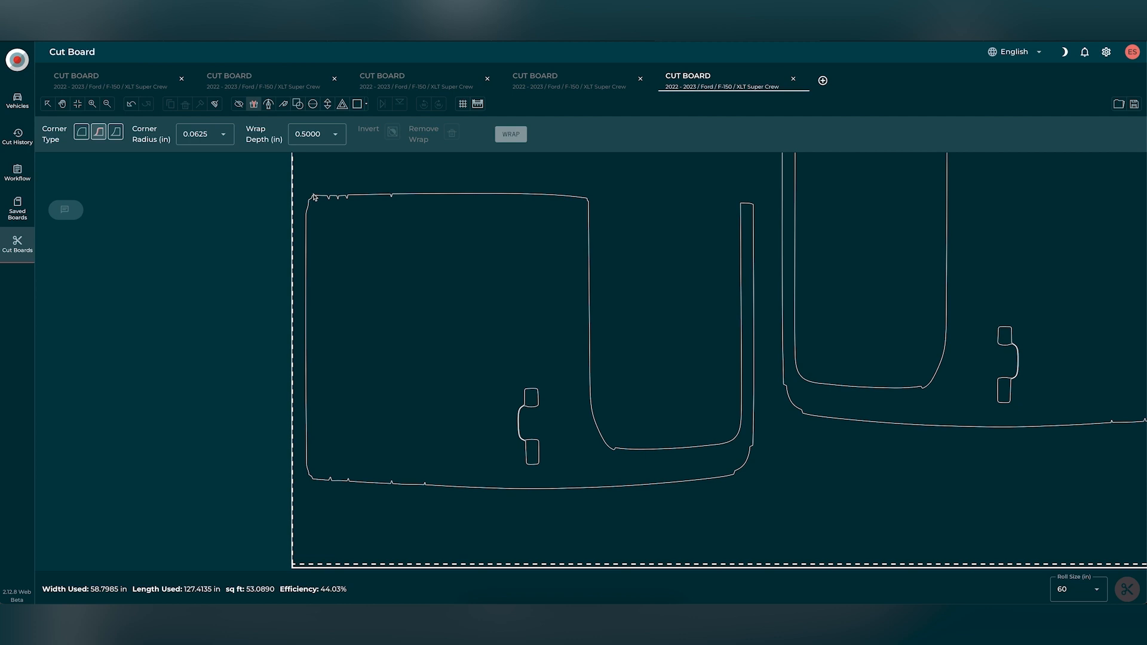
pyautogui.click(588, 199)
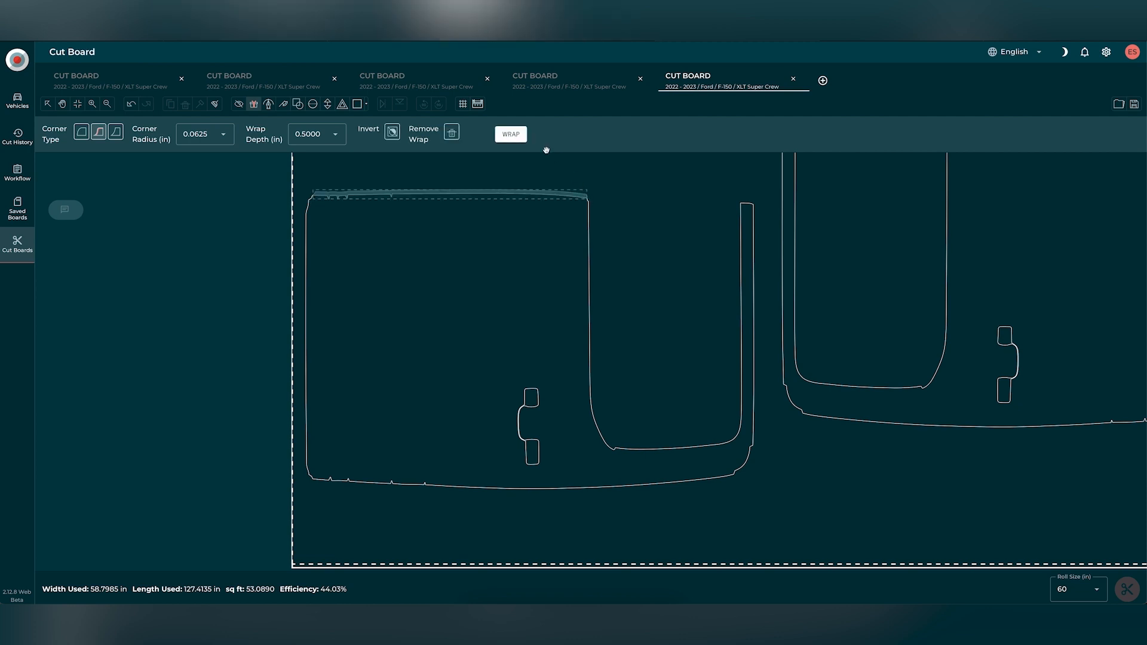
pyautogui.click(510, 133)
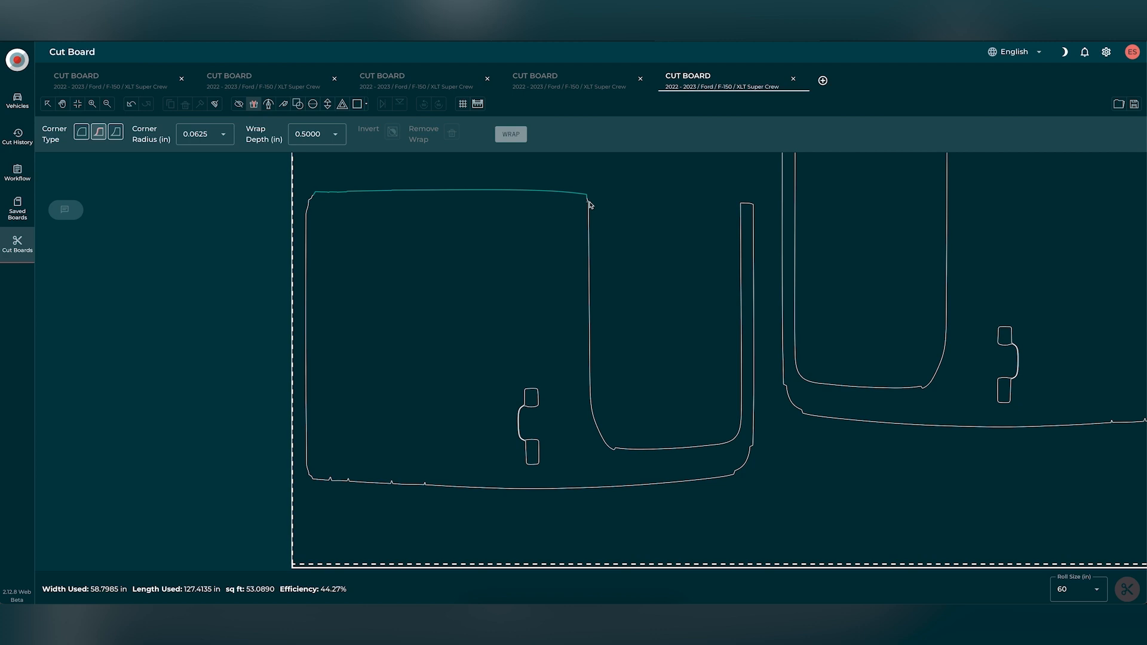
# - Wrap the rear left door's window opening edge and its long lower edge to a depth of 1/2 in
pyautogui.click(740, 207)
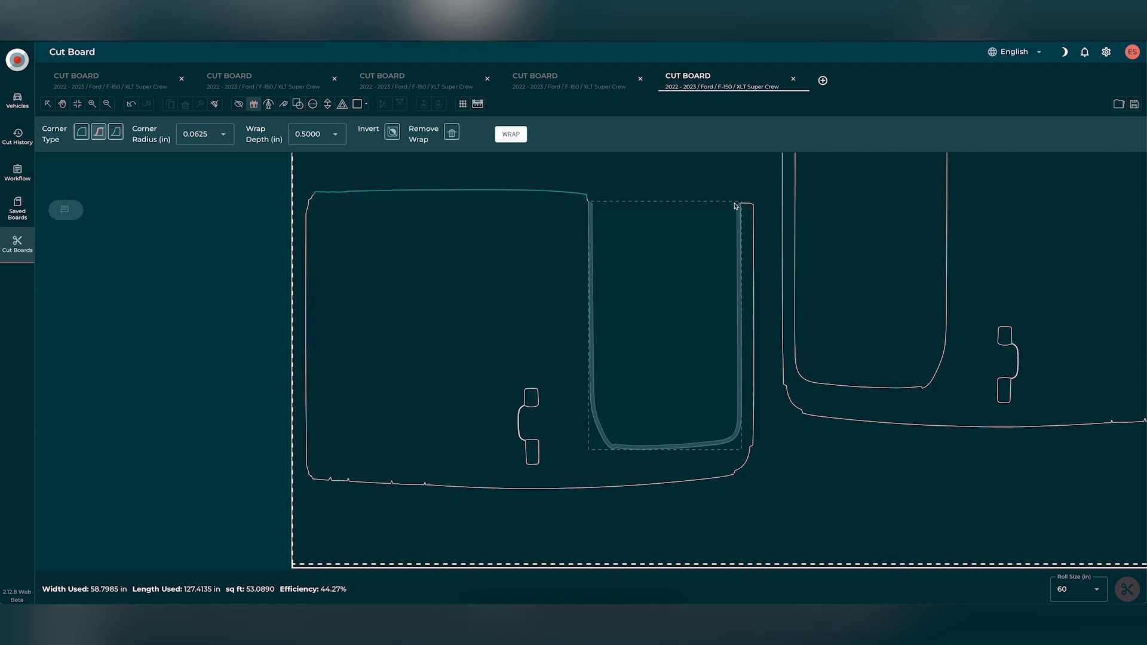
pyautogui.click(518, 135)
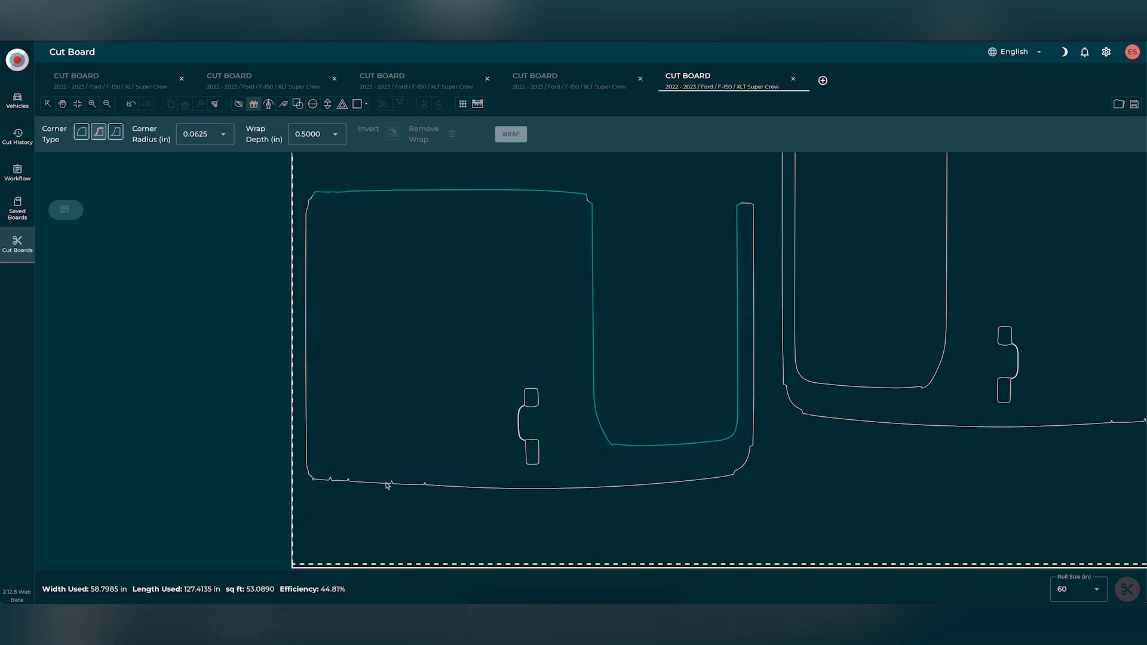
pyautogui.click(752, 451)
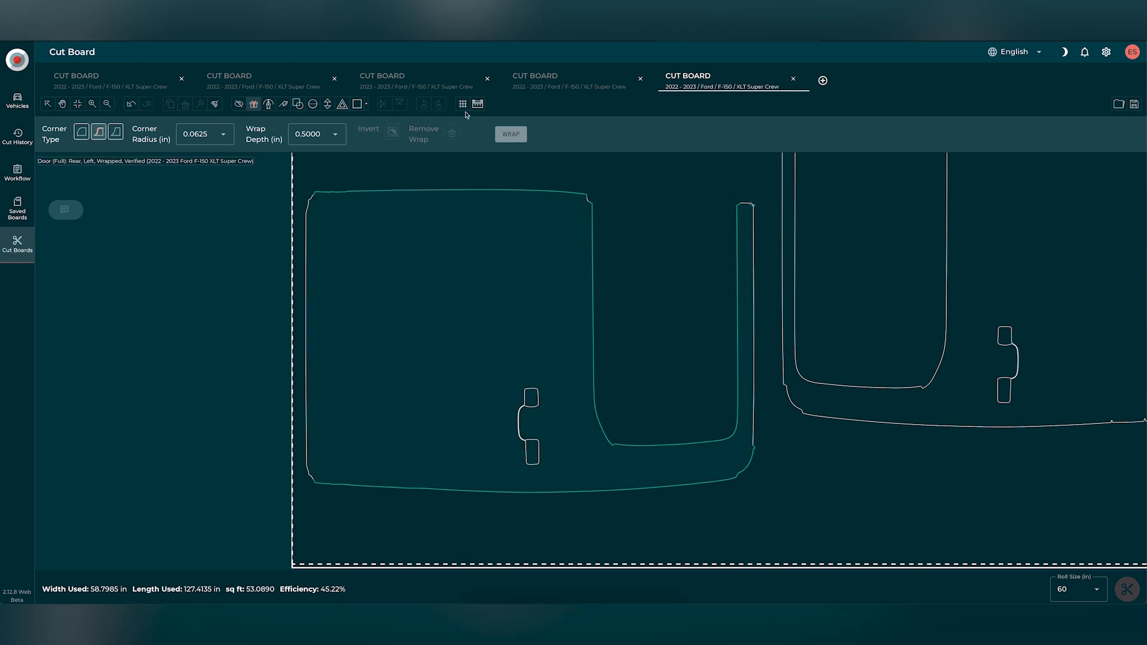
# - Wrap the outer edge of the rear left door's narrow window frame to a depth of 1/4 in
pyautogui.click(335, 136)
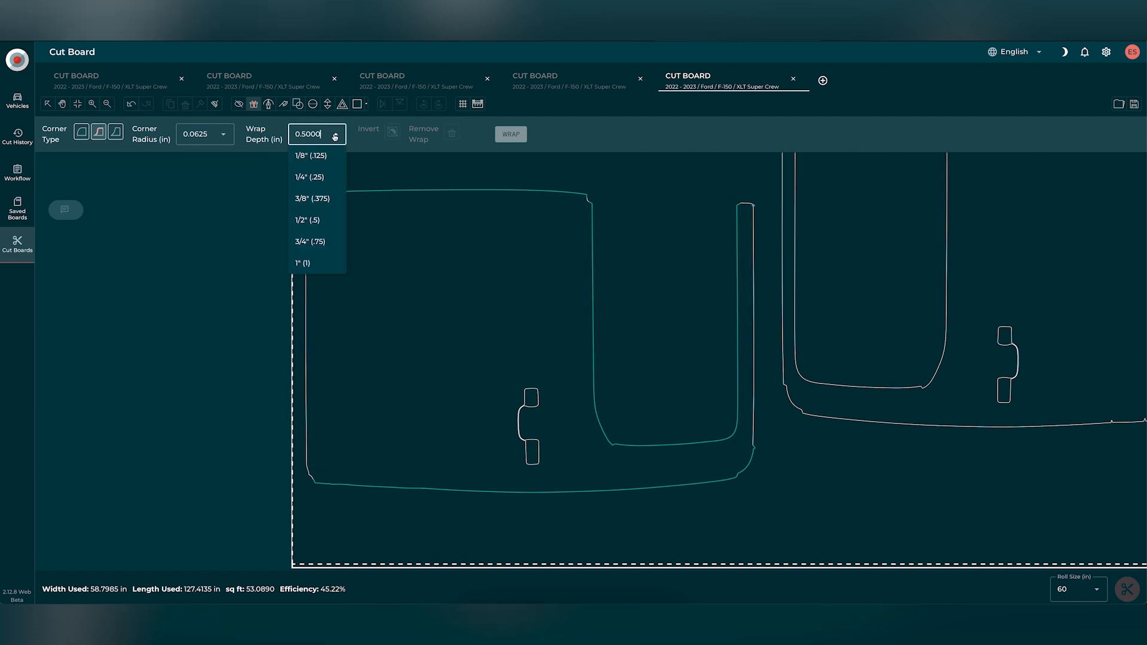
pyautogui.click(310, 178)
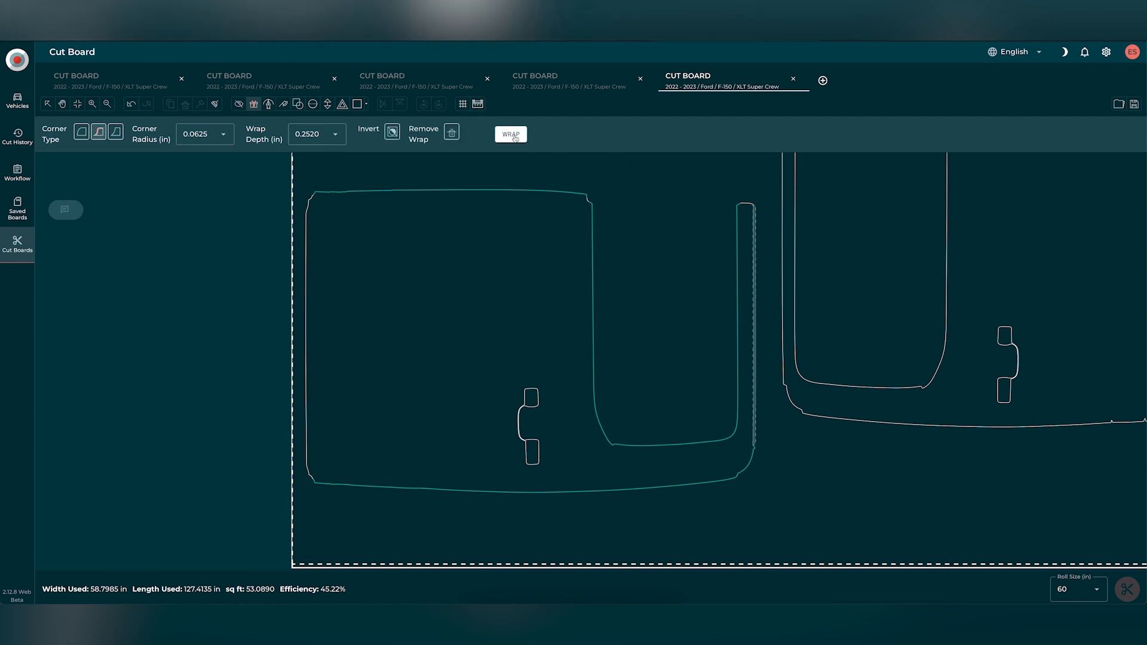
pyautogui.click(512, 136)
# - Delete the door handle cutout from the rear left door pattern by removing its nodes
pyautogui.click(509, 272)
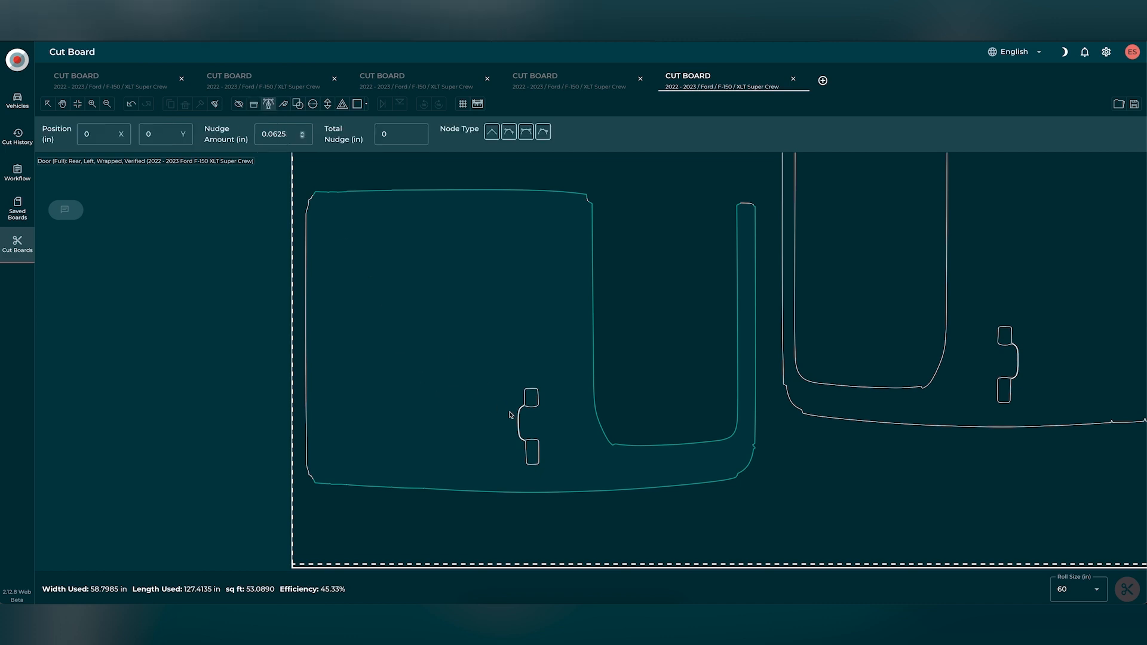
pyautogui.click(510, 415)
pyautogui.moveTo(546, 471); pyautogui.dragTo(554, 473)
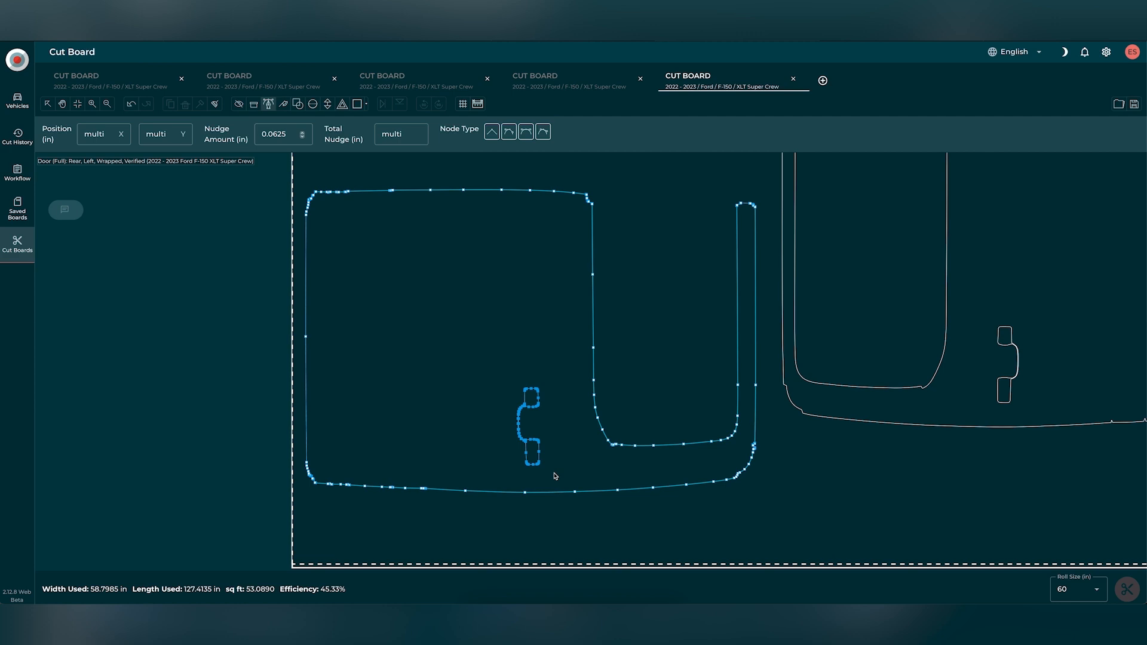
pyautogui.press('Delete')
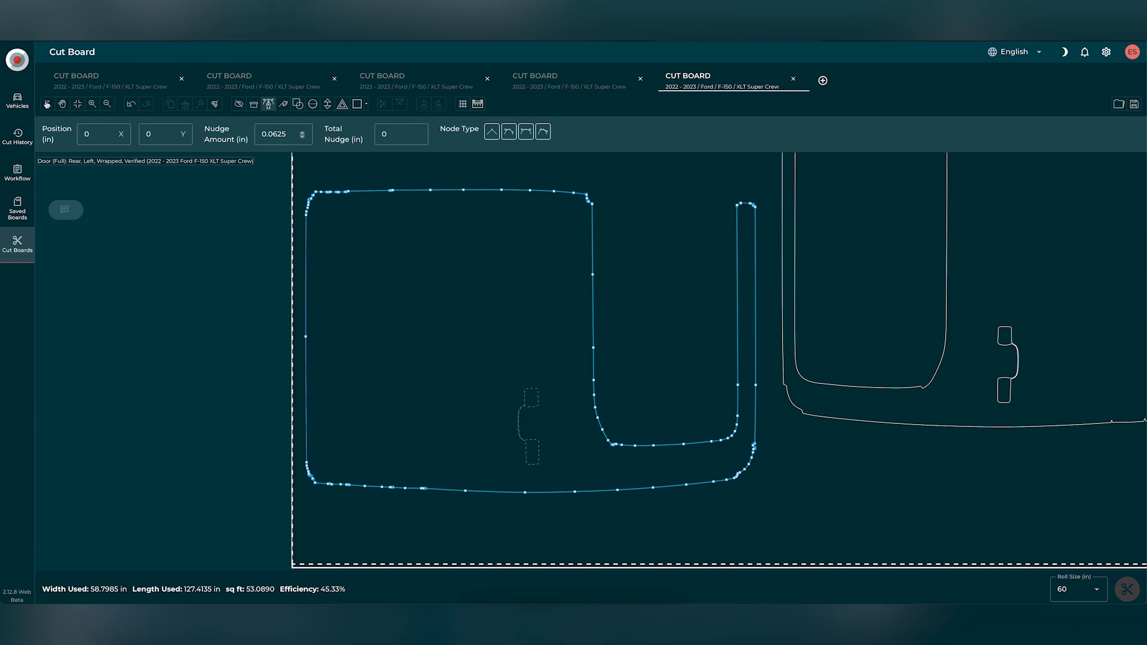
pyautogui.press('Escape')
# - Move the rear right door pattern down from the board's upper edge, roughly level with the rear left door
pyautogui.scroll(1, 154, 307)
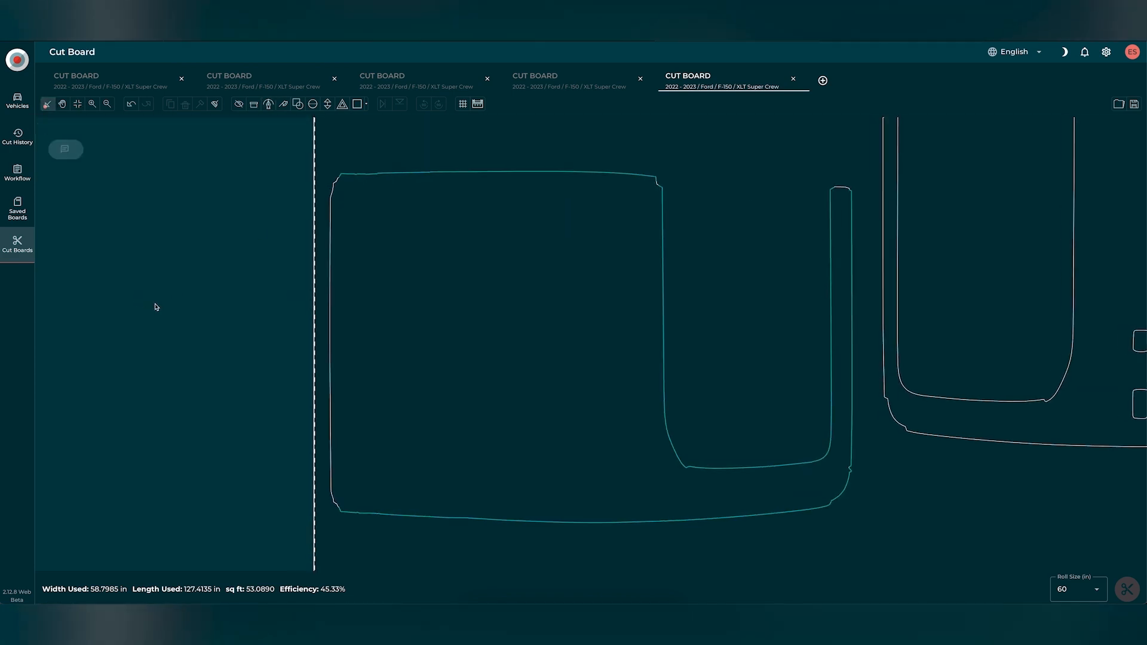
pyautogui.scroll(-1, 155, 307)
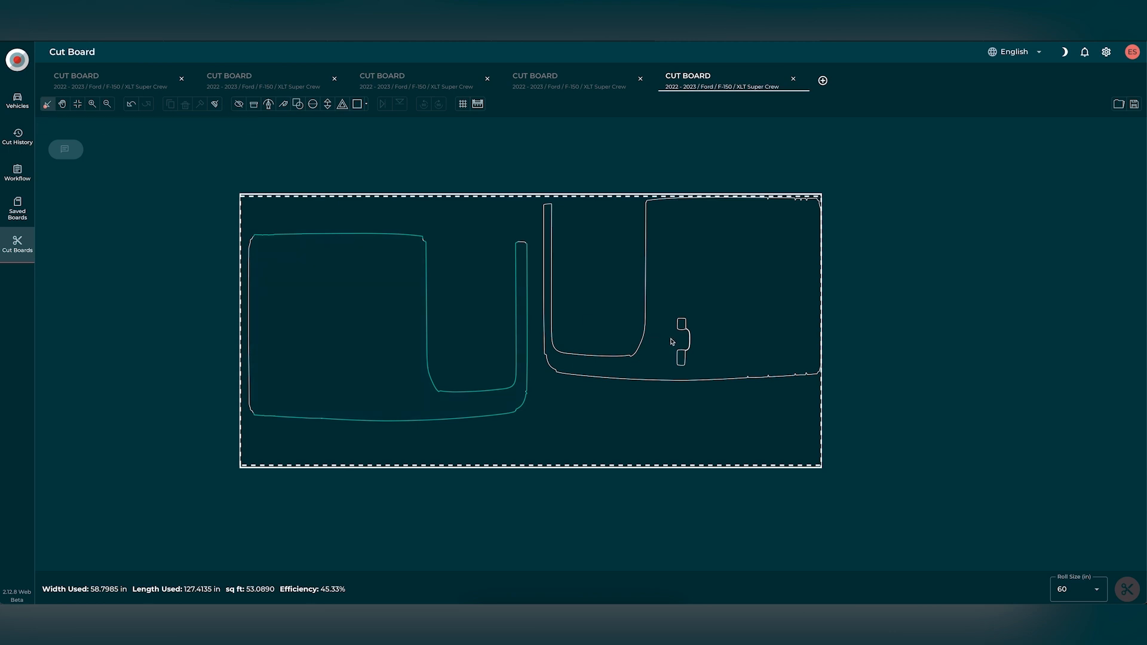
pyautogui.moveTo(713, 329); pyautogui.dragTo(719, 361)
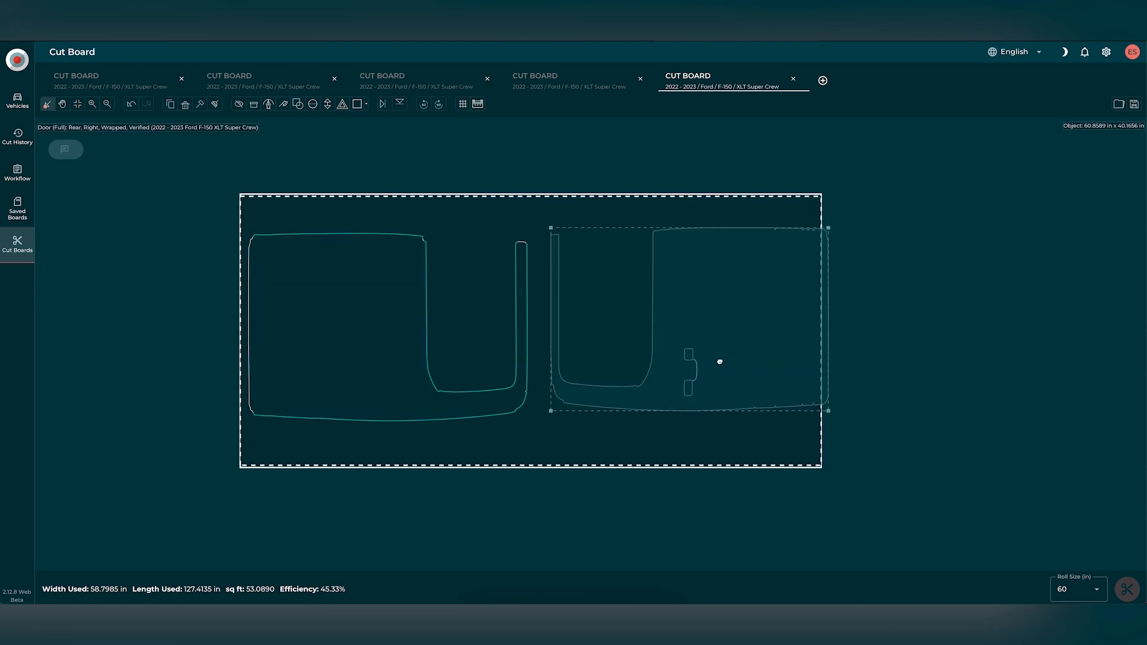
# - Delete the door handle cutout from the rear right door pattern by removing its nodes
pyautogui.click(609, 235)
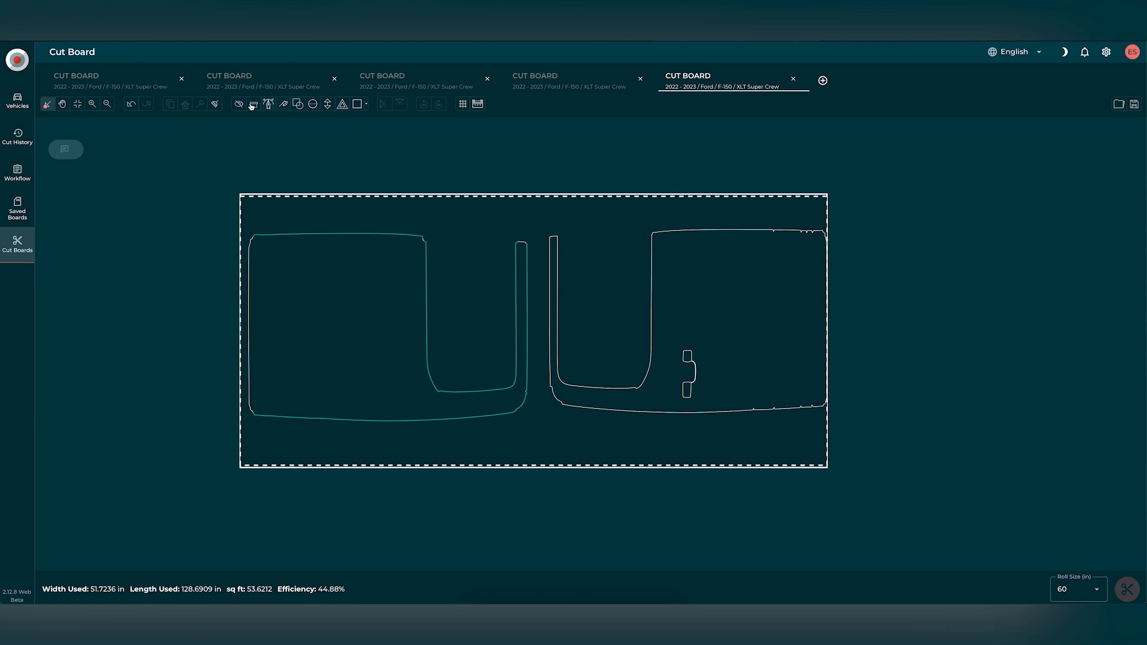
pyautogui.press('n')
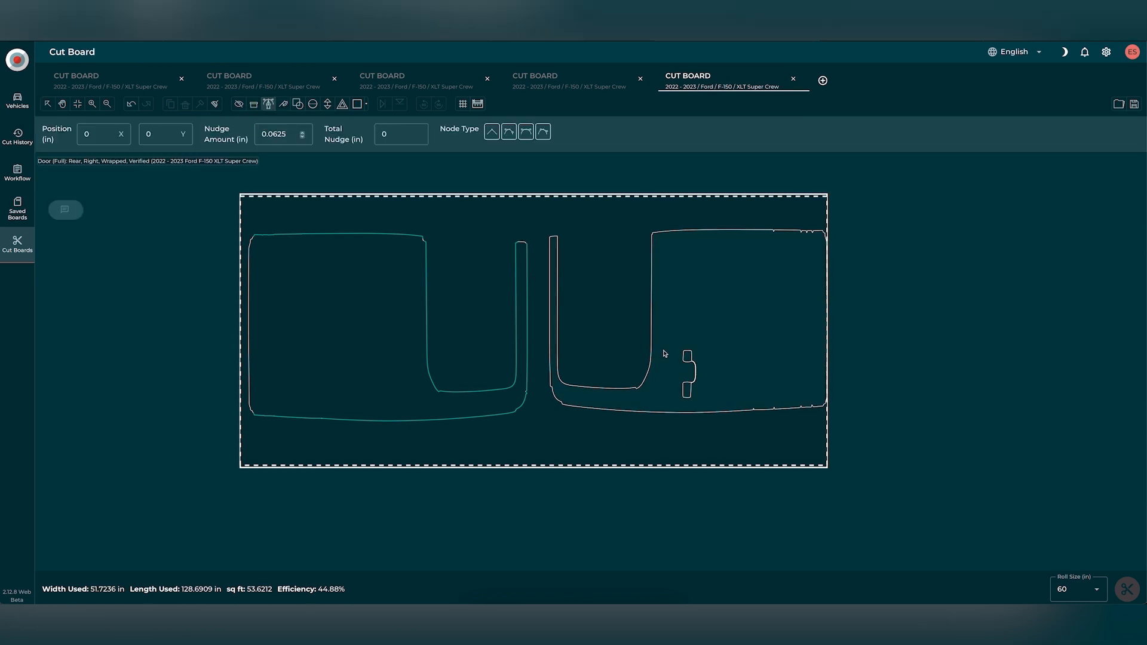
pyautogui.click(673, 339)
pyautogui.moveTo(690, 389); pyautogui.dragTo(704, 403)
pyautogui.press('Delete')
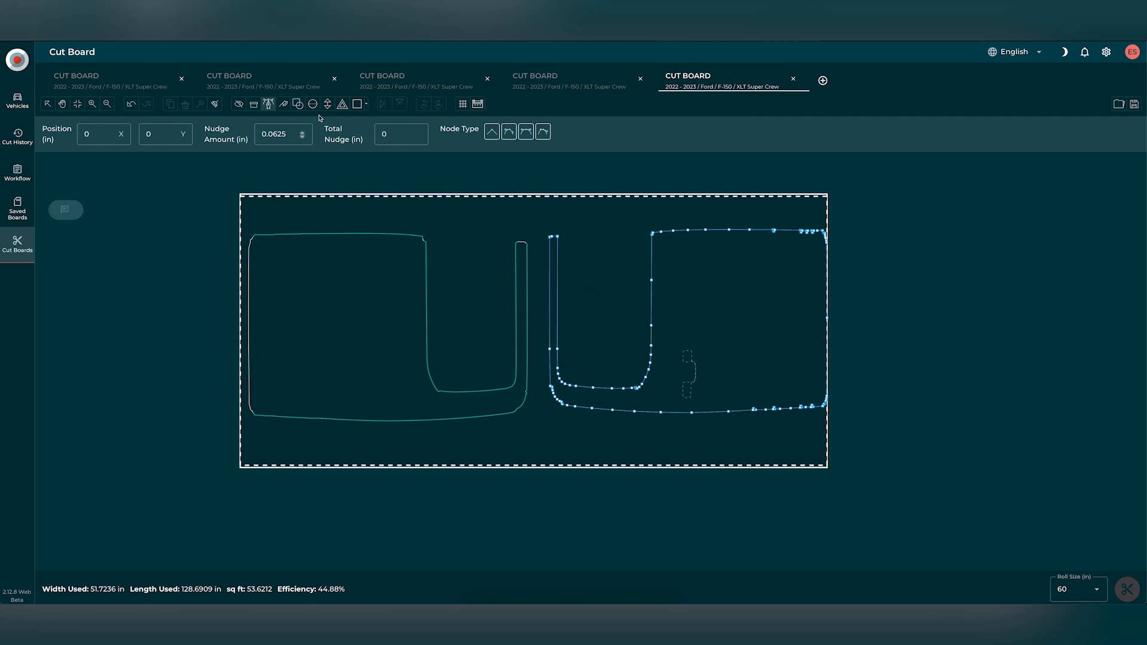
# - Wrap the rear right door's window opening edge and its long upper and lower edges to a depth of 1/2 in
pyautogui.click(252, 105)
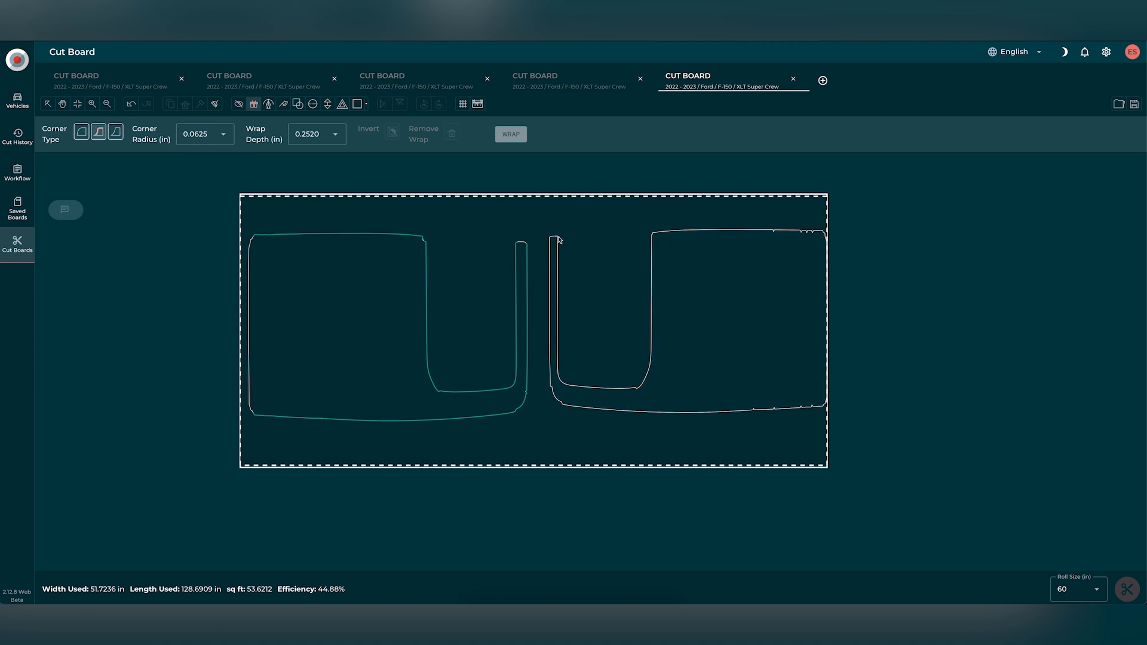
pyautogui.click(654, 239)
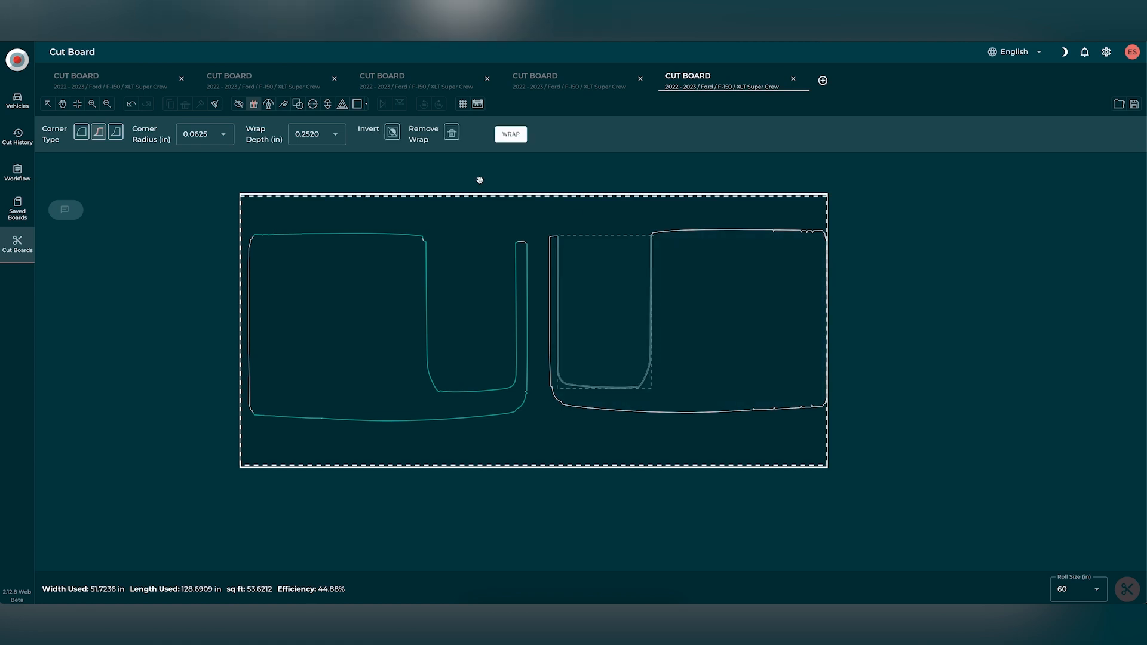
pyautogui.click(336, 135)
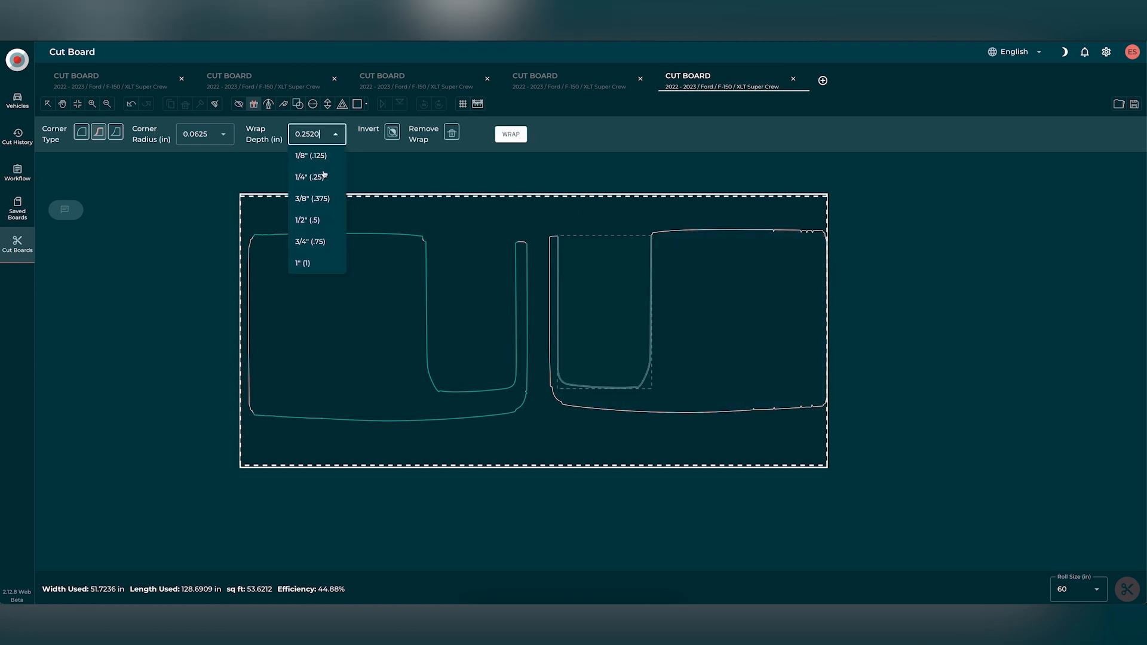
pyautogui.click(320, 221)
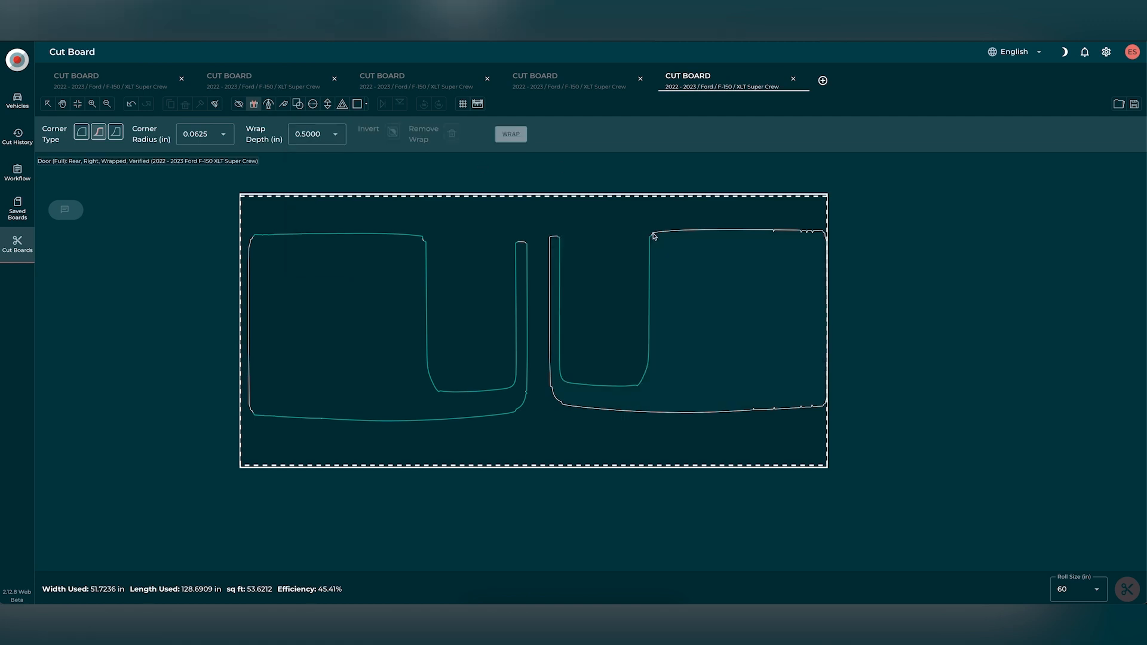
pyautogui.click(823, 232)
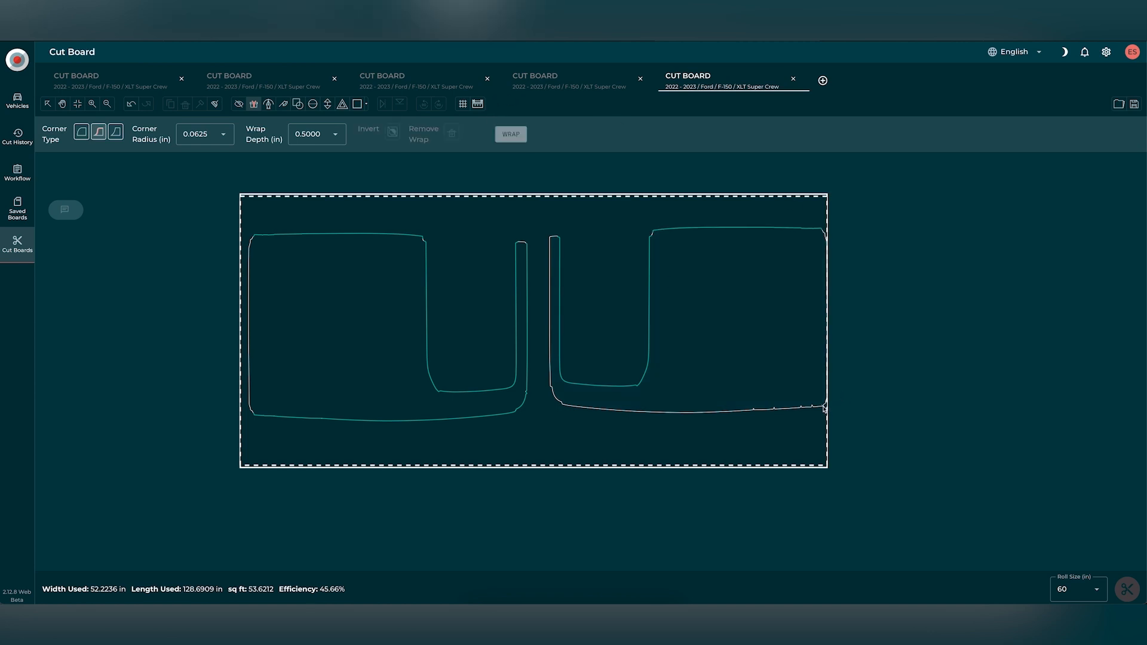
pyautogui.click(548, 391)
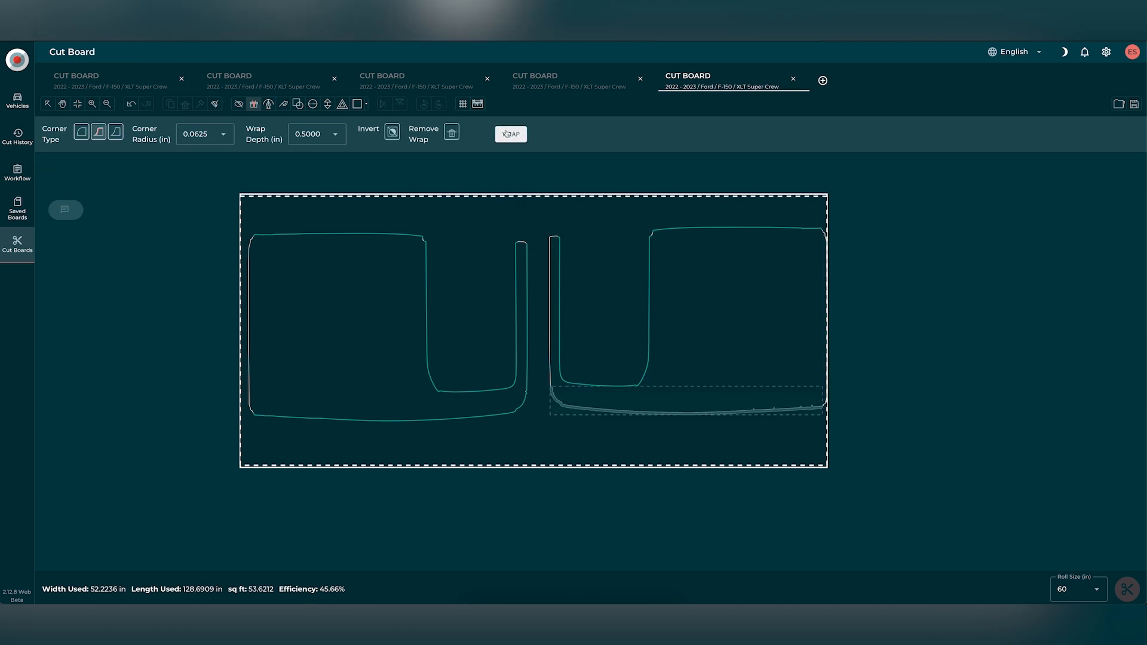
# - Wrap the outer edge of the rear right door's narrow window frame to a depth of 1/4 in
pyautogui.click(554, 223)
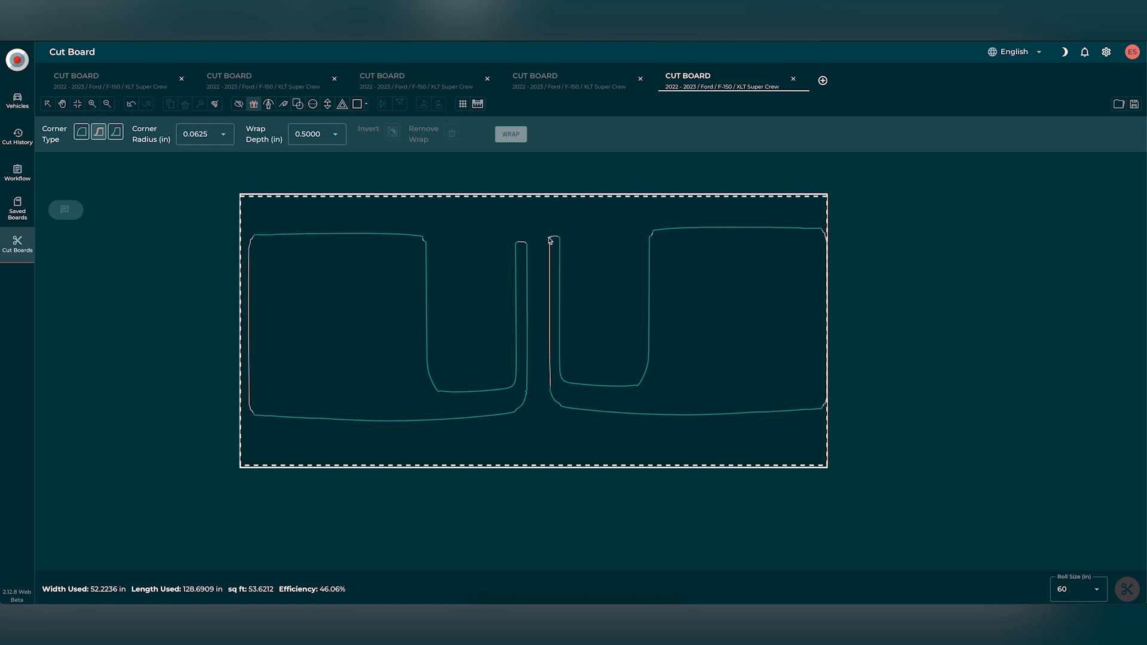
pyautogui.click(548, 391)
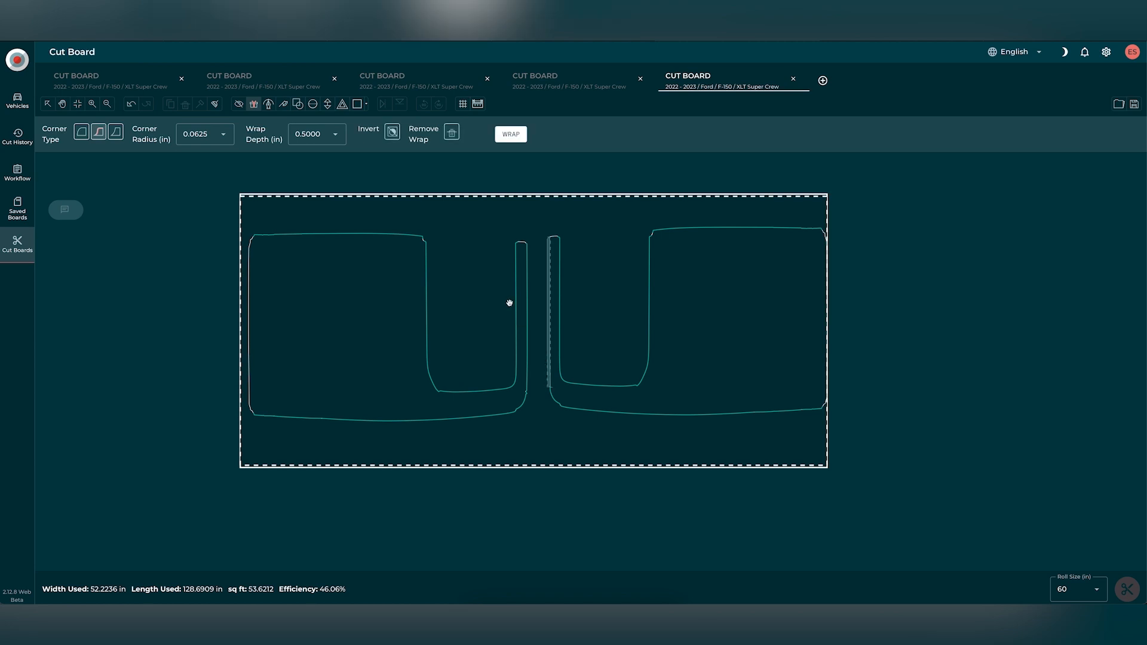
pyautogui.click(335, 135)
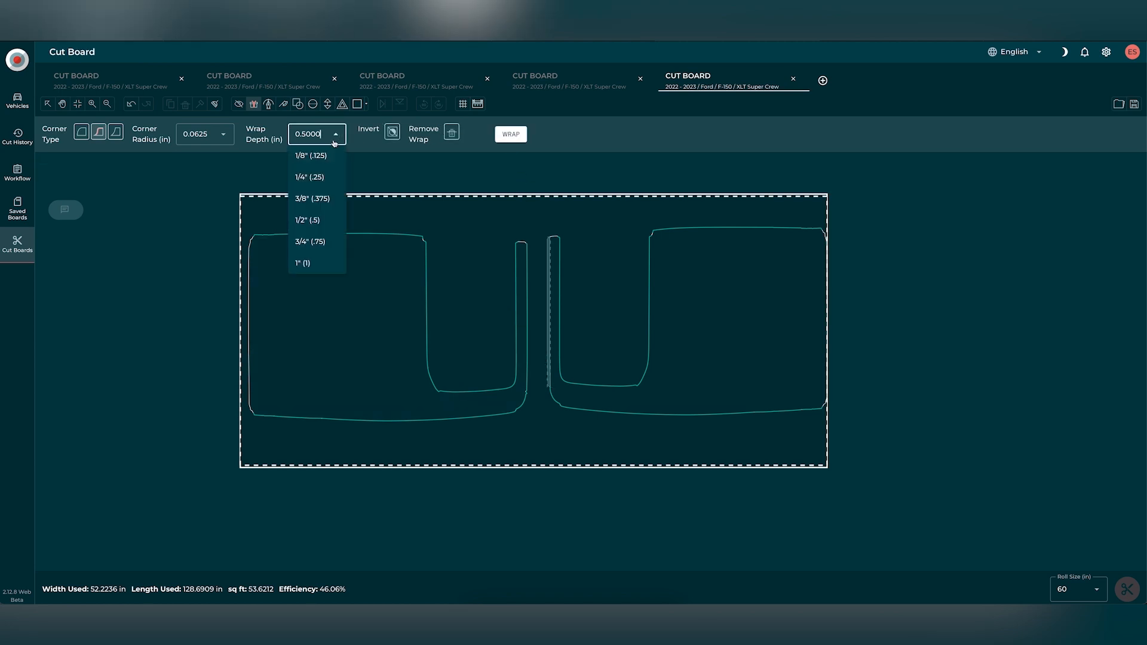
pyautogui.click(327, 178)
pyautogui.click(519, 137)
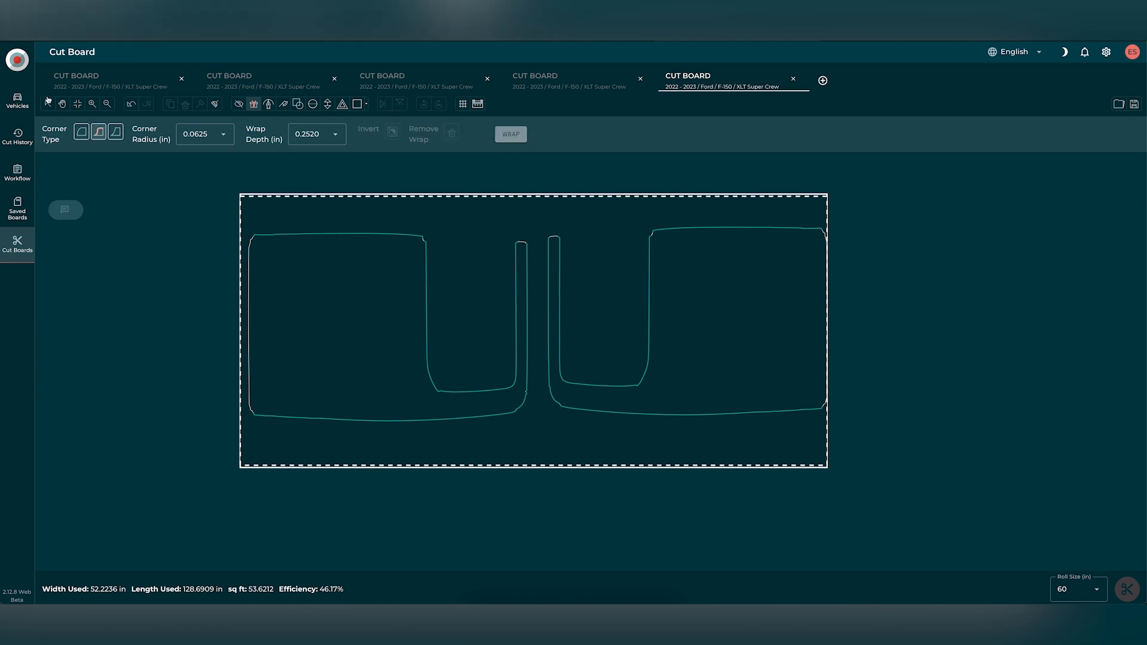
# - Move the rear left and rear right door patterns down toward the cut board's lower edge
pyautogui.click(21, 100)
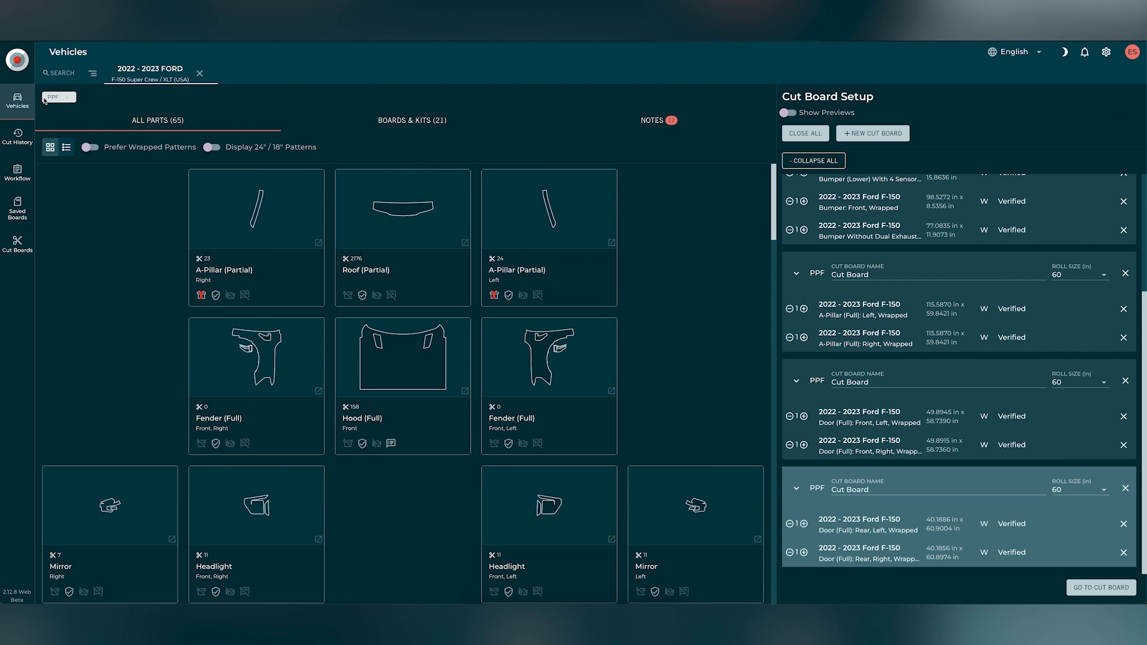
pyautogui.click(1105, 587)
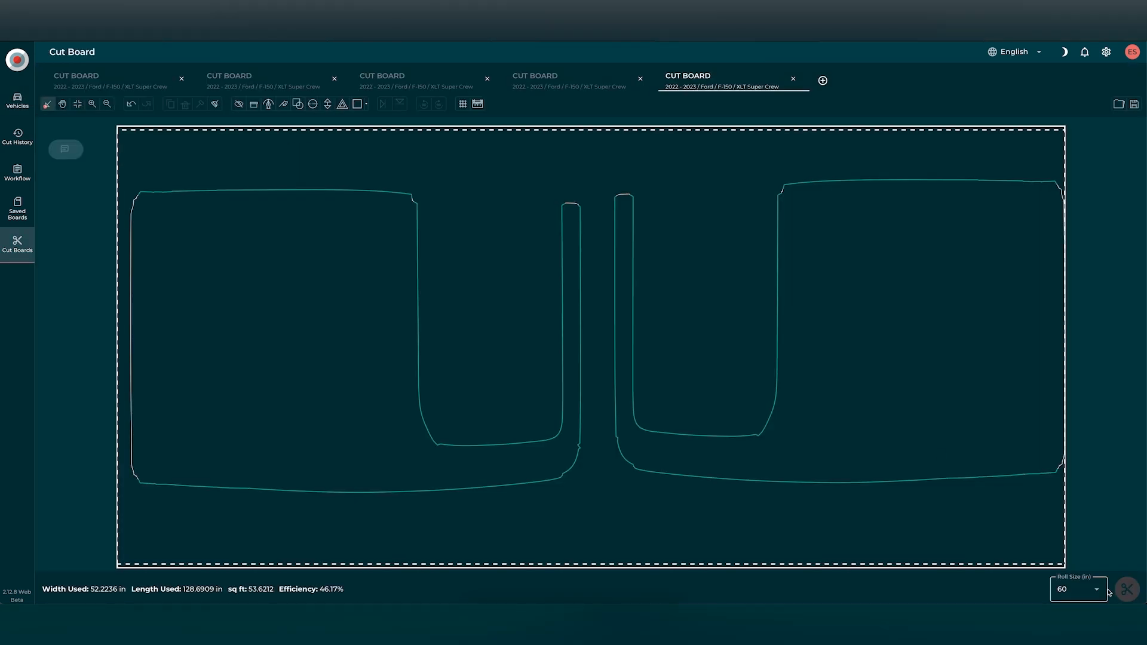
pyautogui.moveTo(290, 307); pyautogui.dragTo(275, 378)
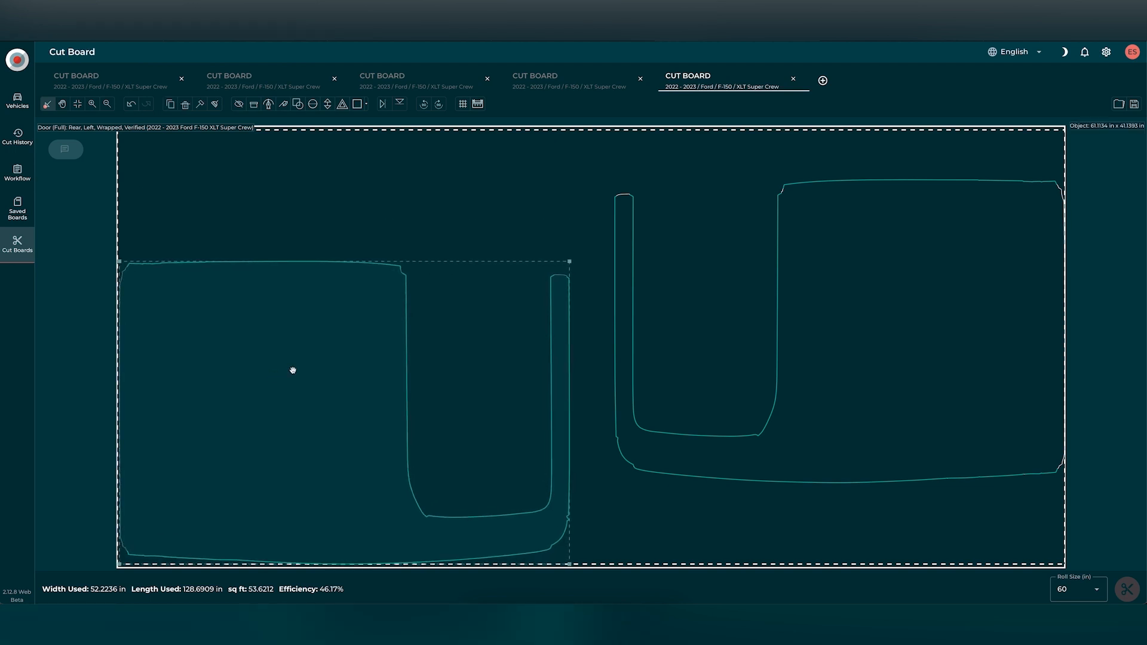
pyautogui.moveTo(801, 285); pyautogui.dragTo(761, 410)
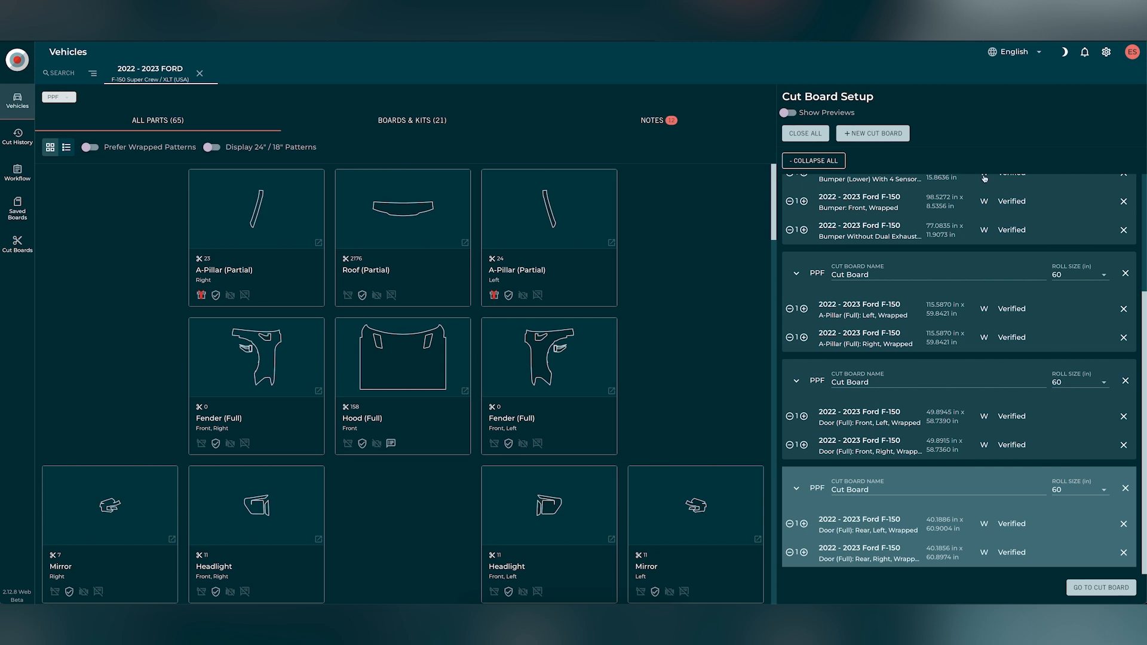
# - Create a new cut board with the left and right Bedsides (Full) patterns in the 5.5" Bedsides Wrapped variant and open it
pyautogui.click(874, 134)
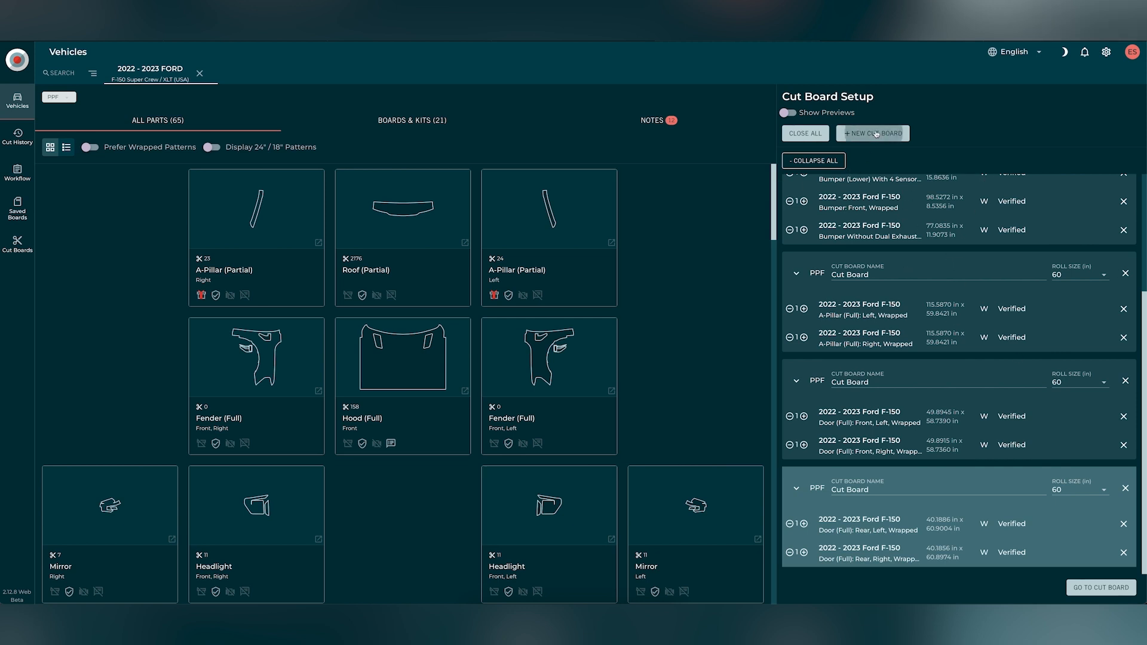
pyautogui.scroll(-15, 620, 422)
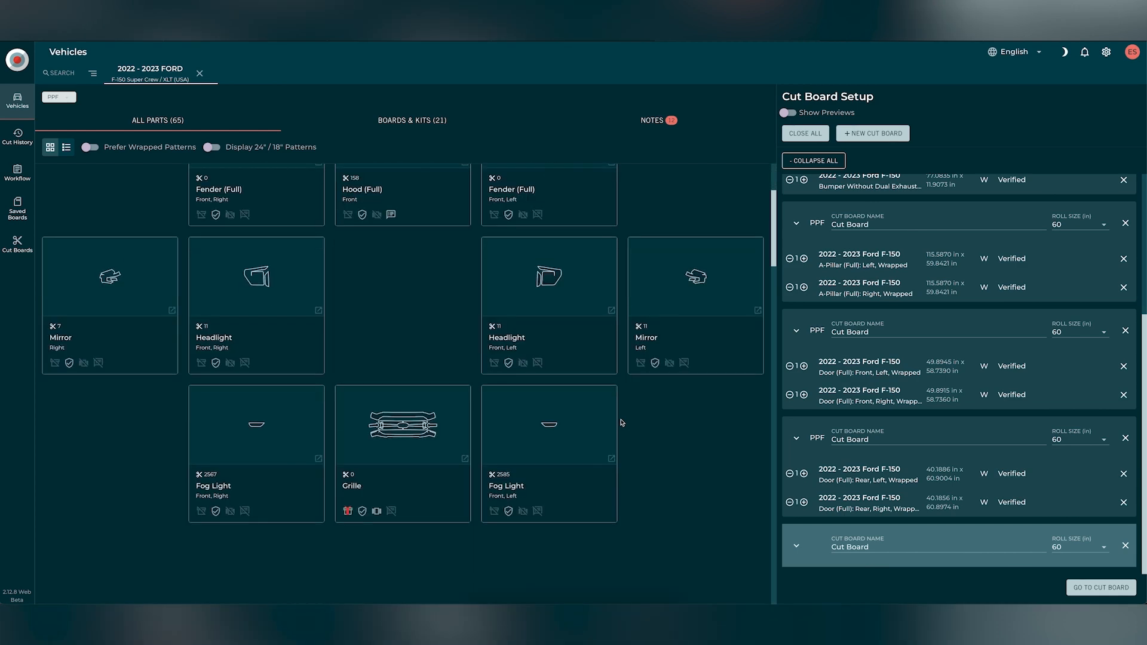
pyautogui.scroll(-5, 620, 422)
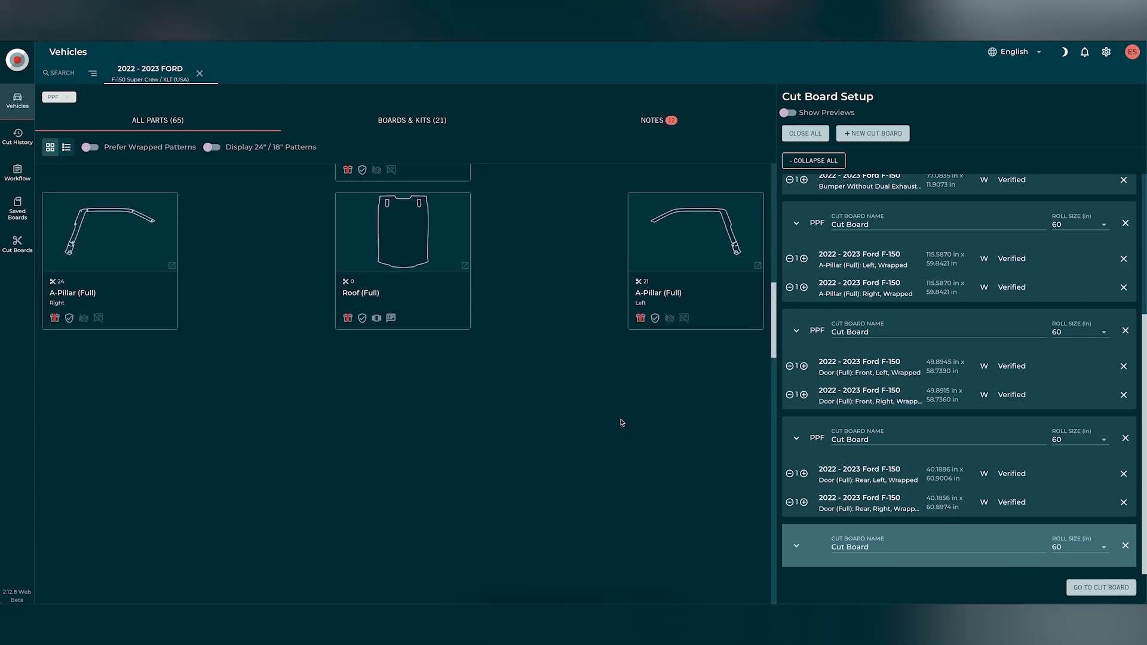
pyautogui.scroll(-8, 621, 423)
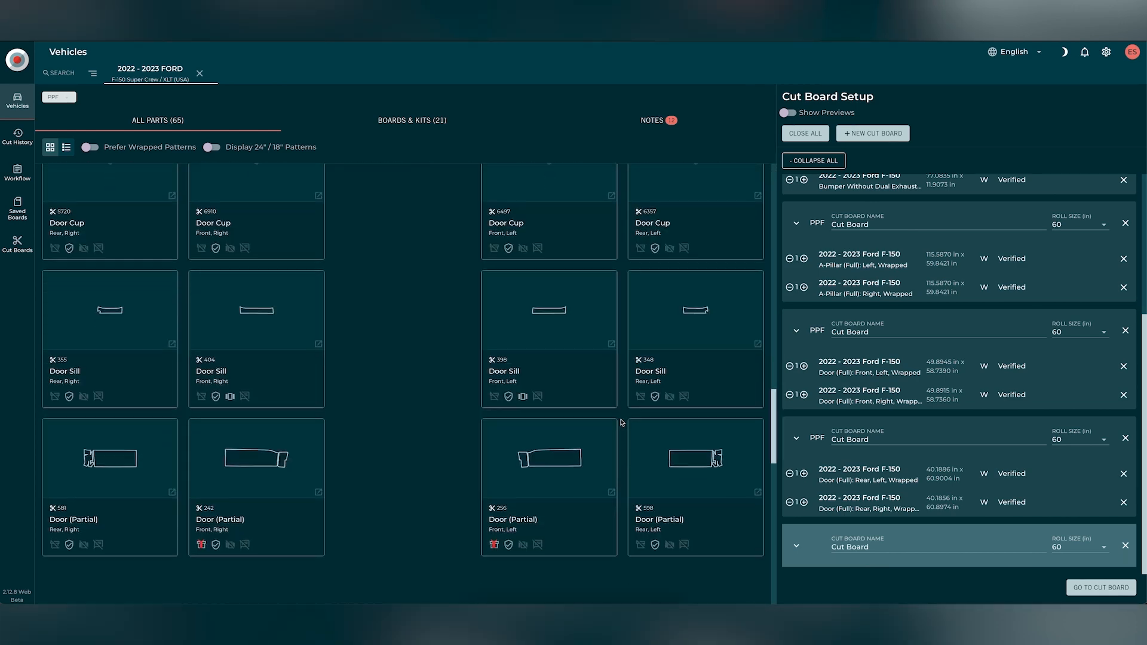
pyautogui.scroll(-4, 620, 423)
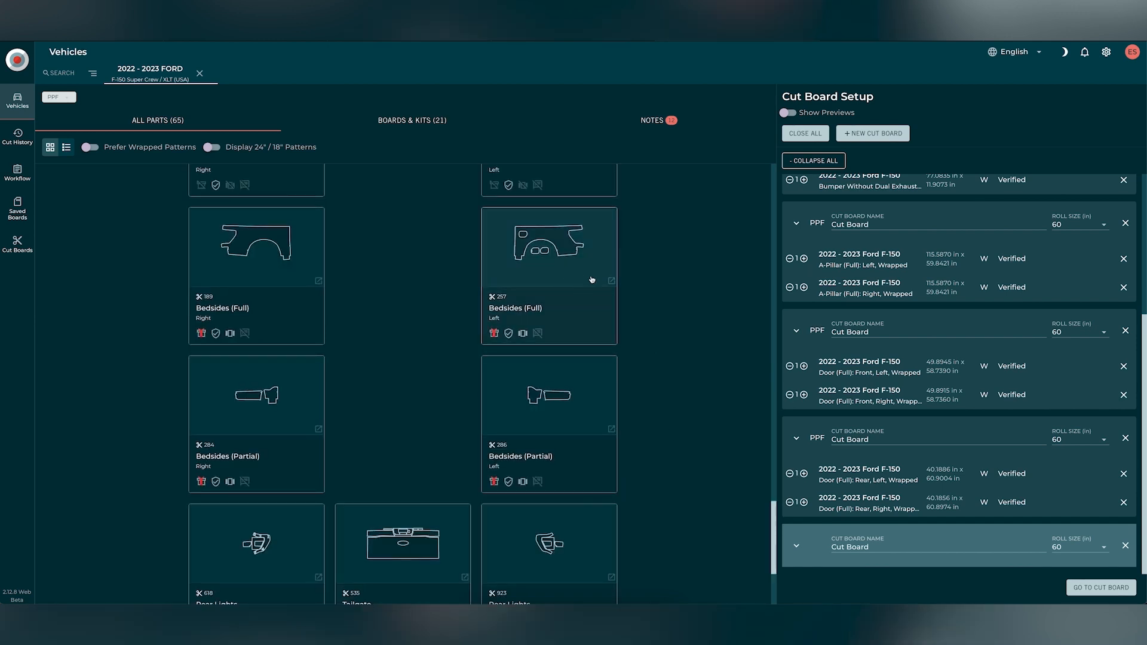
pyautogui.click(612, 281)
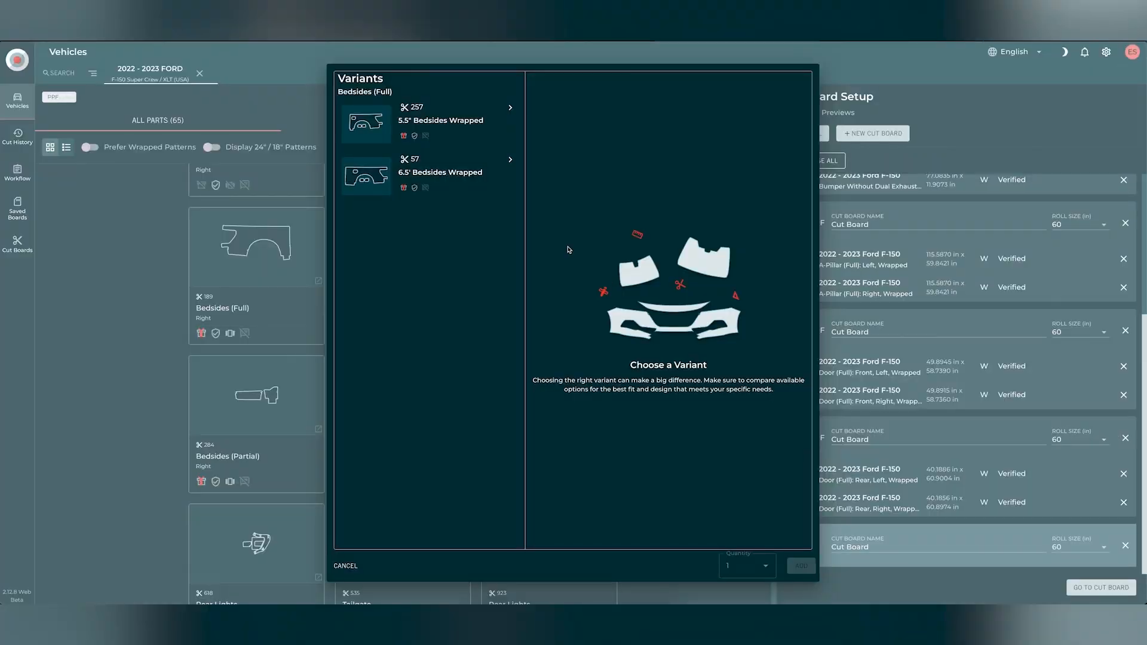
pyautogui.click(500, 128)
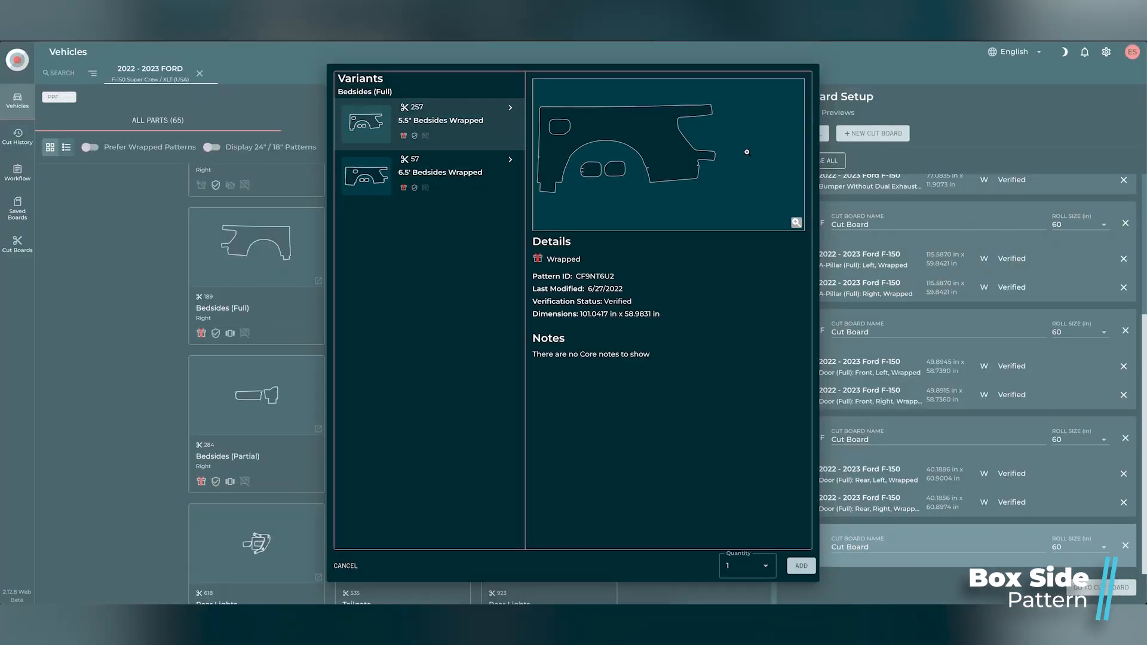
pyautogui.click(804, 568)
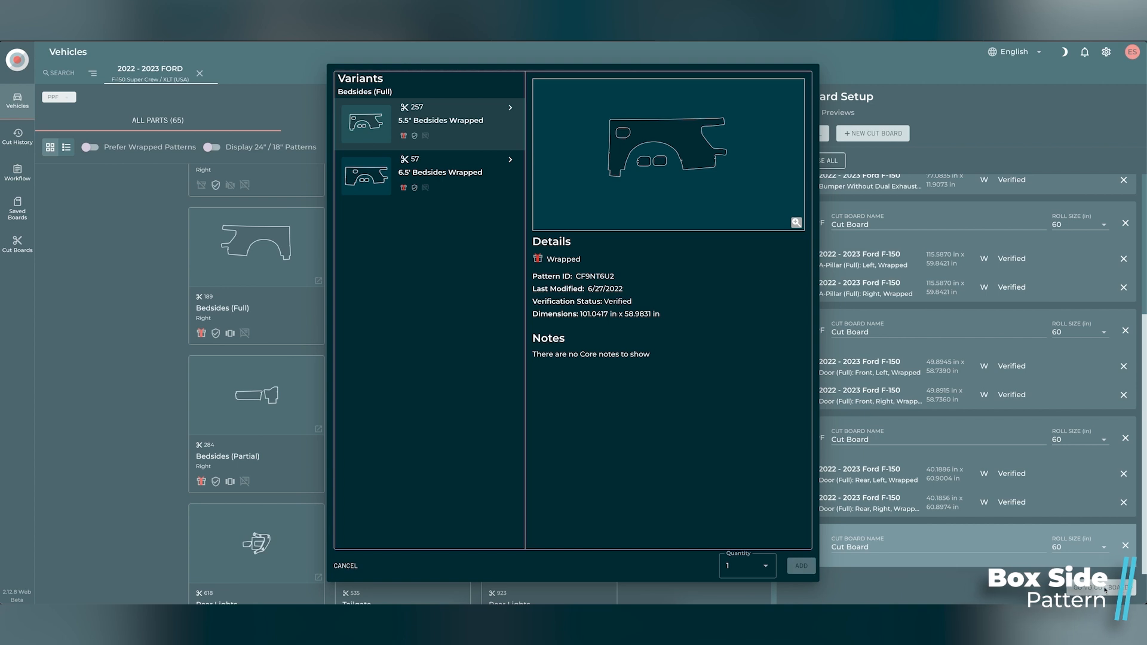
pyautogui.click(800, 568)
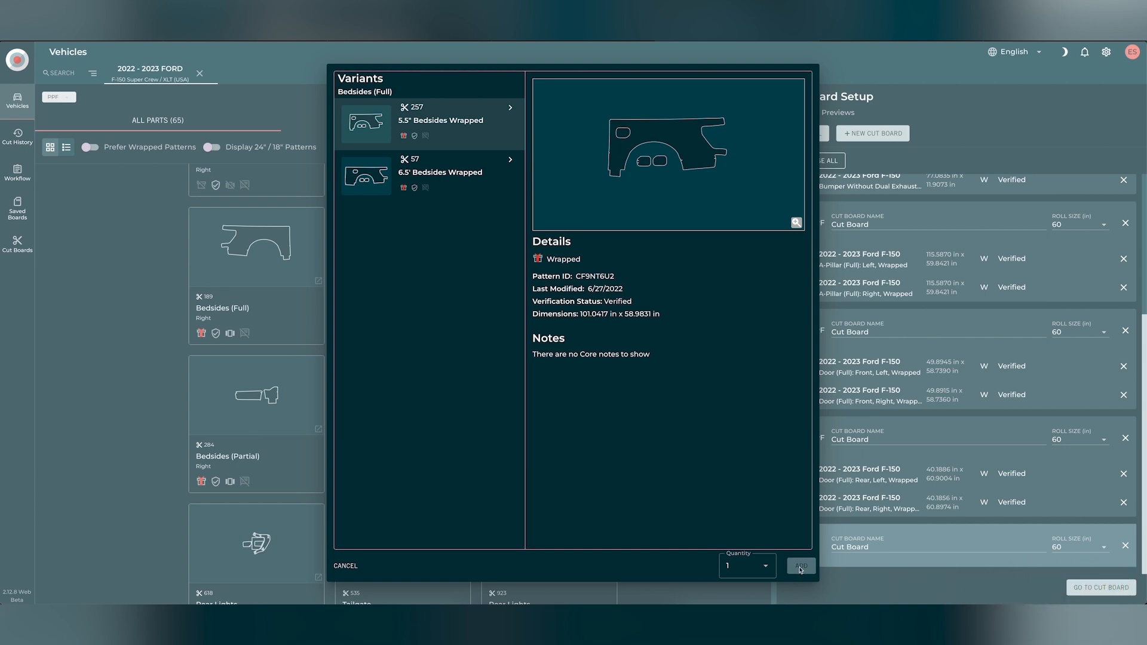
pyautogui.click(1097, 588)
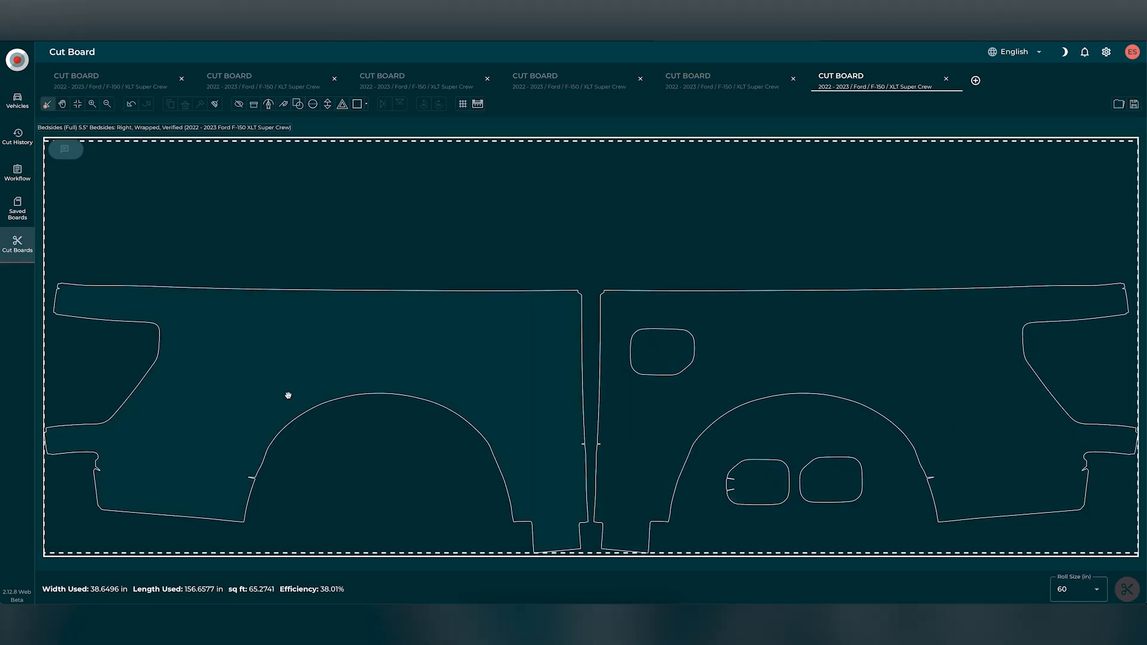
# - Move the left bedside pattern away from the right one to widen the gap, and simplify both patterns
pyautogui.moveTo(647, 410); pyautogui.dragTo(686, 411)
pyautogui.moveTo(58, 238); pyautogui.dragTo(1052, 535)
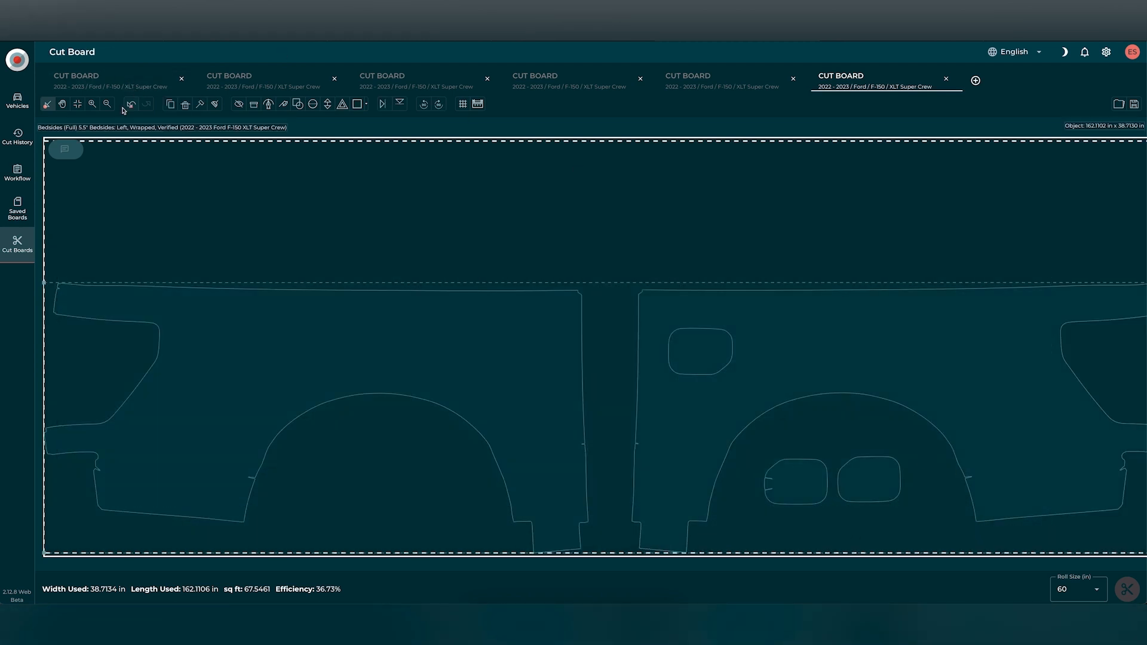
pyautogui.click(200, 106)
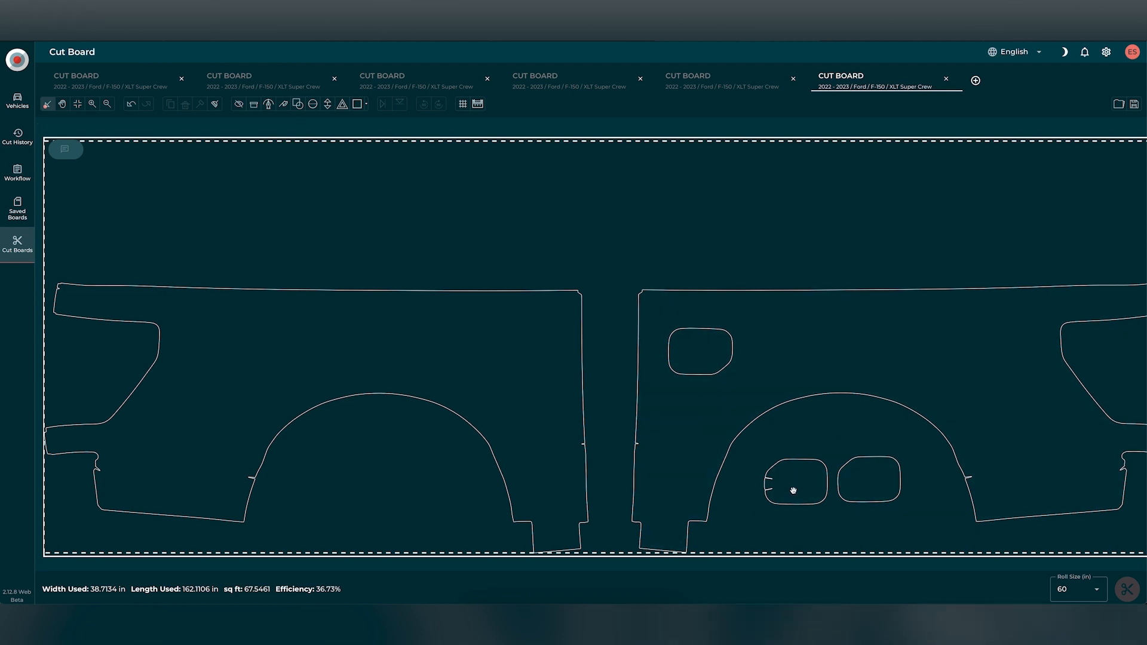
# - Delete the two small rounded pieces inside the left bedside's wheel arch
pyautogui.click(860, 484)
pyautogui.press('Delete')
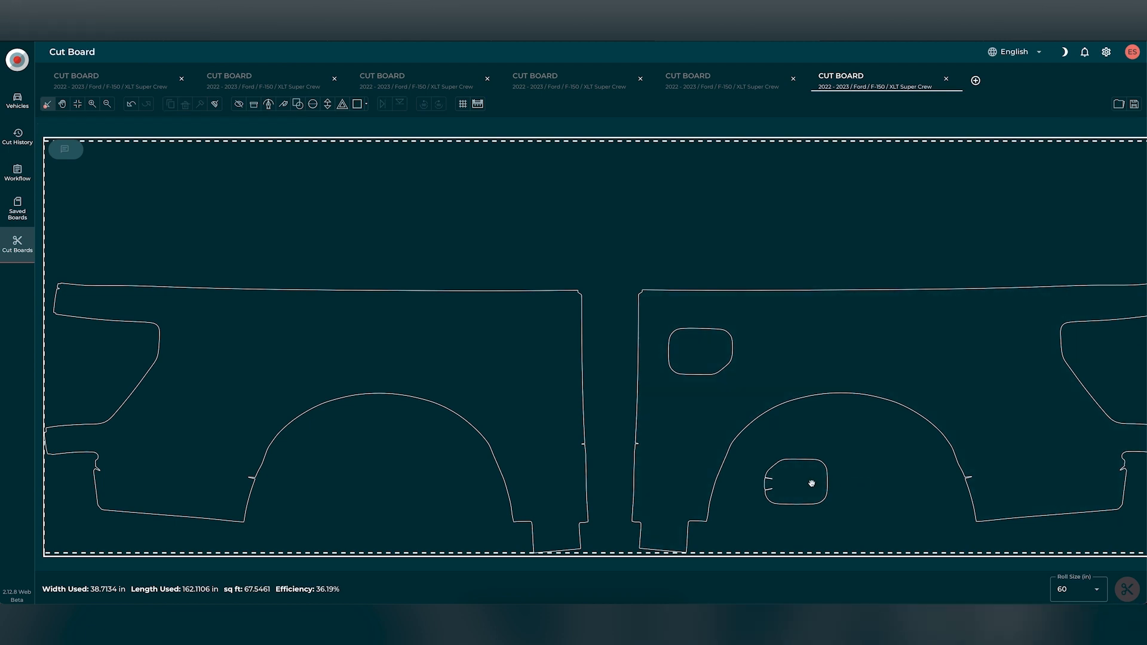
pyautogui.click(810, 483)
pyautogui.press('Delete')
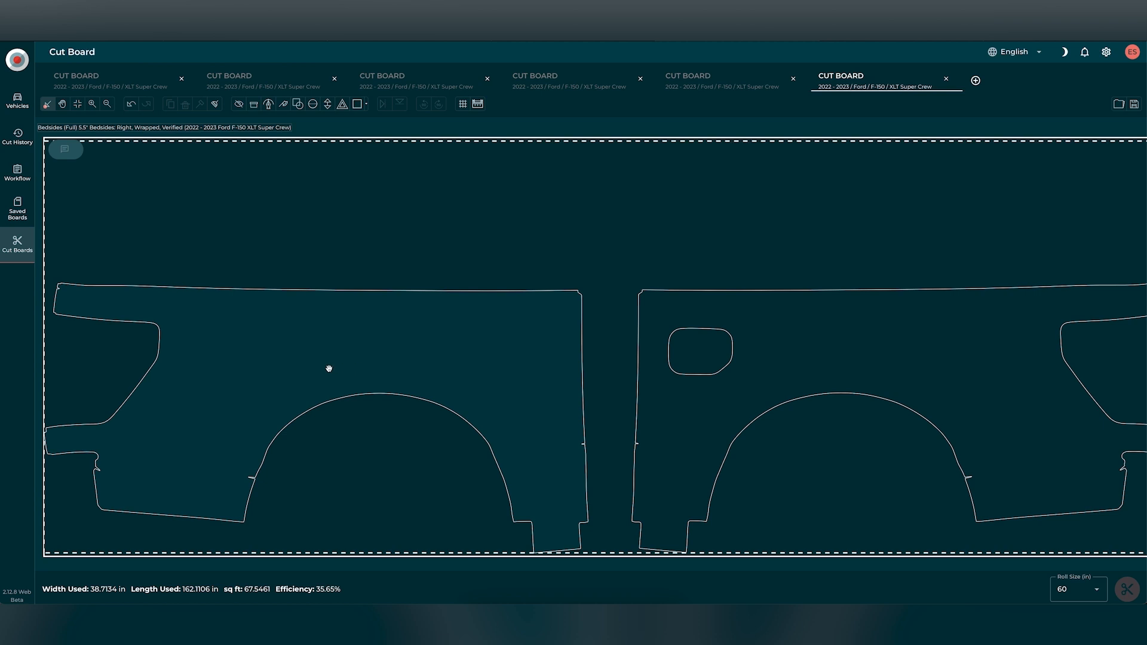
# - Shift the right bedside slightly toward the left one and wrap its taillight cutout edge at a 1/2" depth
pyautogui.moveTo(307, 366); pyautogui.dragTo(320, 368)
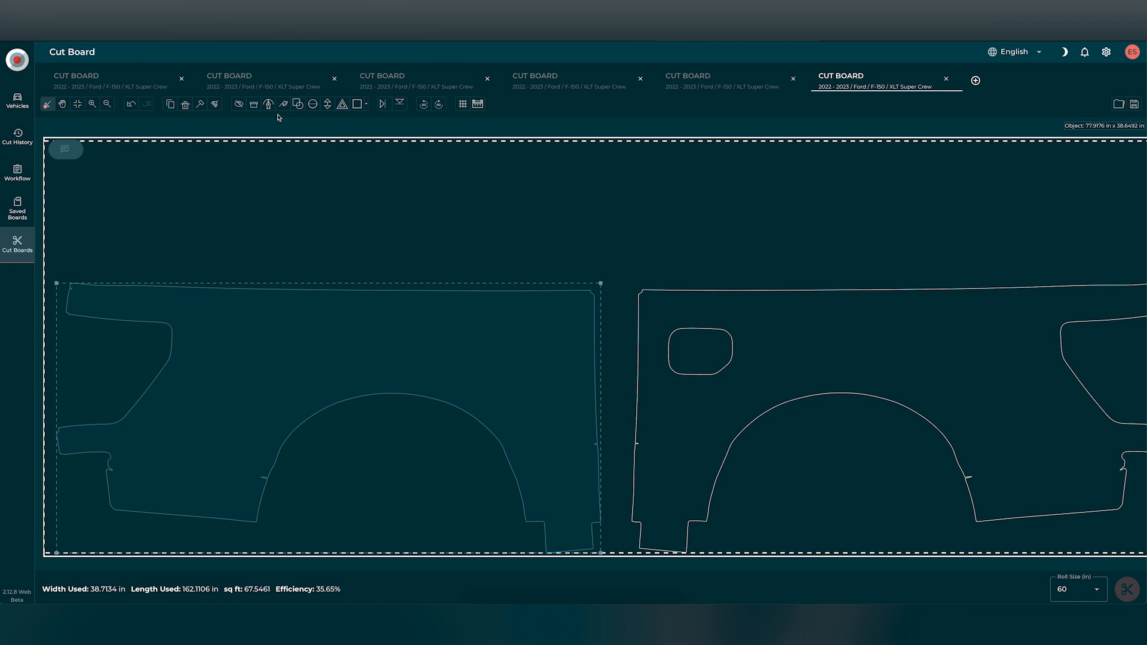
pyautogui.click(257, 107)
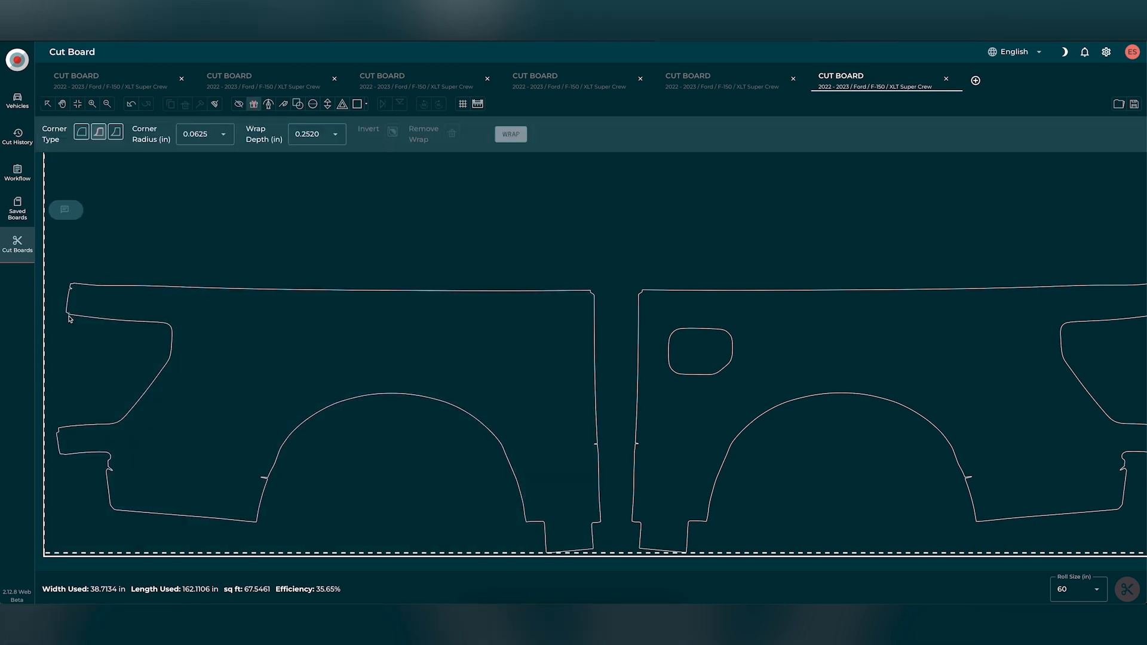
pyautogui.click(59, 430)
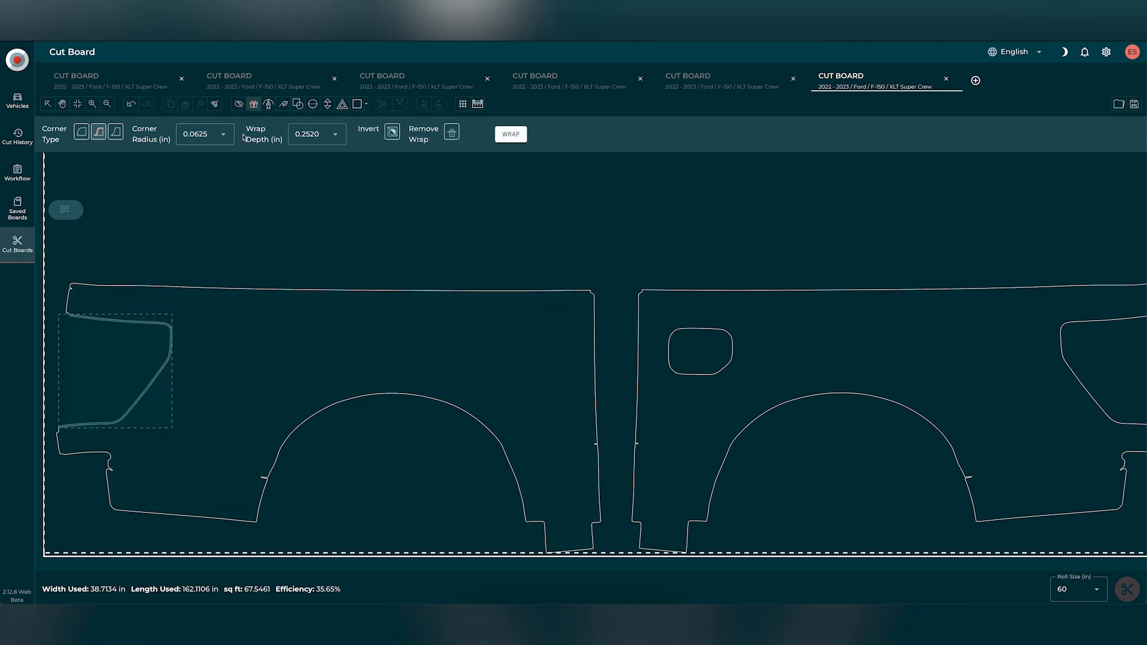
pyautogui.click(316, 135)
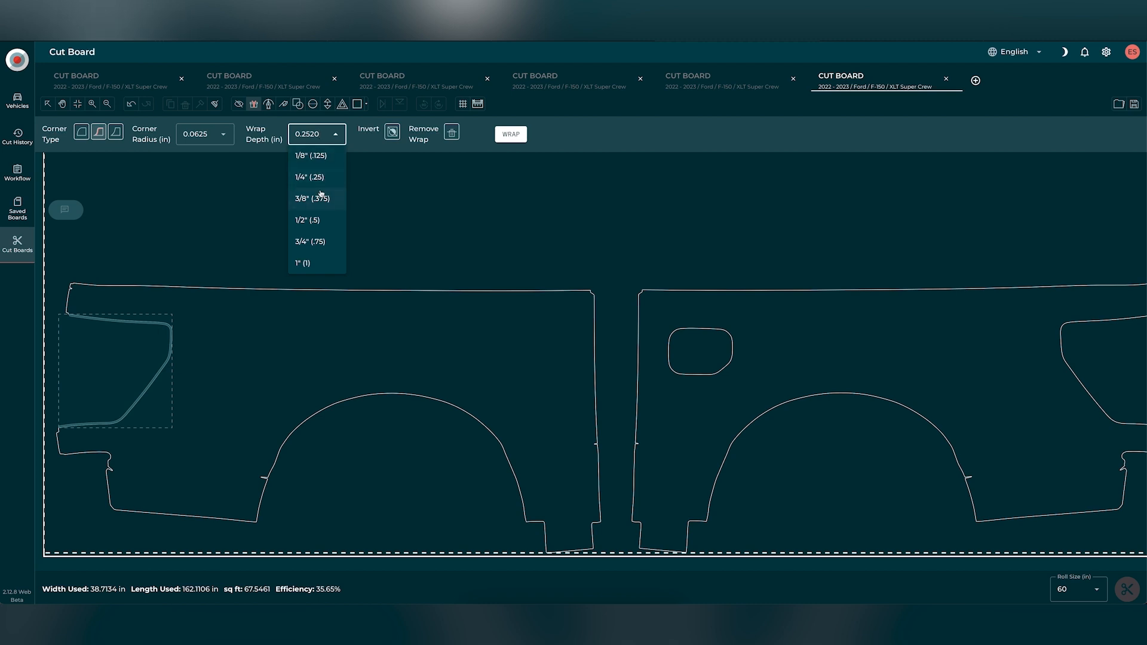
pyautogui.click(328, 225)
pyautogui.click(509, 135)
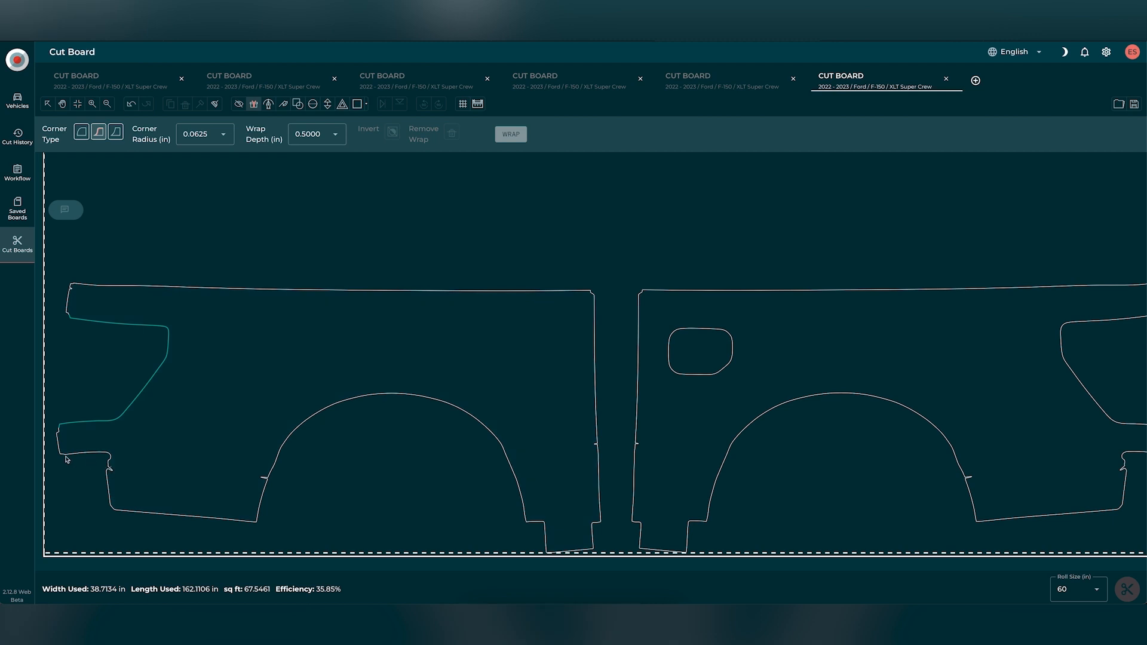
# - Wrap the right bedside's lower rear notch and its long door-side edge at a 0.5000 in depth
pyautogui.click(111, 512)
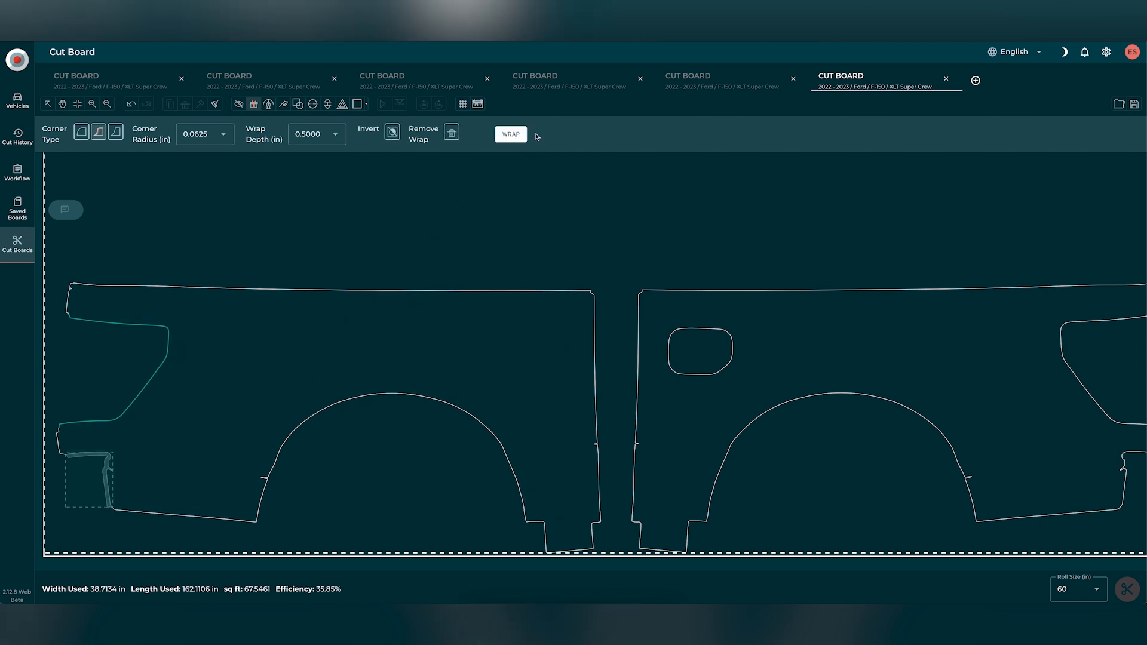
pyautogui.click(505, 137)
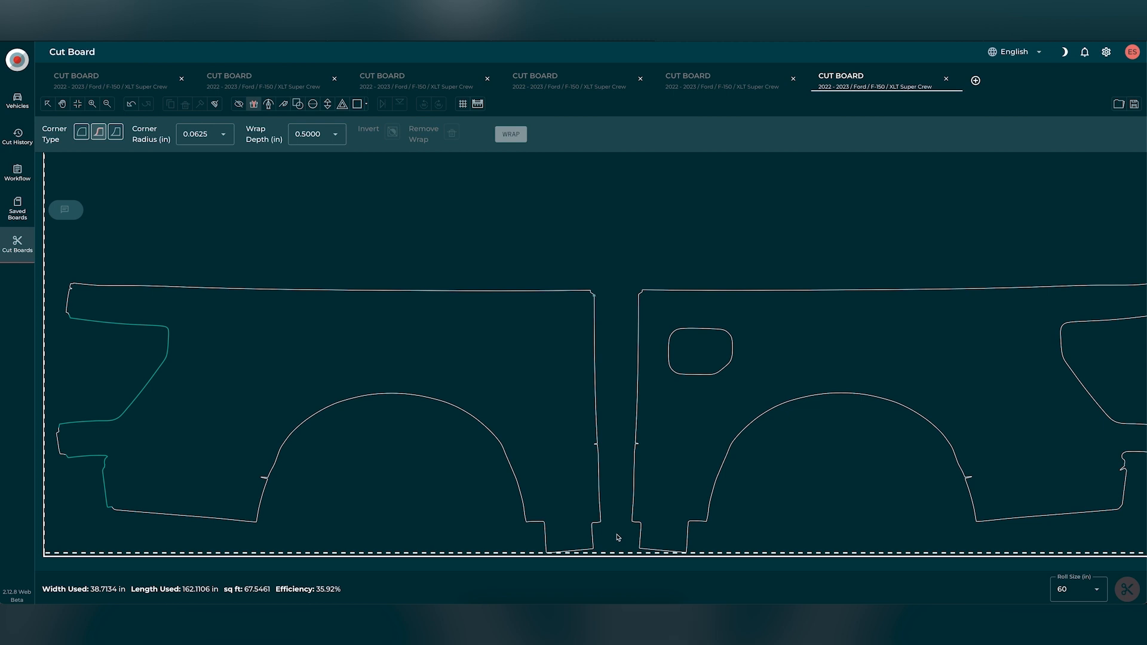
pyautogui.scroll(-3, 615, 532)
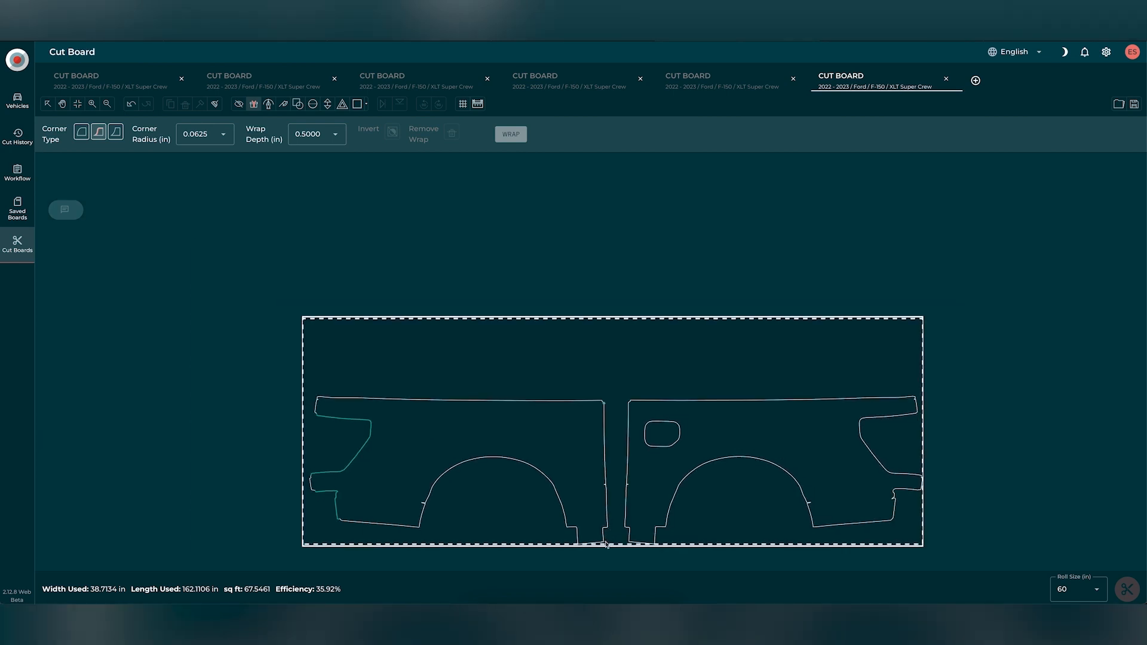
pyautogui.click(605, 543)
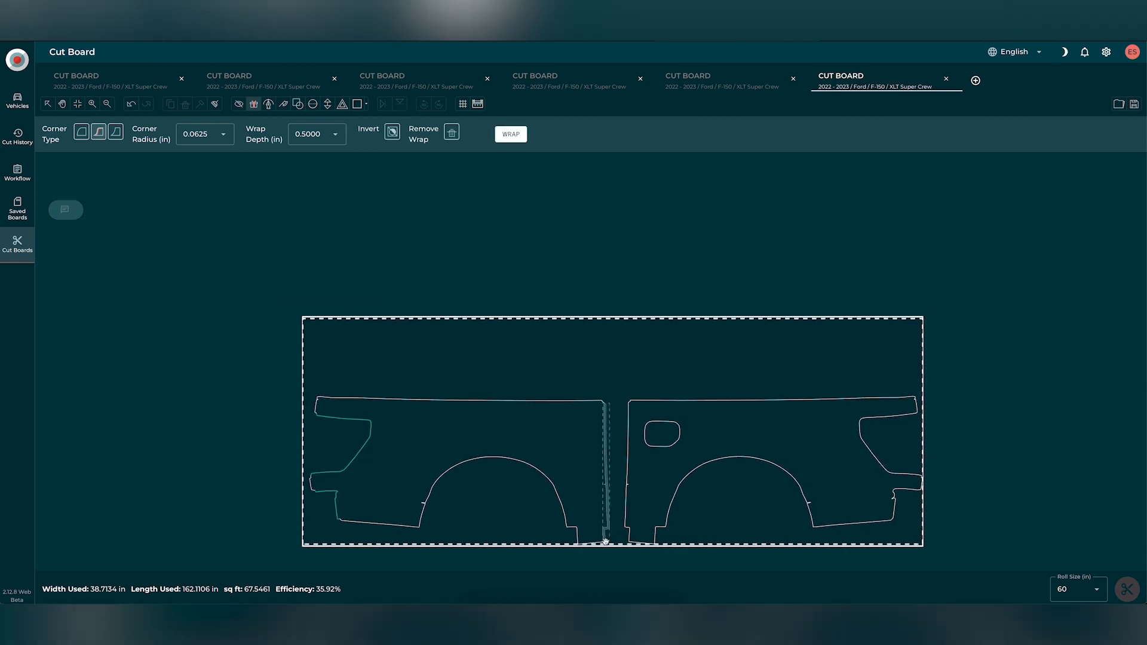
pyautogui.click(511, 135)
# - Wrap the right bedside's wheel arch edge at a 1" depth
pyautogui.scroll(3, 571, 508)
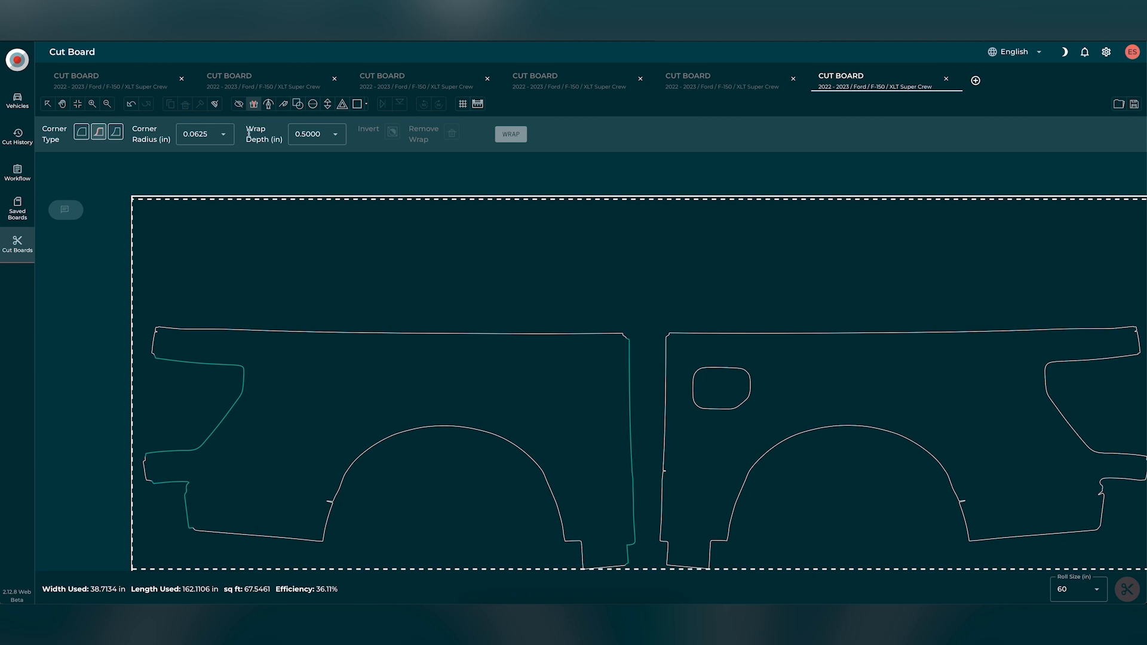
pyautogui.click(337, 135)
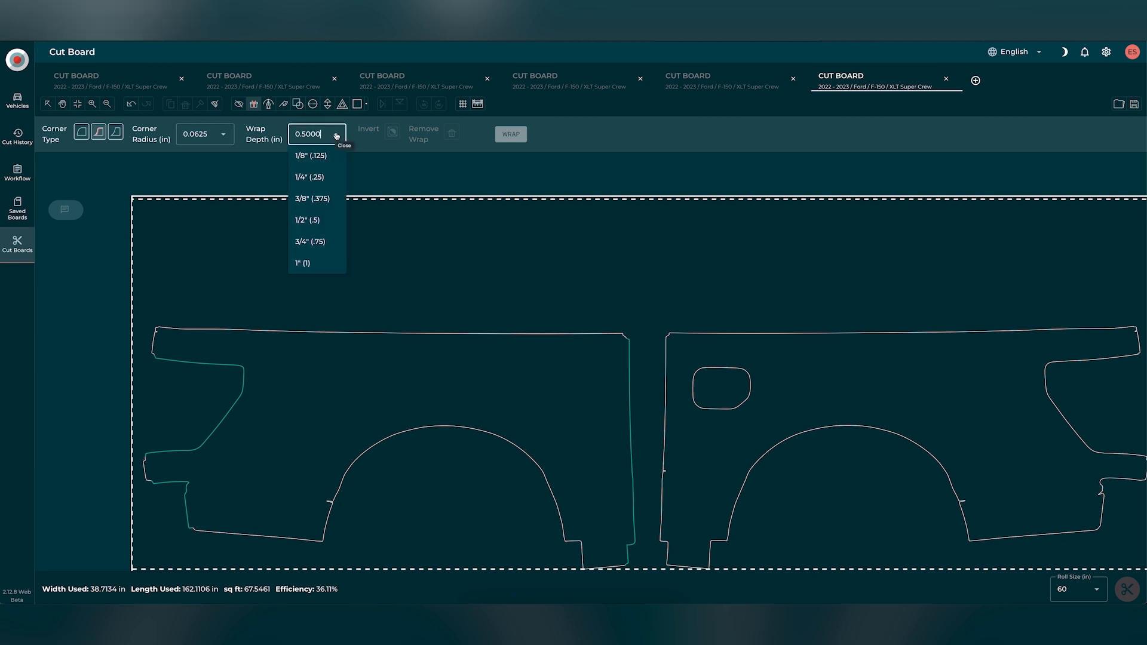
pyautogui.click(322, 264)
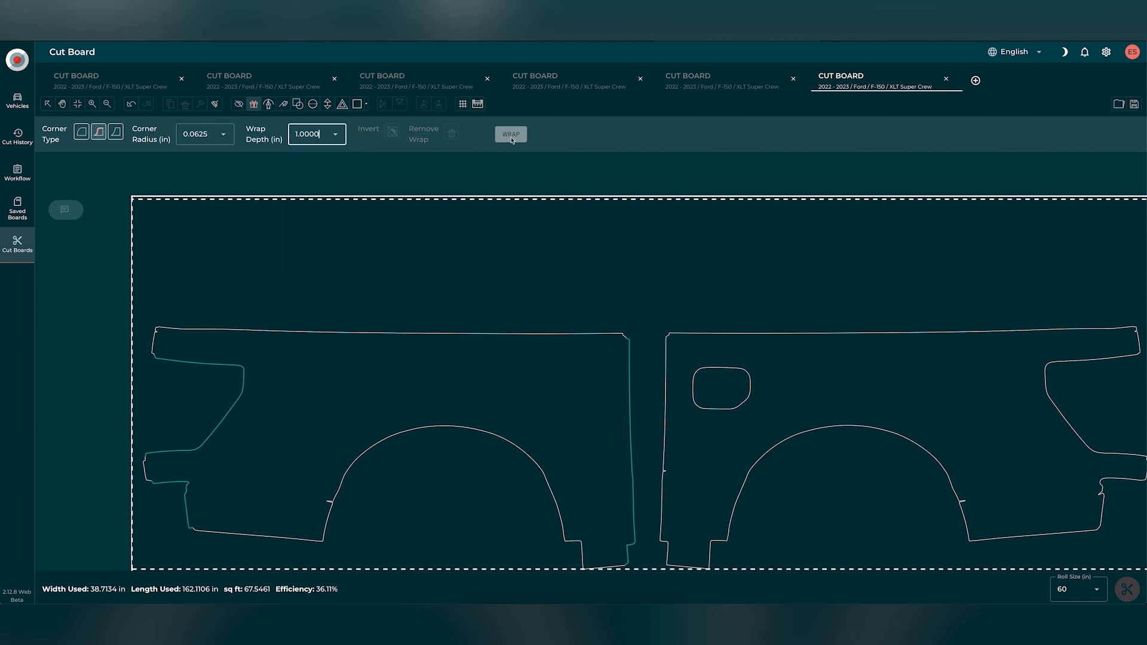
pyautogui.click(325, 544)
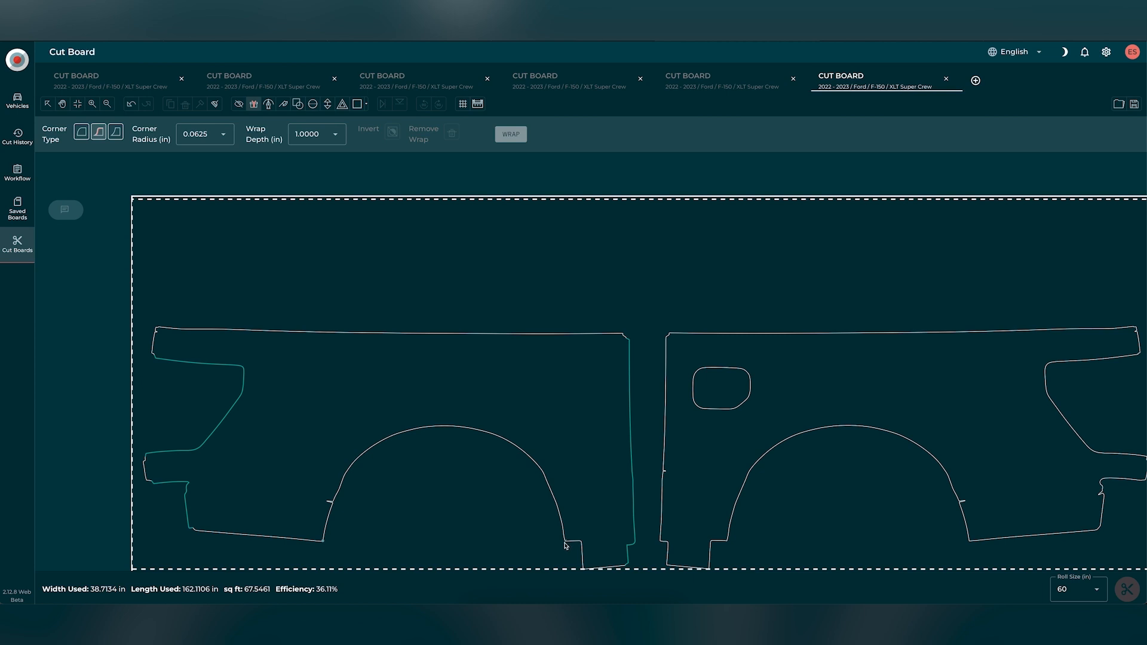
pyautogui.click(511, 134)
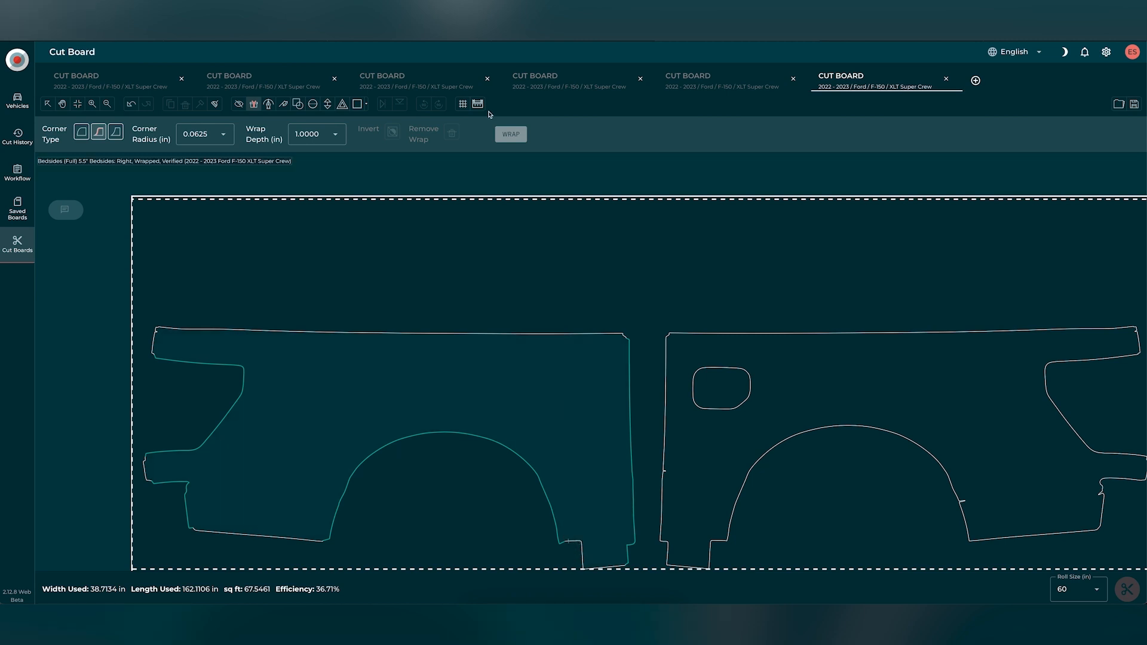
# - Wrap the short stepped edge between the right bedside's wheel arch and lower front tab at a 1/4" depth
pyautogui.click(337, 136)
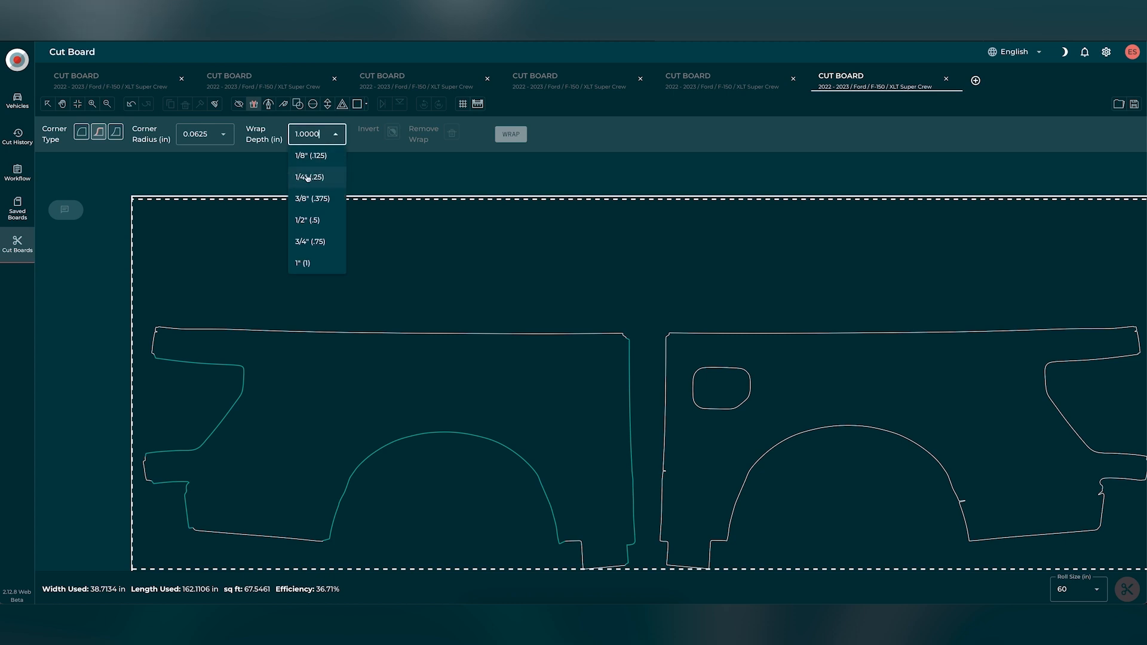
pyautogui.click(313, 177)
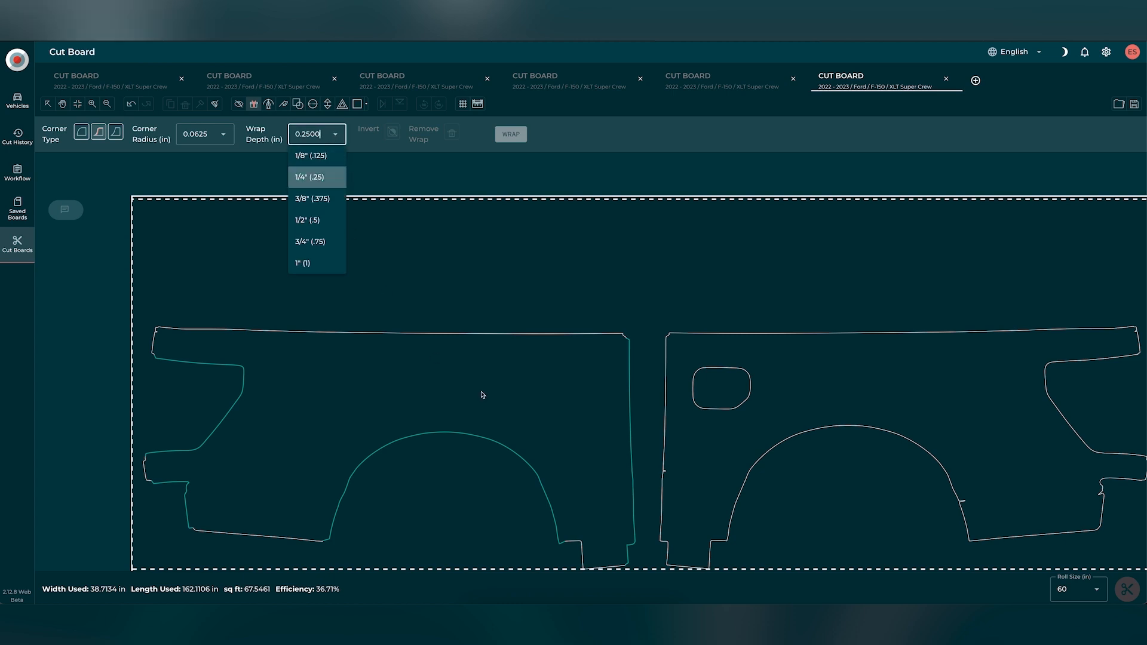
pyautogui.click(564, 542)
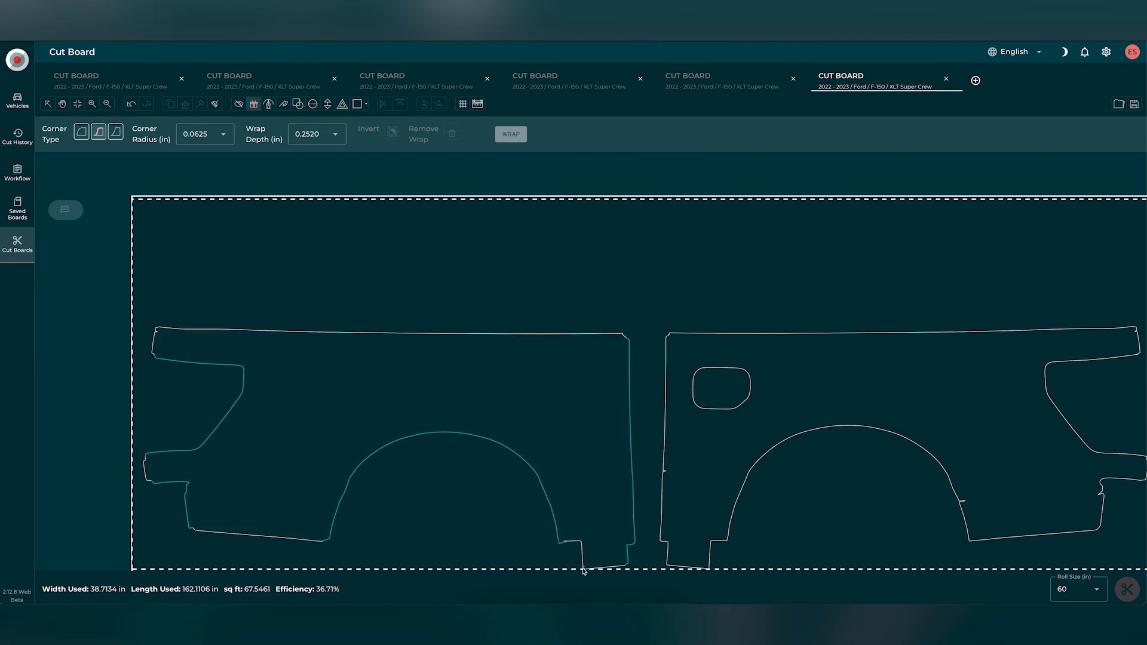
pyautogui.click(583, 570)
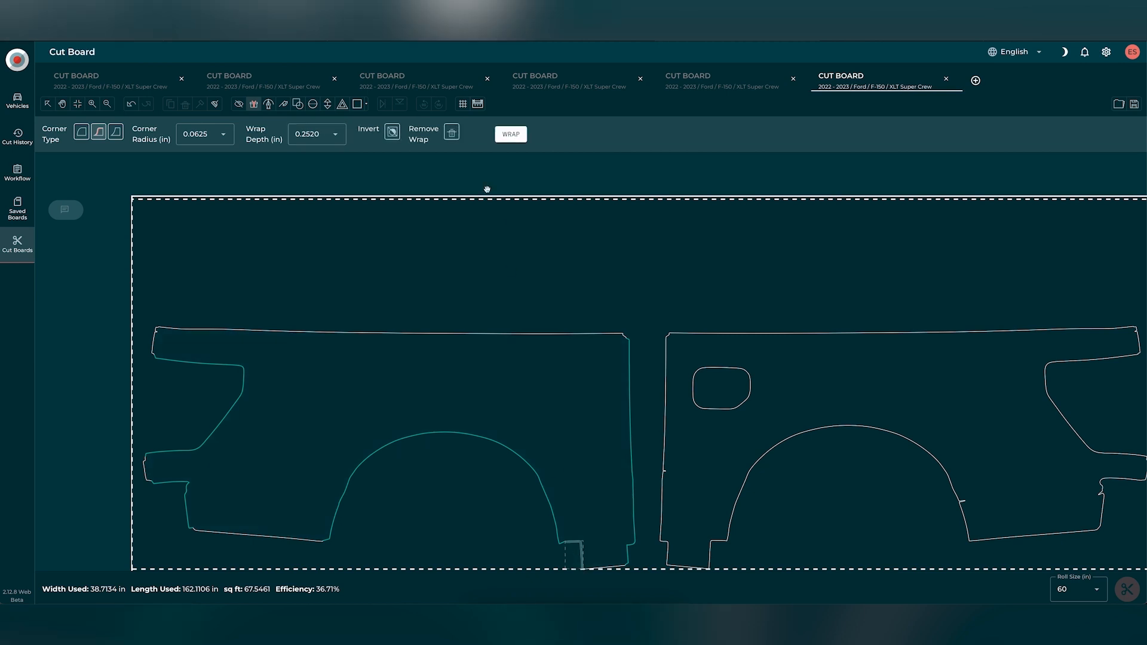
pyautogui.click(509, 132)
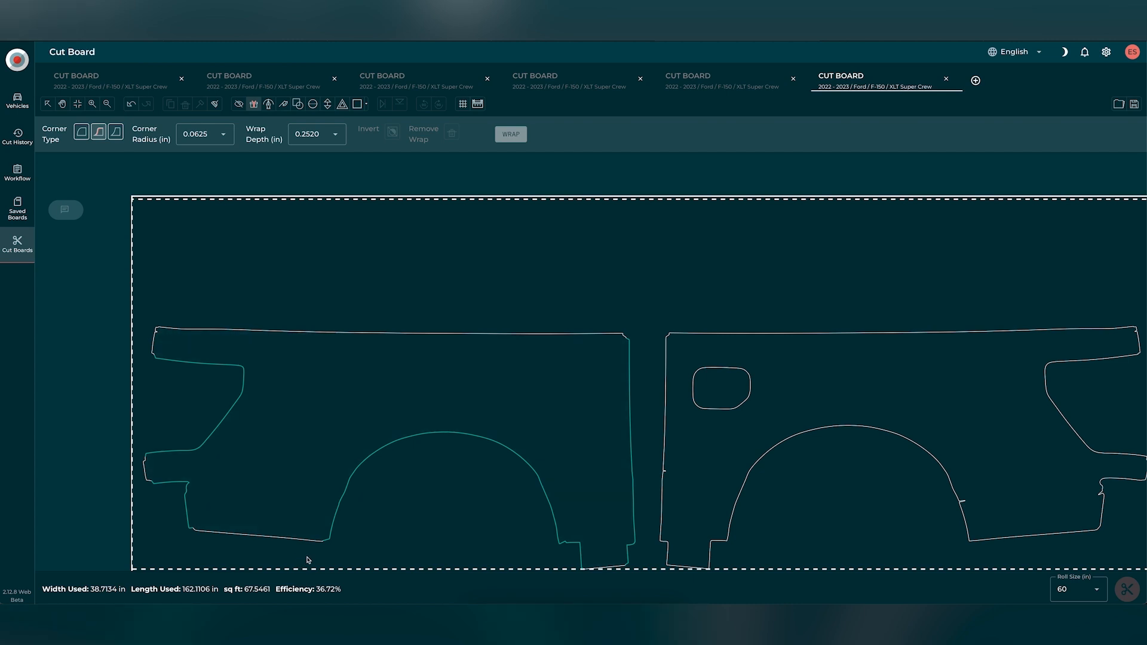
# - Wrap the left bedside's door-side edge and both sides of its lower front tab at a 0.2520 in depth
pyautogui.click(316, 541)
pyautogui.click(660, 544)
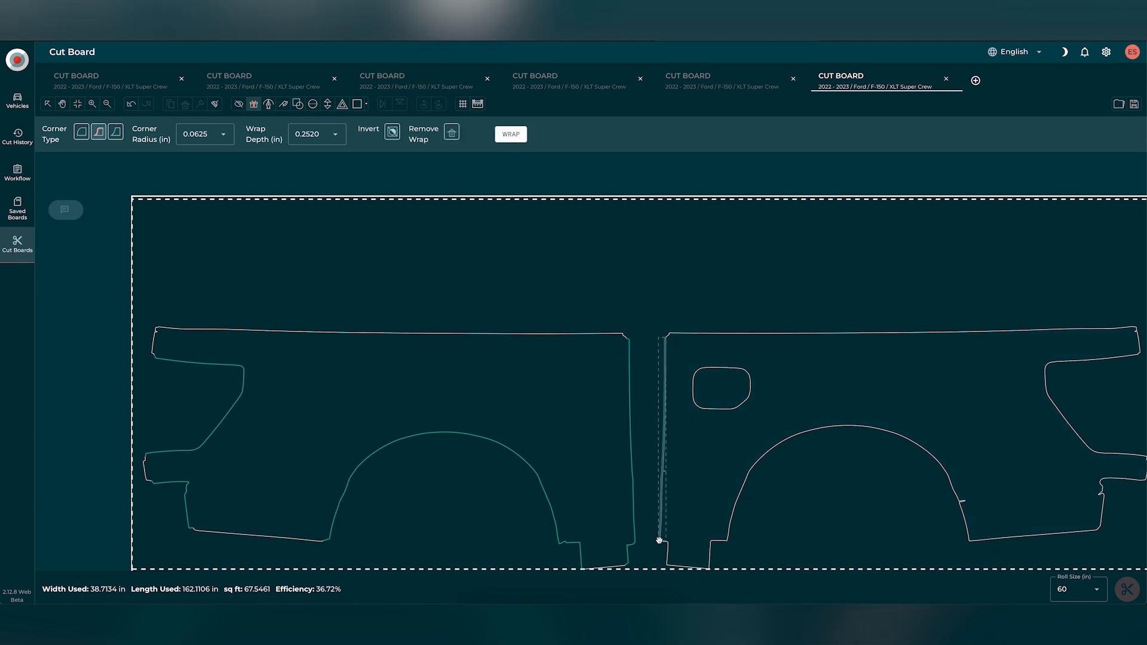
pyautogui.click(512, 137)
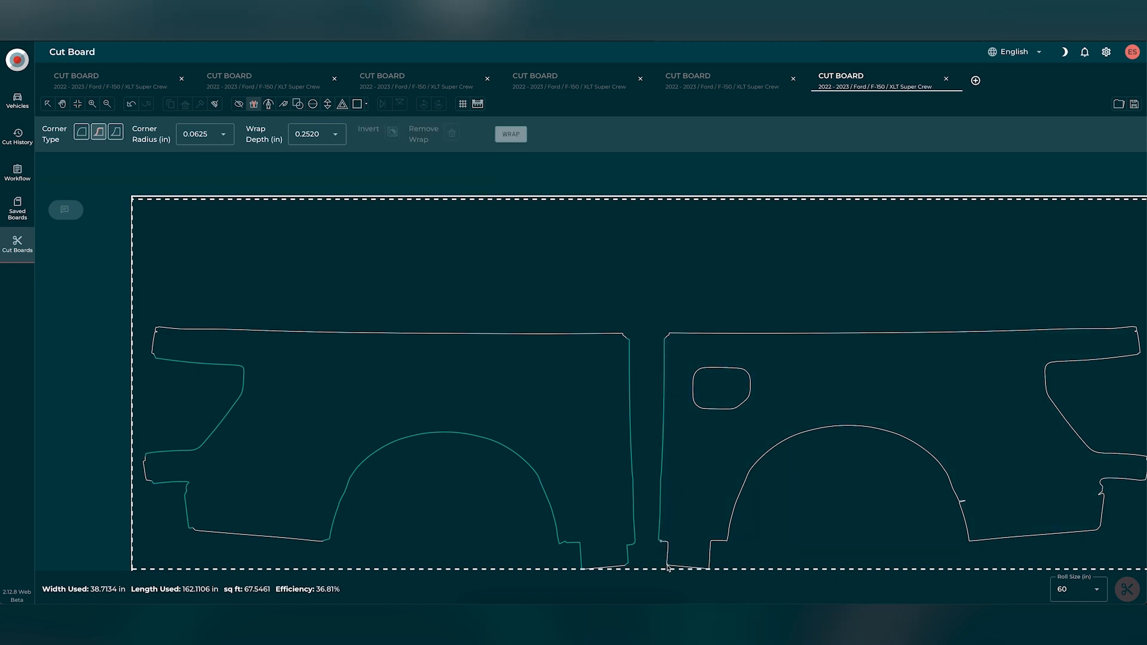
pyautogui.click(667, 566)
pyautogui.click(728, 545)
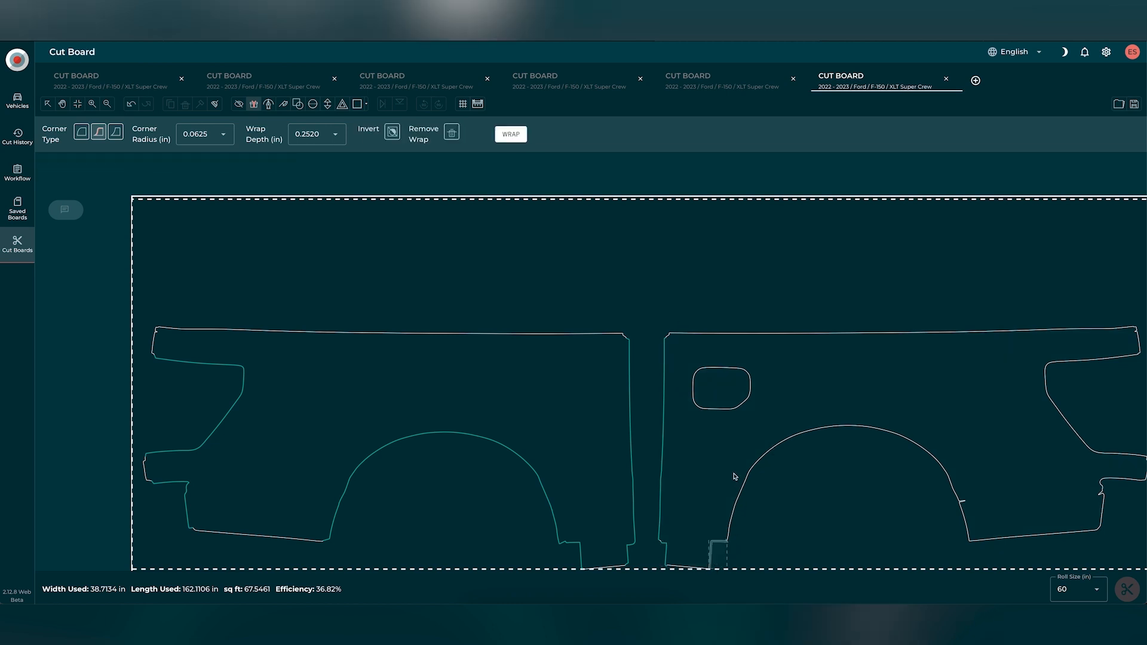
pyautogui.click(510, 134)
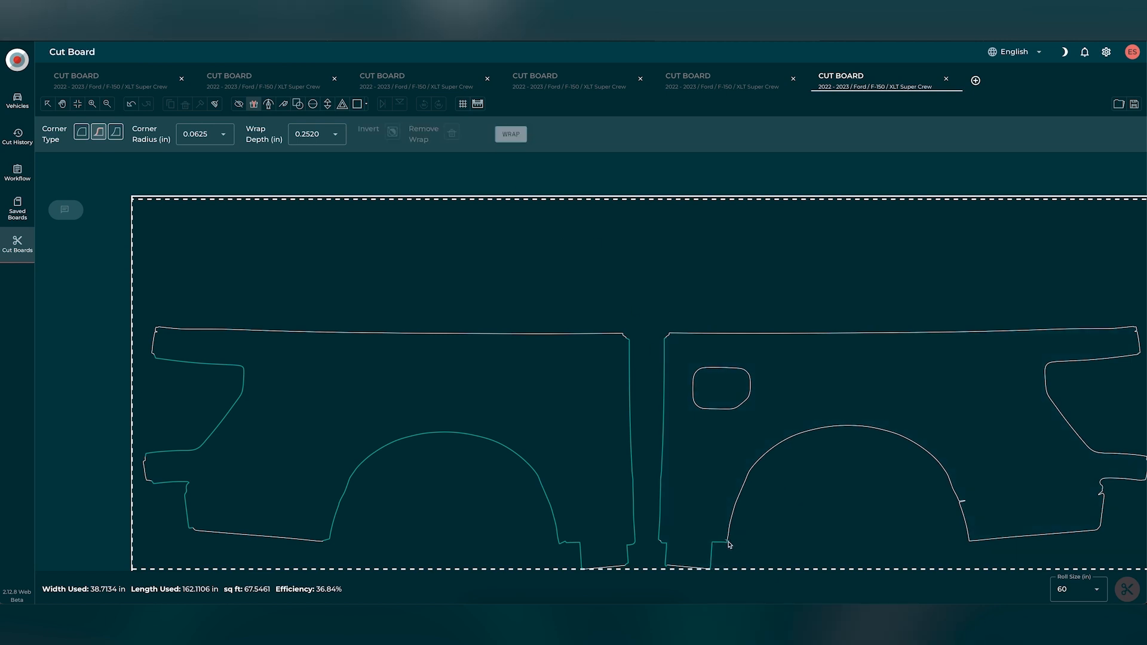
# - Wrap the left bedside's wheel arch edge at a 1" depth
pyautogui.click(970, 544)
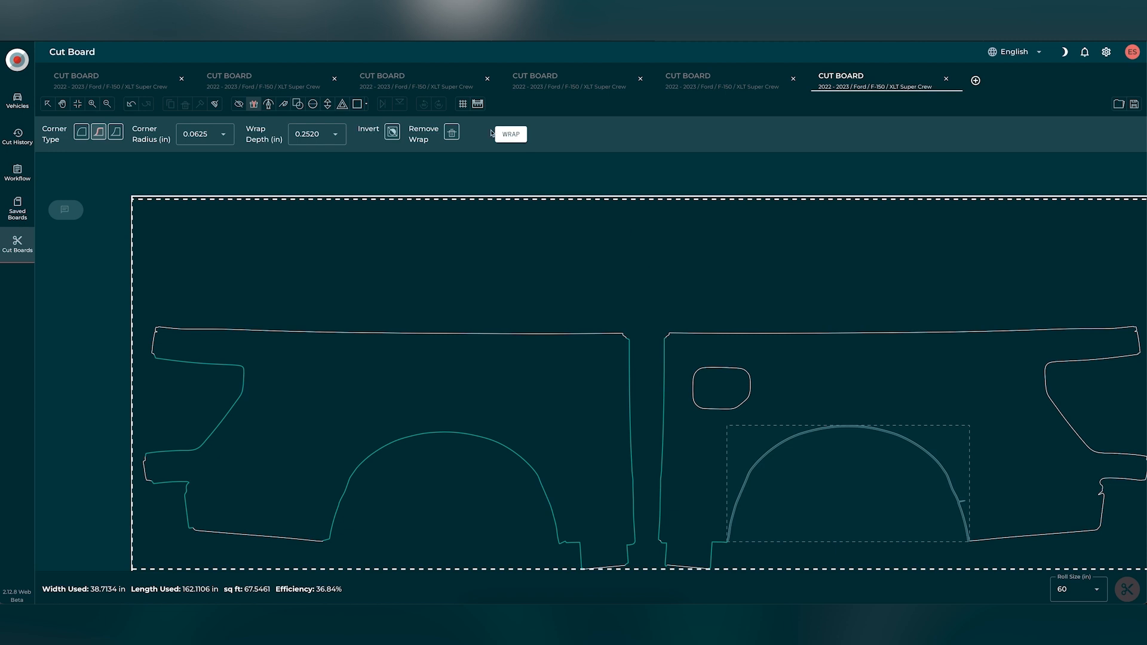
pyautogui.click(335, 134)
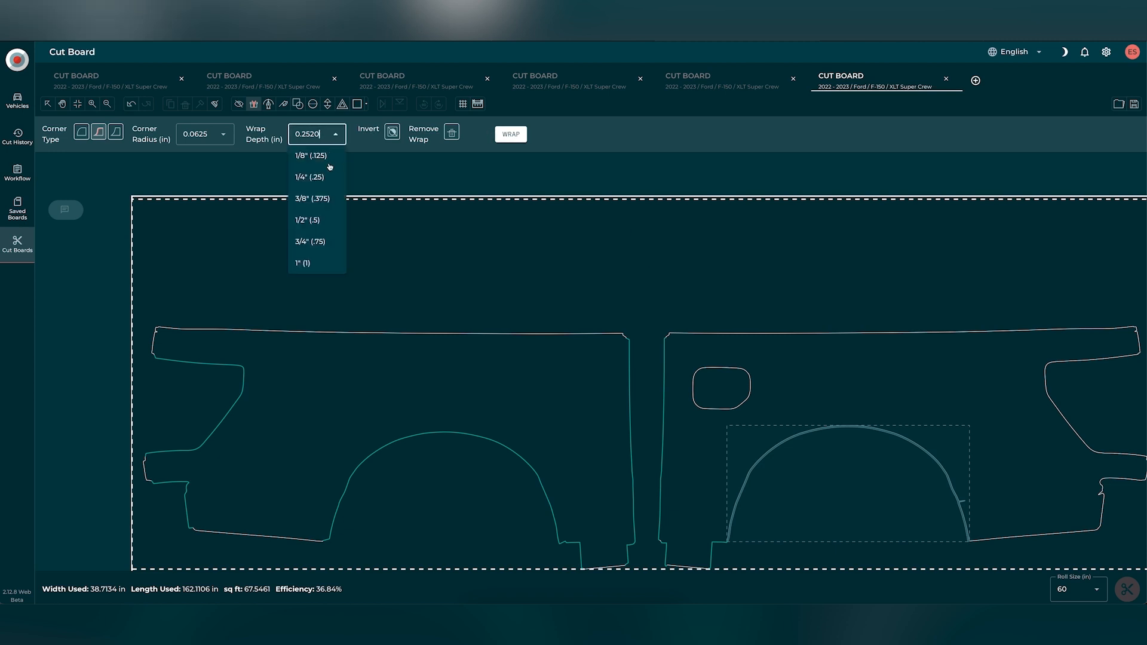
pyautogui.click(317, 265)
pyautogui.click(980, 500)
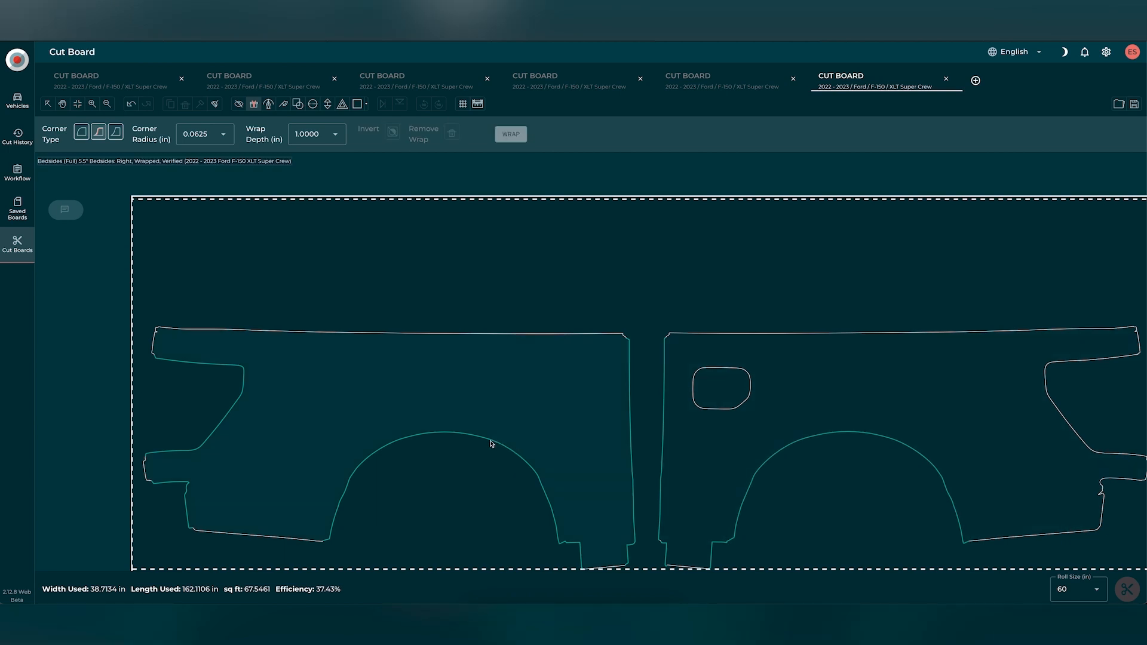
# - Wrap the left bedside's lower rear notch and its taillight cutout edge at a 1/2" depth
pyautogui.scroll(-1, 493, 440)
pyautogui.scroll(-1, 464, 436)
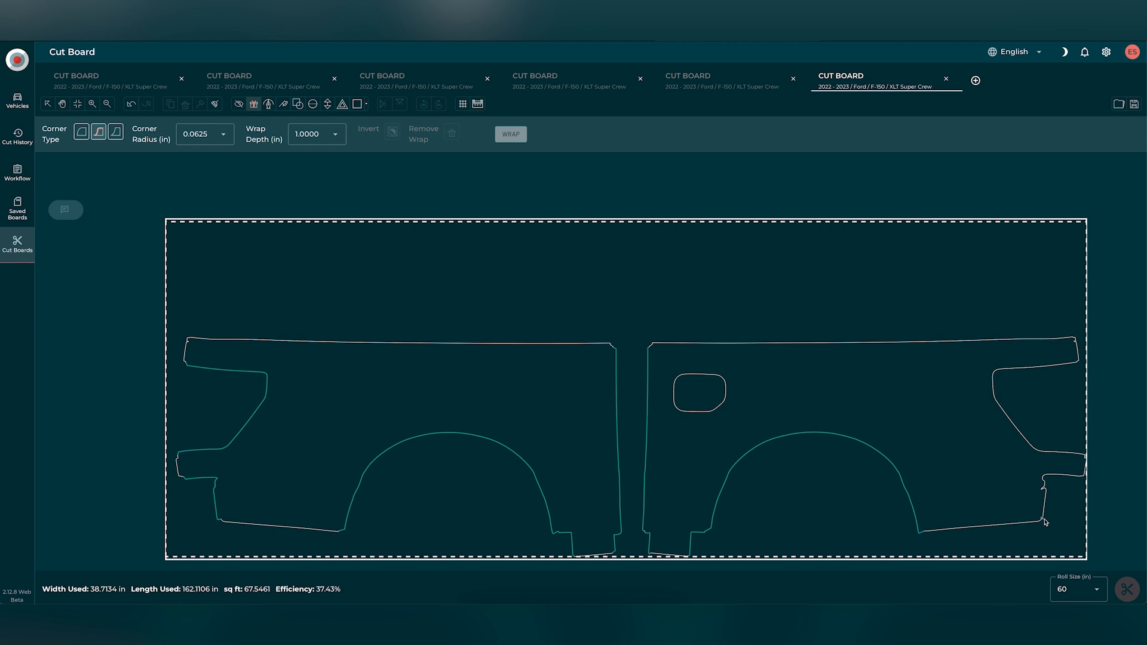
pyautogui.click(1083, 480)
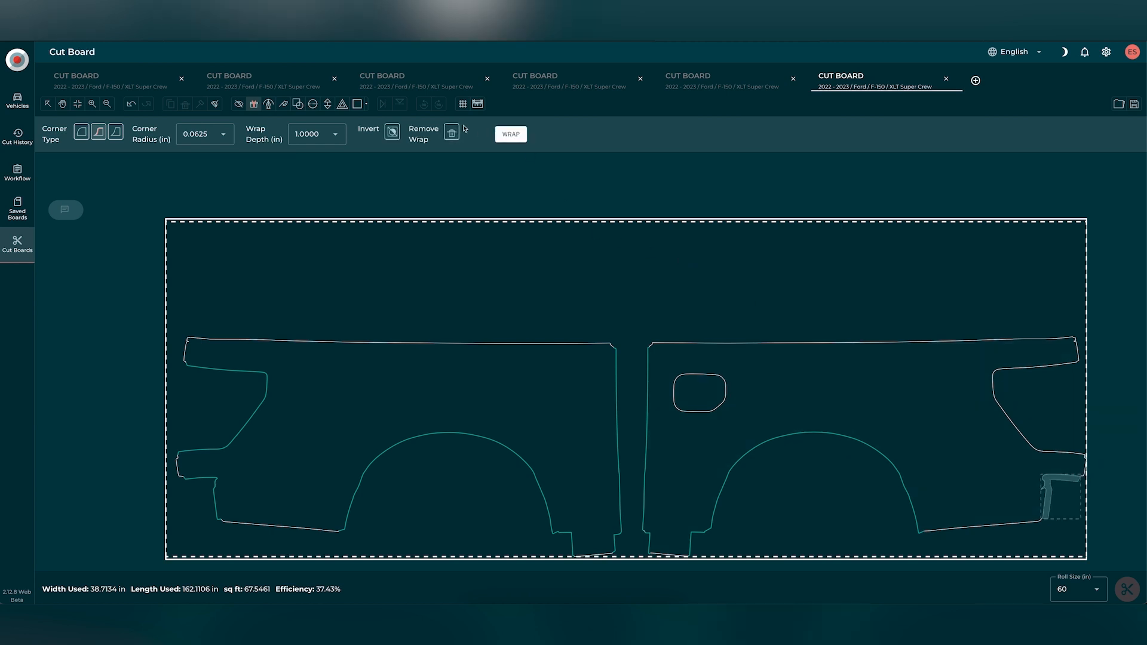
pyautogui.click(336, 134)
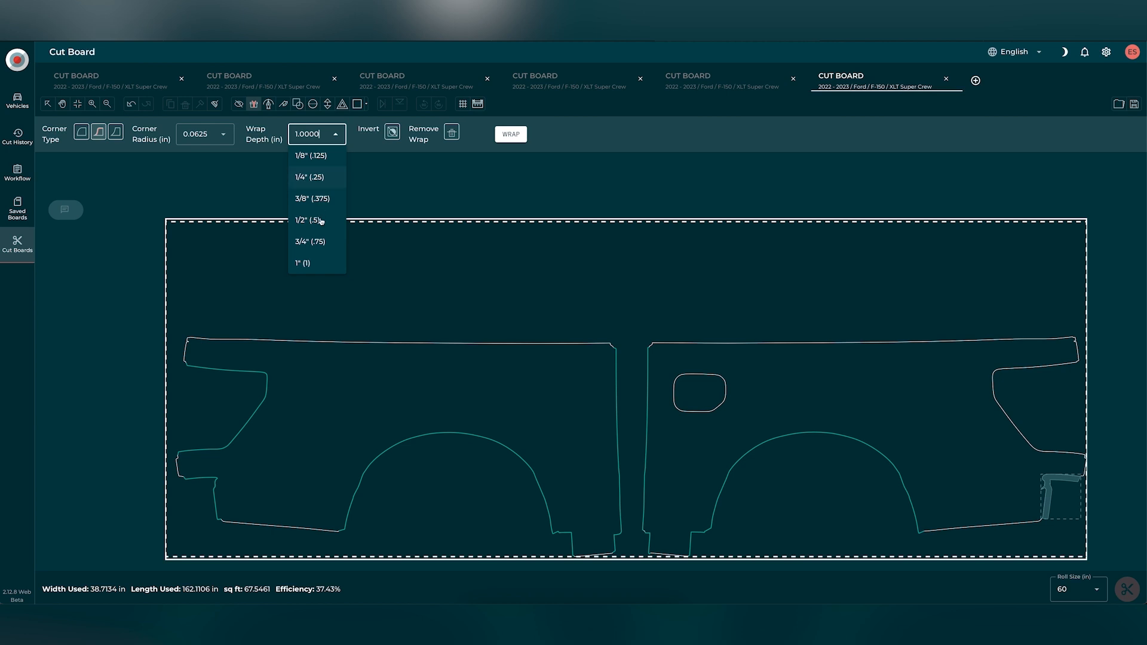
pyautogui.click(320, 221)
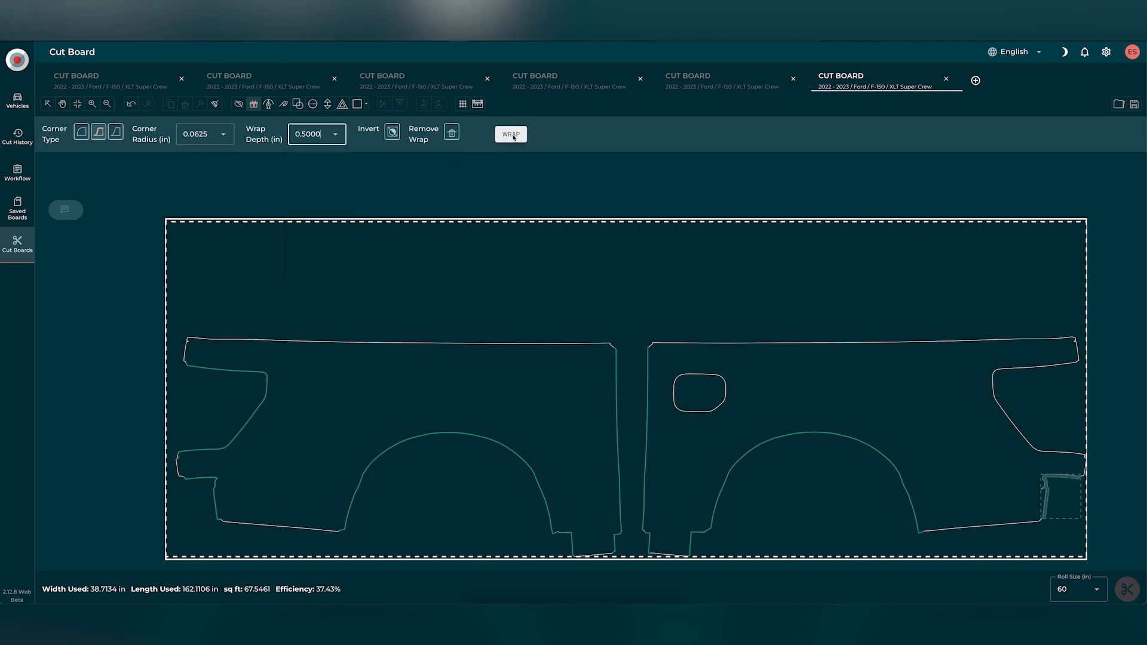
pyautogui.click(512, 135)
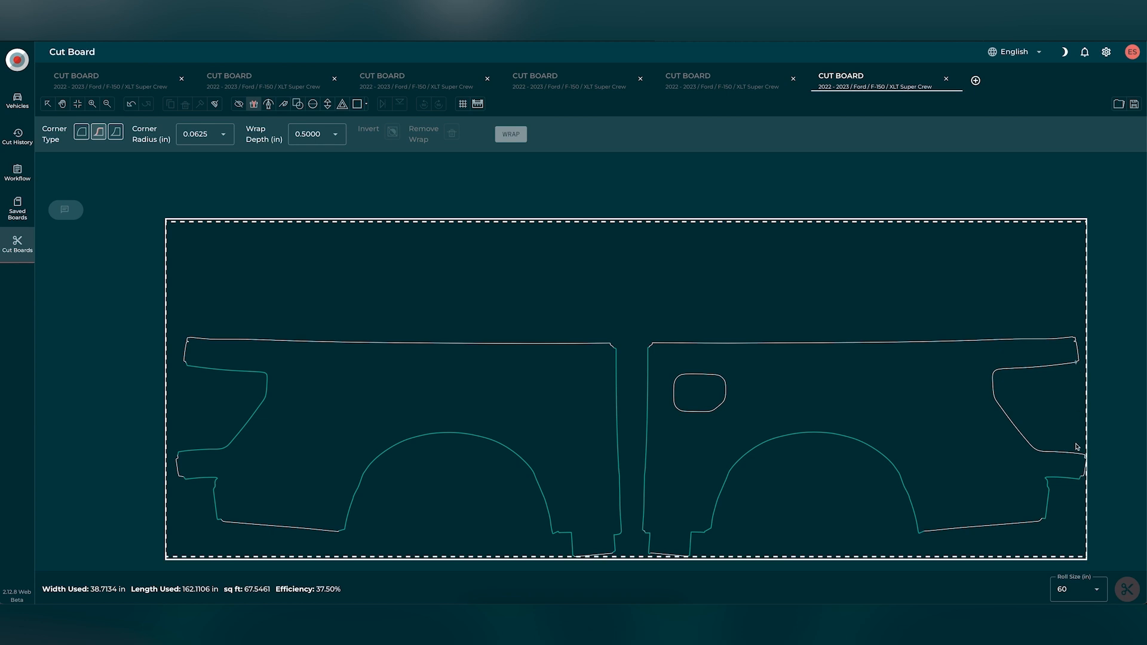
pyautogui.moveTo(1085, 457); pyautogui.dragTo(980, 361)
pyautogui.click(505, 135)
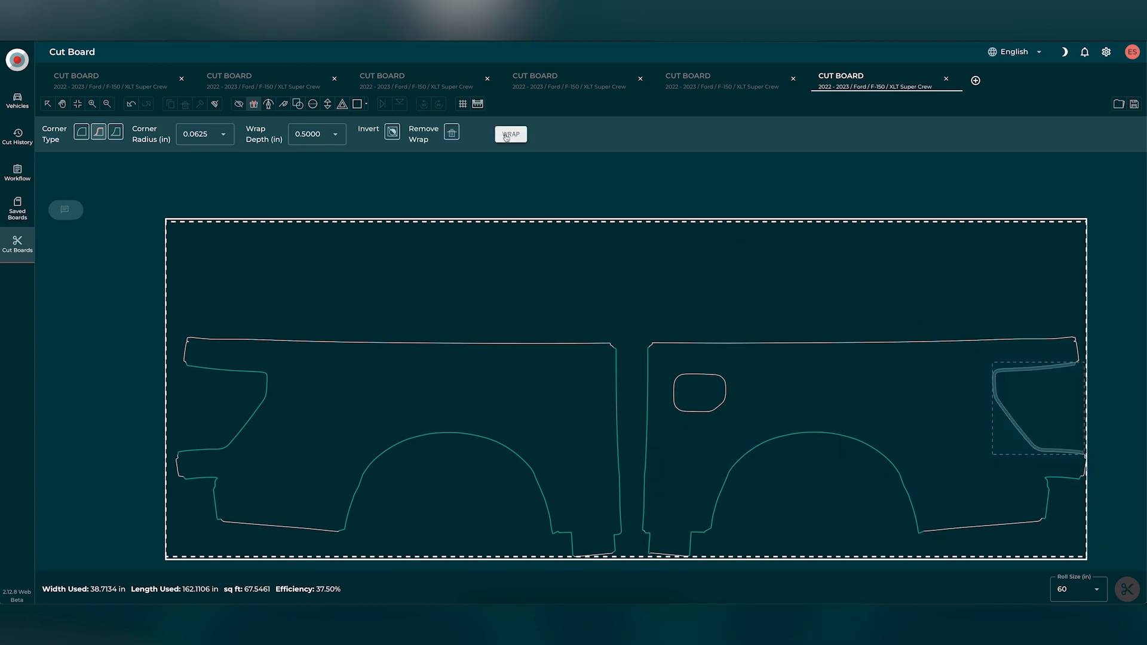
# - Nudge the nodes along the top and left sides of the left bedside's fuel door cutout inward in 0.0625 in increments
pyautogui.click(270, 105)
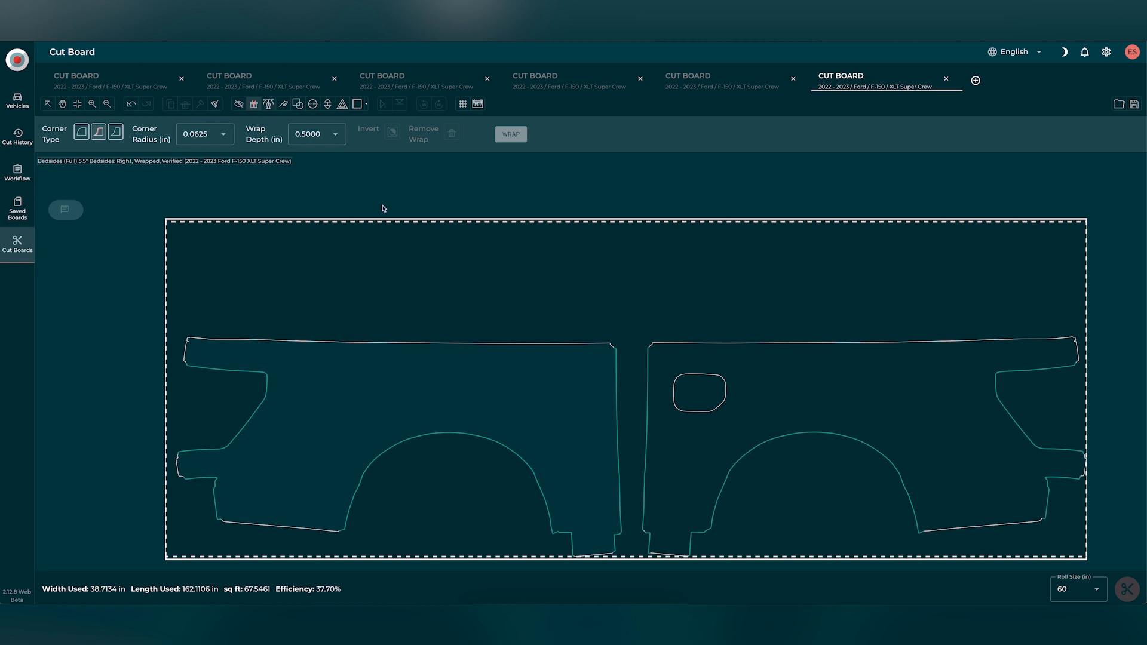
pyautogui.click(741, 368)
pyautogui.moveTo(740, 365); pyautogui.dragTo(735, 396)
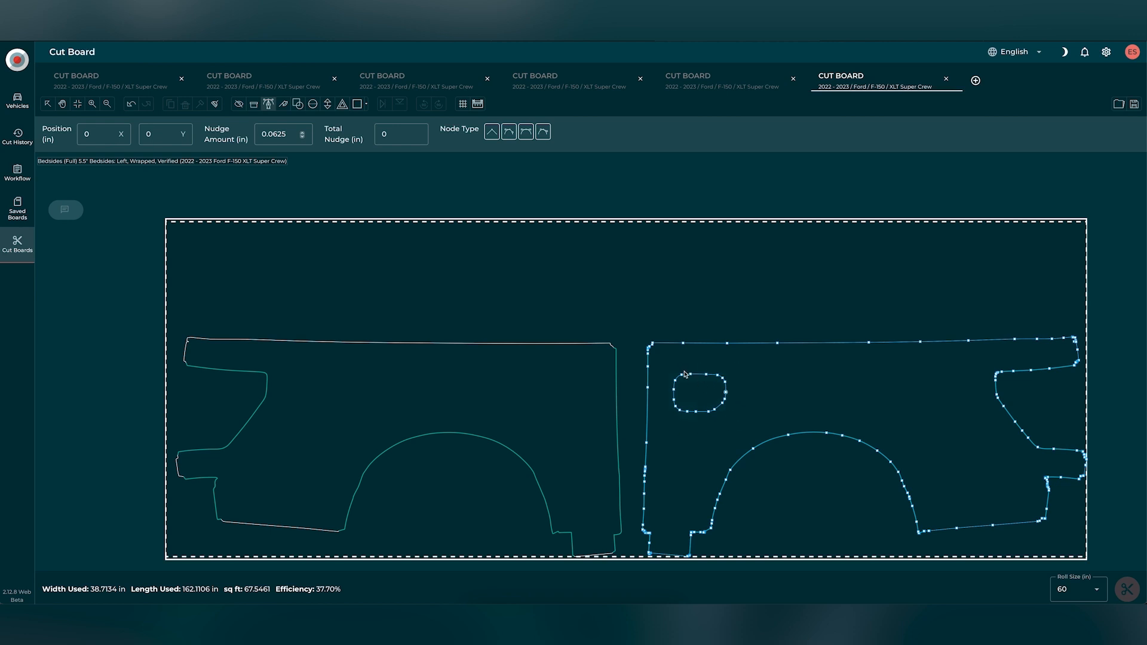
pyautogui.moveTo(678, 371); pyautogui.dragTo(723, 383)
pyautogui.moveTo(667, 373); pyautogui.dragTo(675, 406)
# - Nudge the bottom and right-side nodes of the left bedside's fuel door cutout inward in 0.0625 in increments
pyautogui.moveTo(678, 411); pyautogui.dragTo(678, 410)
pyautogui.click(708, 416)
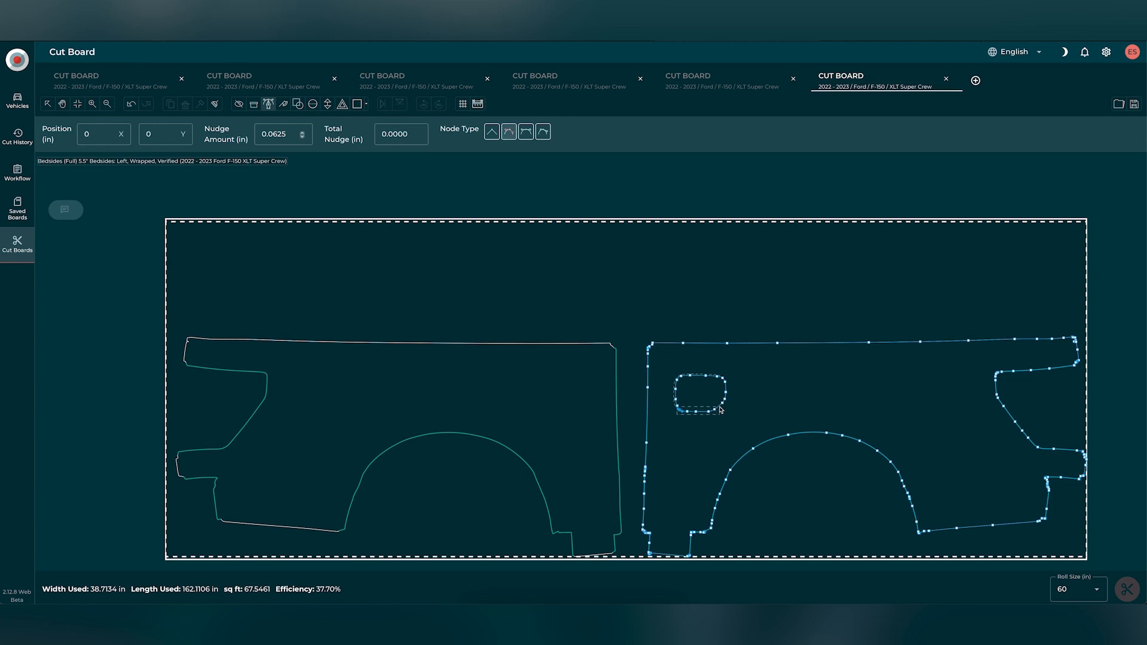
pyautogui.moveTo(721, 409); pyautogui.dragTo(721, 410)
pyautogui.click(680, 411)
pyautogui.moveTo(680, 413); pyautogui.dragTo(683, 412)
pyautogui.moveTo(721, 400); pyautogui.dragTo(719, 403)
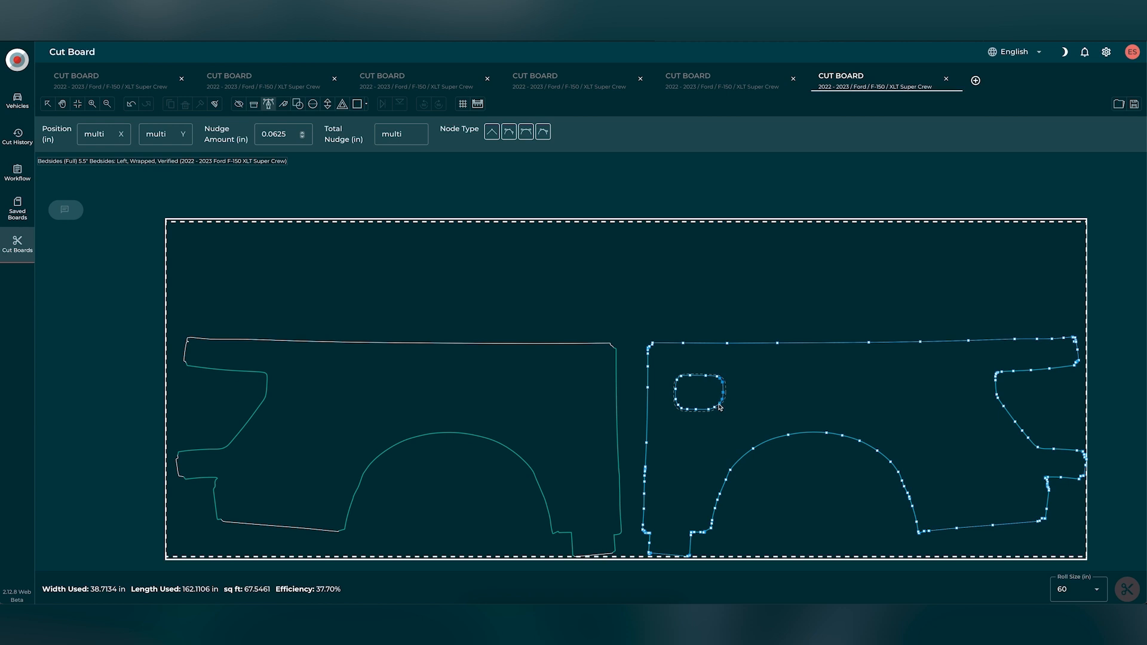
pyautogui.click(673, 368)
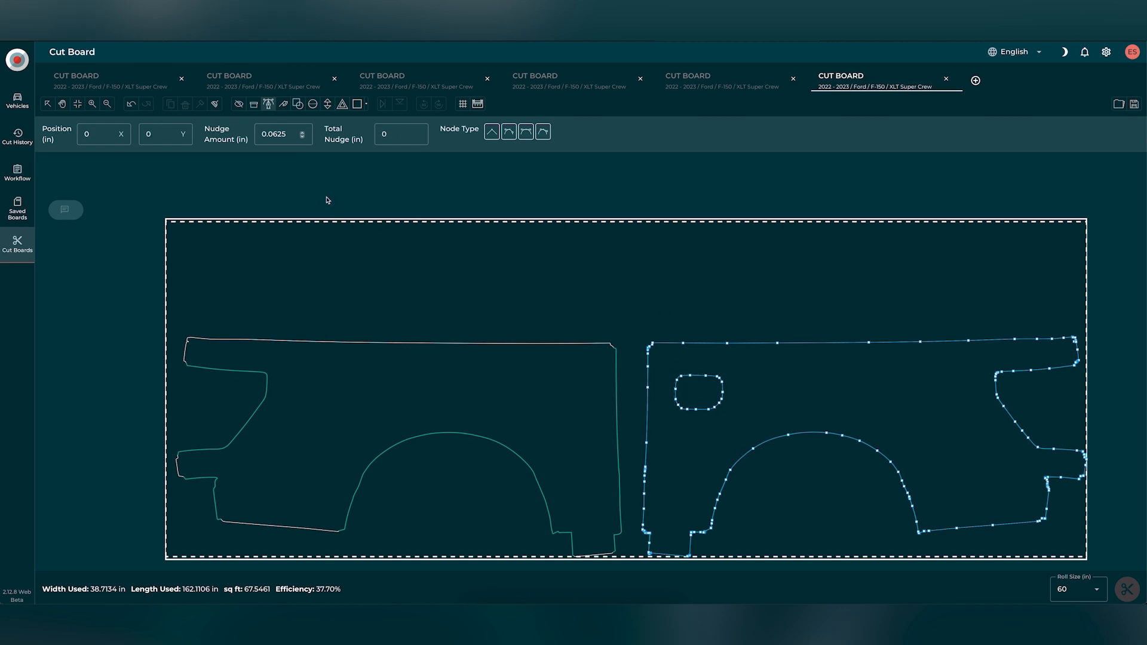
# - Shift the right bedside against the board's starting edge and move the left bedside closer to it, leaving a narrow gap
pyautogui.click(51, 105)
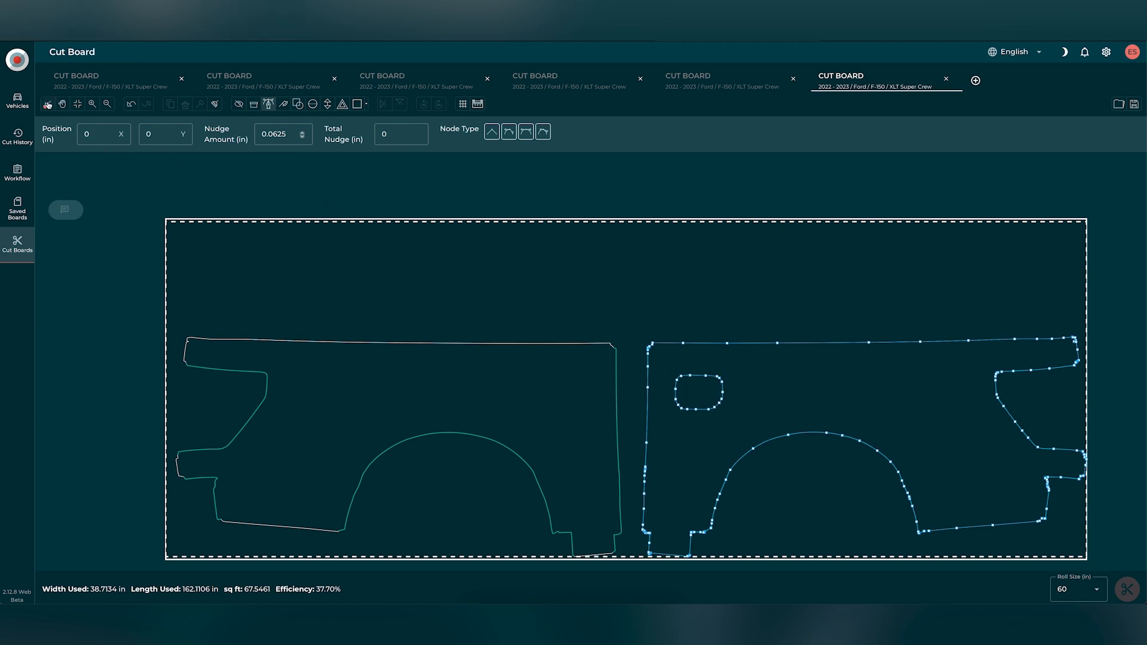
pyautogui.click(531, 318)
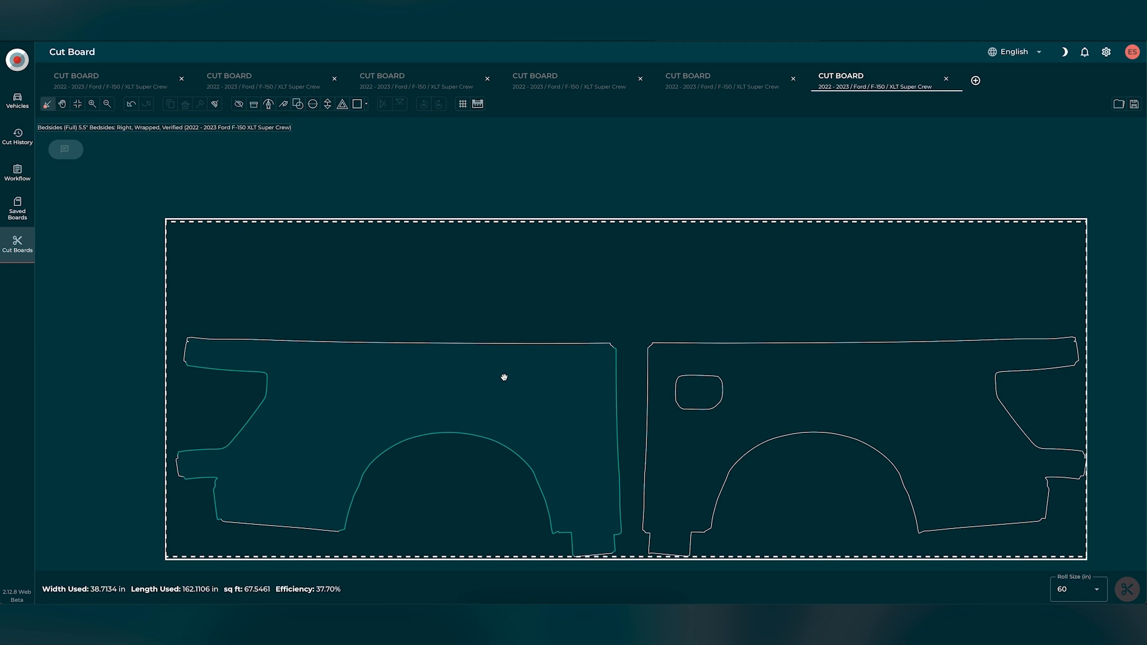
pyautogui.click(720, 399)
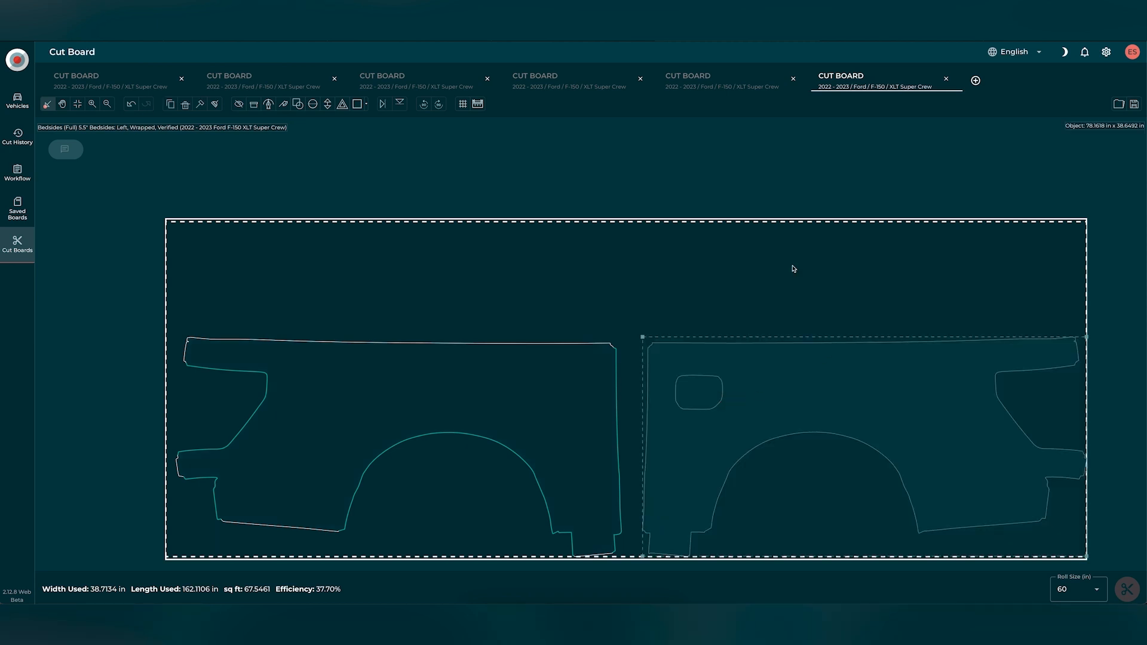
pyautogui.click(771, 291)
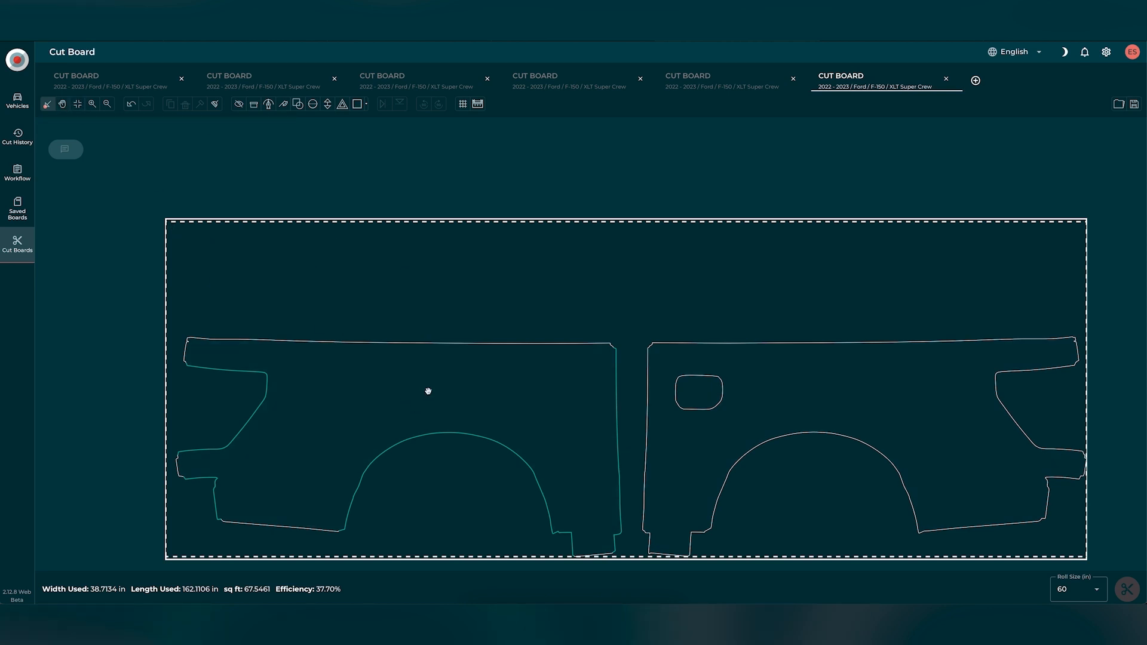
pyautogui.moveTo(433, 387); pyautogui.dragTo(415, 393)
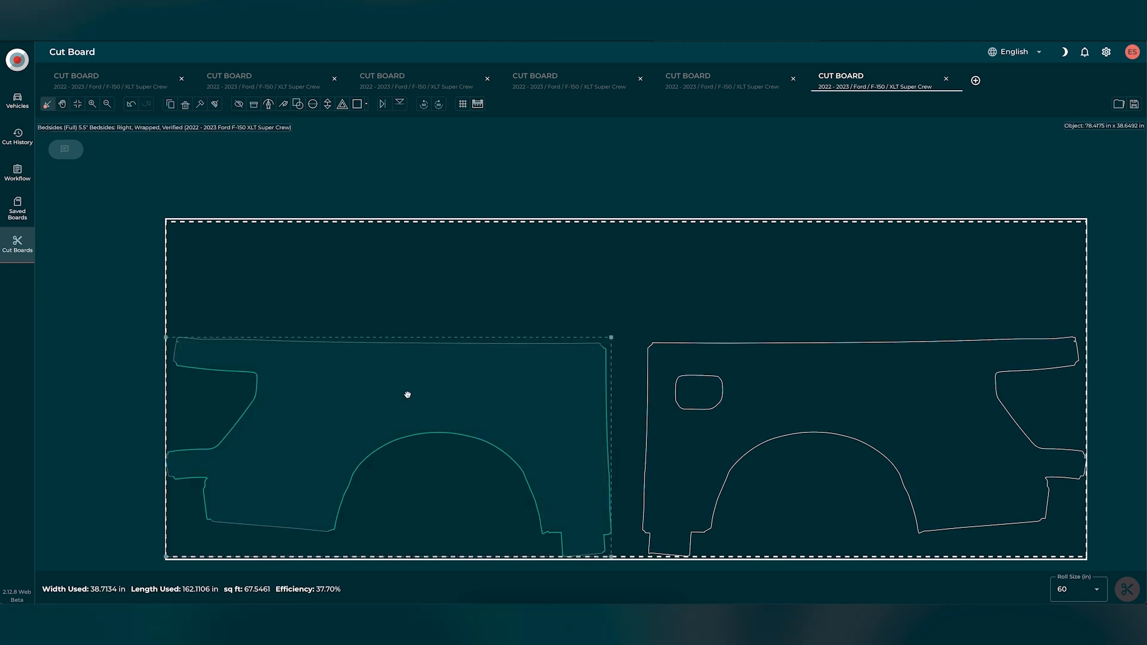
pyautogui.moveTo(814, 422); pyautogui.dragTo(794, 439)
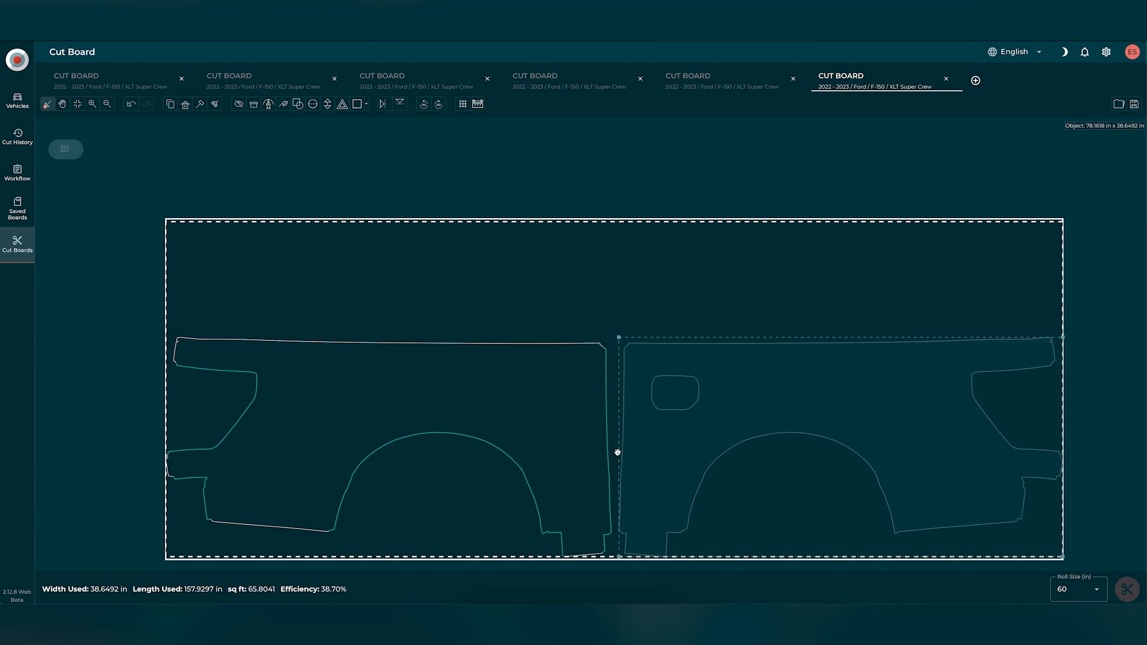
pyautogui.click(525, 311)
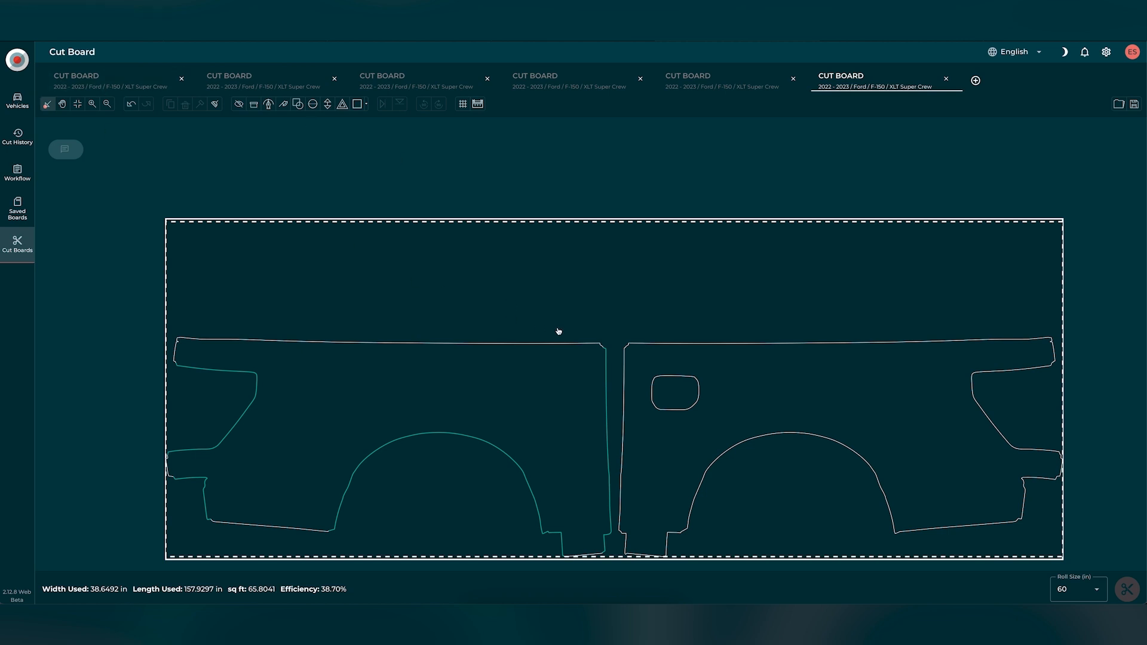
# - Return to the F-150 parts list and examine the details of the tailgate's wrapped variant without adding it
pyautogui.click(18, 101)
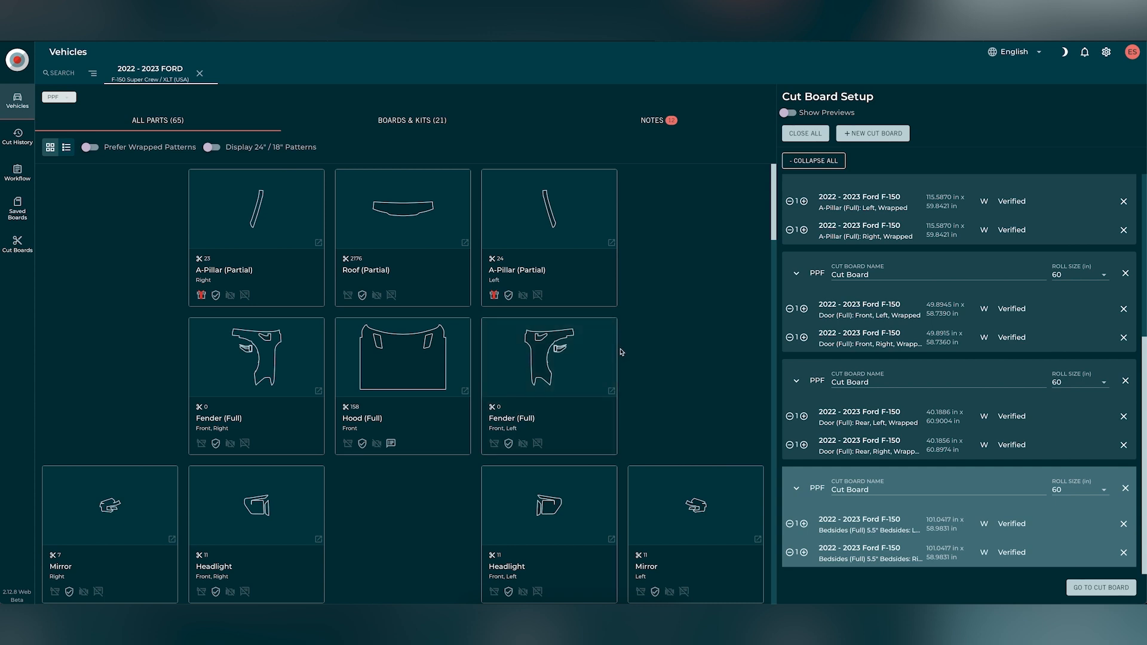
pyautogui.scroll(-7, 618, 353)
pyautogui.scroll(-5, 621, 352)
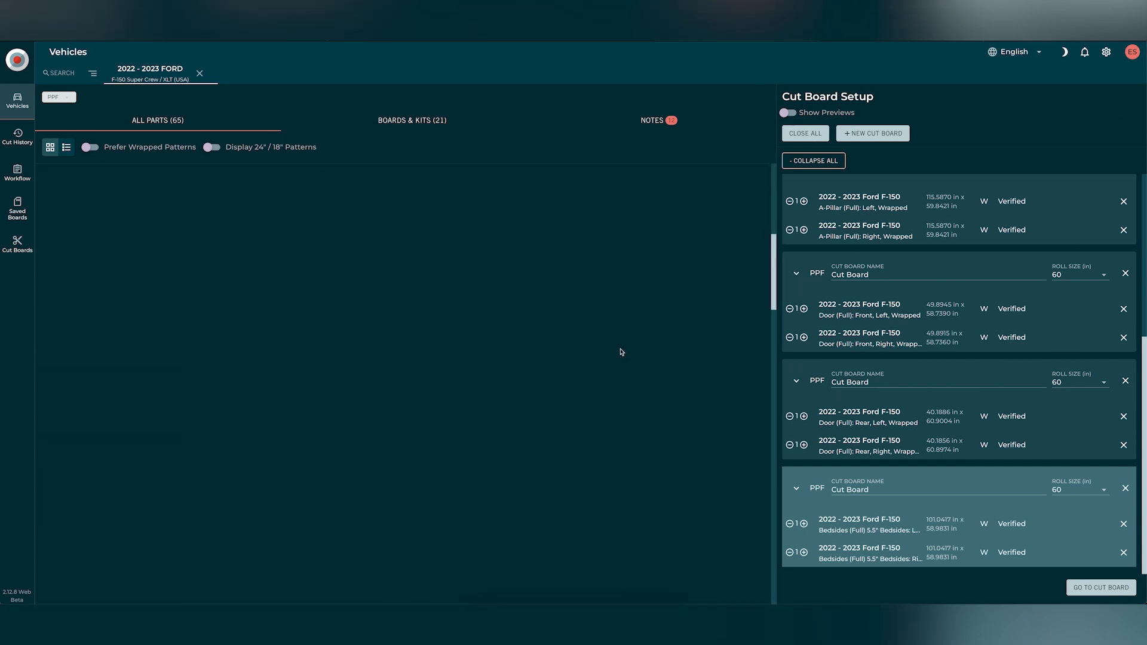
pyautogui.scroll(-10, 621, 352)
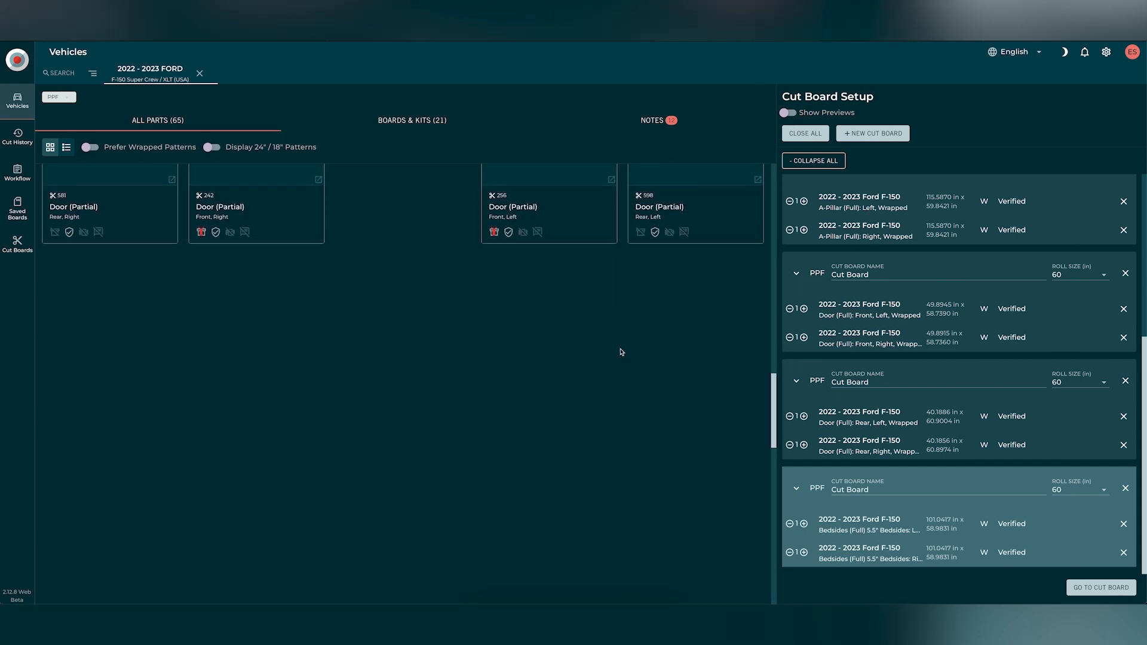
pyautogui.scroll(-3, 622, 353)
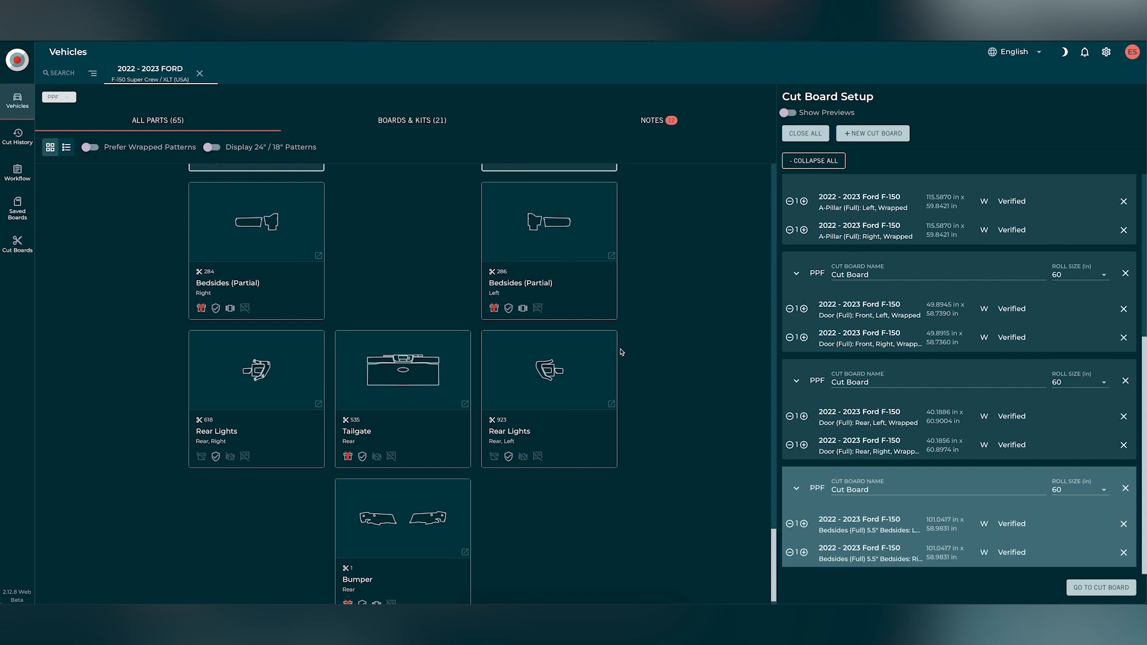
pyautogui.scroll(-1, 618, 353)
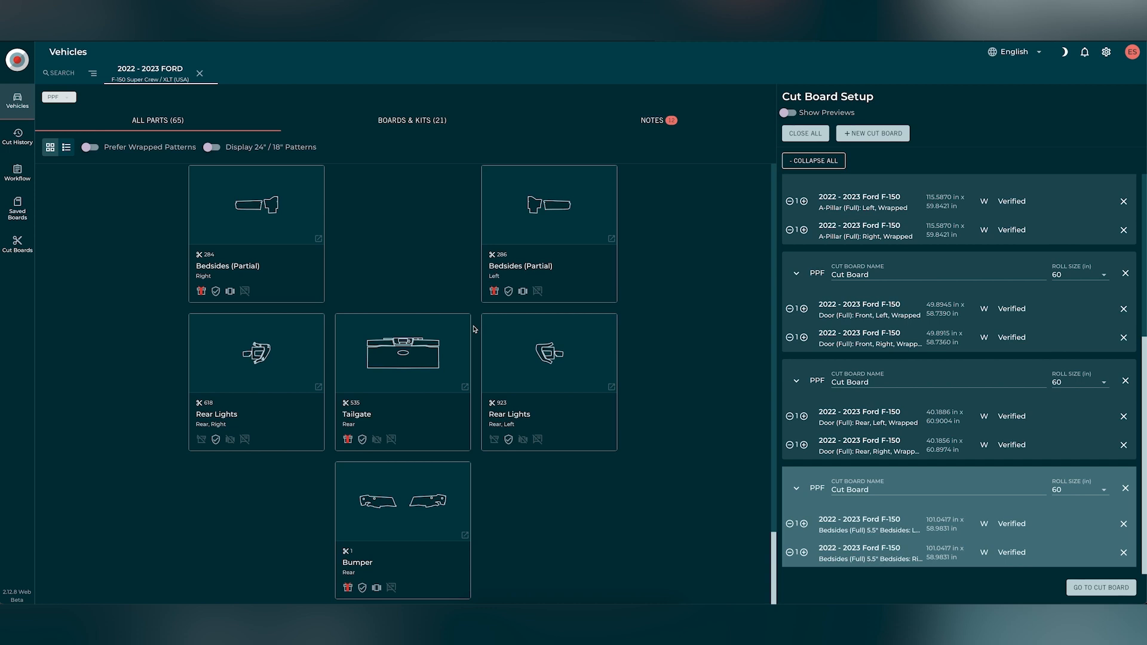
pyautogui.click(467, 387)
pyautogui.scroll(3, 663, 136)
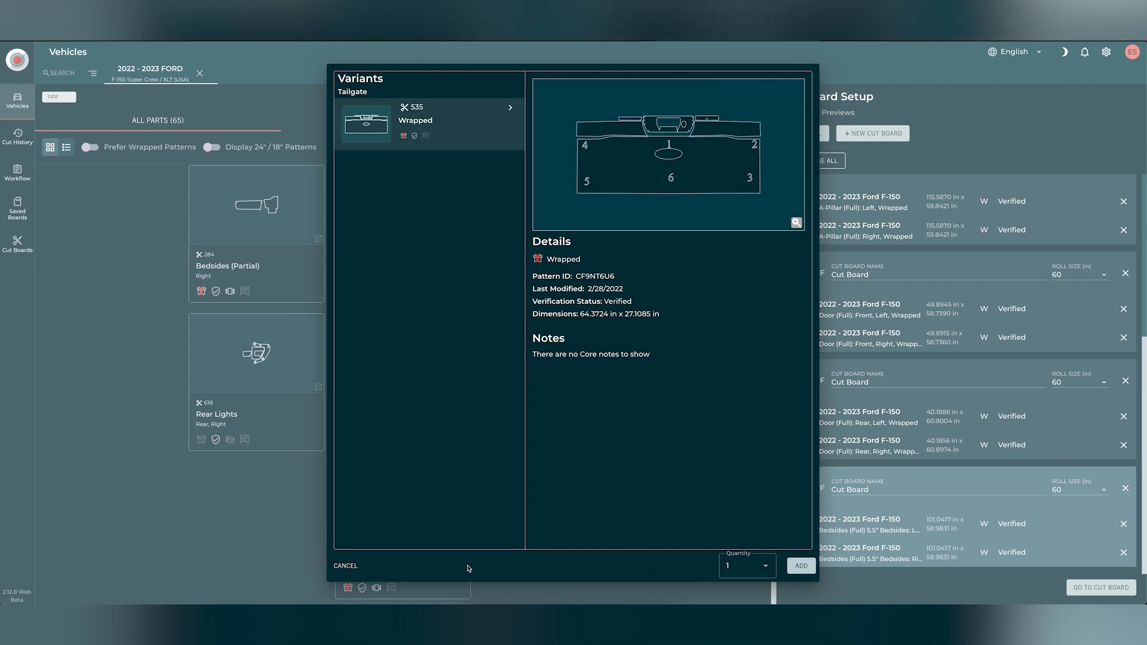
pyautogui.click(345, 566)
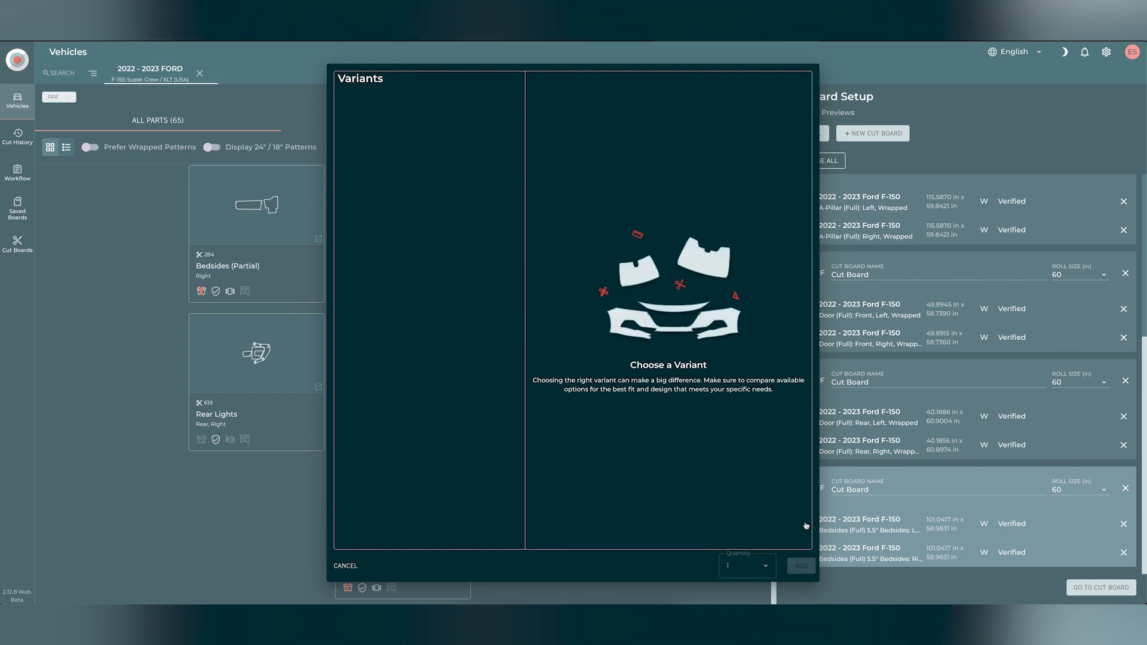
# - Review the patterns already assigned in the cut board setup and return to the beginning of the parts list
pyautogui.scroll(3, 902, 451)
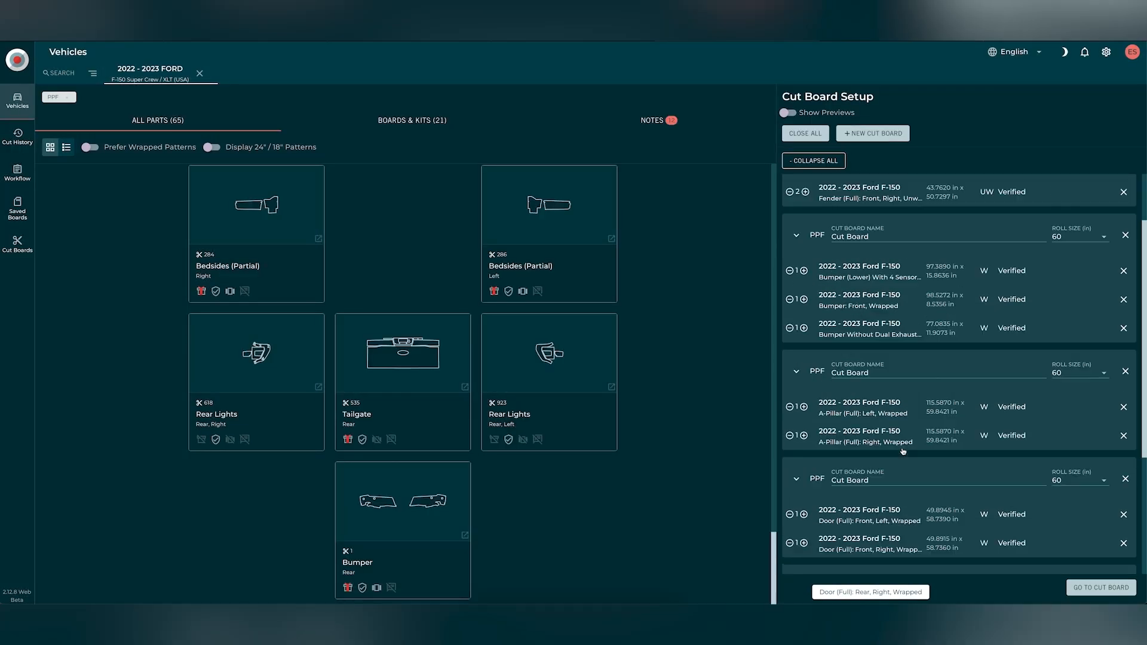
pyautogui.scroll(2, 902, 451)
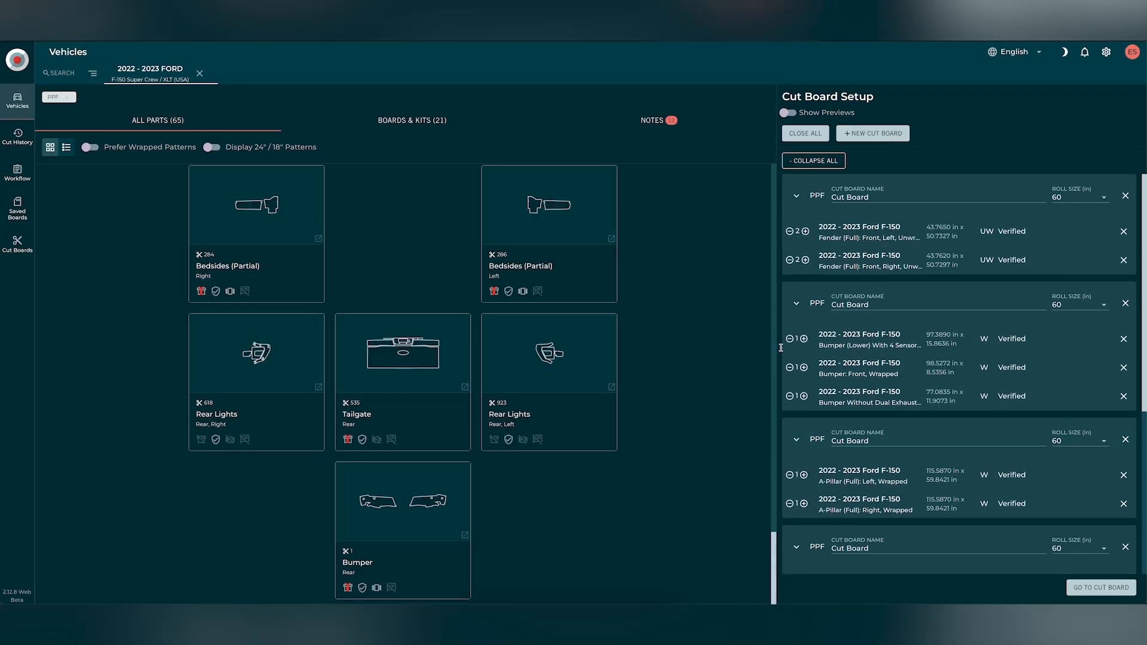
pyautogui.scroll(10, 621, 251)
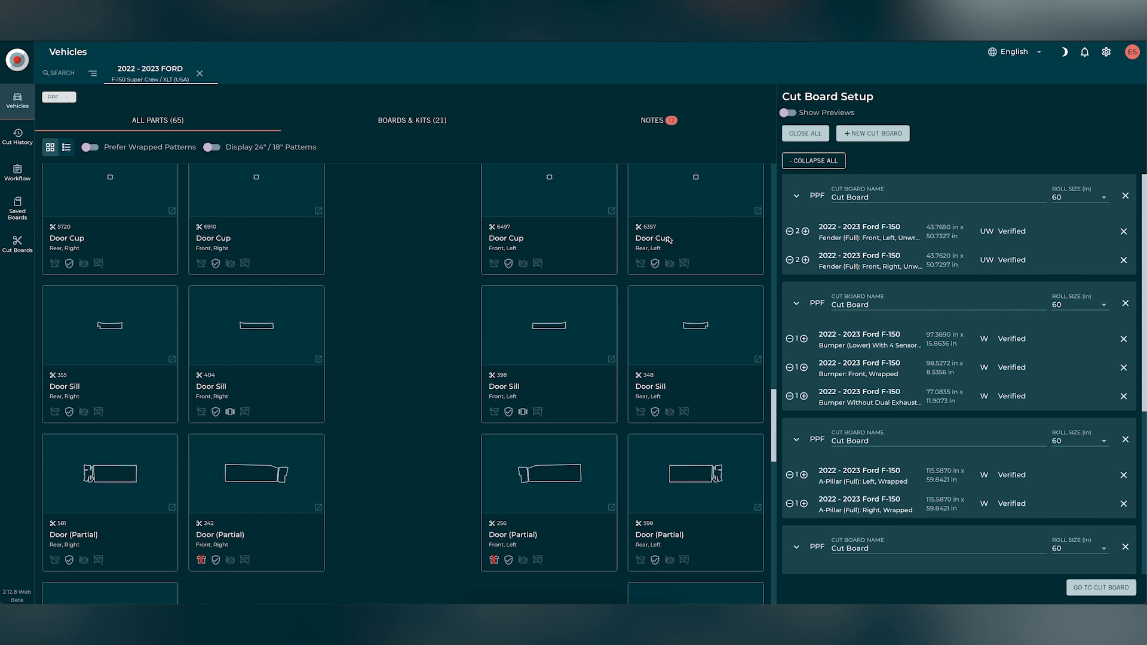
pyautogui.scroll(10, 669, 240)
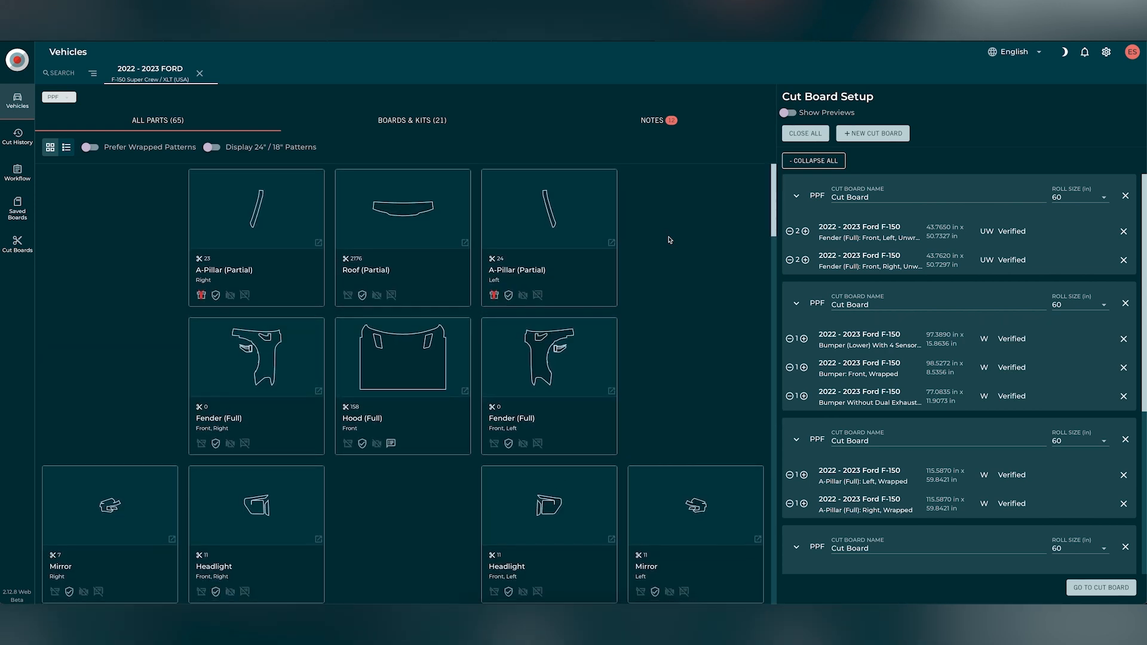